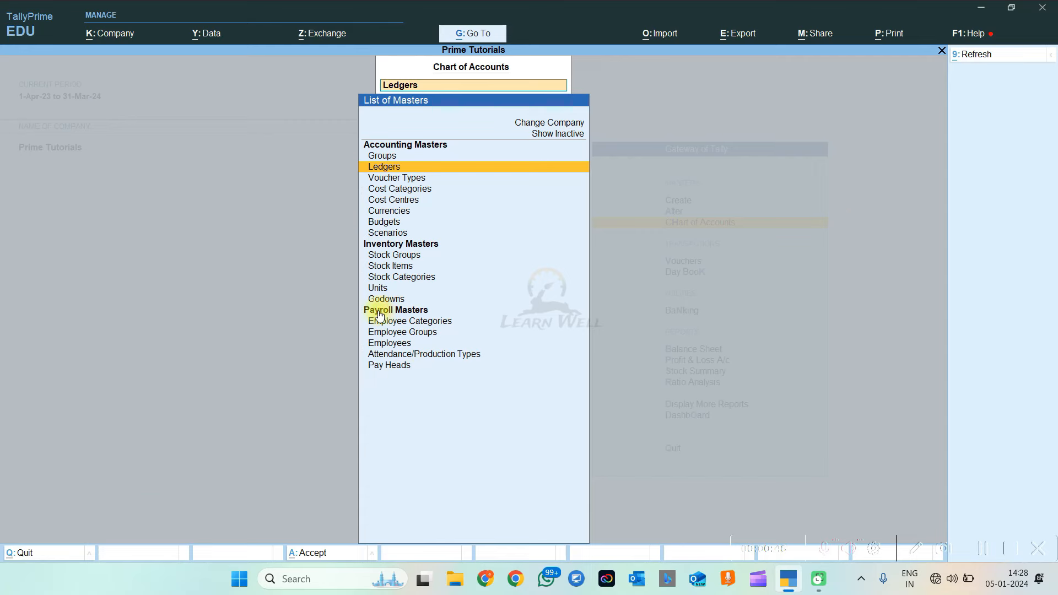
Open Salary Sheet.xlsx from the desktop to view the April salary sheet, then return to TallyPrime
click(981, 8)
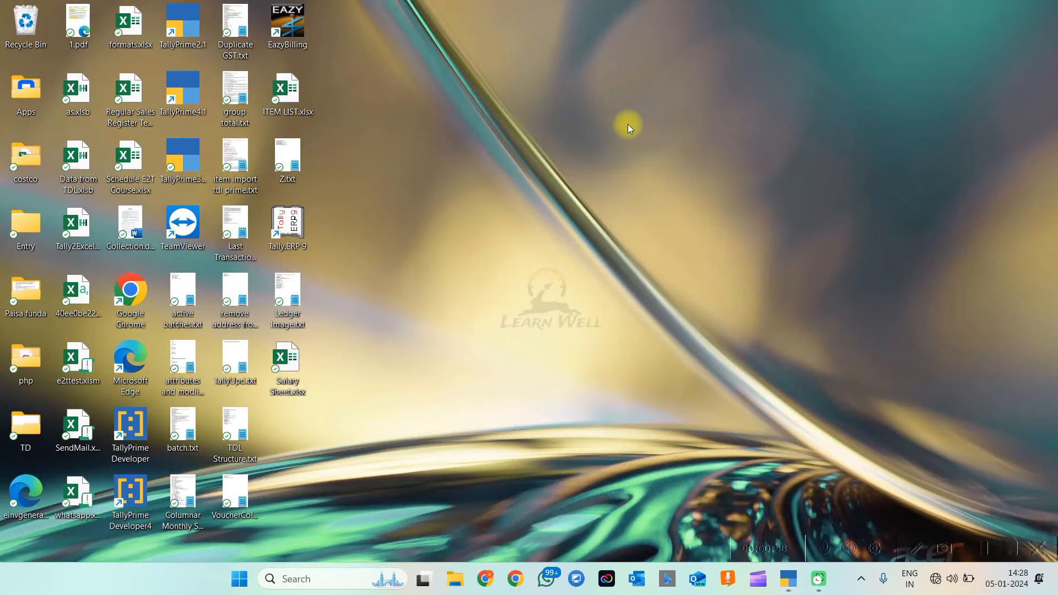
double_click(287, 361)
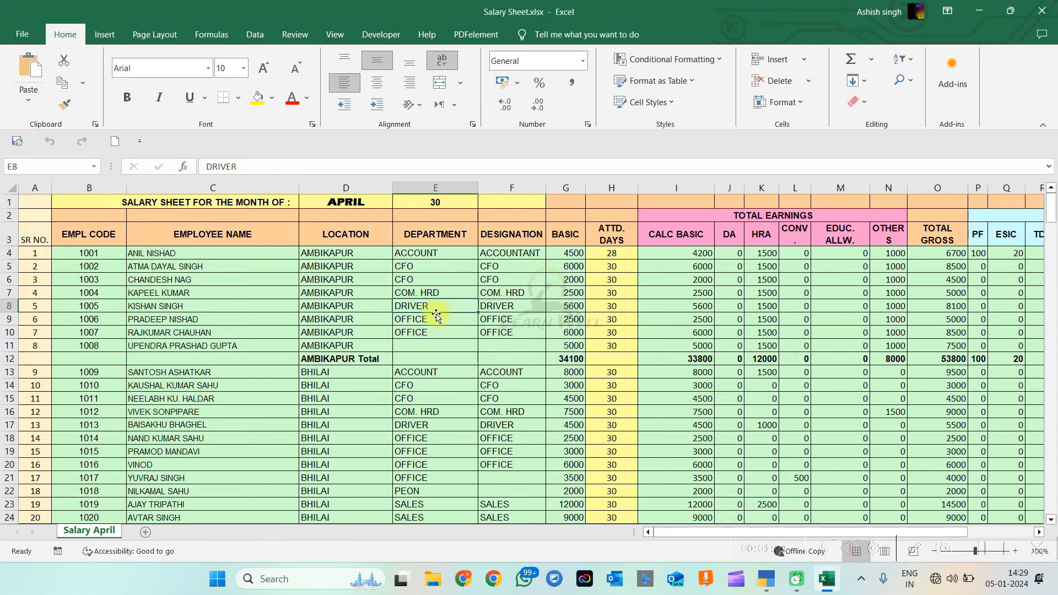
click(766, 579)
Leave the chart of accounts and open the Master Creation list
key(Escape)
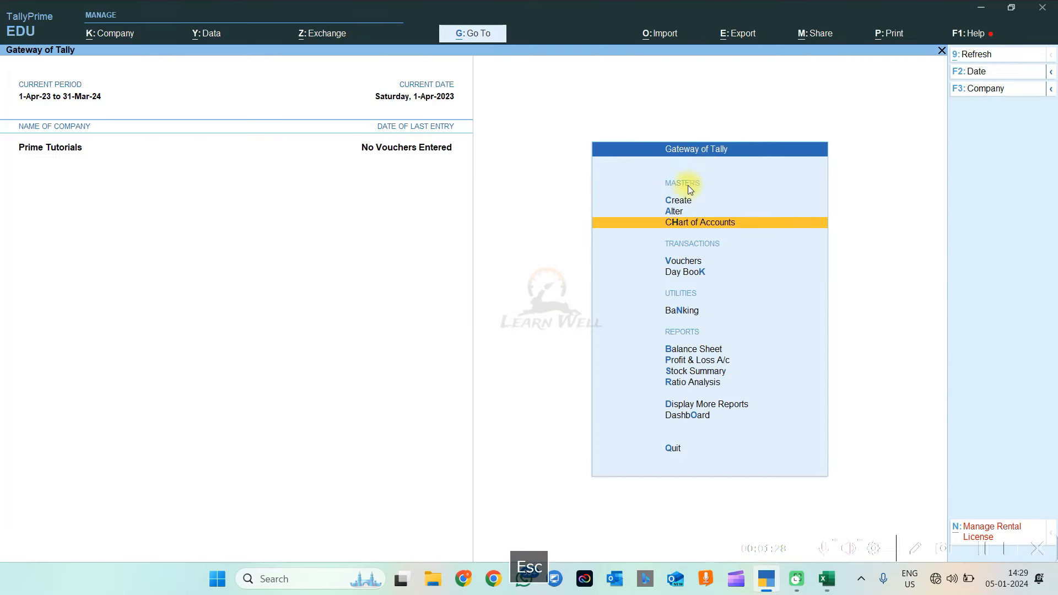
click(678, 204)
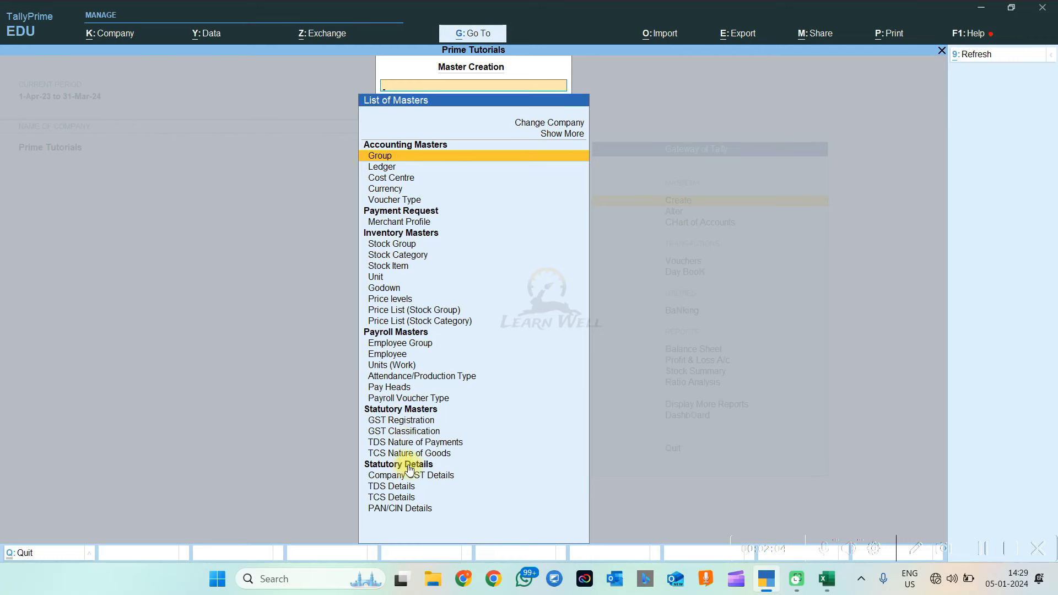
click(396, 421)
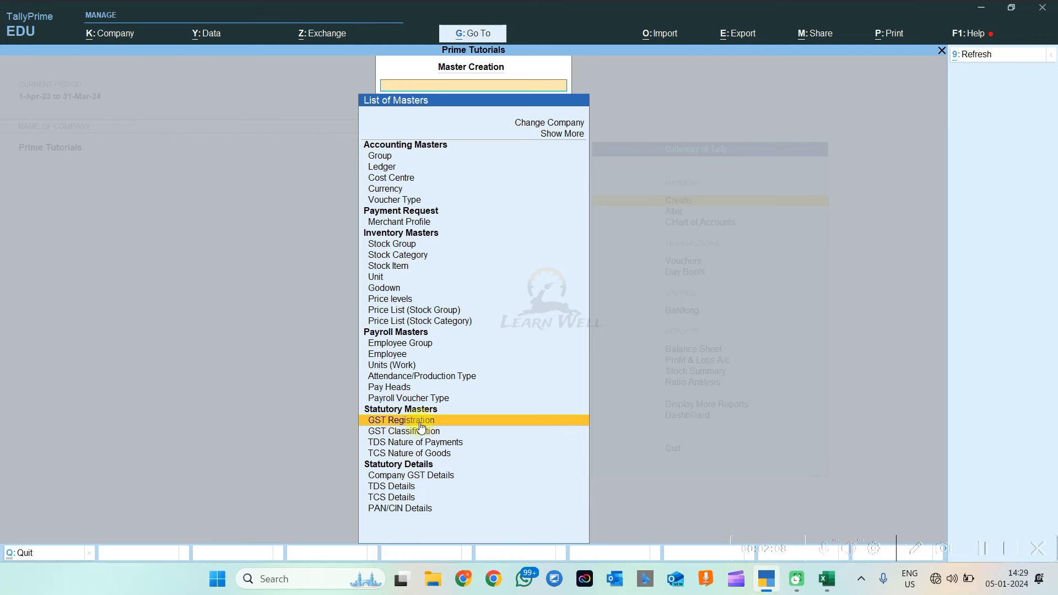
click(419, 422)
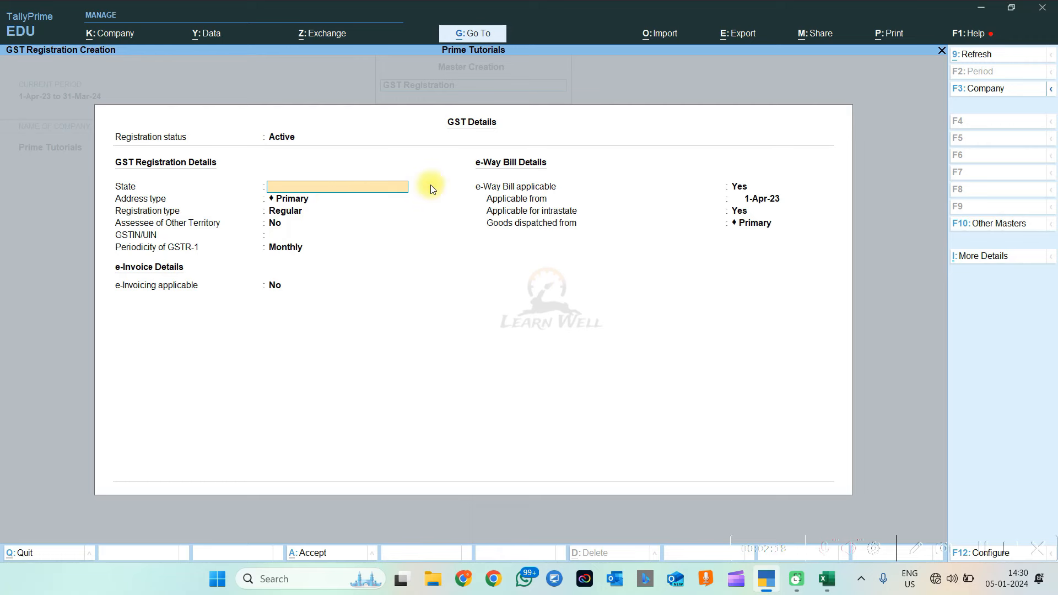
key(Escape)
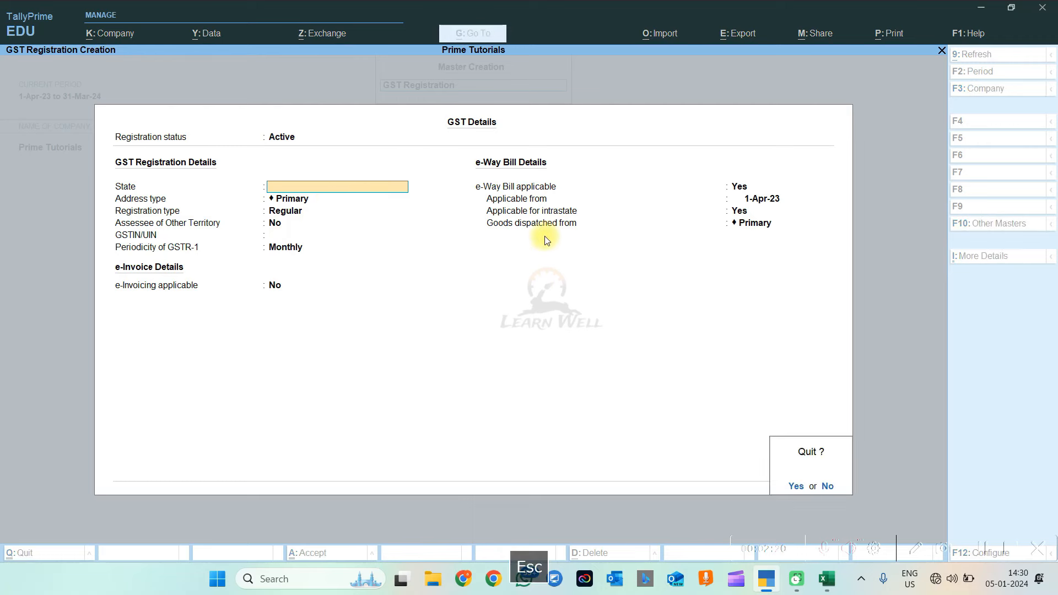
key(Escape)
key(Down)
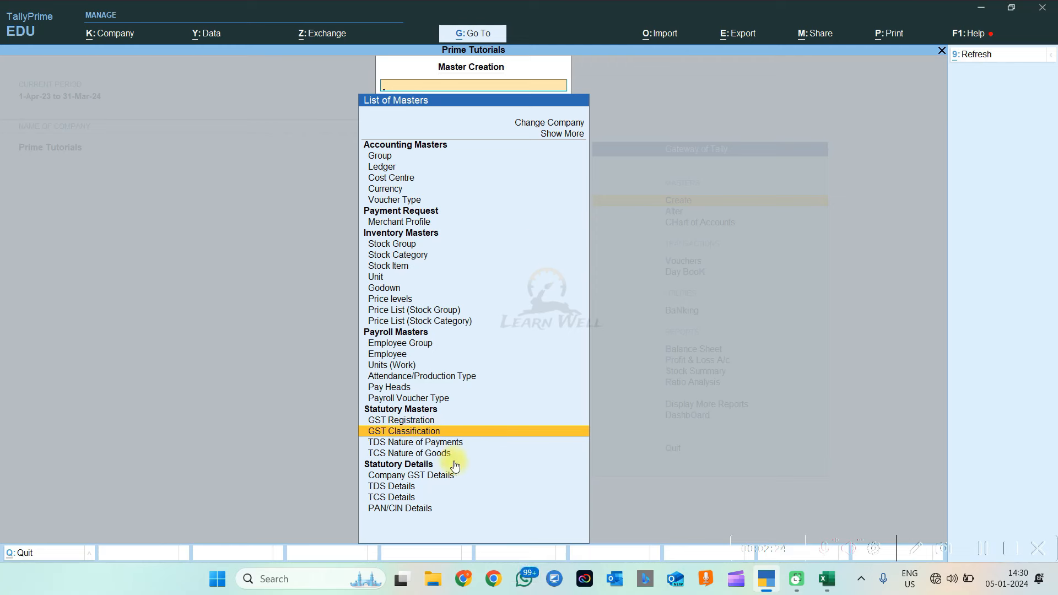
Open the PAN/CIN Details form from the statutory entries and close it again
click(421, 477)
click(406, 508)
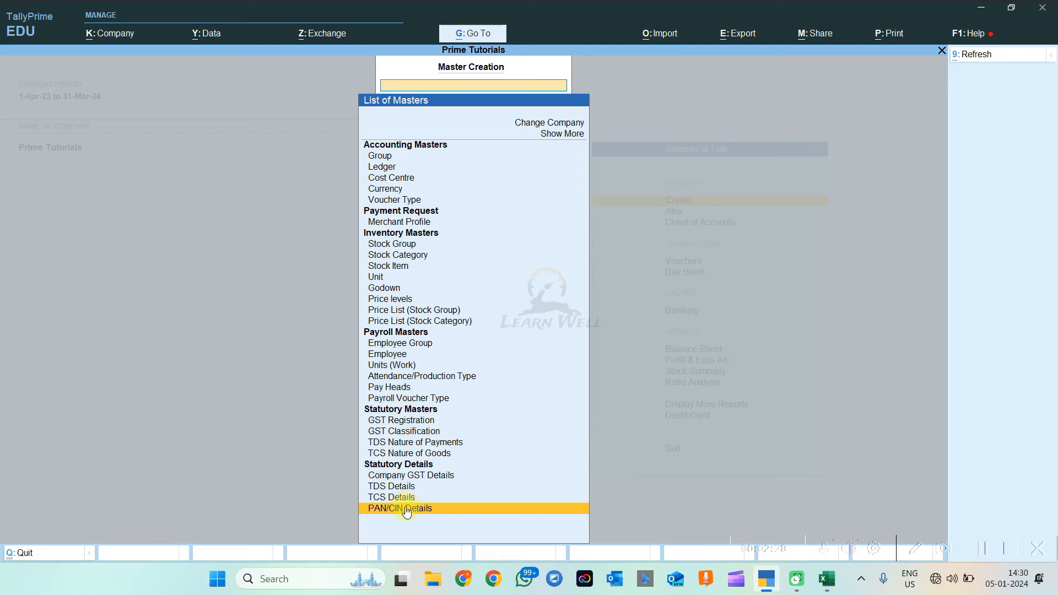
click(407, 508)
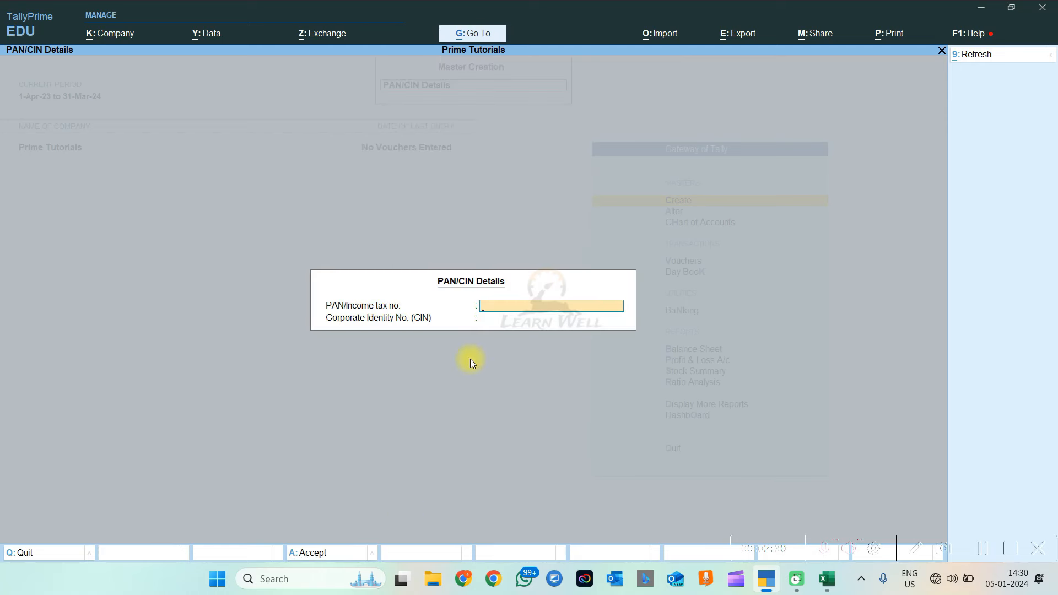
key(Escape)
Browse the masters list from the top down to Payroll Masters, then exit to Gateway of Tally
key(Up)
key(Up)
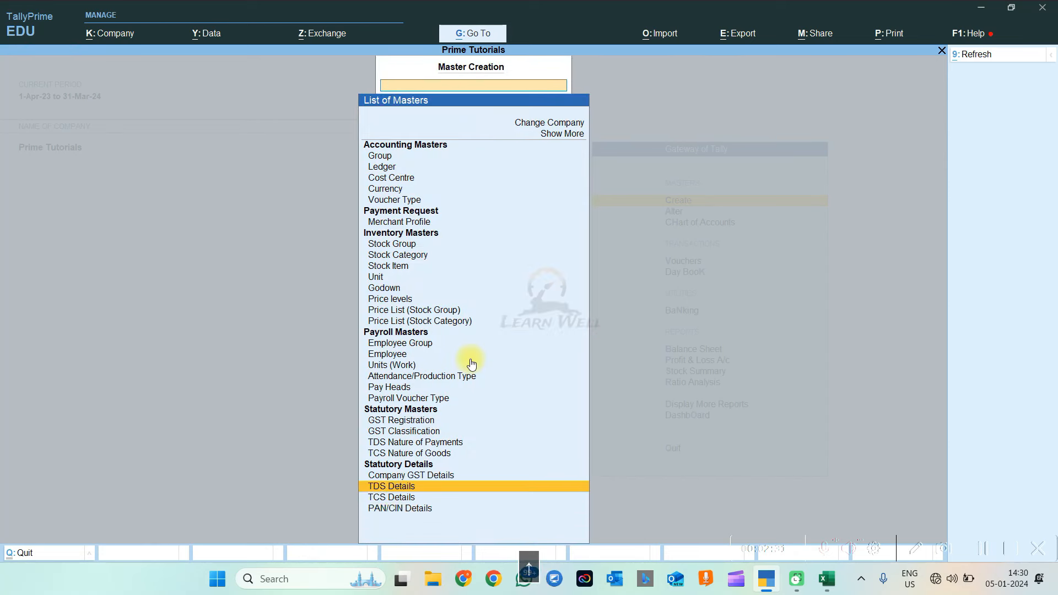
key(Up)
key(Up)
key(Up)
key(Up)
key(Up)
key(Up)
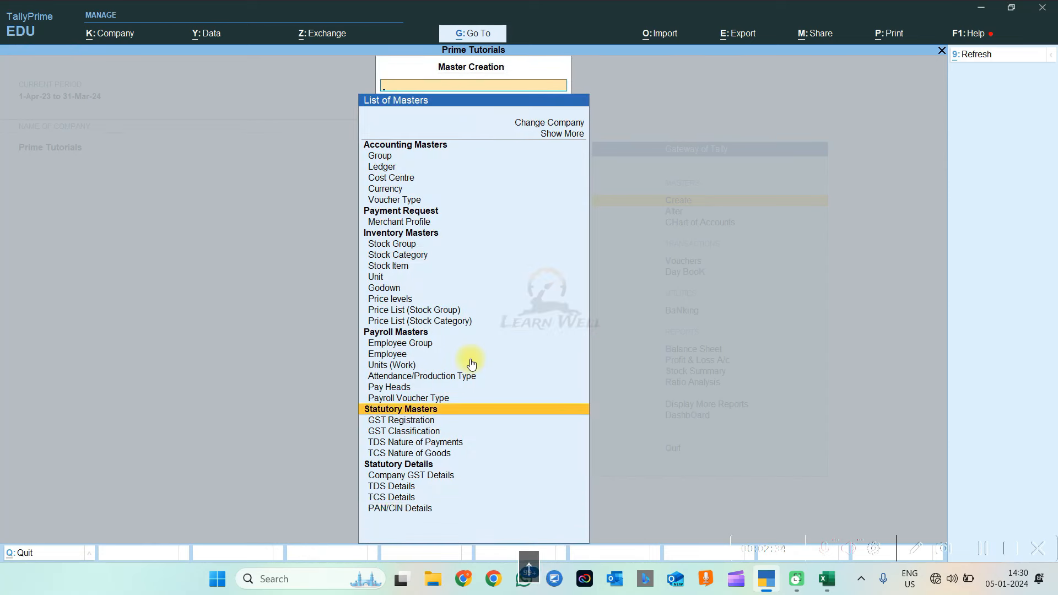
key(Home)
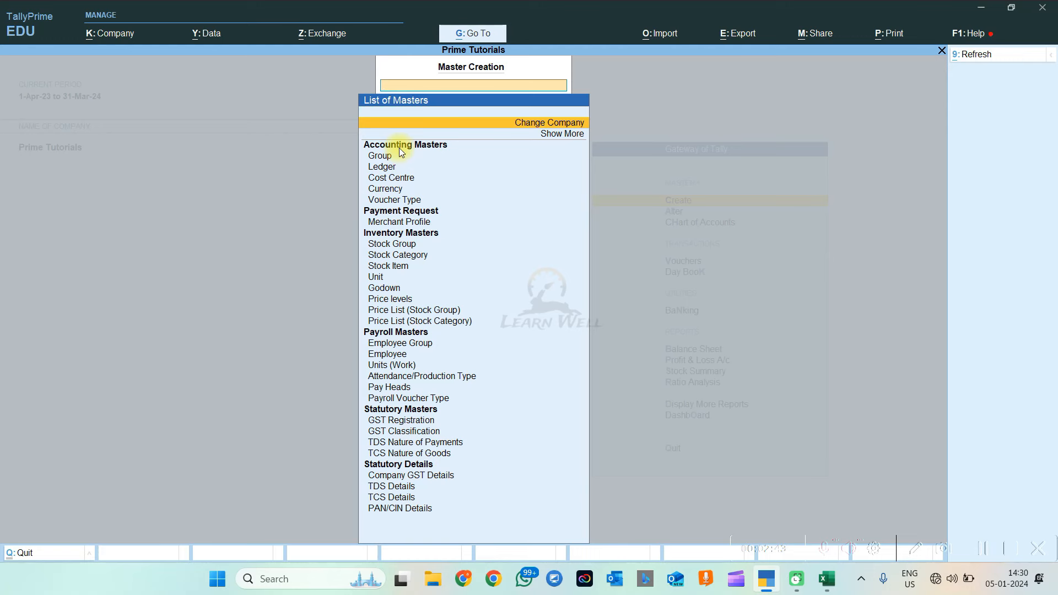
click(413, 146)
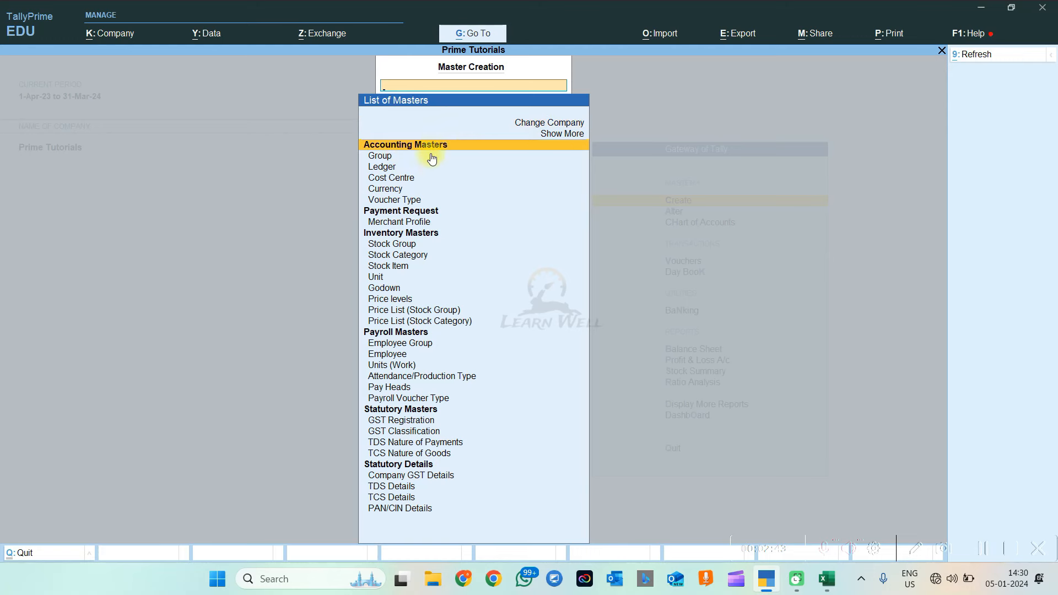
click(396, 233)
click(396, 333)
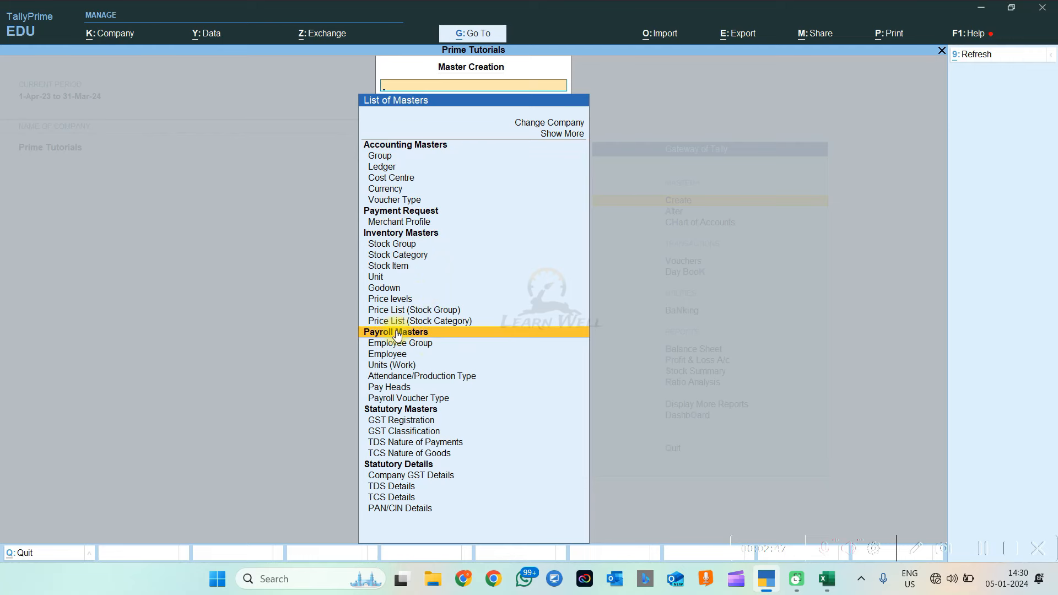
key(Escape)
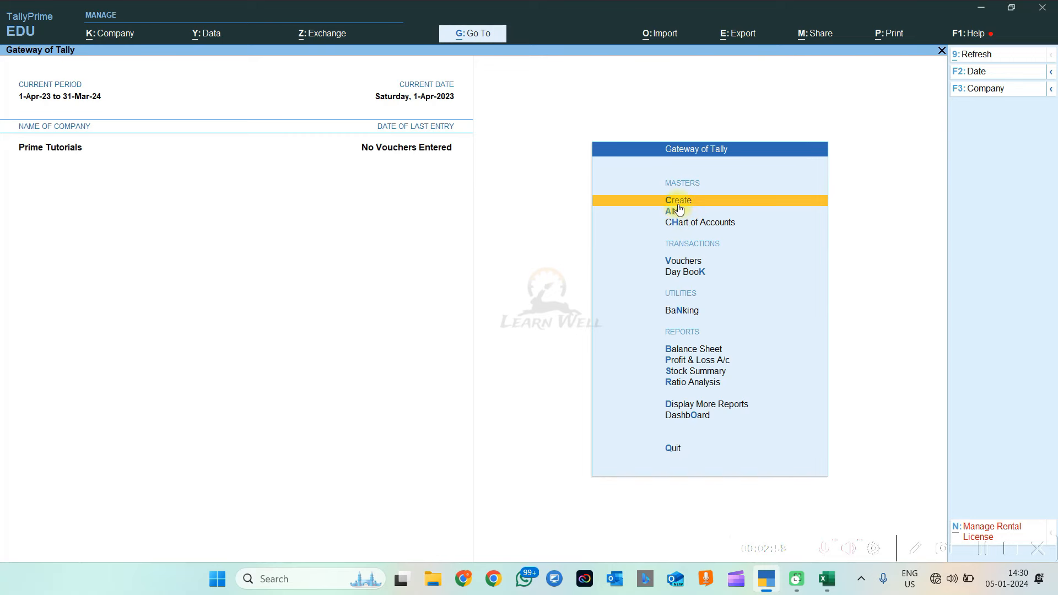
Open a blank Employee Group Creation form via Create > Employee Group, then view the Excel salary sheet
click(678, 202)
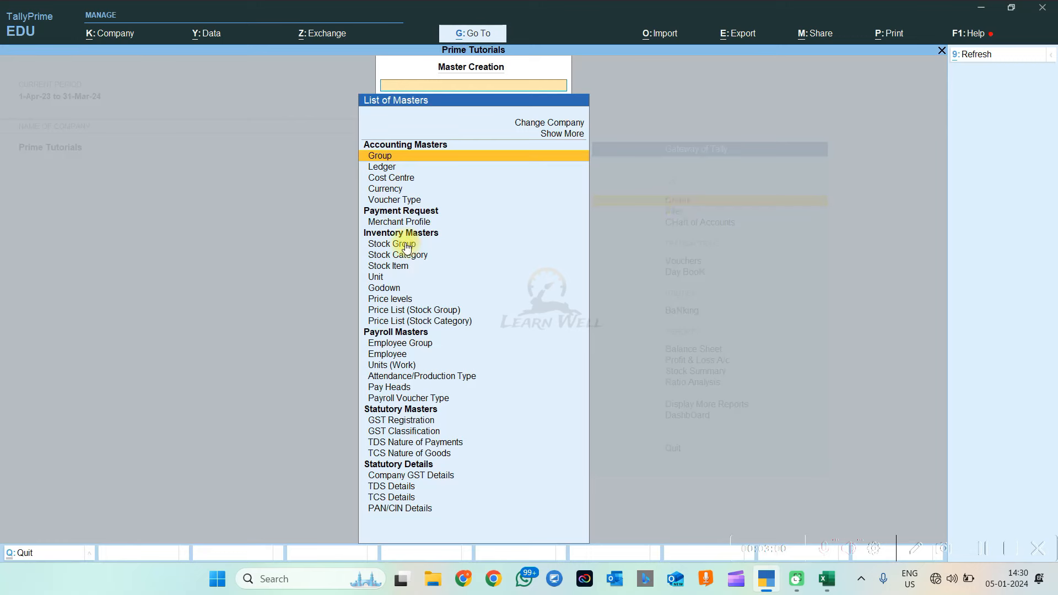
click(401, 344)
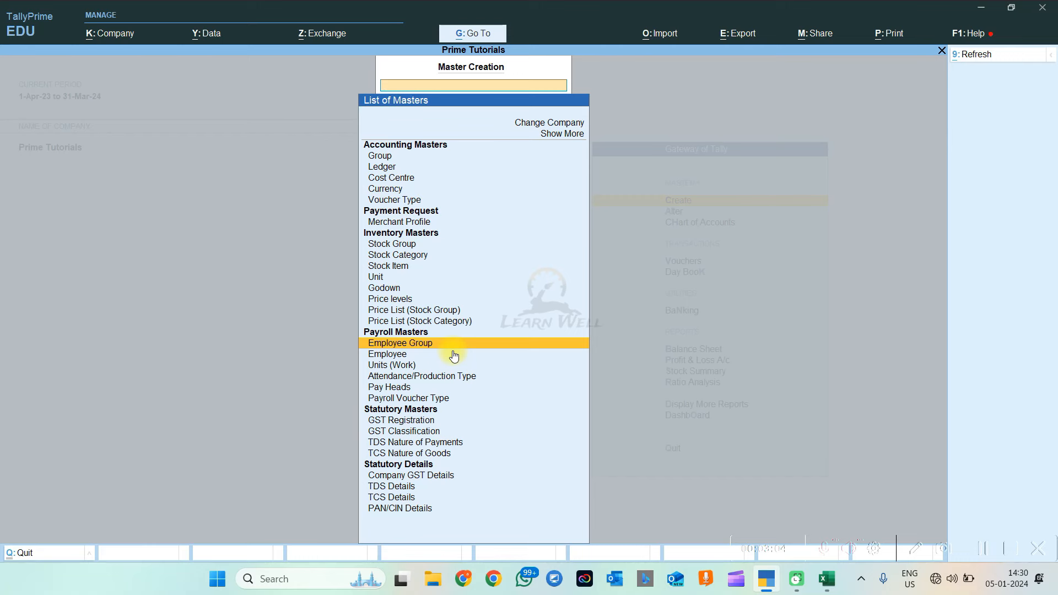
key(Return)
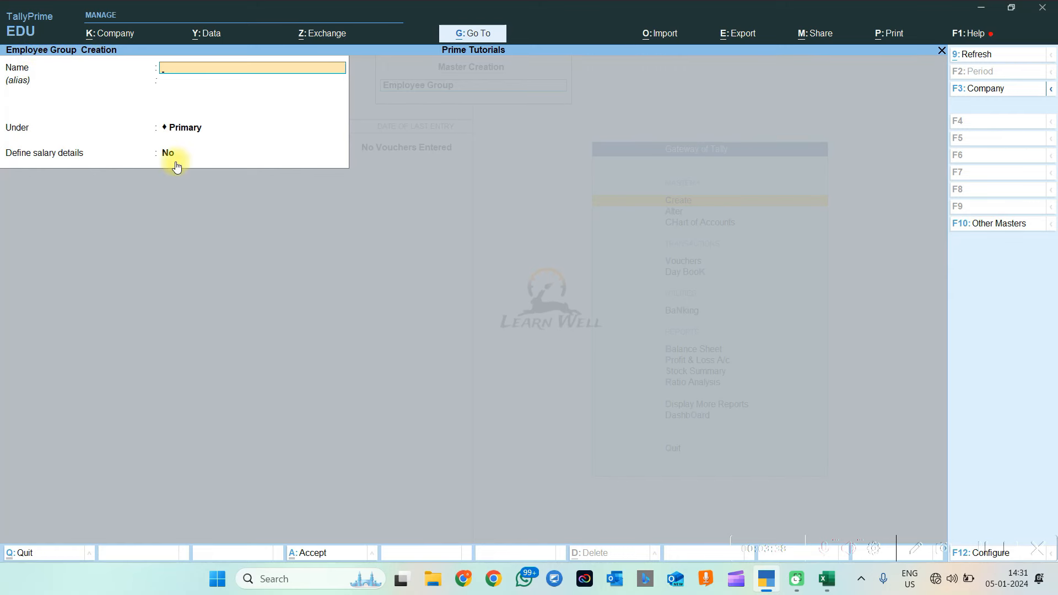
click(825, 586)
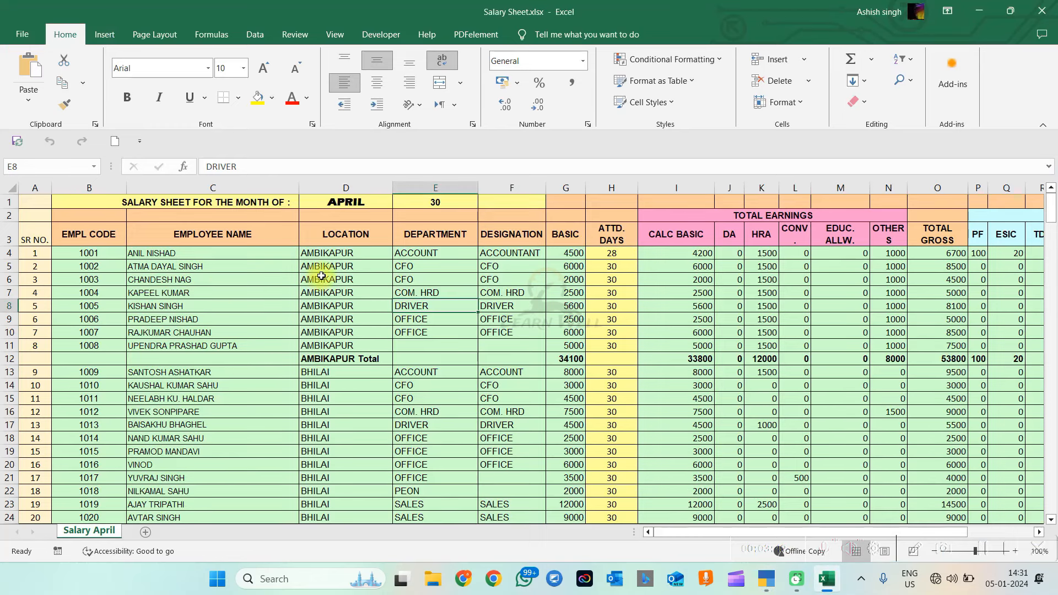
drag(435, 234, 435, 331)
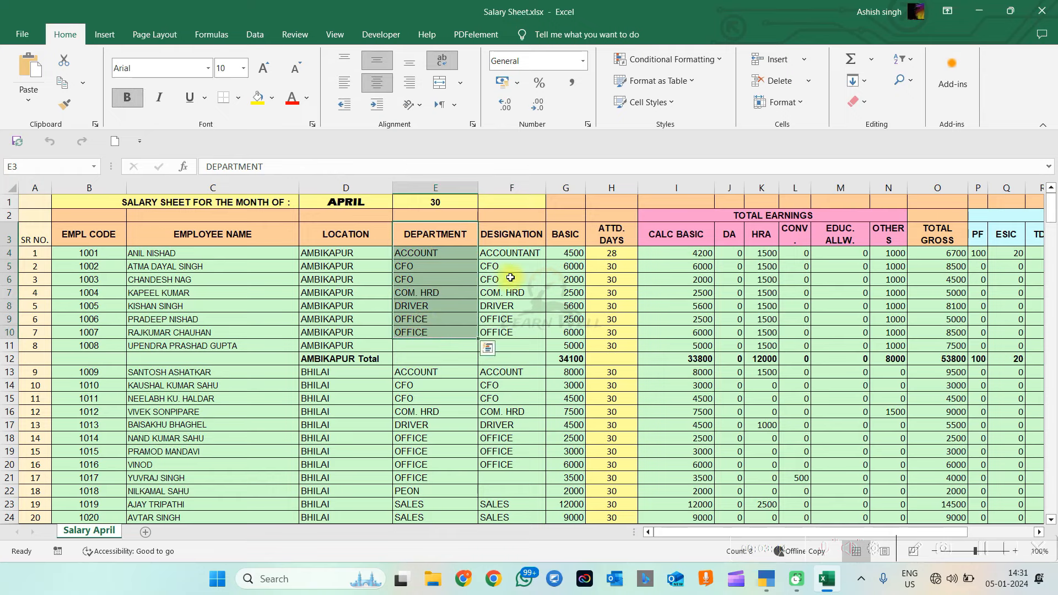
drag(521, 234, 524, 344)
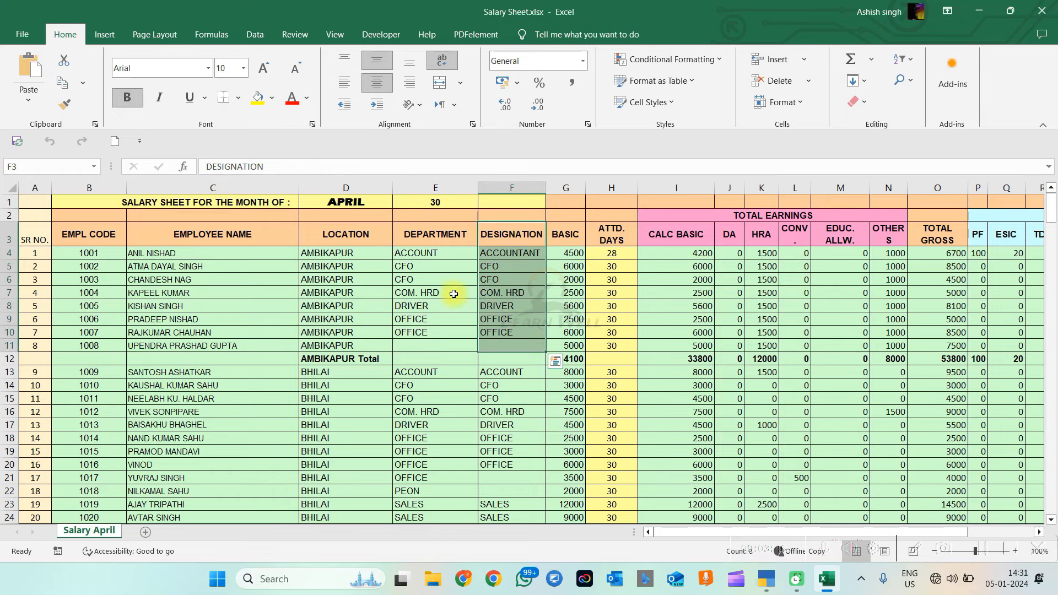
drag(425, 237, 421, 355)
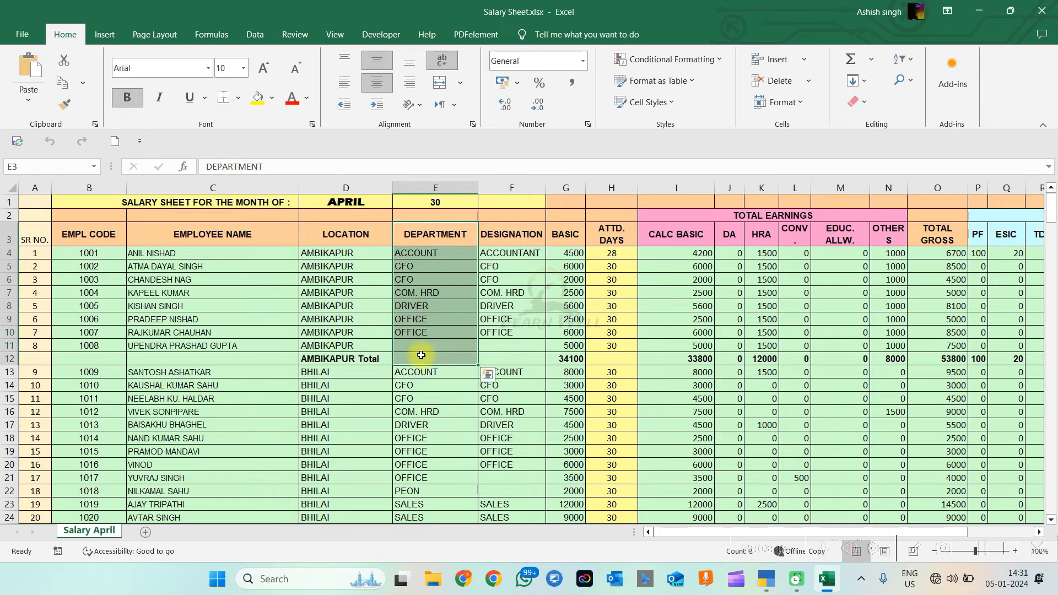
drag(504, 236, 511, 327)
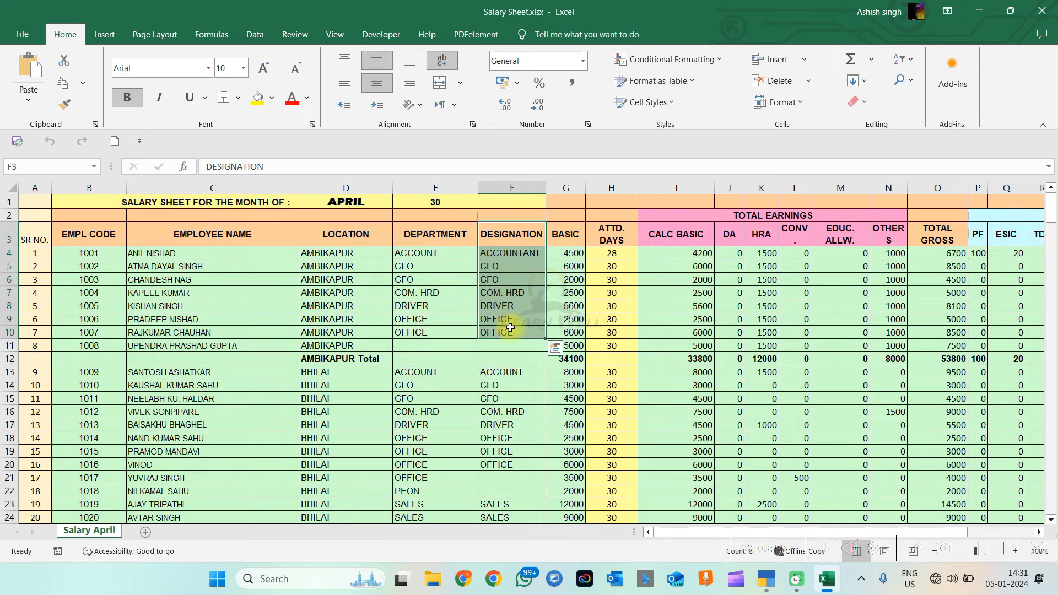
click(422, 263)
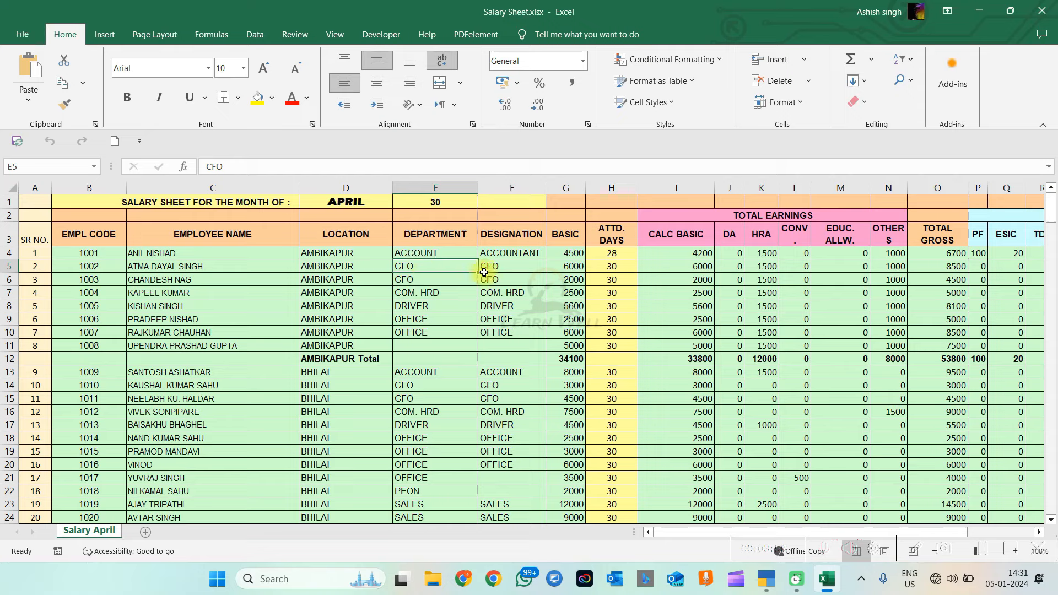
click(424, 254)
click(222, 255)
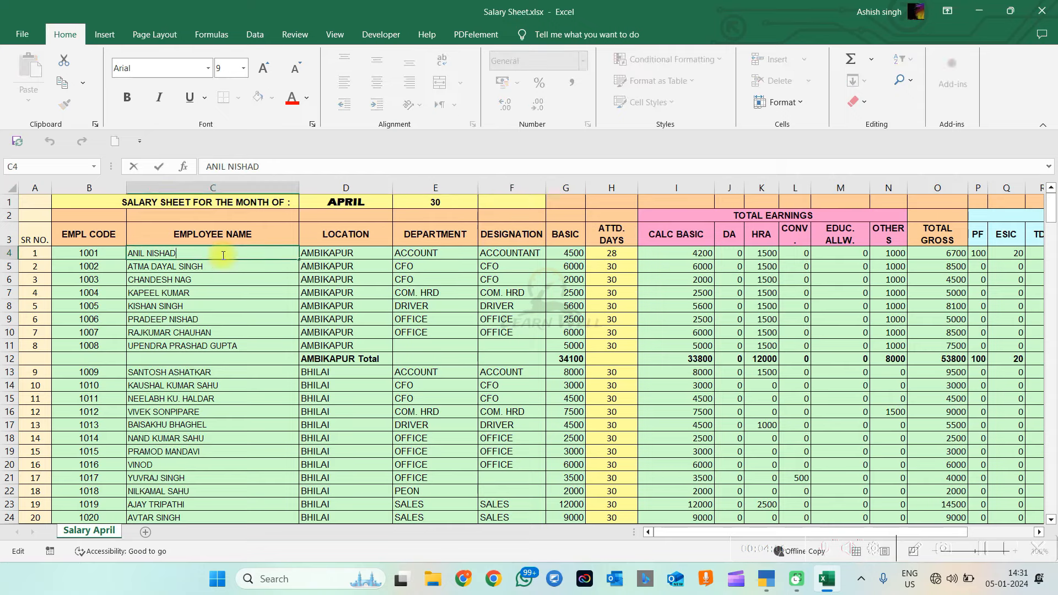
click(417, 254)
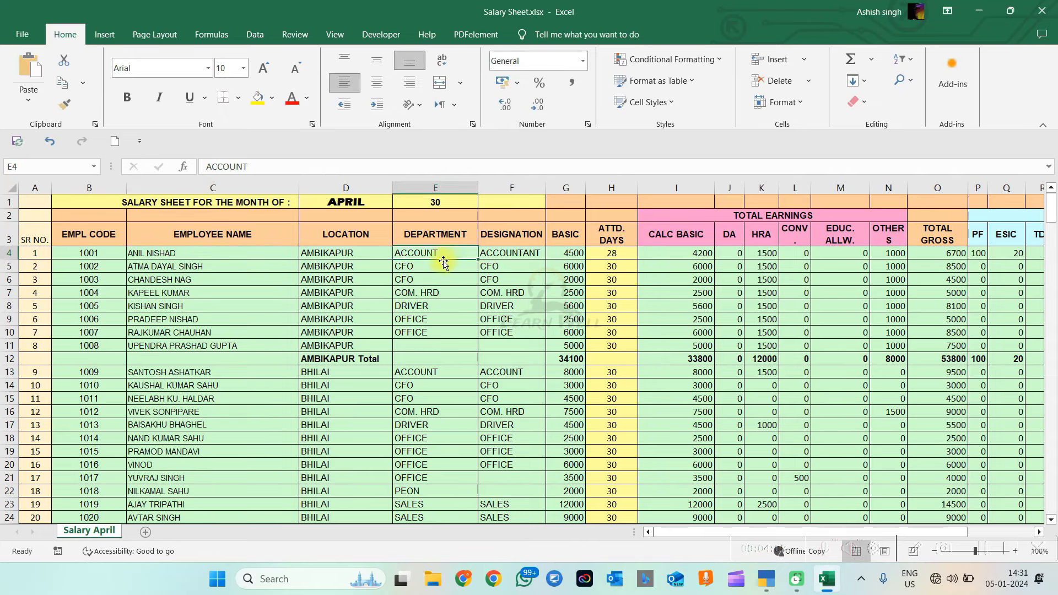
click(498, 257)
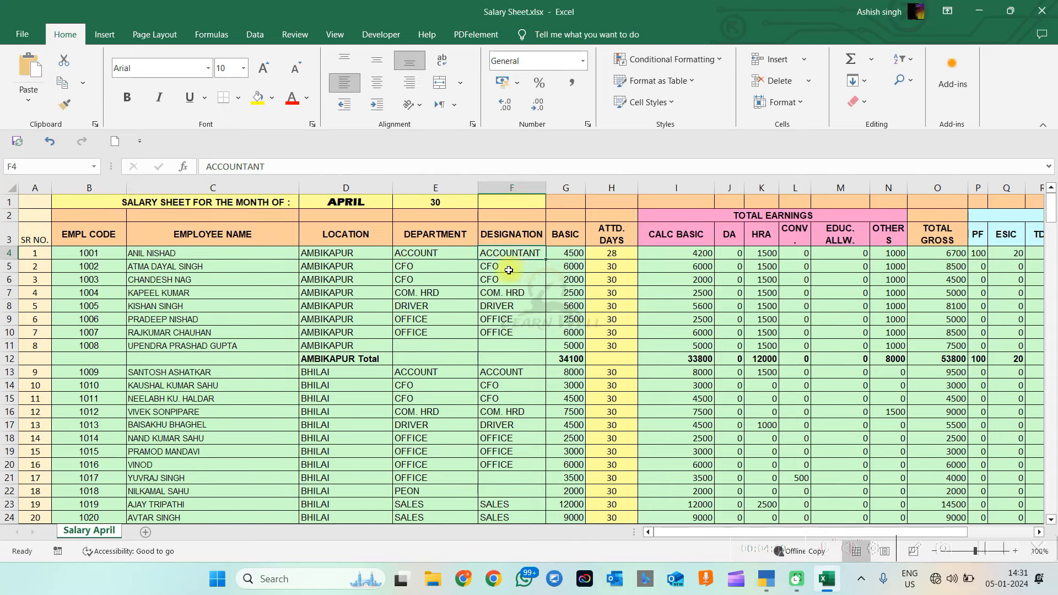
drag(503, 270, 494, 316)
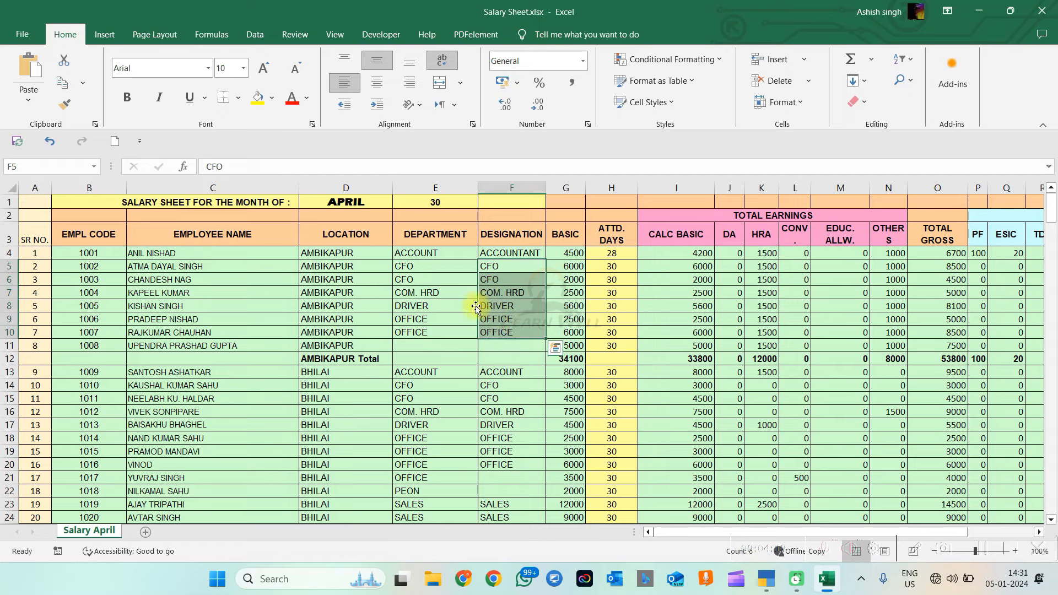
click(435, 305)
drag(492, 326, 494, 332)
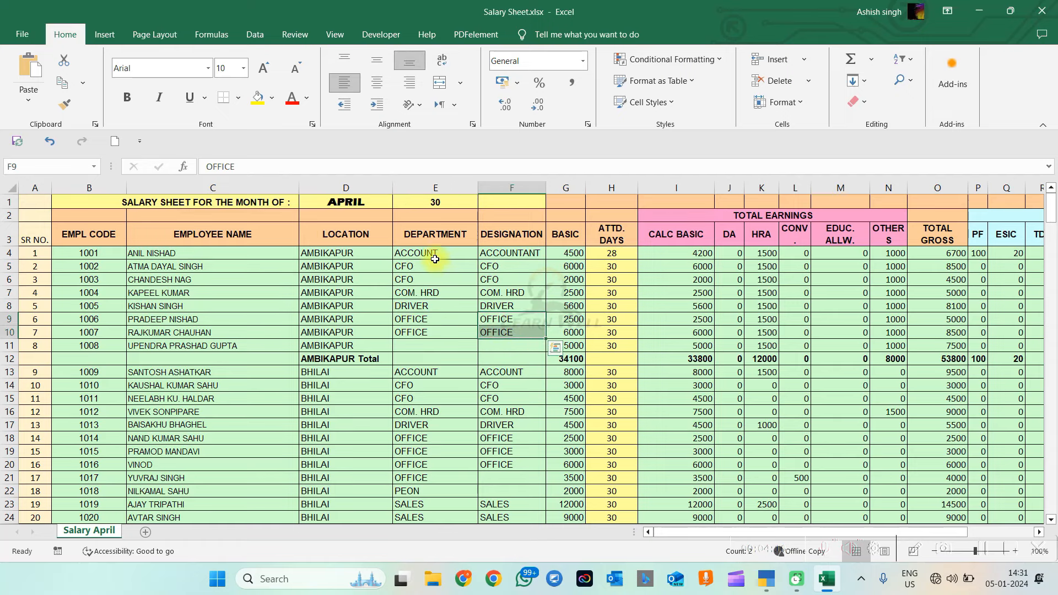
double_click(434, 490)
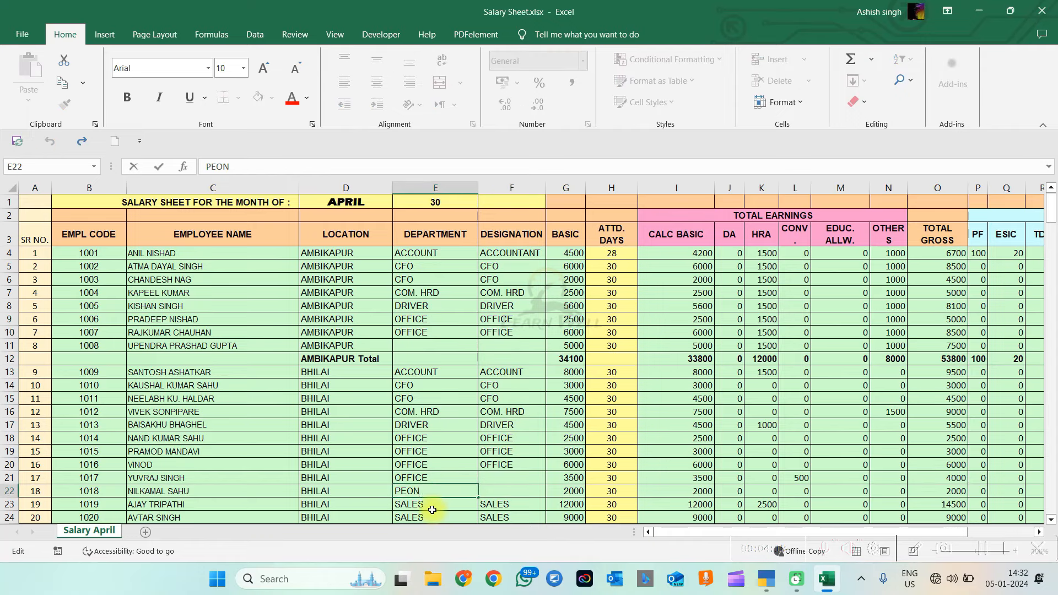
drag(432, 510, 484, 504)
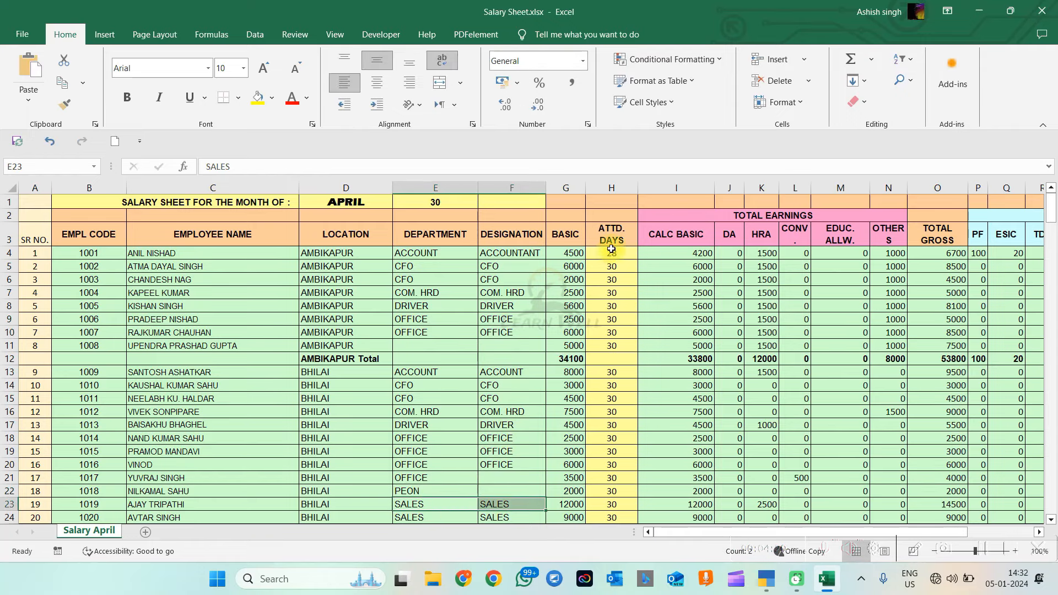
drag(610, 249, 628, 398)
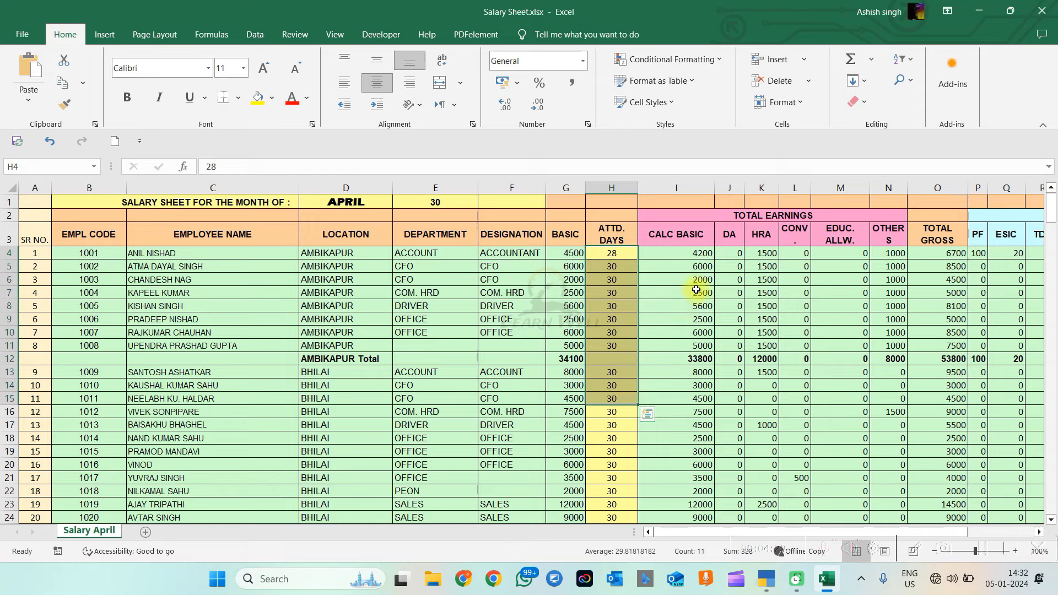
drag(699, 266, 698, 292)
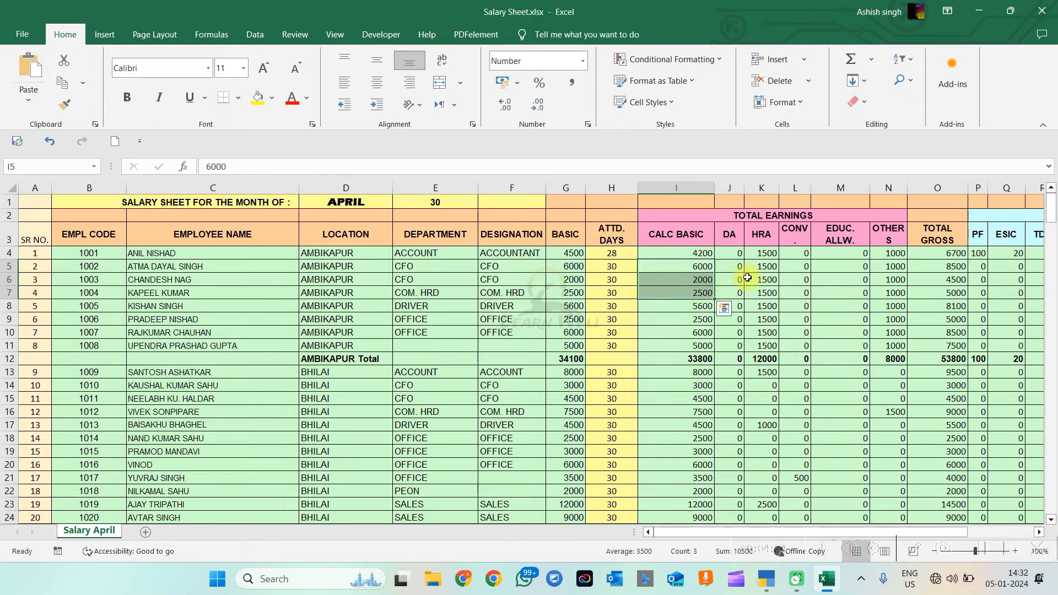
key(Down)
key(Right)
key(Right)
key(Right)
key(Right)
key(Right)
key(Right)
key(Right)
key(Right)
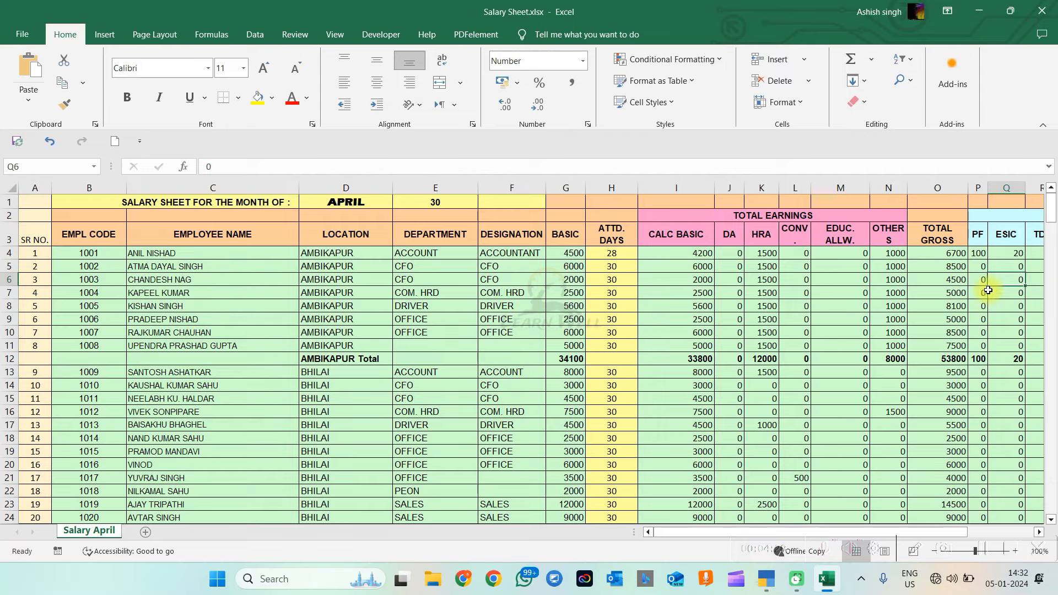
key(Right)
key(Right)
key(Right)
key(Right)
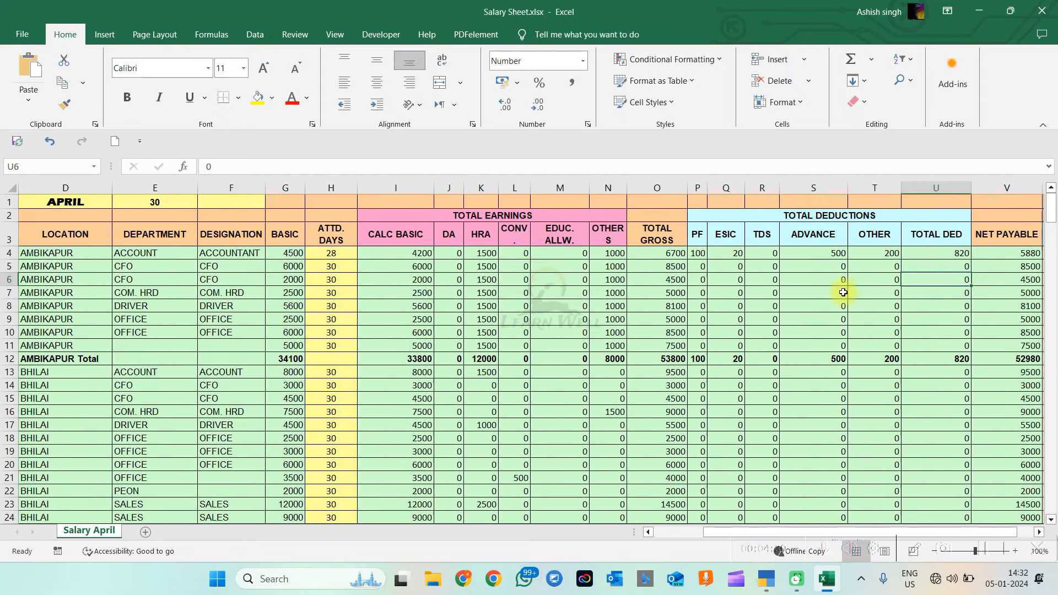
key(Right)
key(Right)
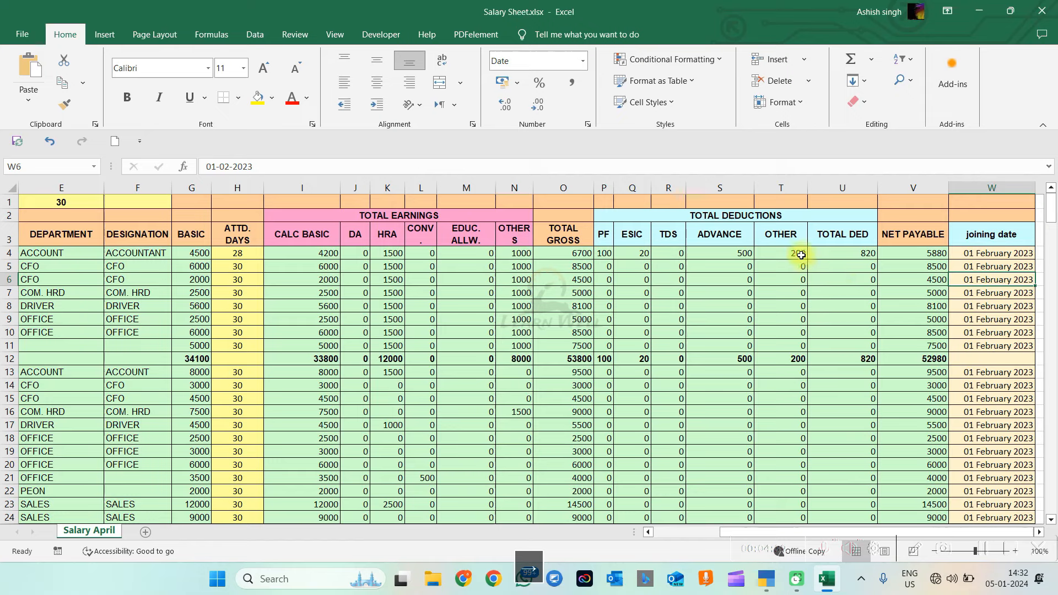
click(909, 271)
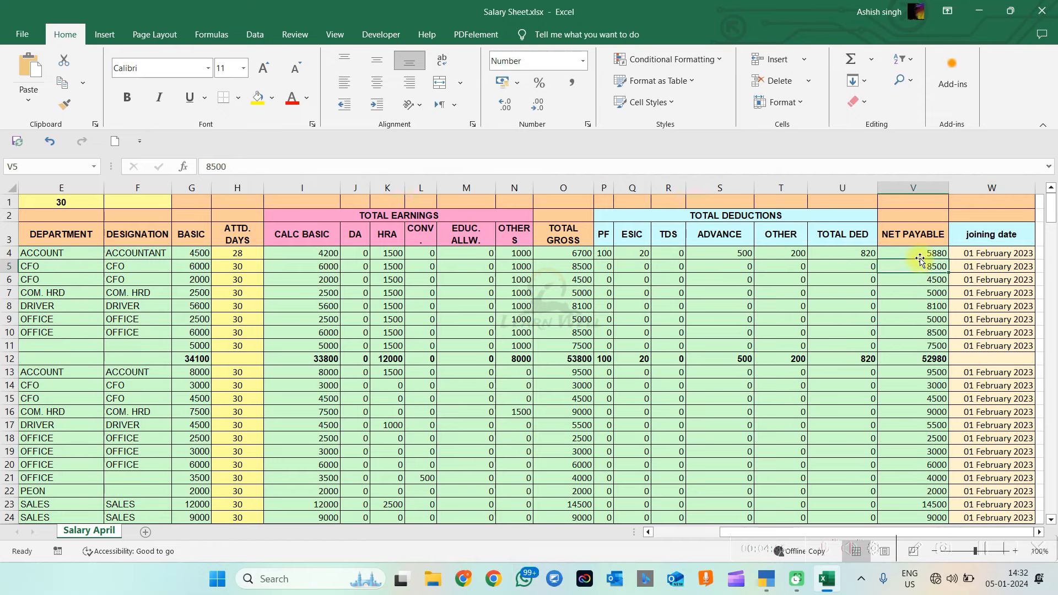
key(Left)
key(Left)
key(Left)
key(Left)
key(Left)
key(Left)
key(Left)
key(Left)
key(Left)
key(Left)
key(Left)
key(Left)
key(Left)
key(Left)
key(Left)
key(Left)
key(Left)
key(Left)
key(Left)
key(Left)
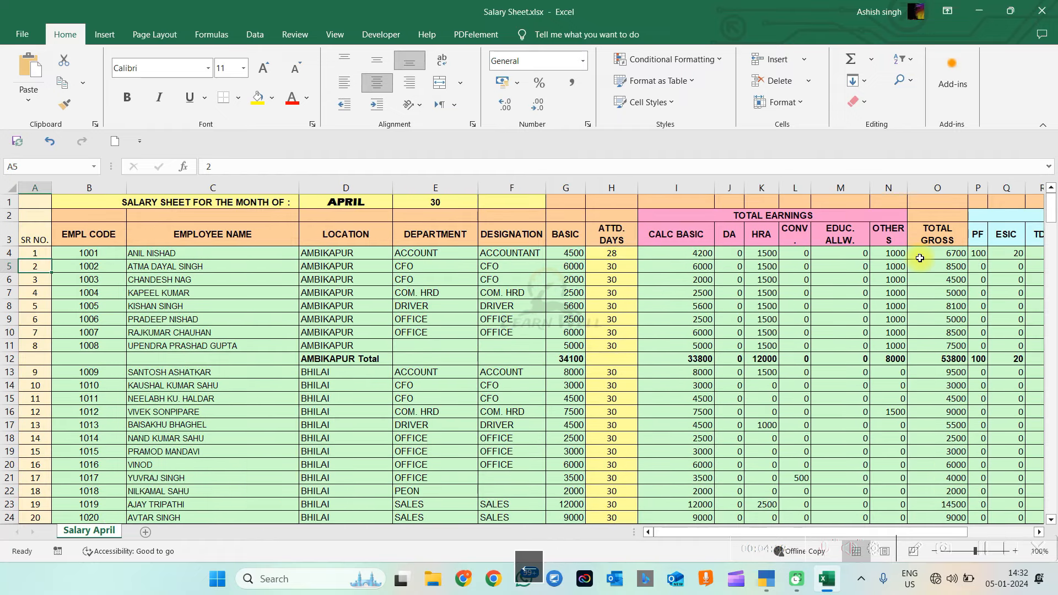
Create the employee group 'Accounts' under Primary with salary details left off
key(alt+Tab)
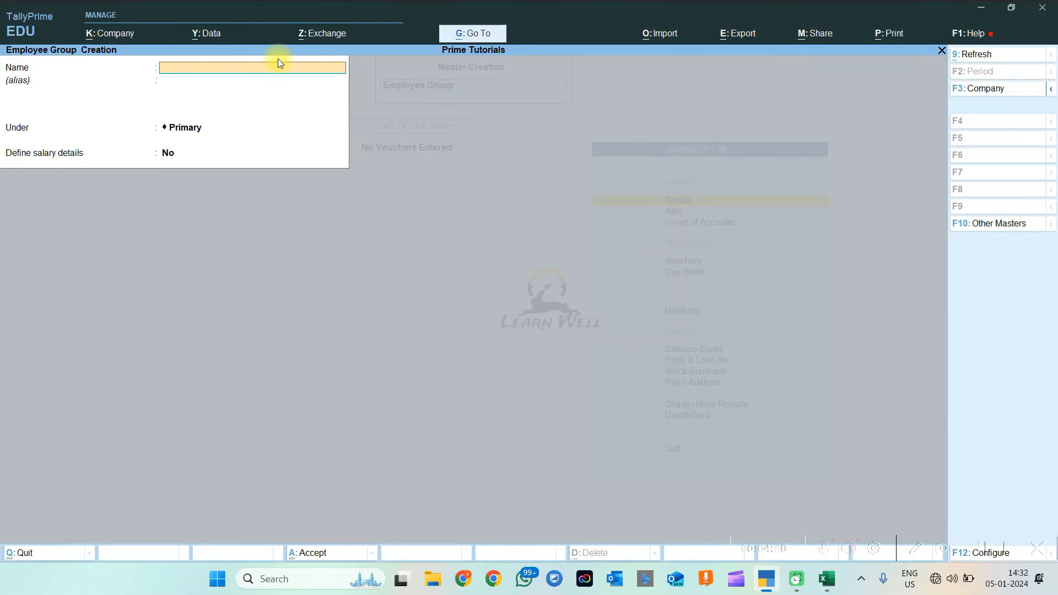
text(Accounts)
key(Return)
key(Return)
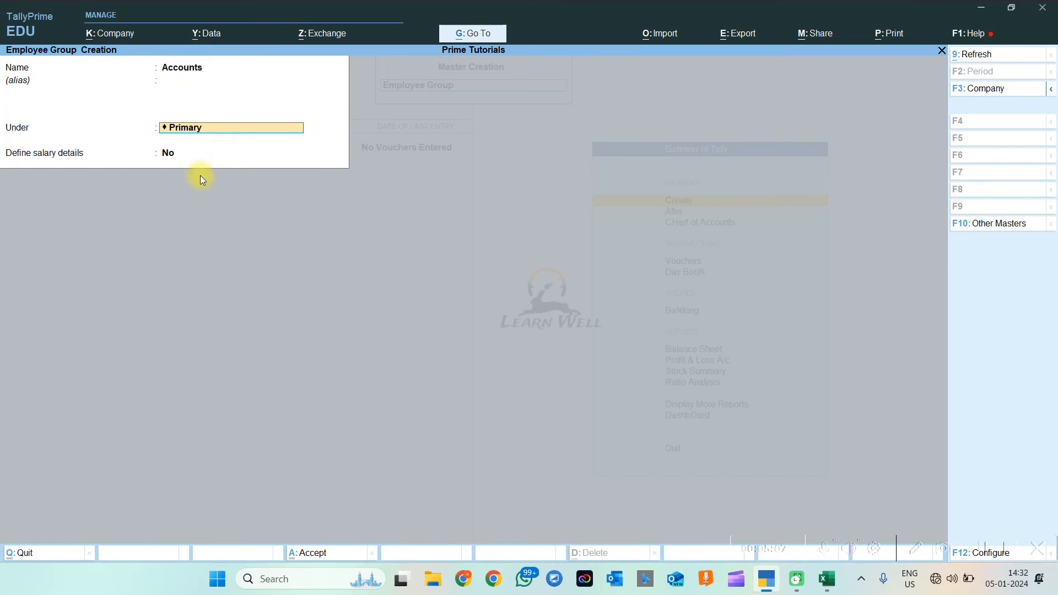
key(Return)
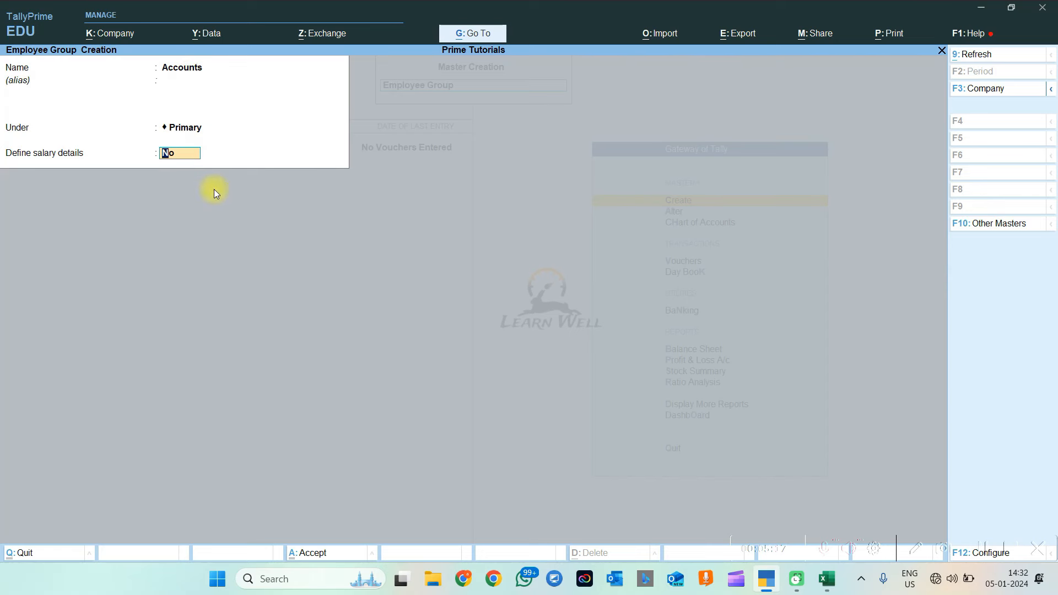
text(y)
key(Return)
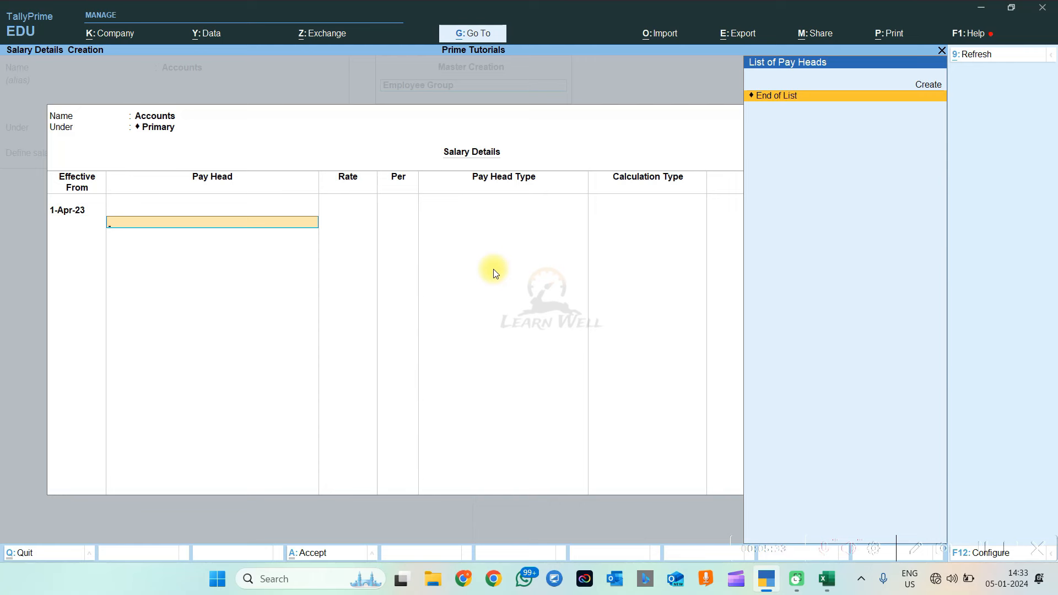
key(Escape)
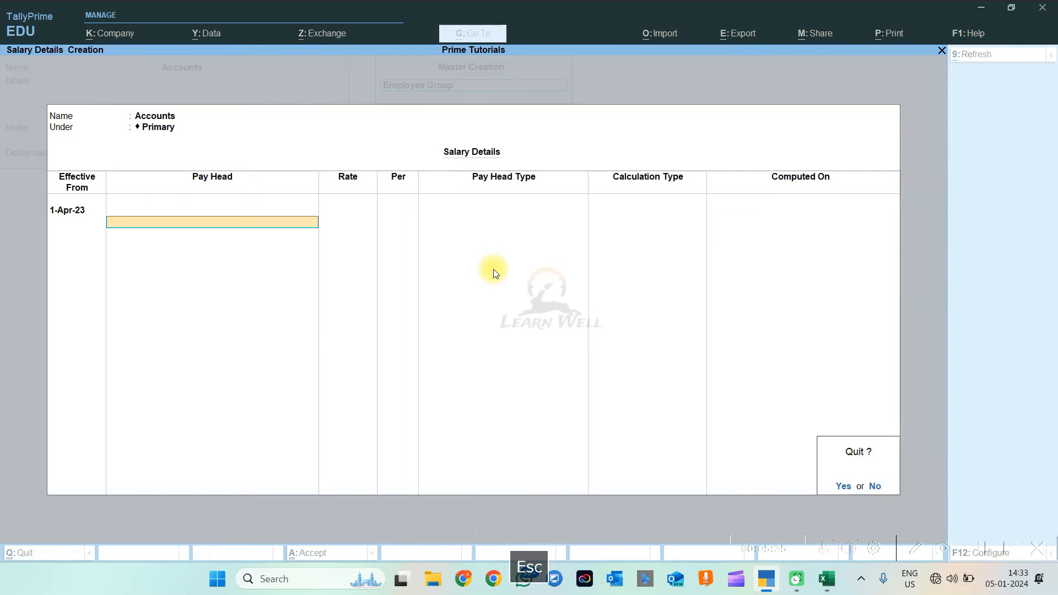
key(Escape)
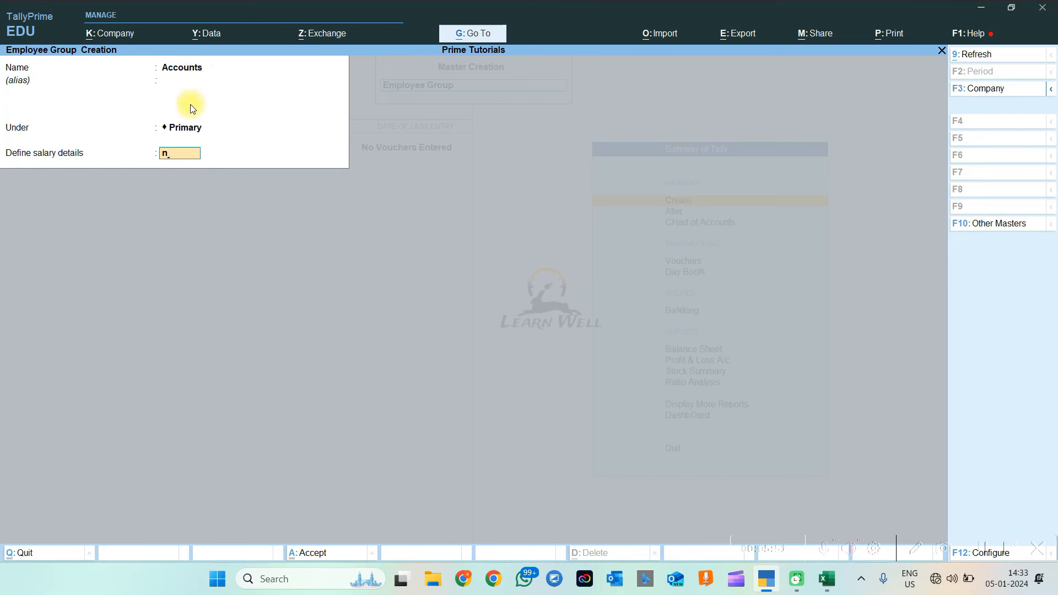
key(Return)
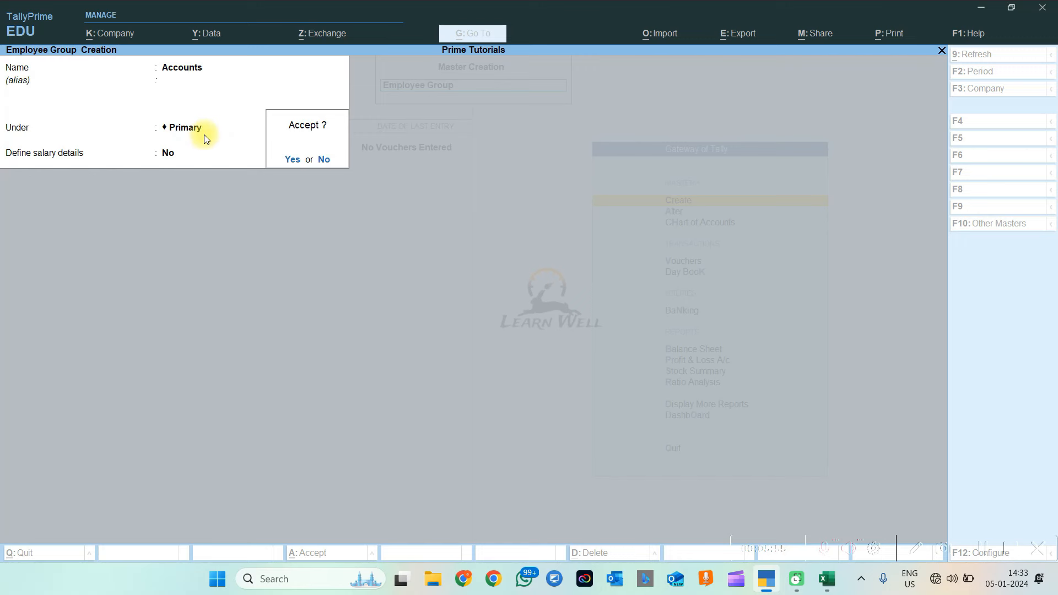
key(Return)
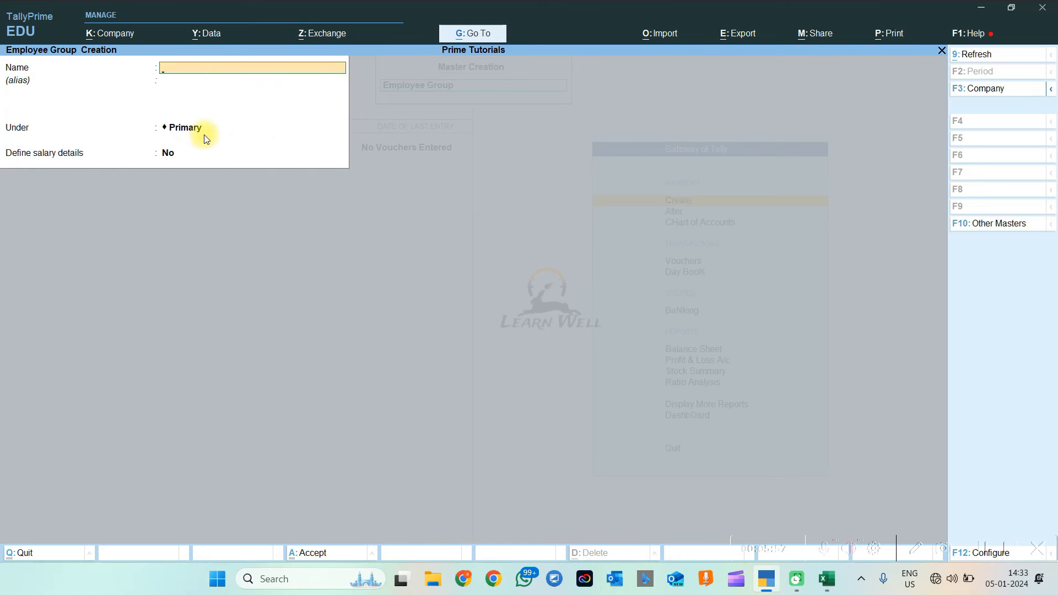
Create the employee group 'Sales' under Primary and close the group creation form
text(A)
key(BackSpace)
text(Sale)
key(Return)
key(Return)
key(Return)
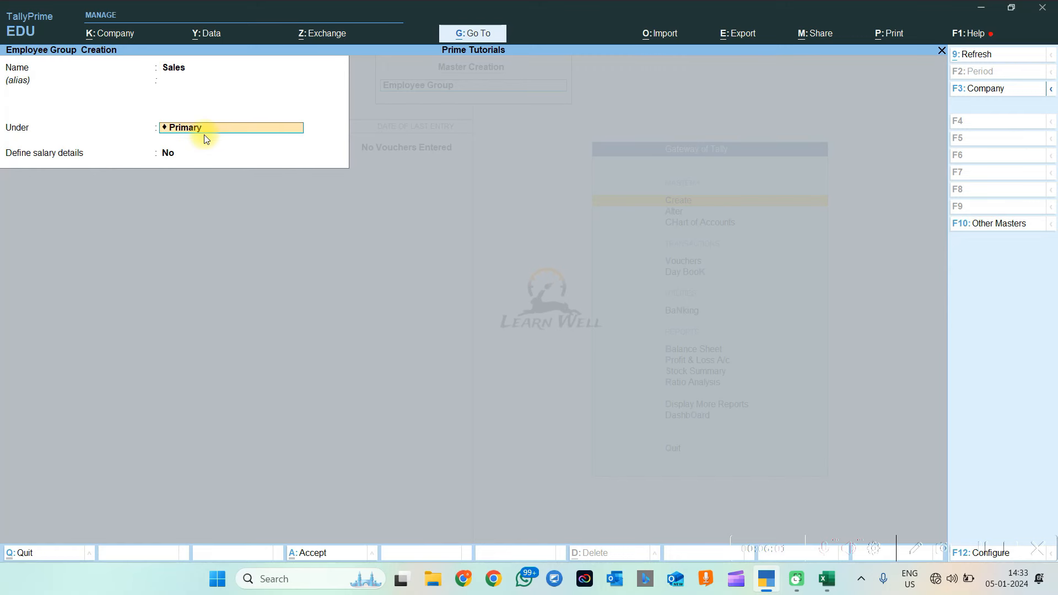
key(Return)
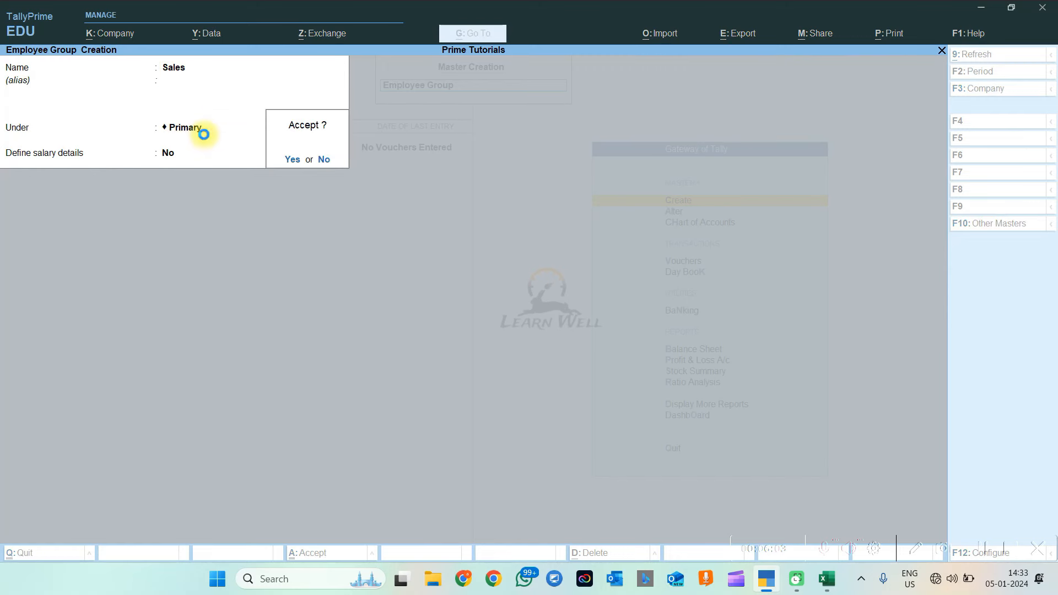
key(Return)
key(Escape)
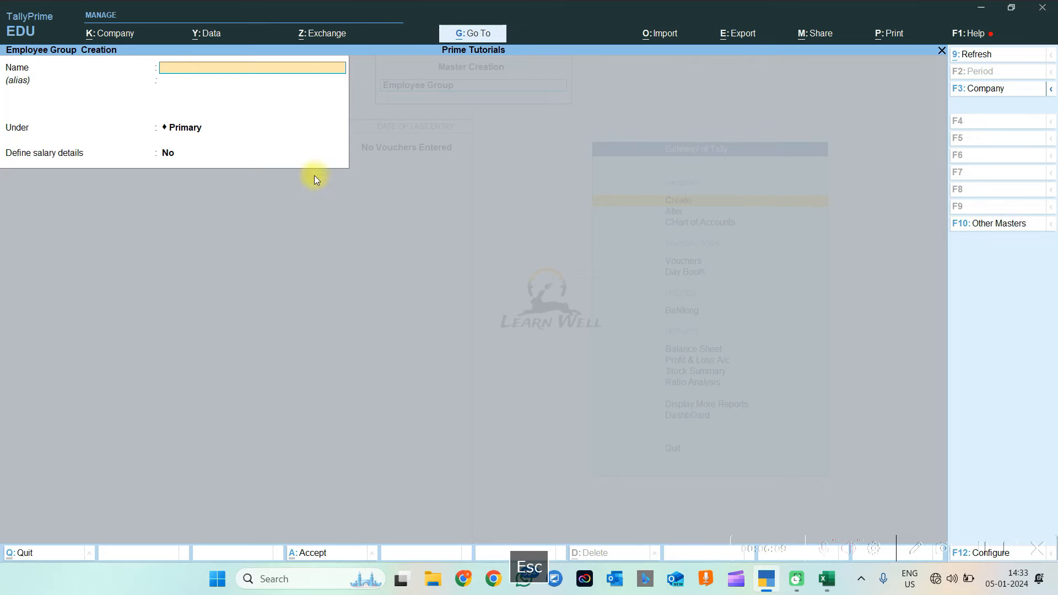
key(Escape)
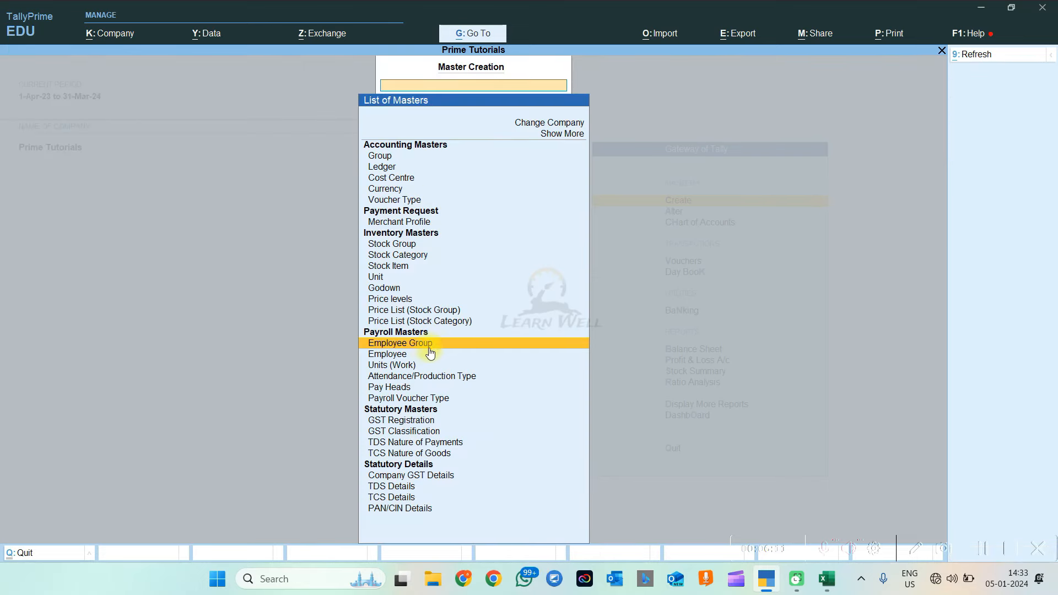
List the employee groups from the chart of accounts and inspect Sales without changing it
key(Escape)
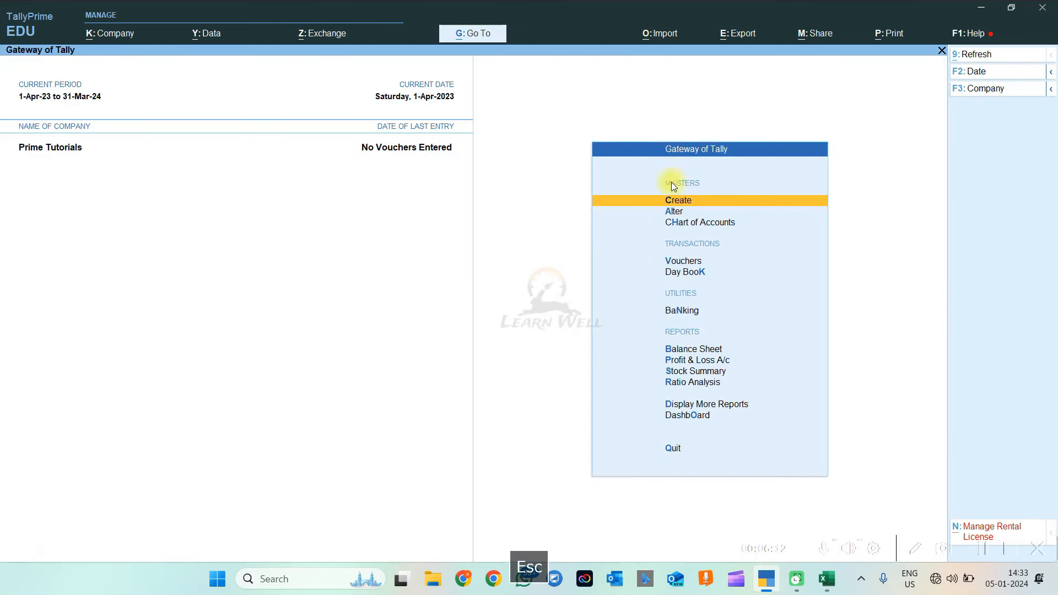
click(674, 211)
key(Escape)
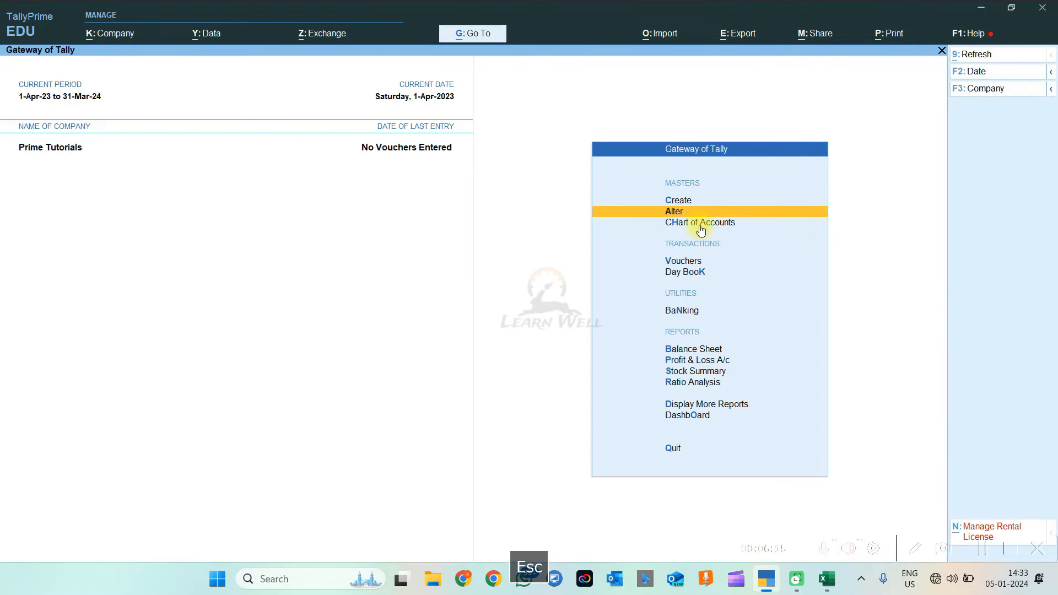
click(699, 223)
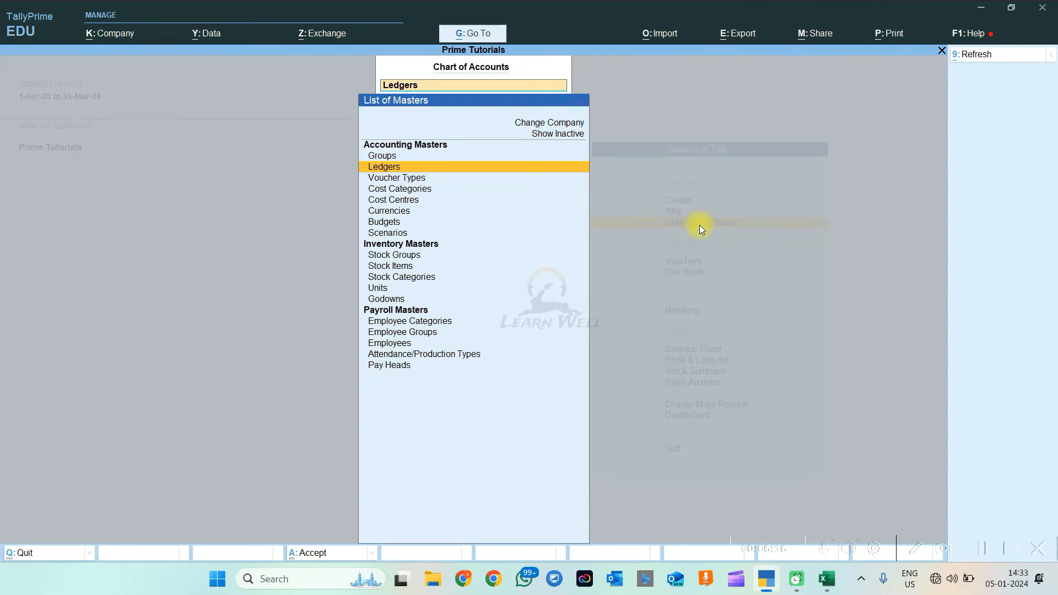
click(394, 323)
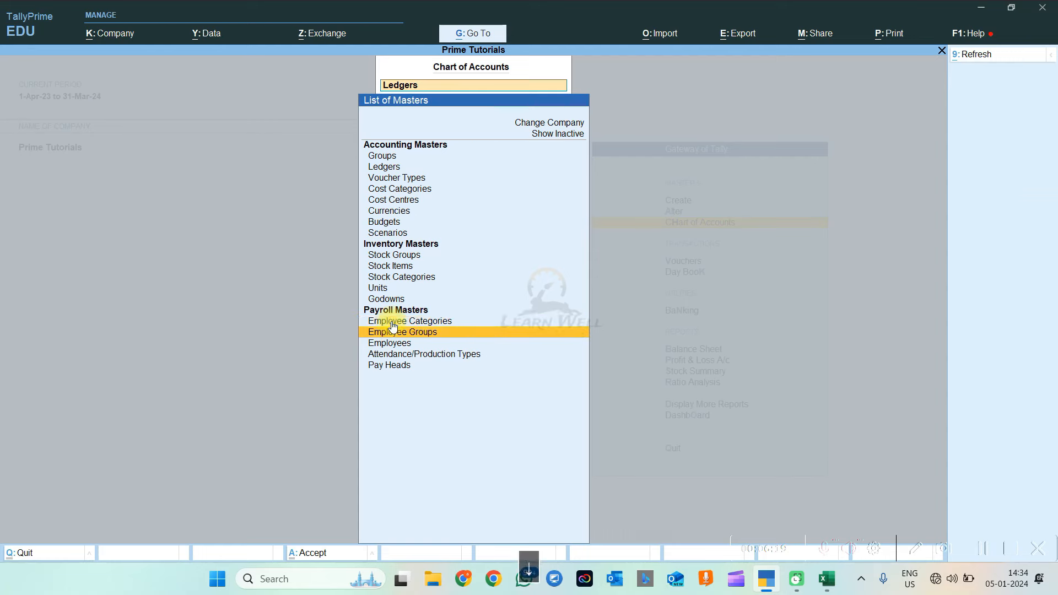
click(395, 331)
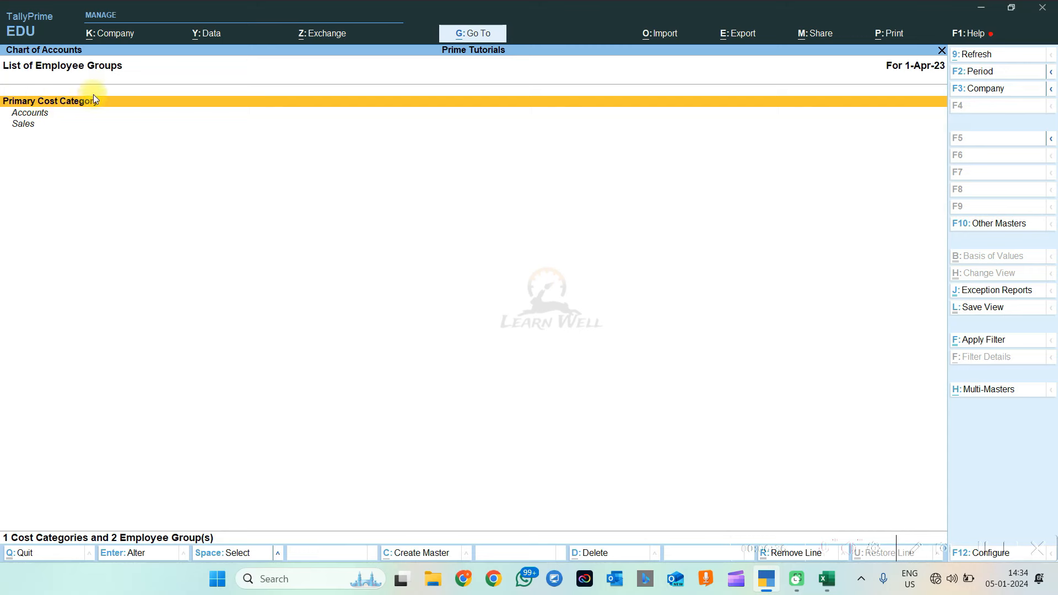
click(37, 116)
click(38, 121)
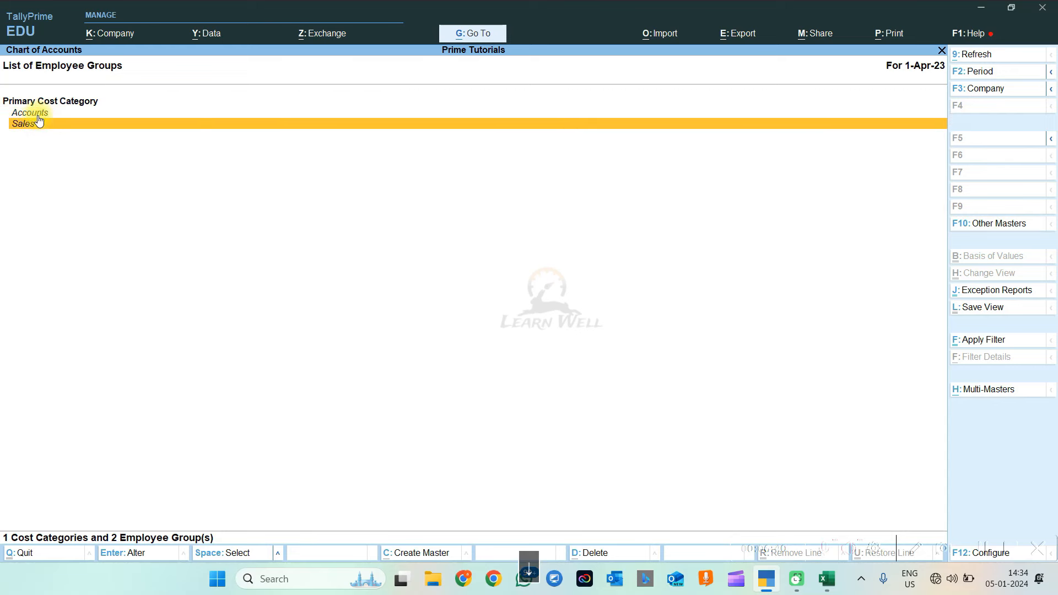
click(39, 122)
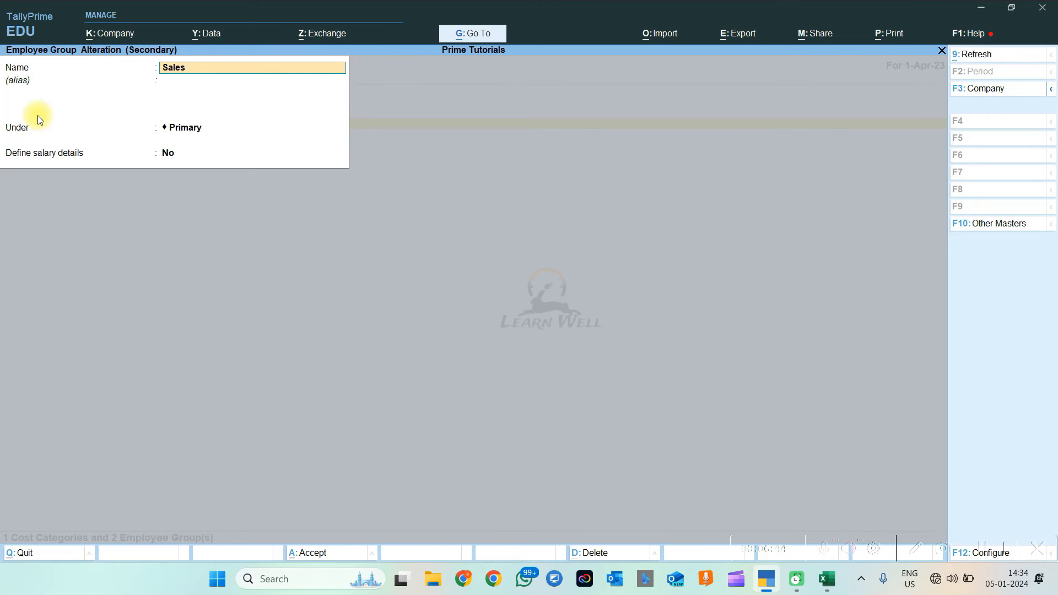
key(BackSpace)
key(Escape)
key(Escape)
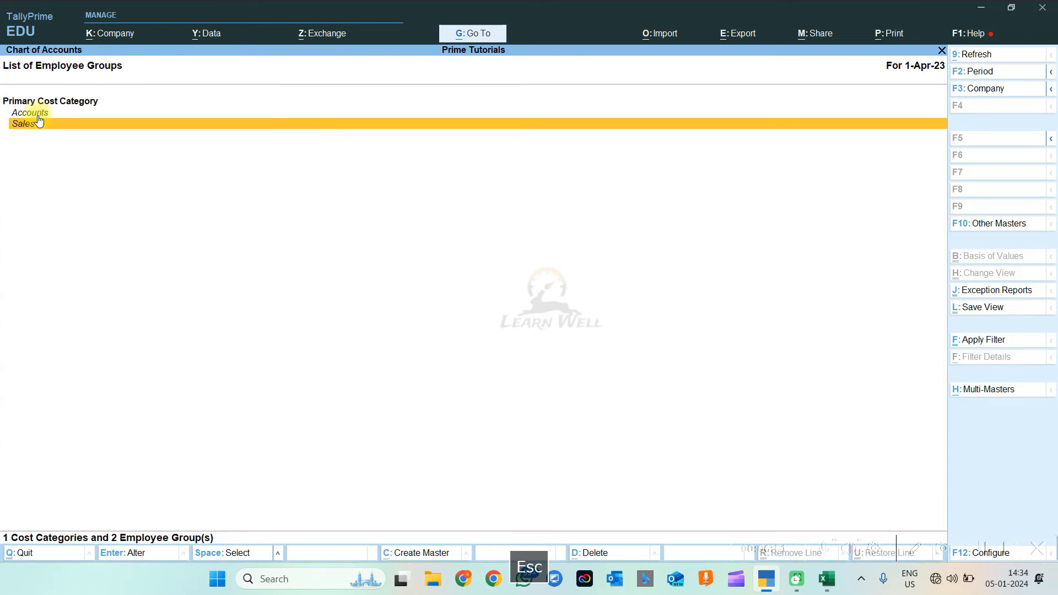
key(Escape)
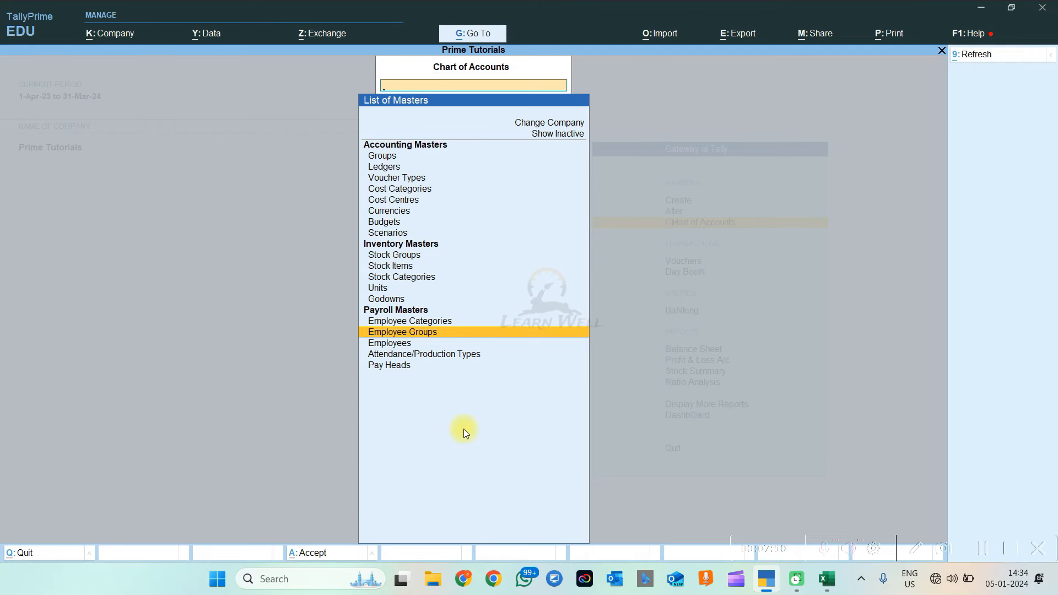
View Accounts and Sales under Primary through Alter > Employee Group, then go back
key(Escape)
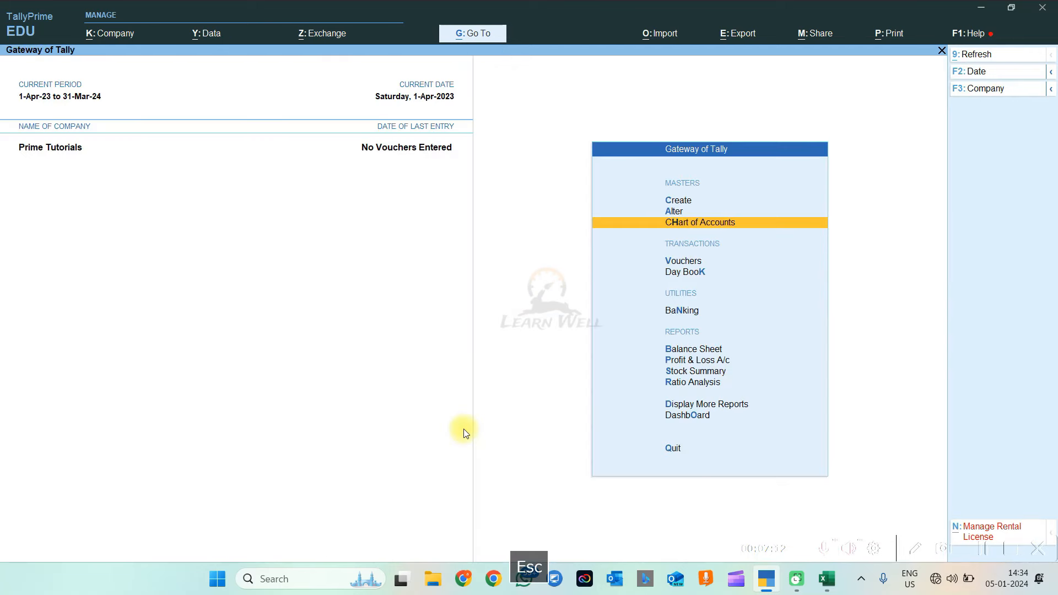
key(Down)
key(Up)
key(Up)
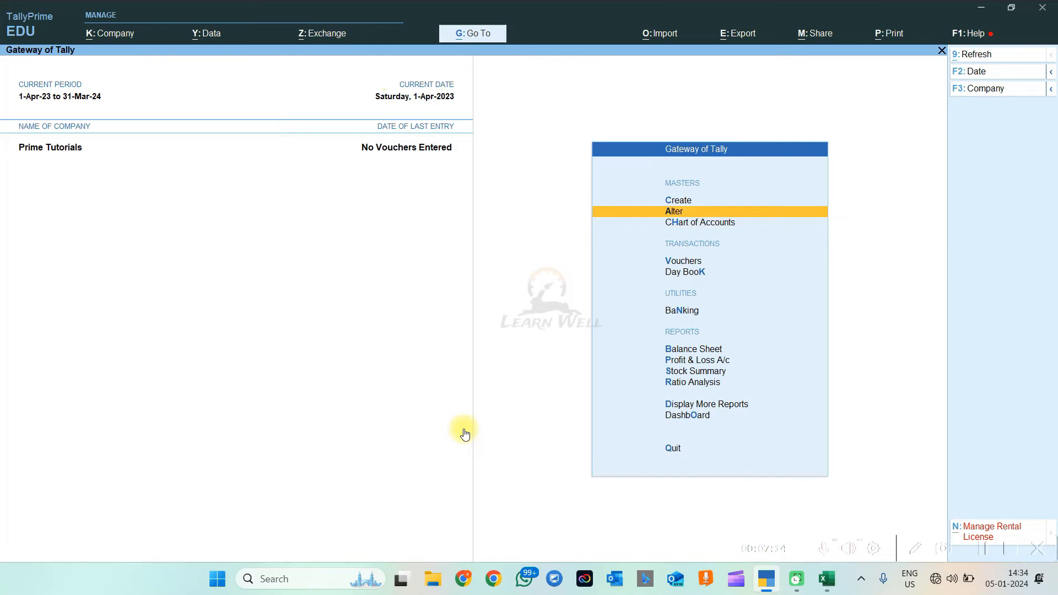
key(Return)
key(Down)
key(Down)
key(Down)
key(Down)
key(Down)
key(Down)
key(Down)
key(Down)
key(Down)
key(Down)
key(Down)
key(Down)
key(Down)
key(Down)
key(Down)
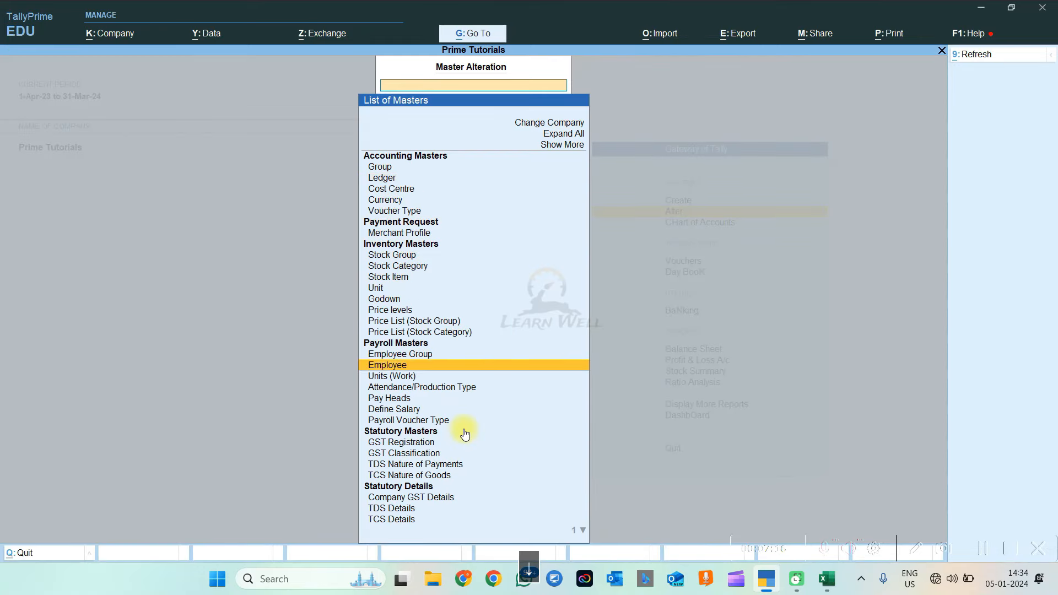
key(Up)
key(Return)
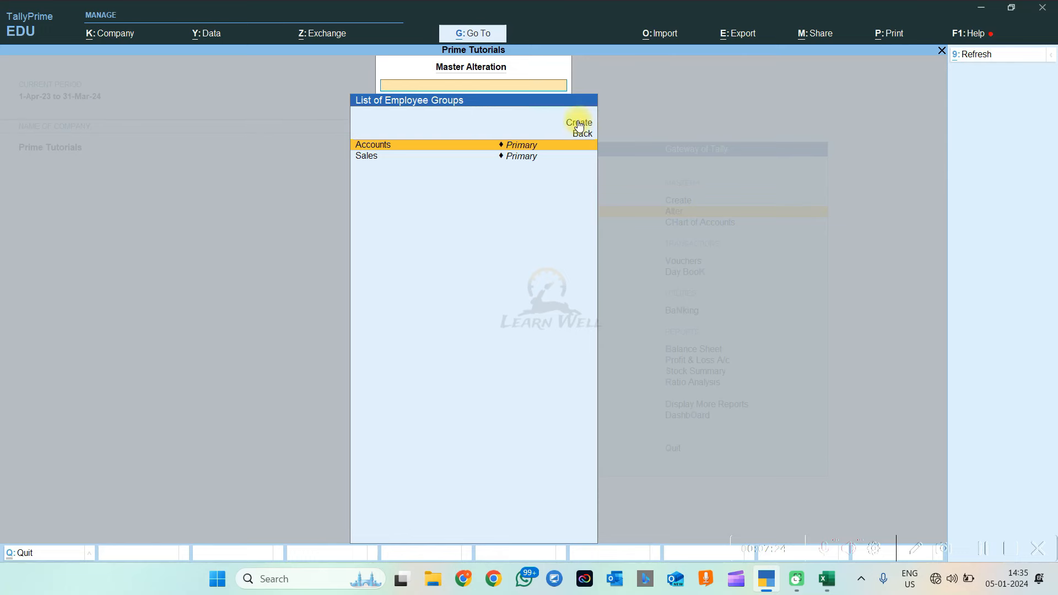
key(Escape)
key(Escape)
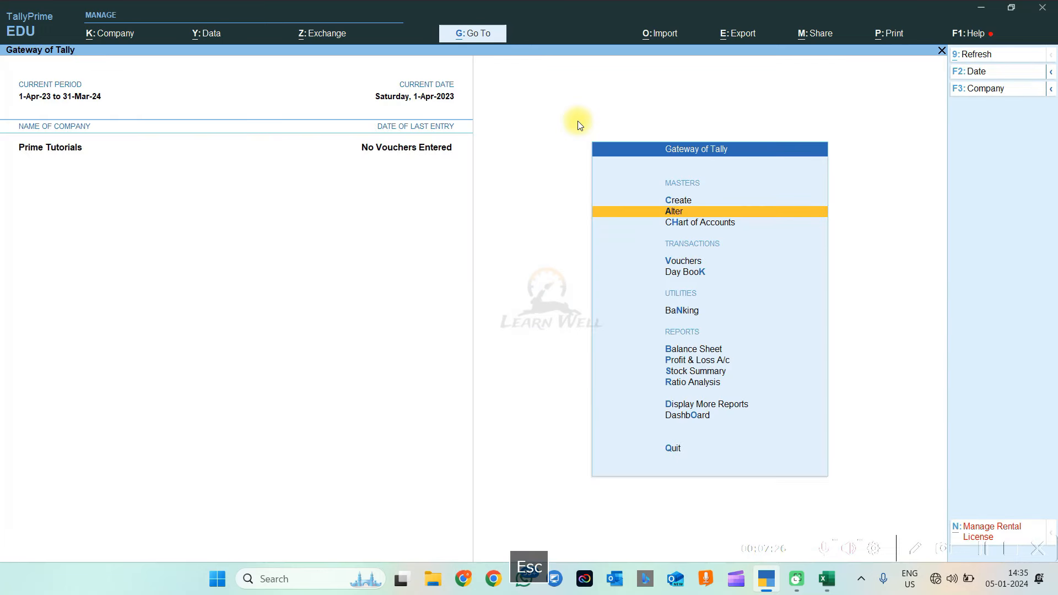
Open the Employee Category creation form through Create > Show More
key(Up)
key(Return)
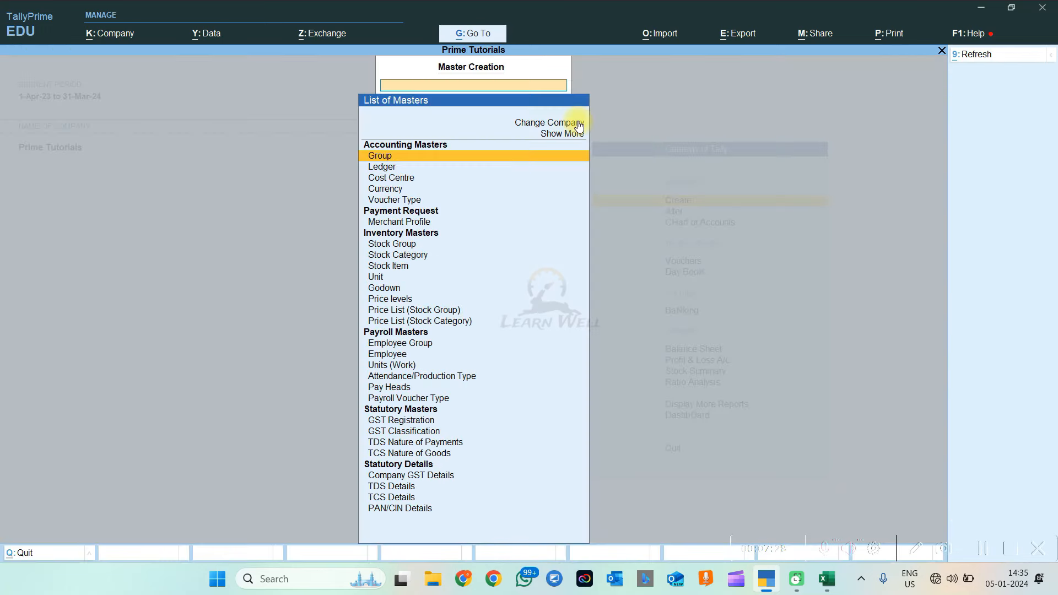
key(Down)
key(Down)
key(Down)
key(Down)
key(Down)
key(Down)
key(Down)
key(Down)
key(Down)
key(Down)
key(Down)
key(Down)
key(Down)
key(Down)
key(Down)
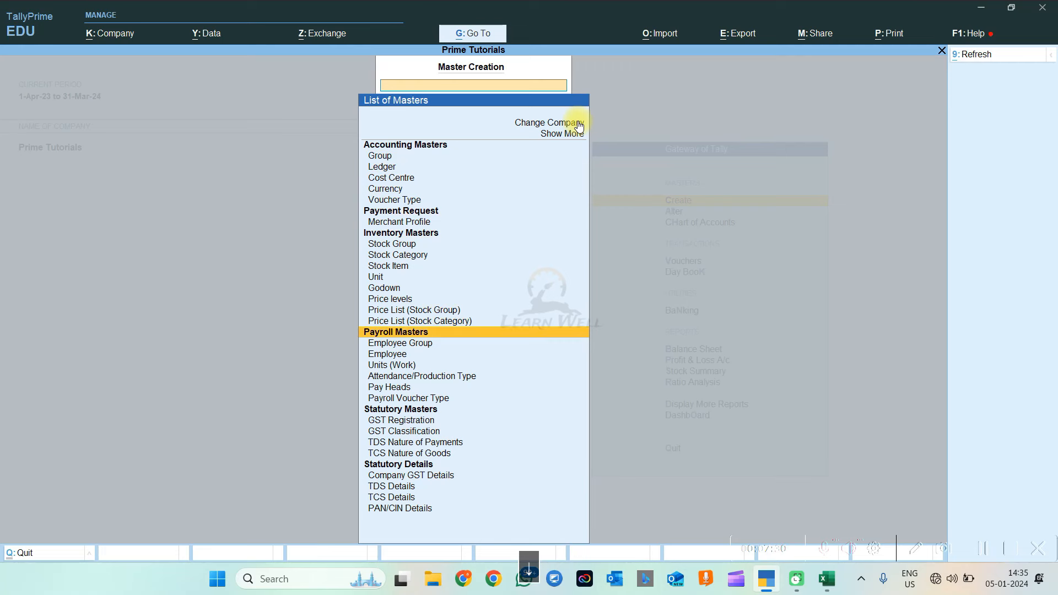
key(Down)
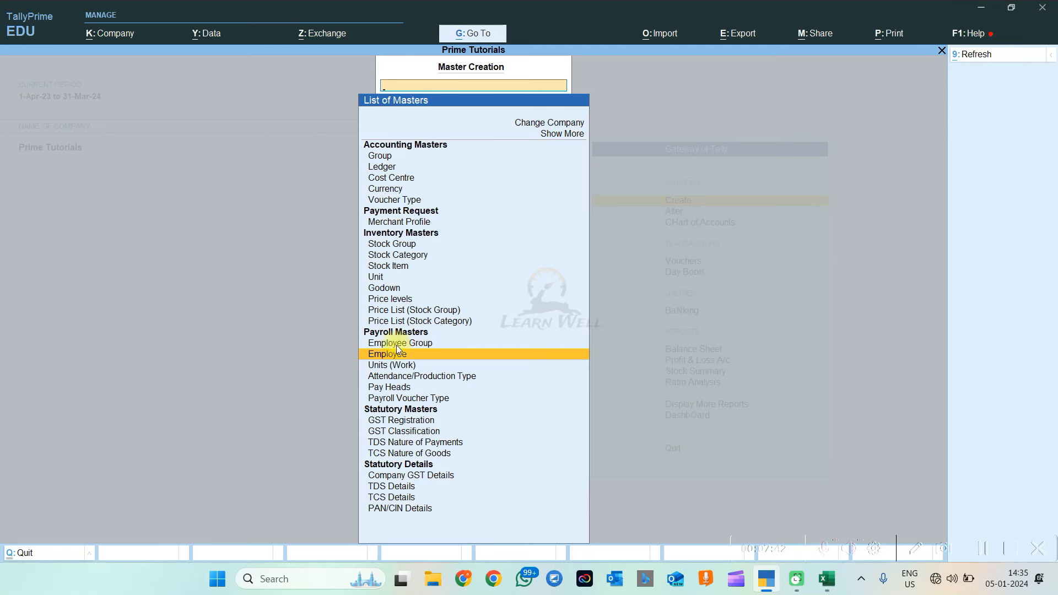
click(567, 135)
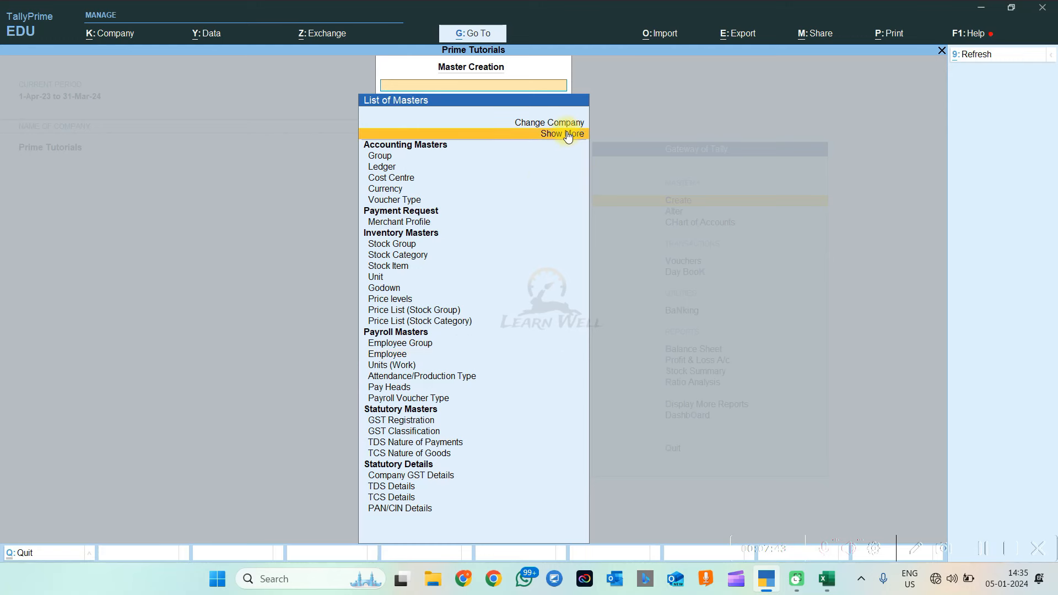
click(567, 135)
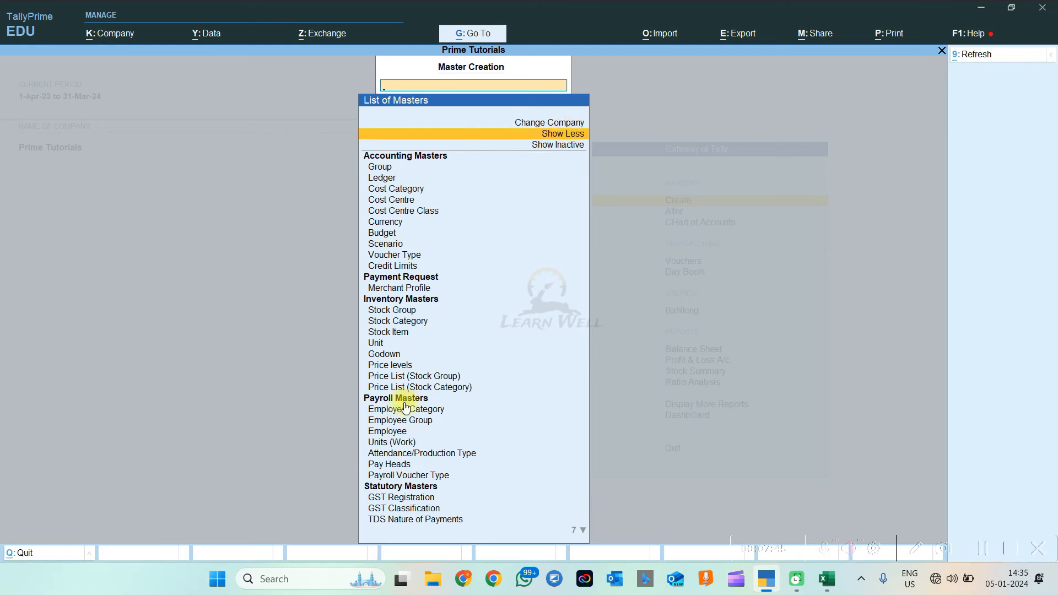
click(438, 409)
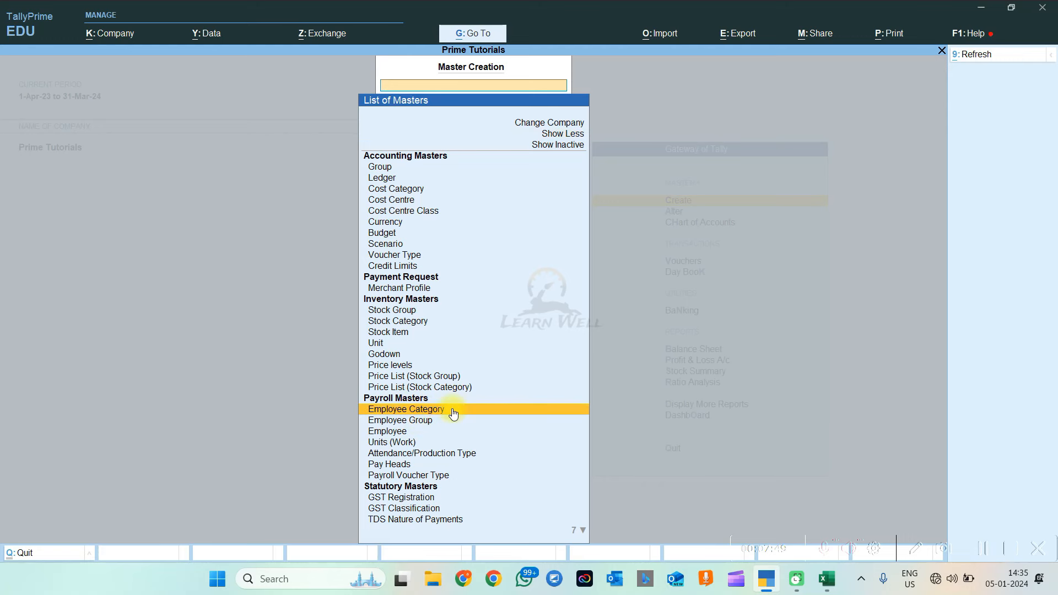
click(453, 412)
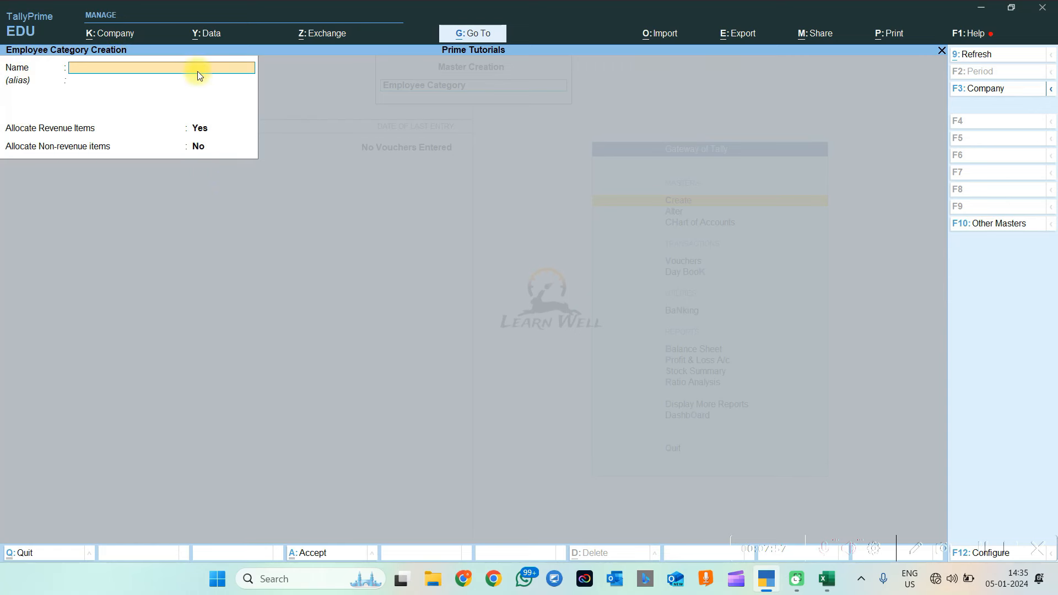
Save a new employee category named 'Accountant' and quit category creation
text(Accountant)
key(Return)
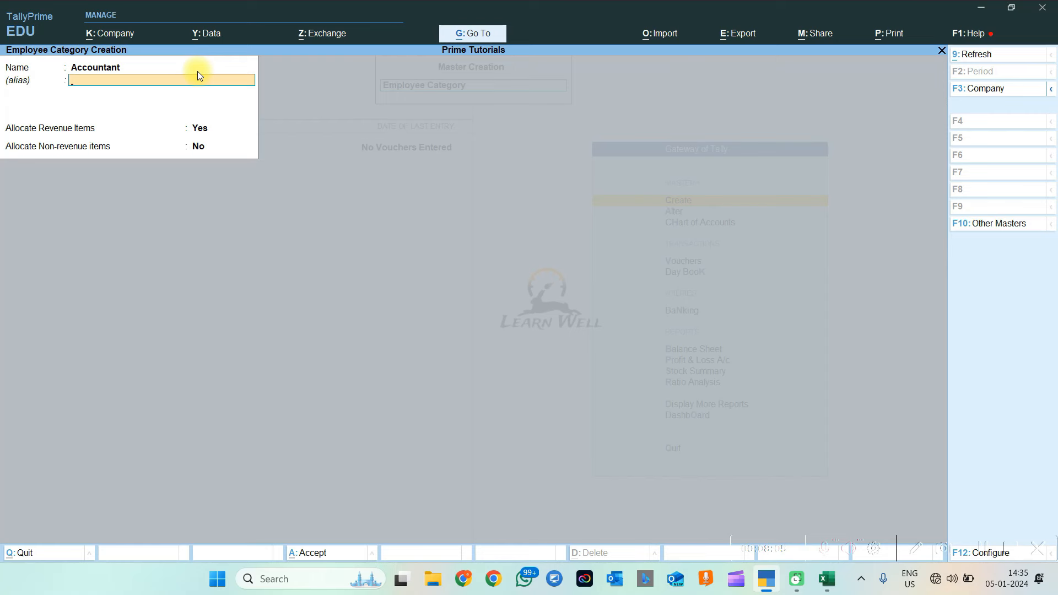
key(Return)
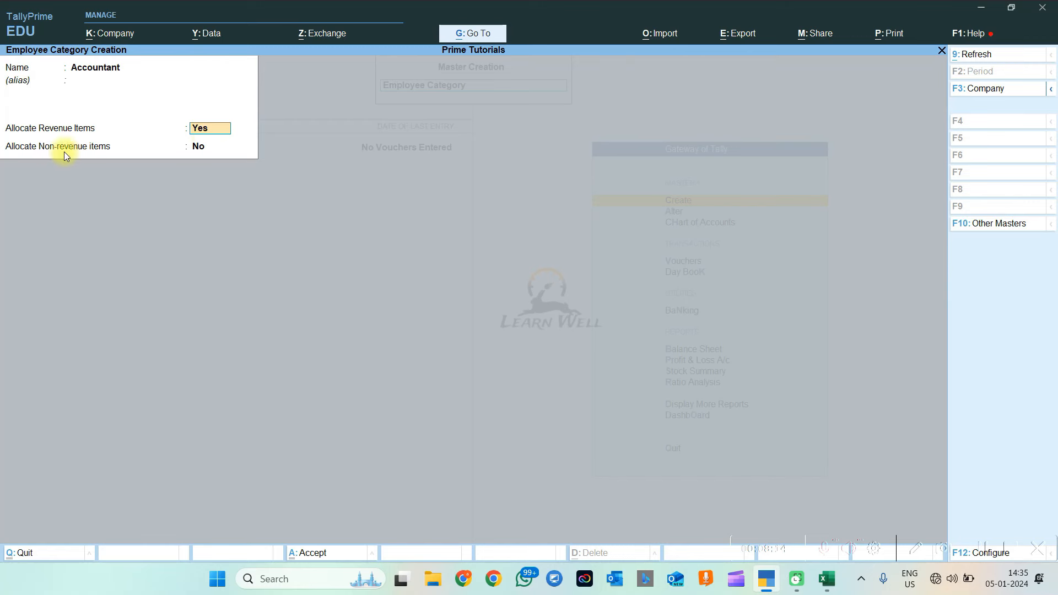
click(216, 147)
key(Return)
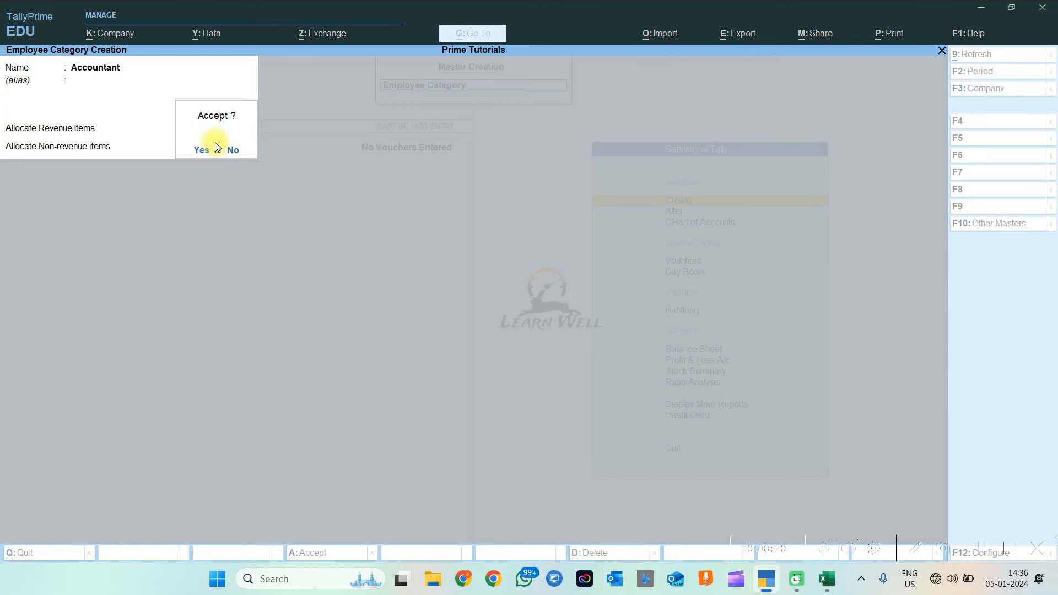
key(Return)
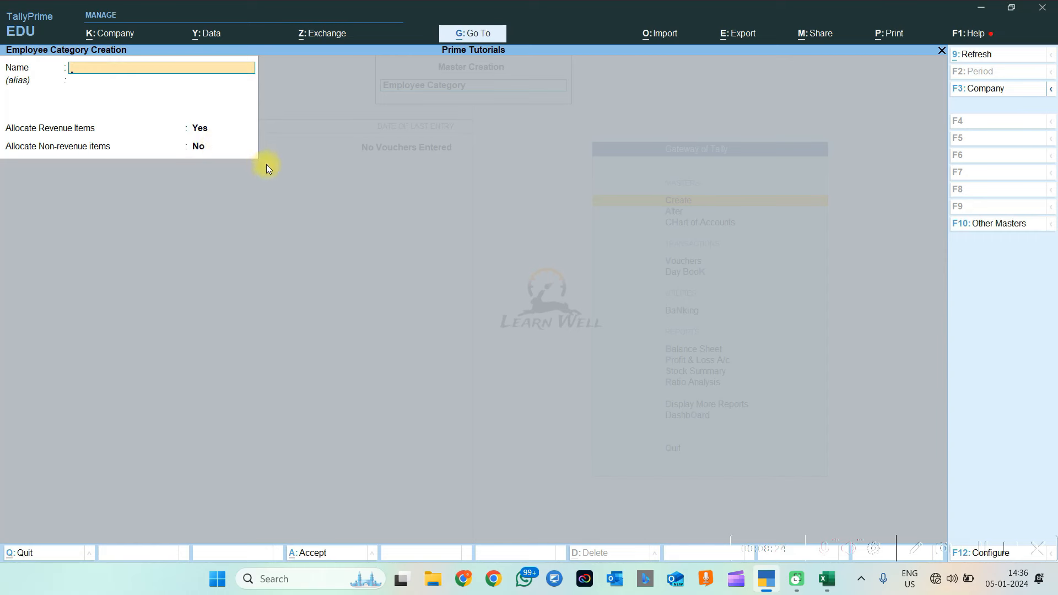
key(Escape)
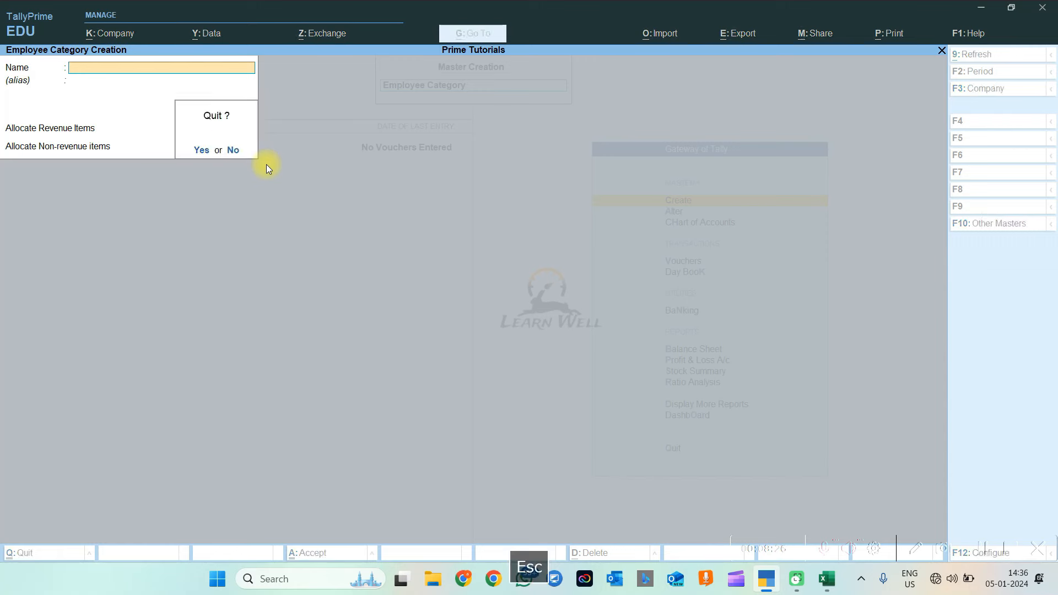
key(Return)
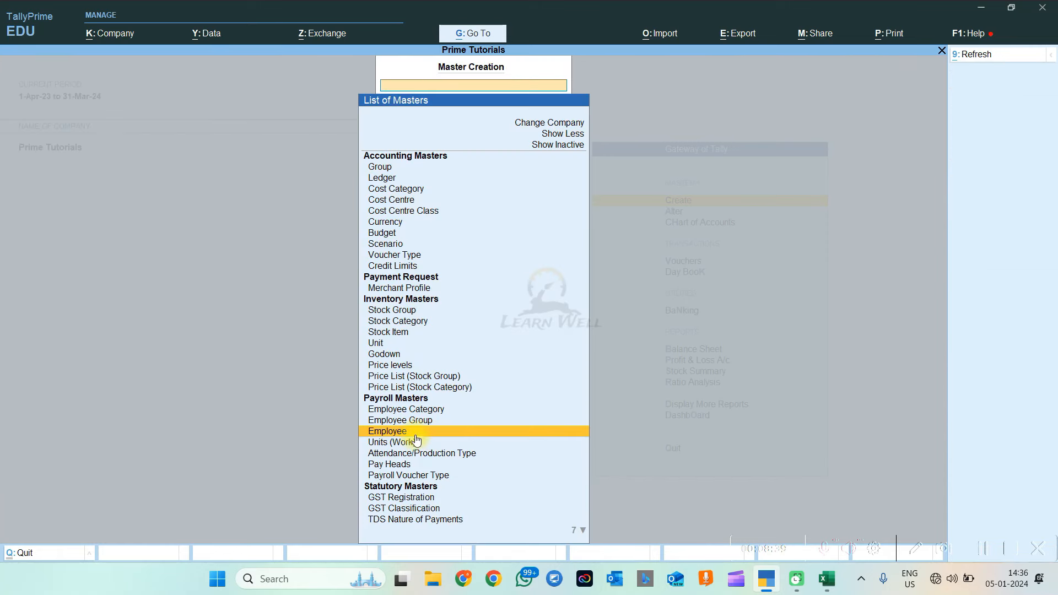
Start a new employee and review the alias settings in the F12 configuration
click(419, 436)
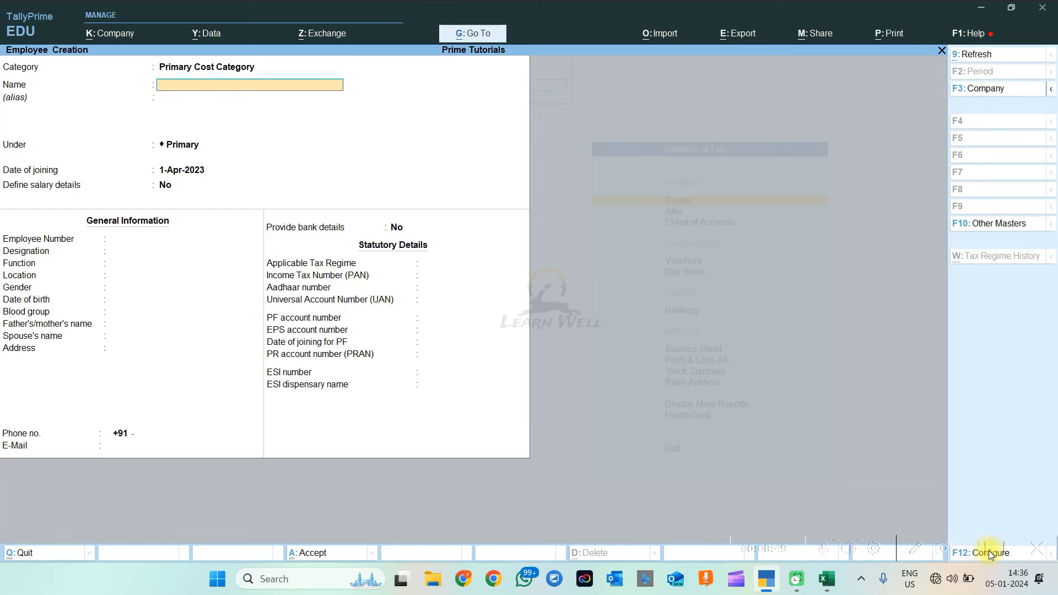
key(F12)
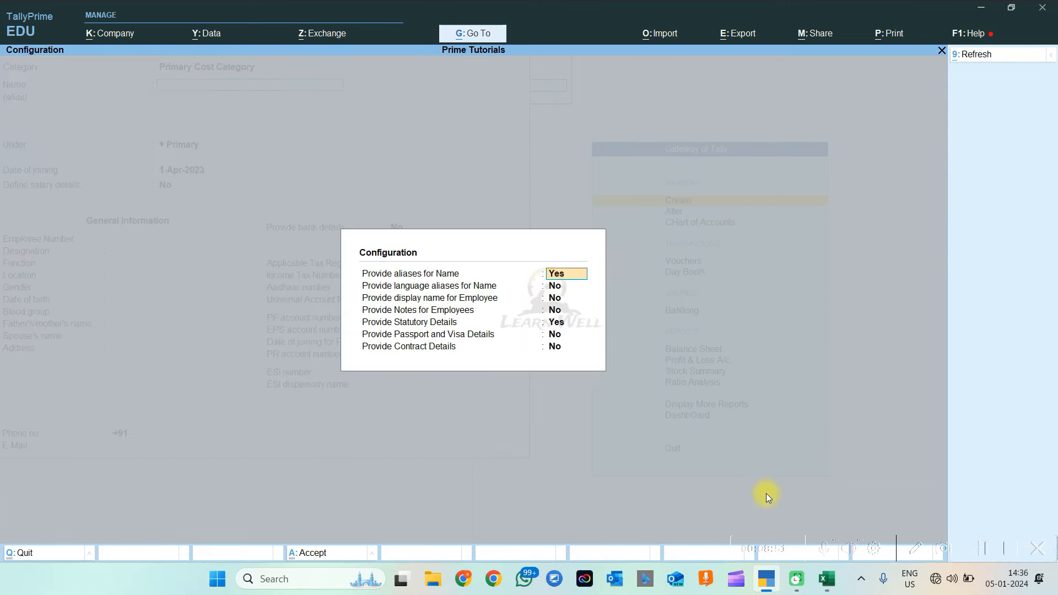
click(558, 302)
click(554, 286)
click(558, 274)
click(556, 286)
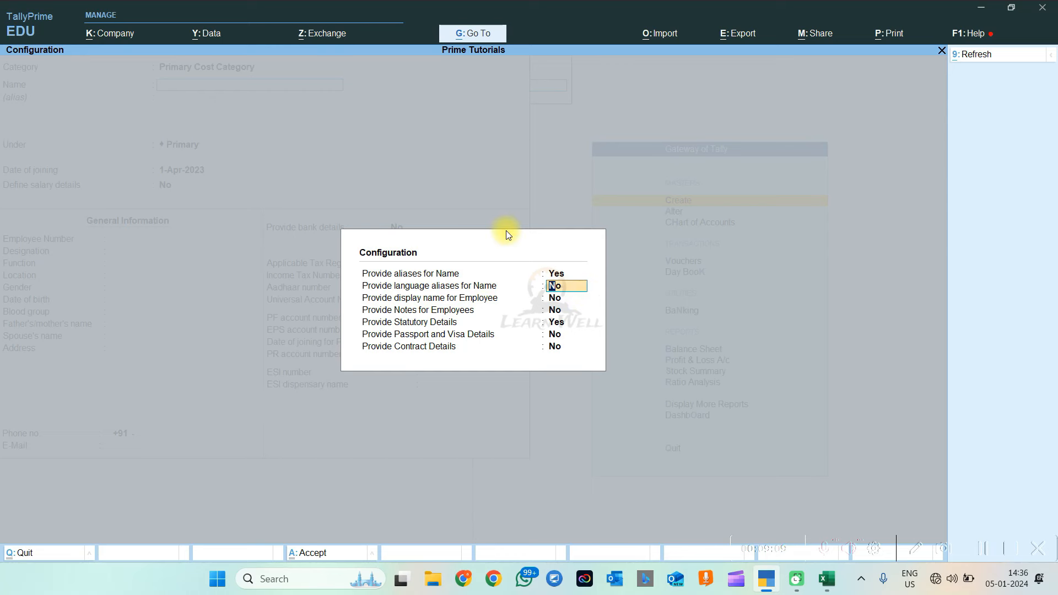
key(Return)
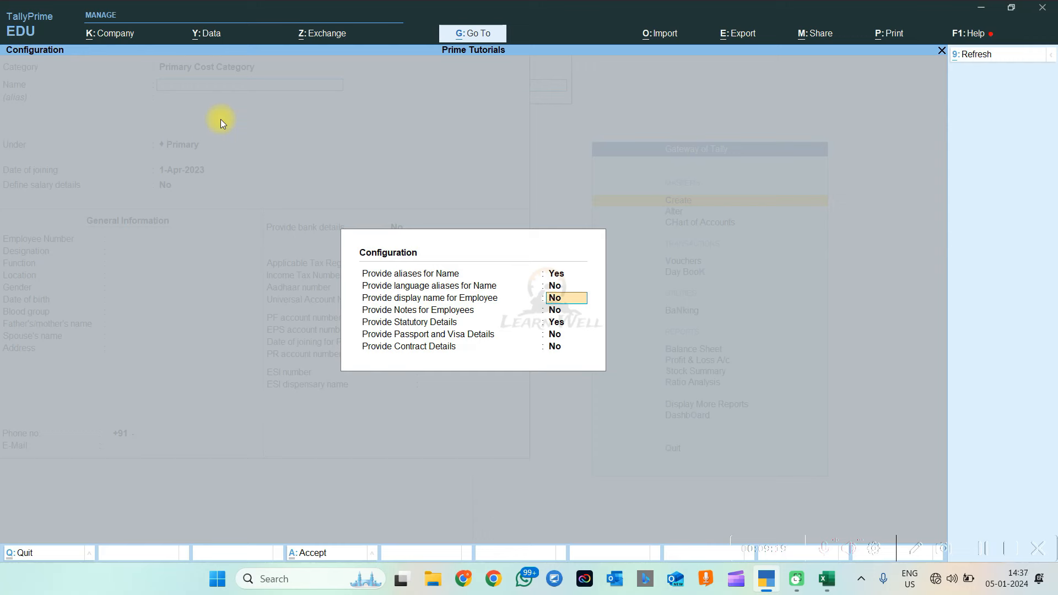
Set Notes, Passport and Visa, and Contract Details to Yes in the employee configuration
click(568, 312)
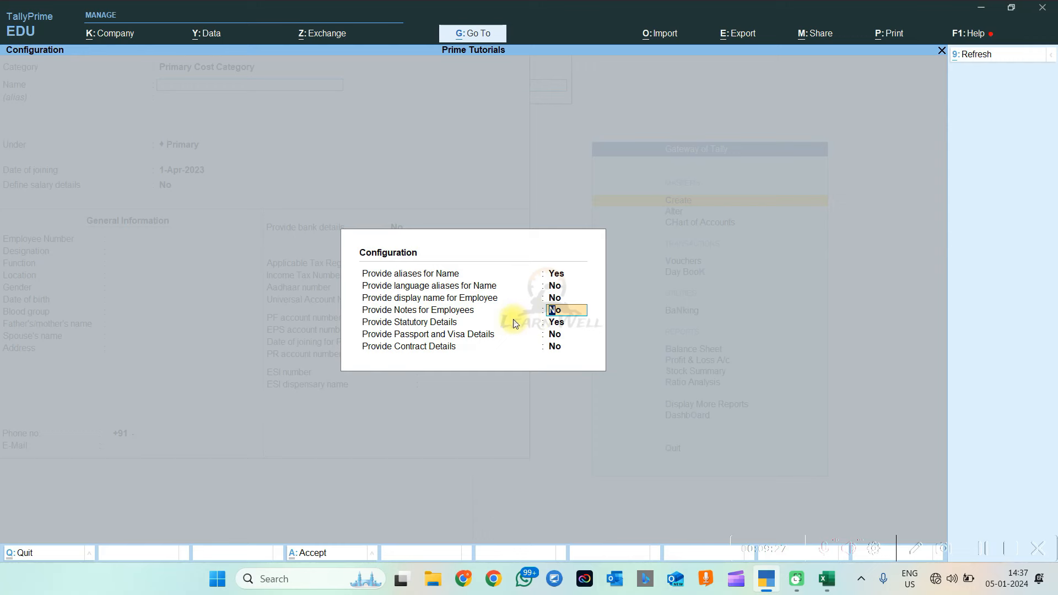
text(y)
click(575, 326)
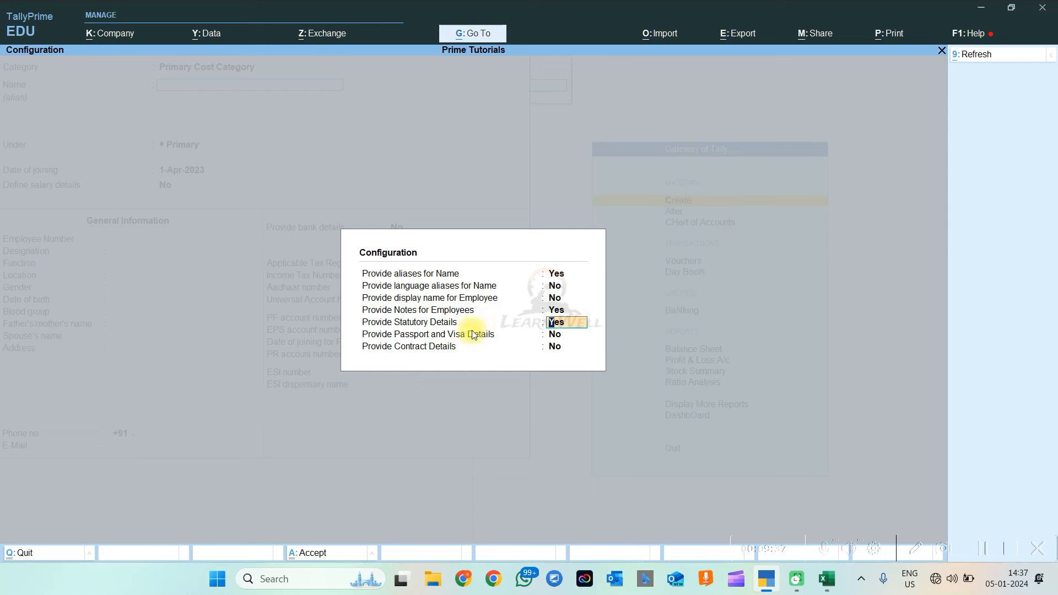
click(568, 335)
text(y)
key(Return)
text(y)
key(Return)
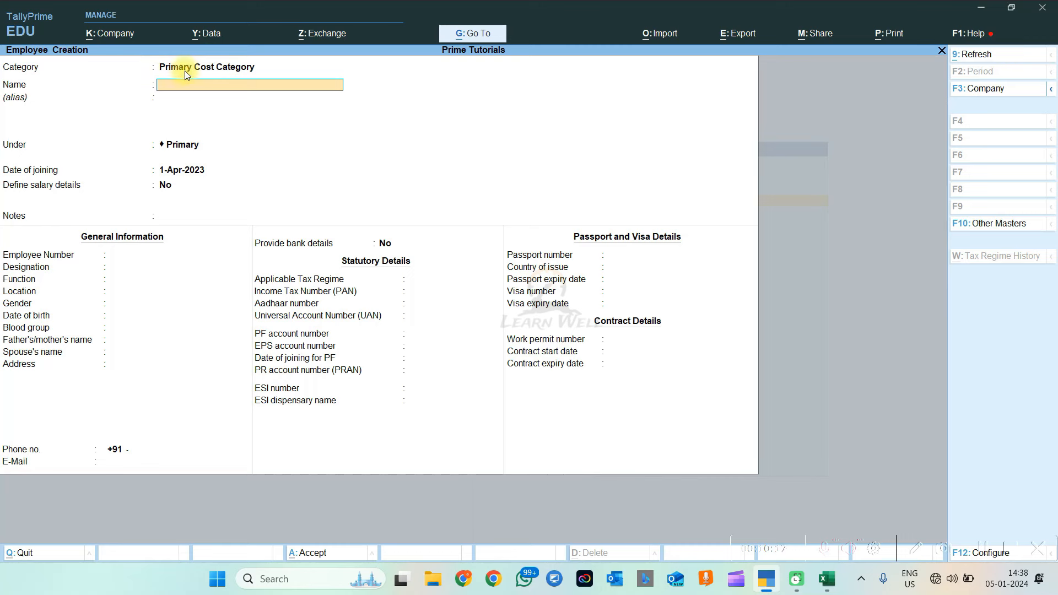
Set the new employee's category to Accountant from the category list
key(BackSpace)
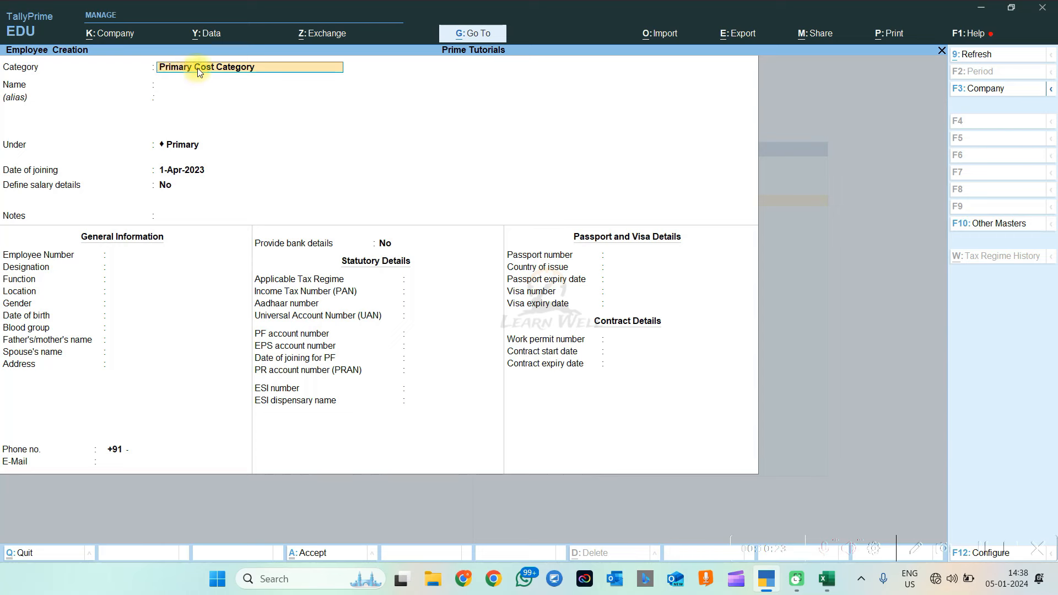
key(space)
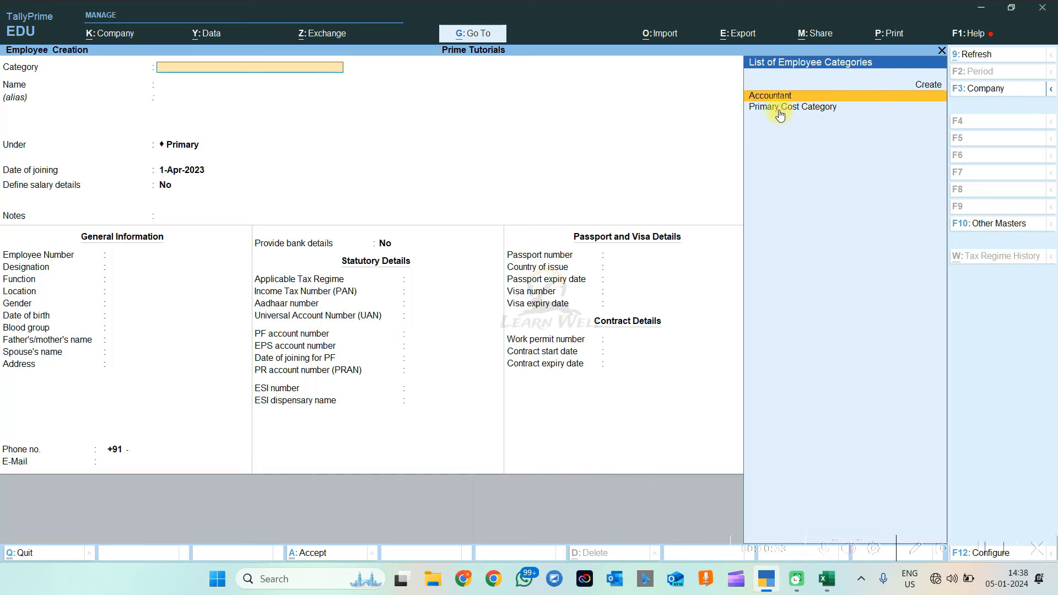
key(Up)
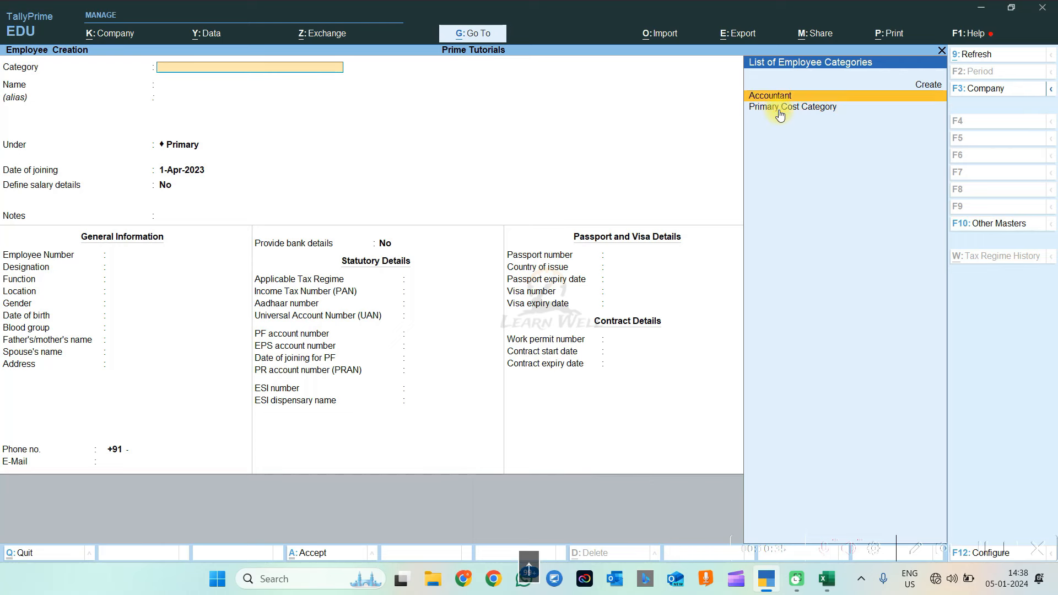
key(Return)
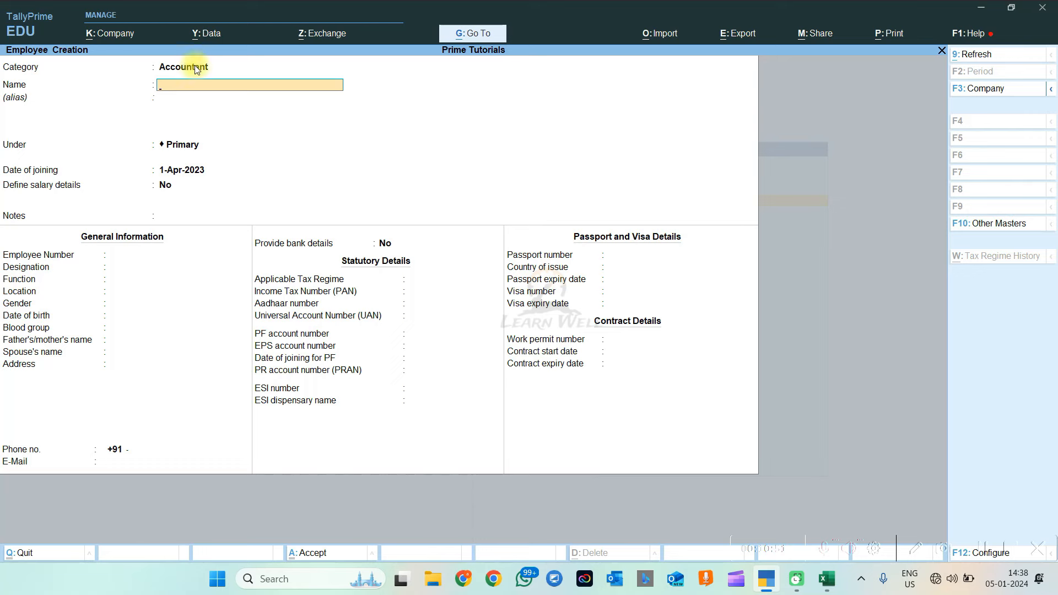
Confirm Maintain Payroll is Yes in Company Features and return to employee creation
click(106, 36)
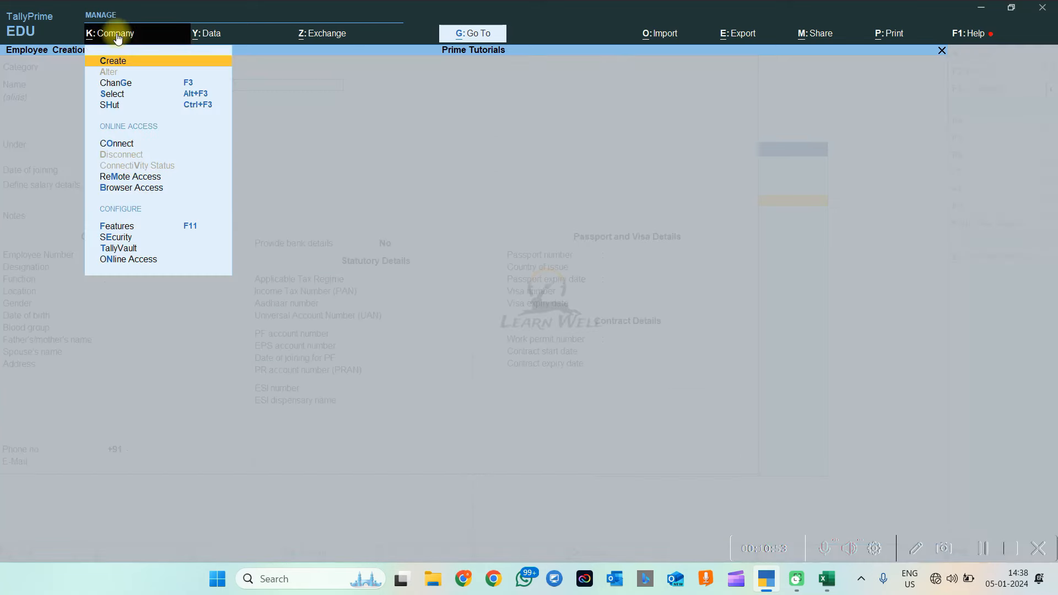
click(123, 230)
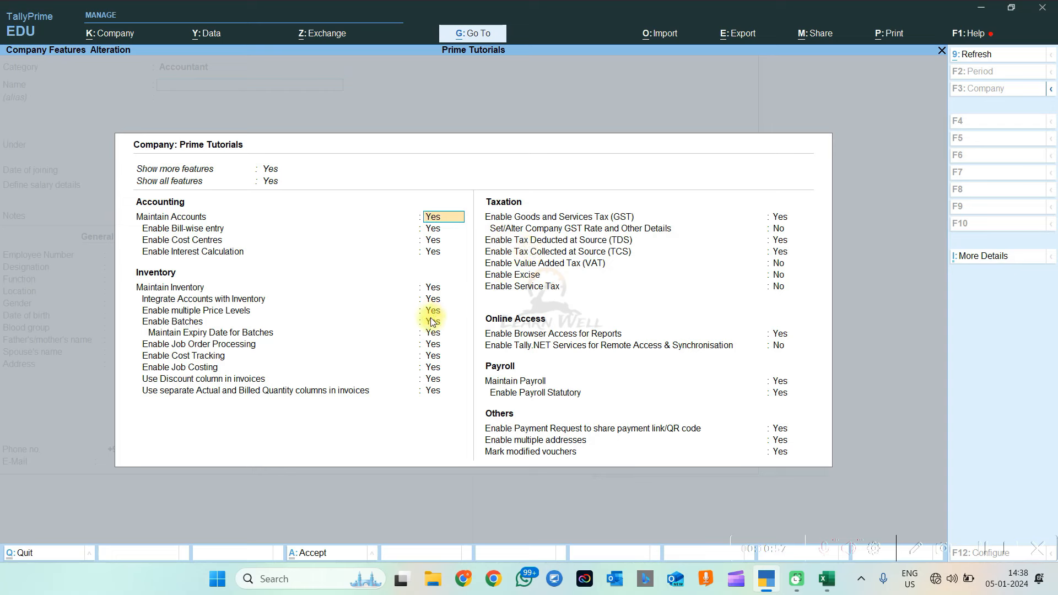
click(531, 375)
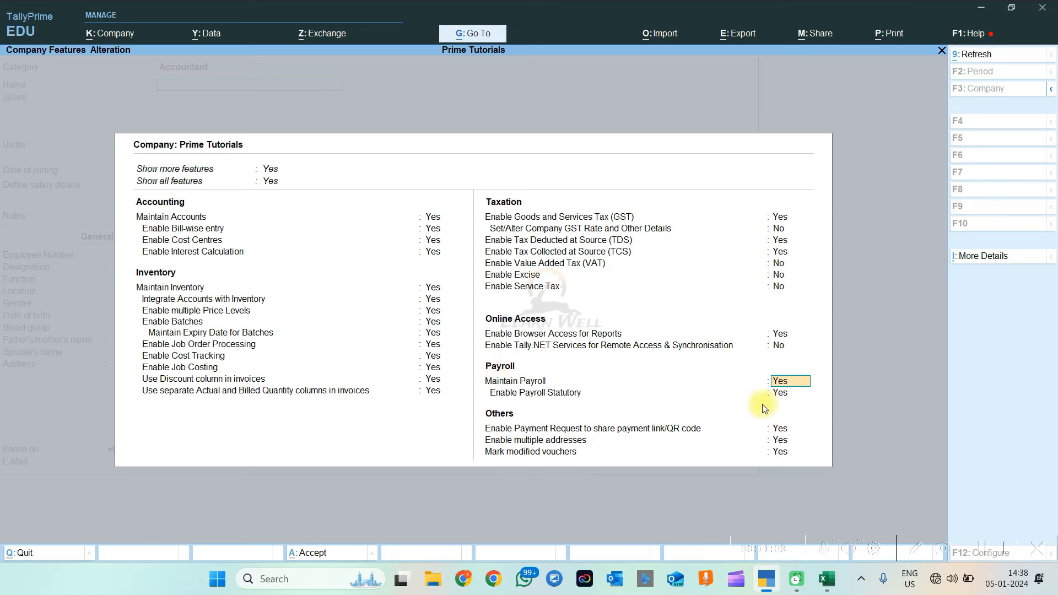
key(Escape)
key(Escape)
key(Escape)
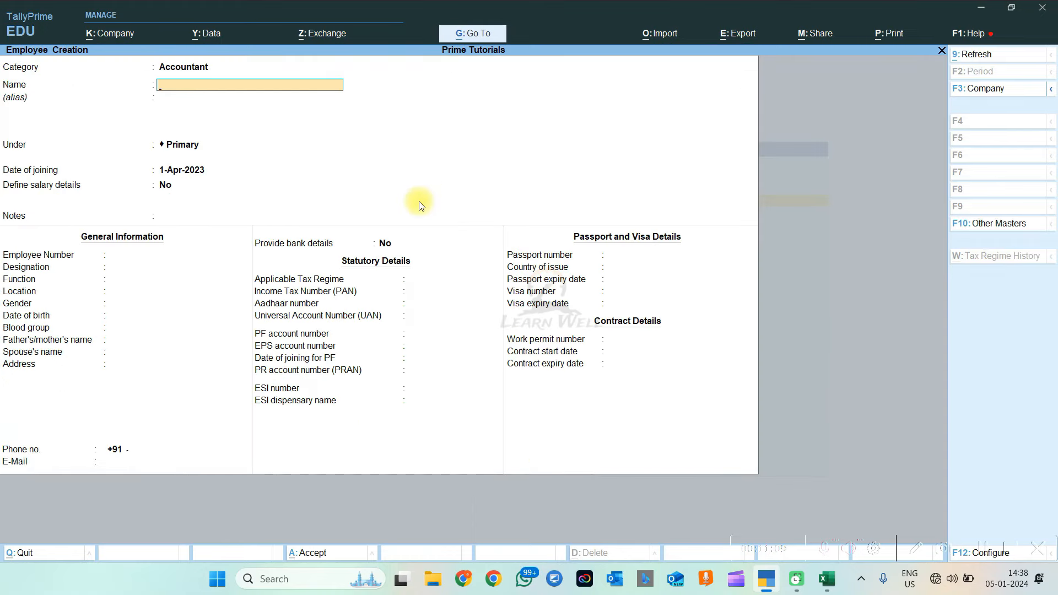
Change the category to Primary Cost Category, then revert it to Accountant
click(190, 69)
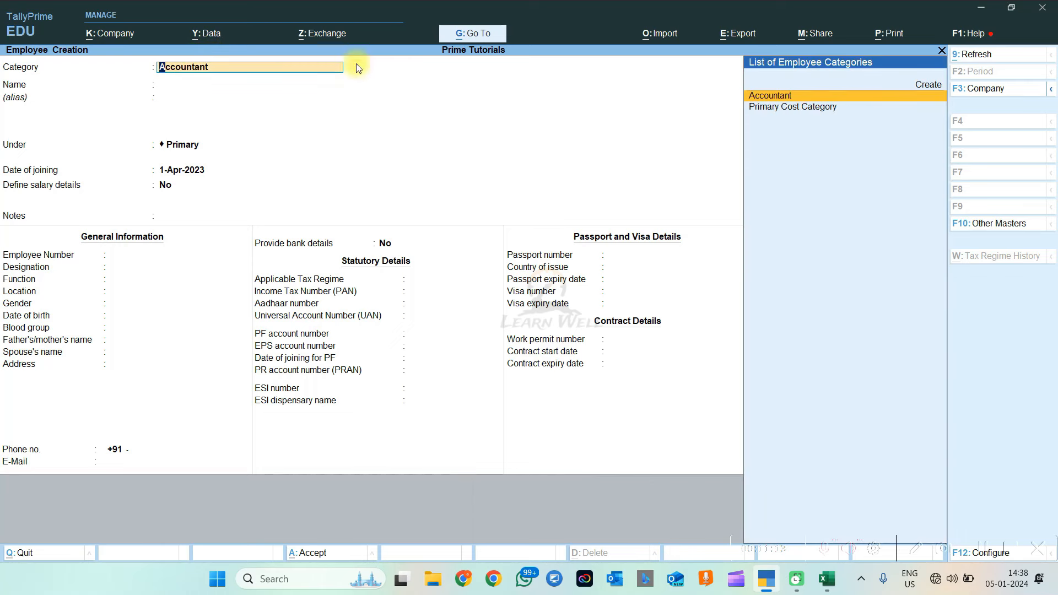
click(786, 108)
click(786, 108)
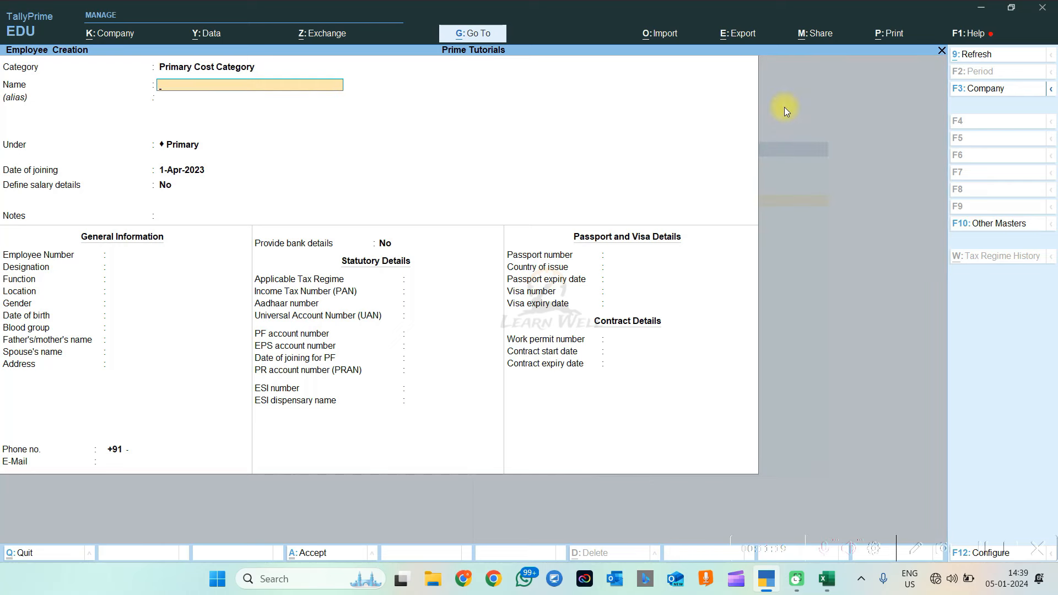
key(BackSpace)
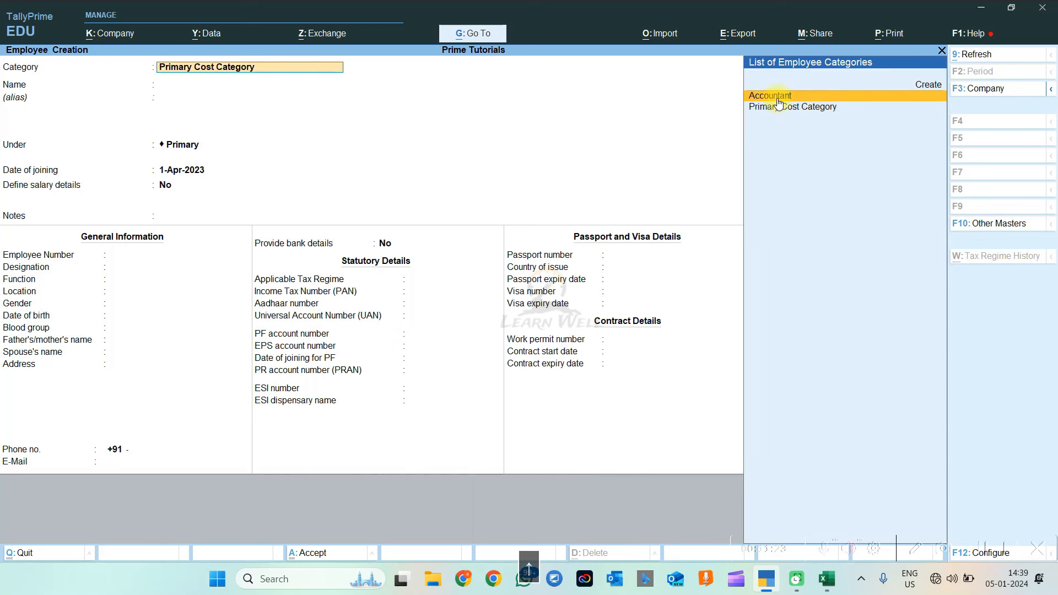
click(778, 98)
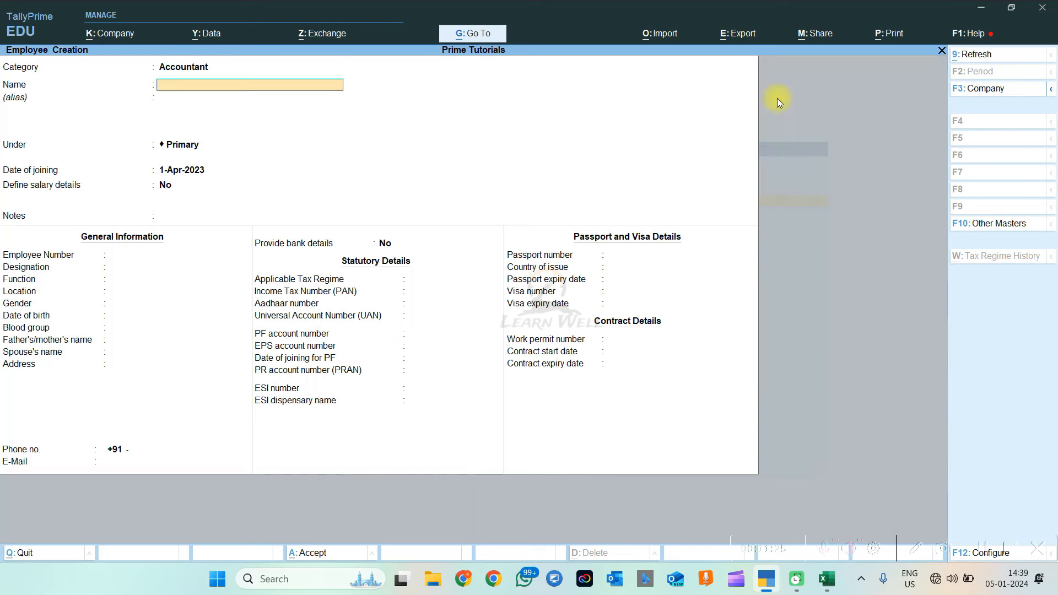
Copy the first employee's name from cell C4 of the Excel salary sheet
key(alt+Tab)
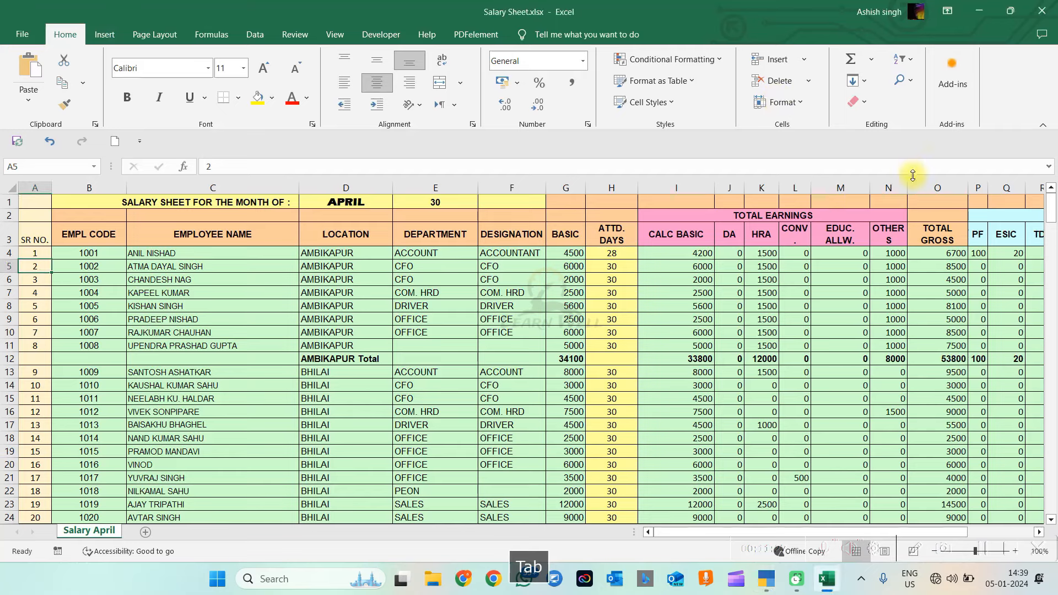
click(198, 253)
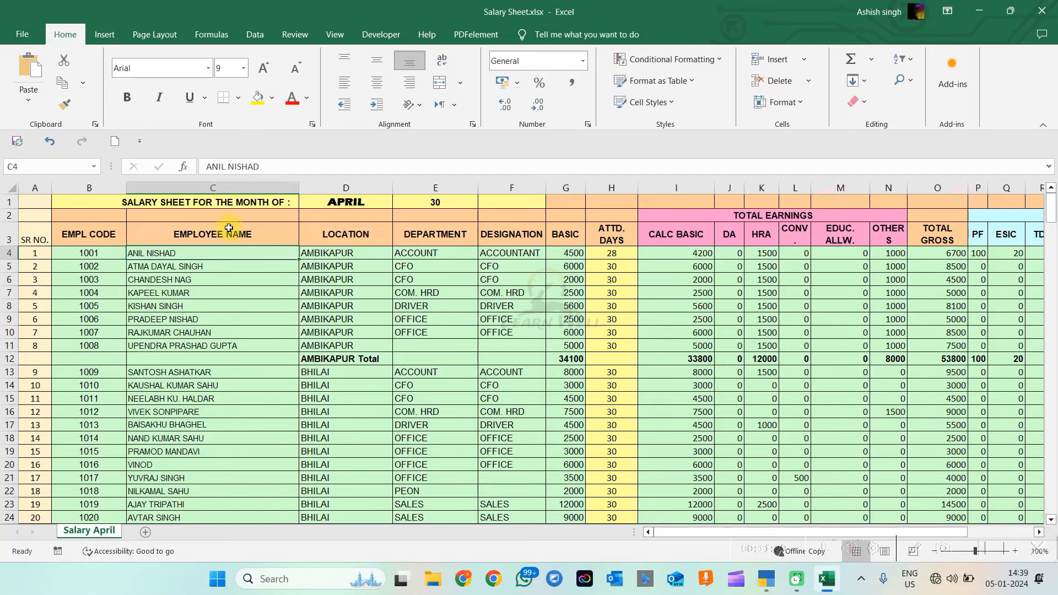
drag(303, 166, 1, 146)
key(ctrl+c)
Paste the employee's full name from the salary sheet into Name and enter a short alias
key(alt+Tab)
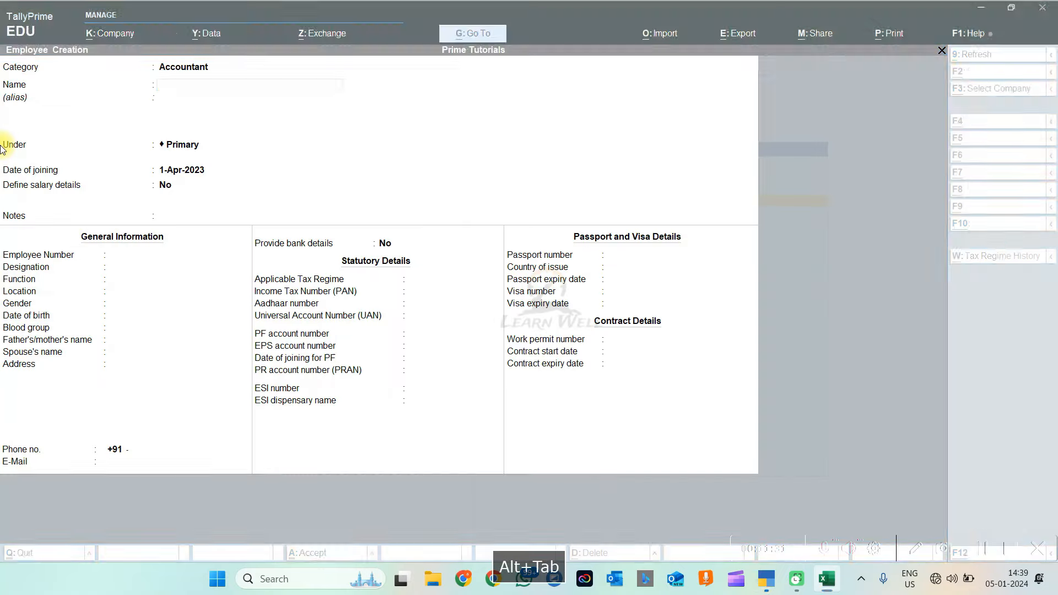
key(ctrl+v)
key(Return)
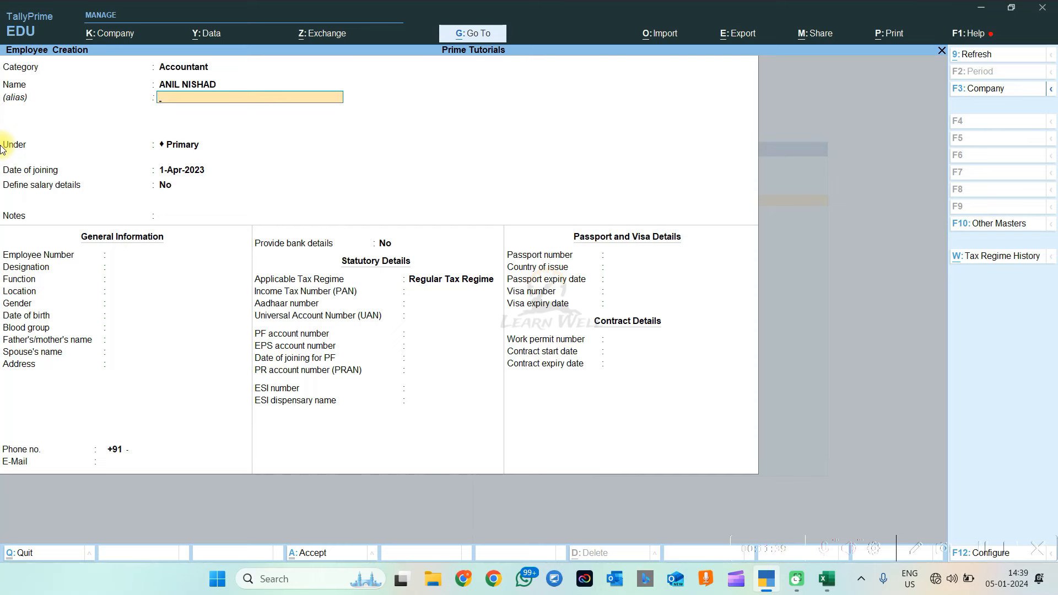
text(Annu)
key(Return)
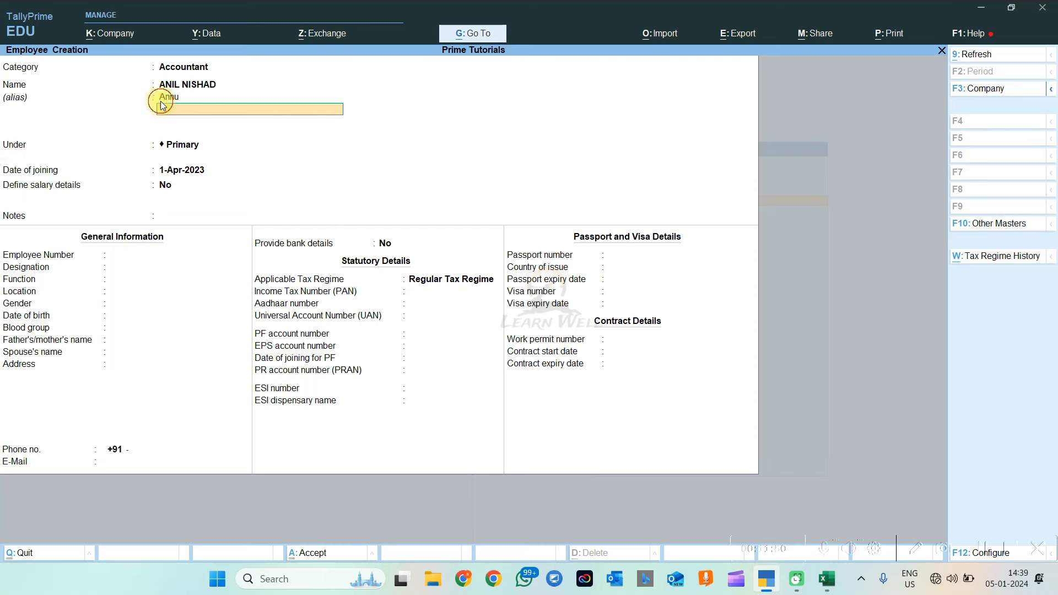
key(BackSpace)
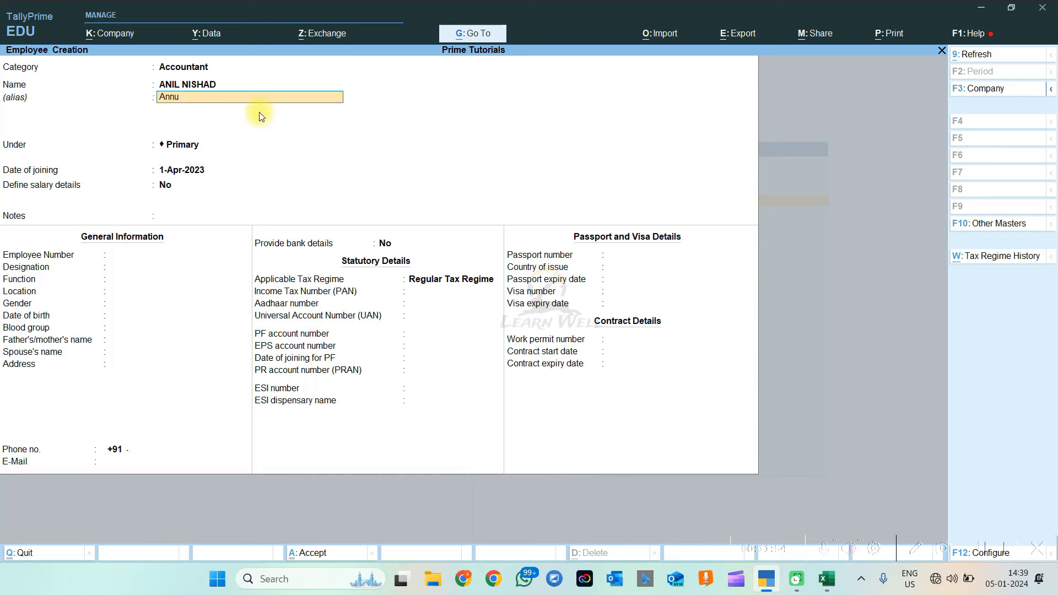
key(Return)
key(Return)
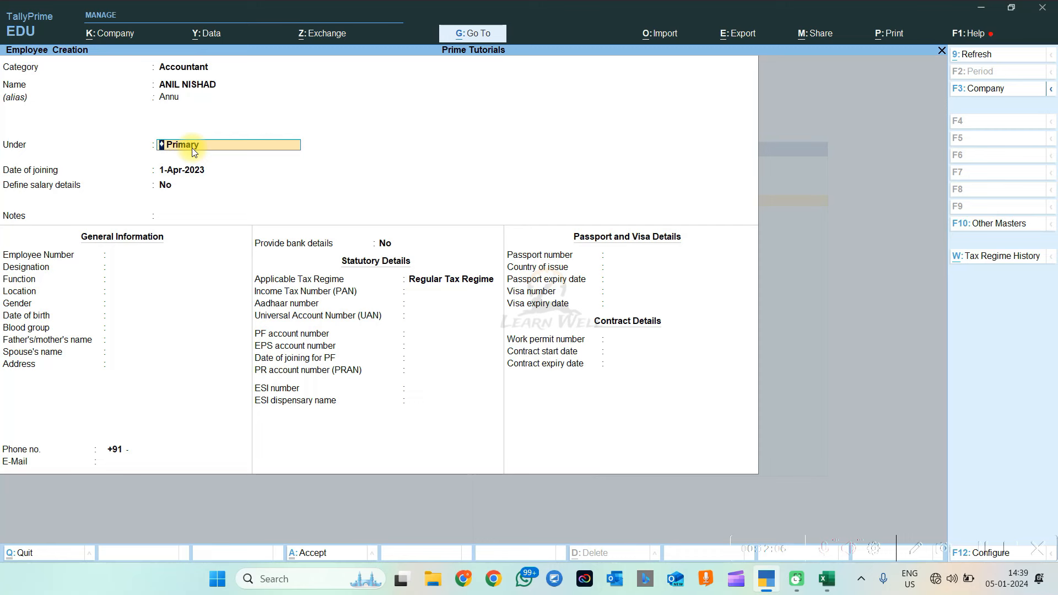
key(space)
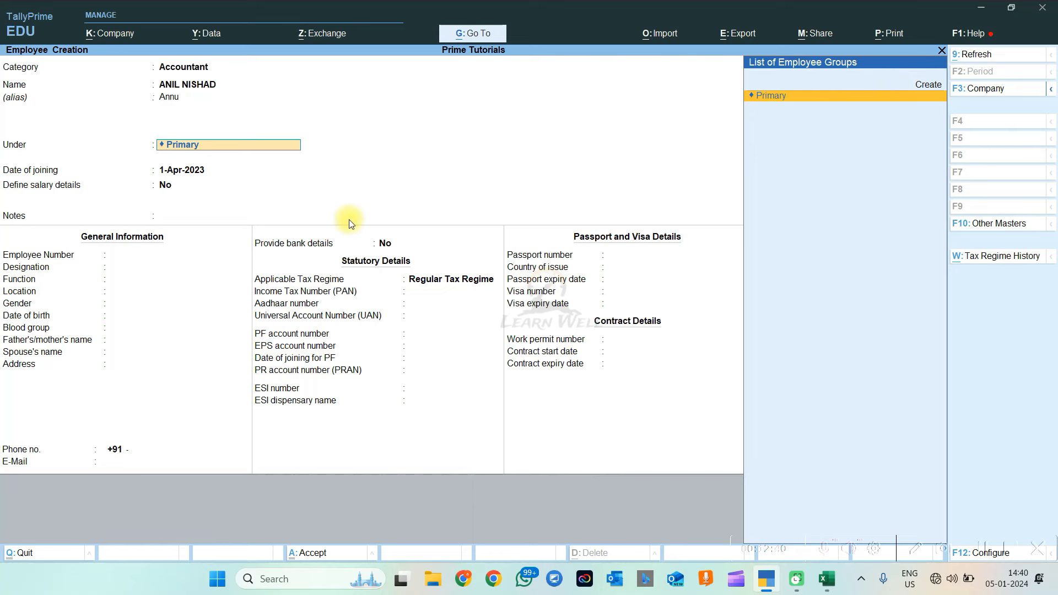
key(alt+c)
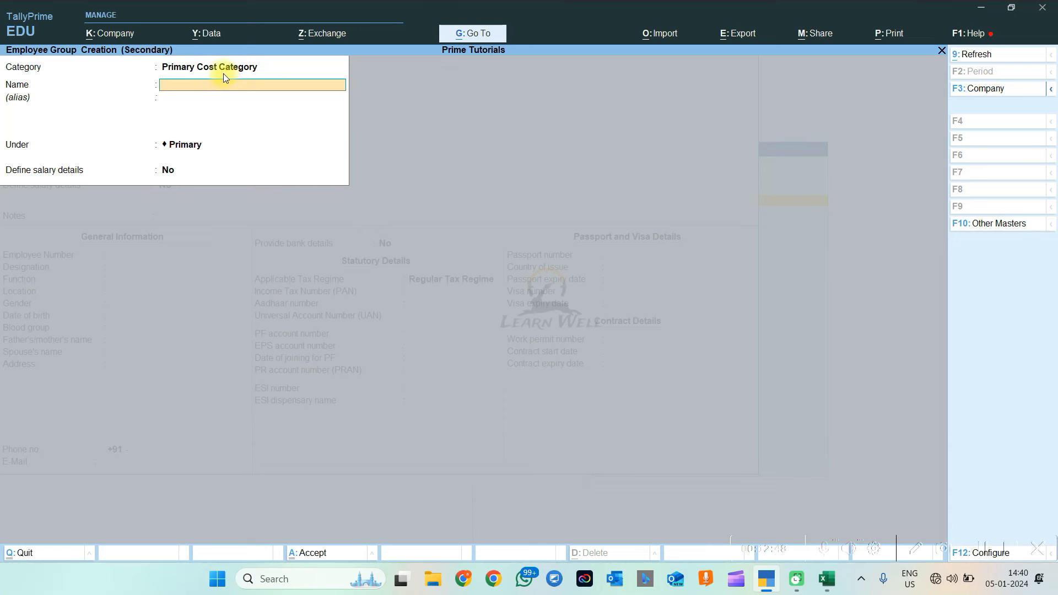
key(Escape)
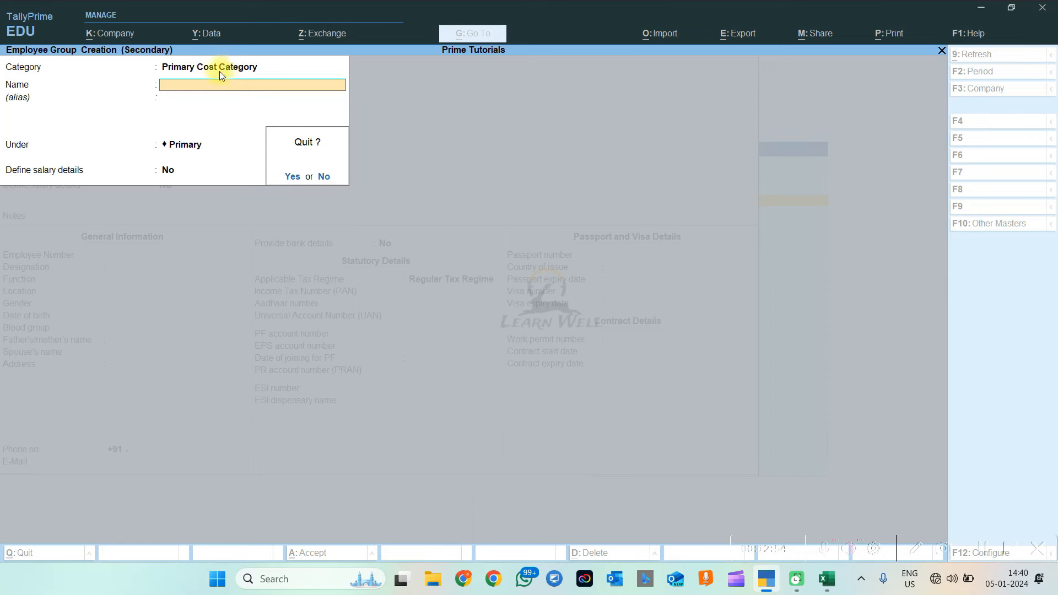
key(Escape)
click(190, 65)
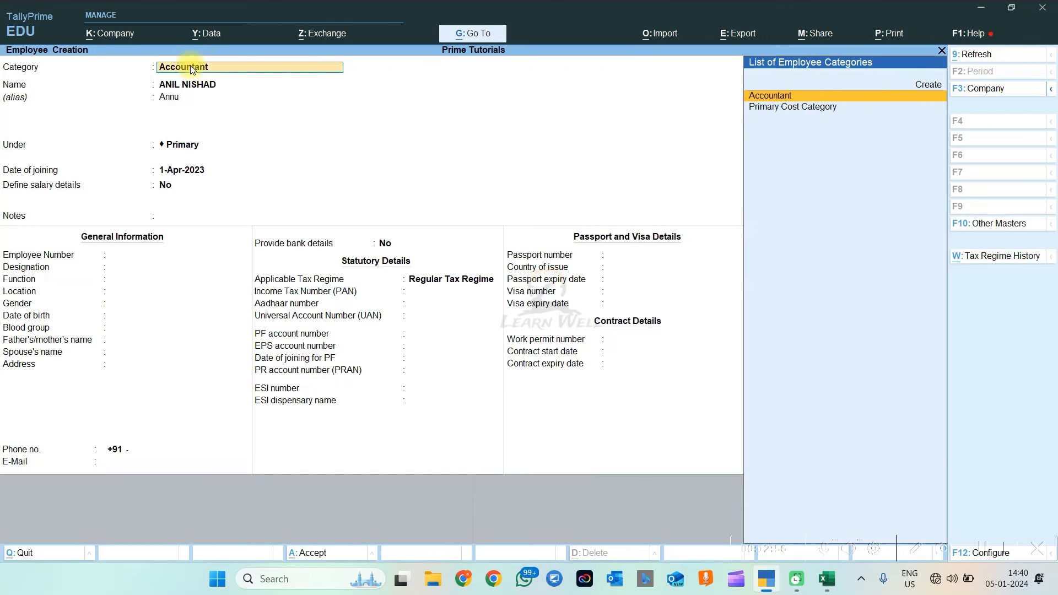
key(Down)
key(Return)
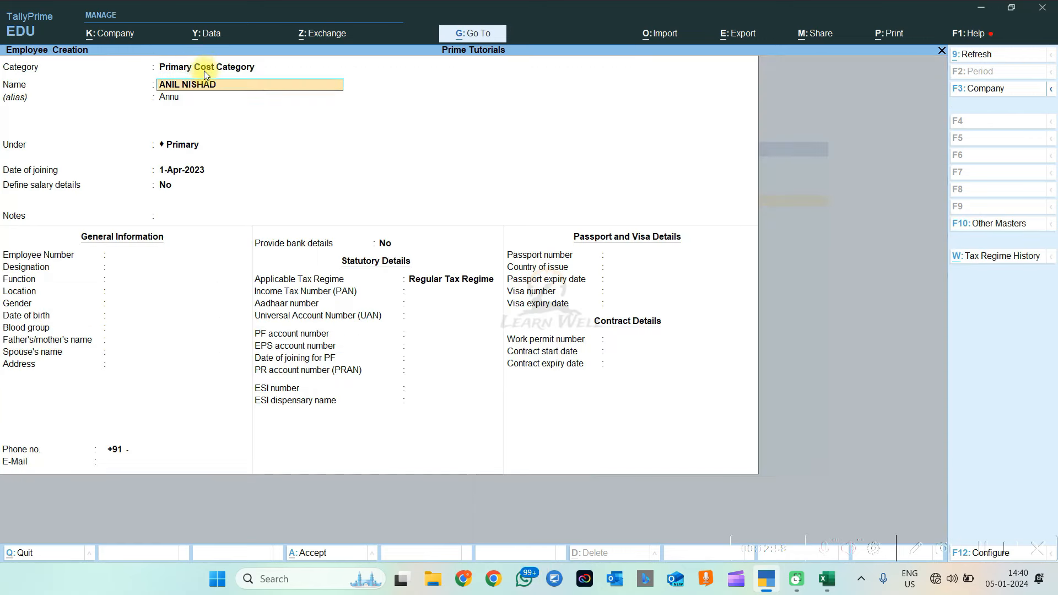
click(182, 145)
key(space)
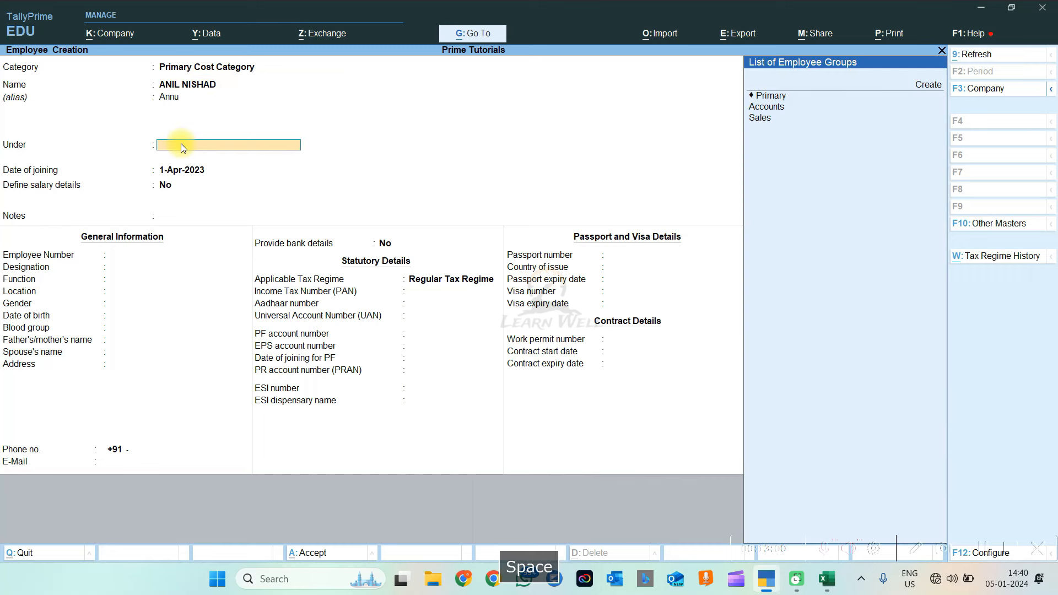
key(Down)
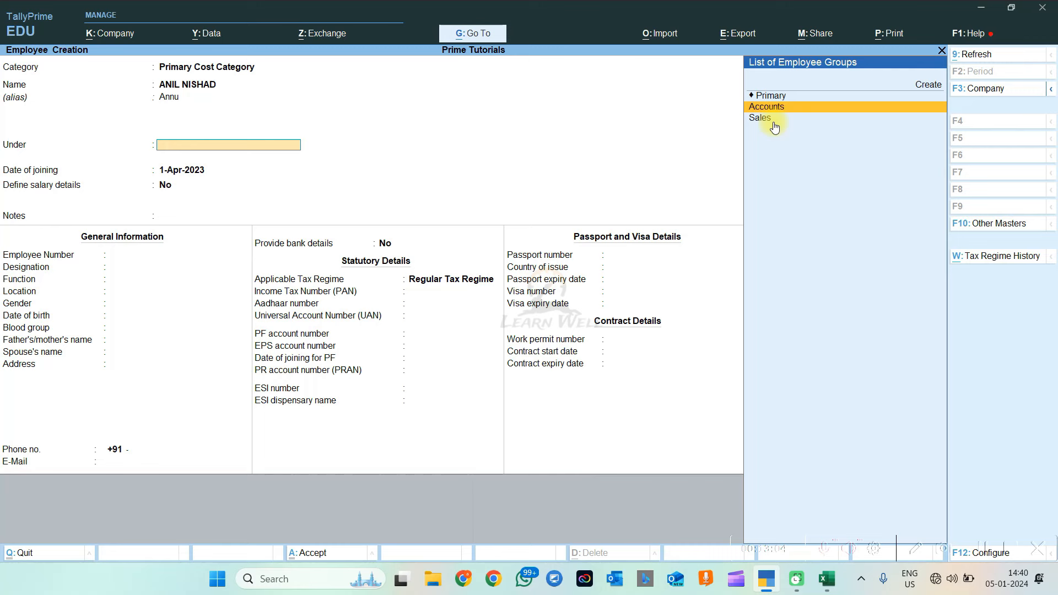
key(BackSpace)
key(BackSpace)
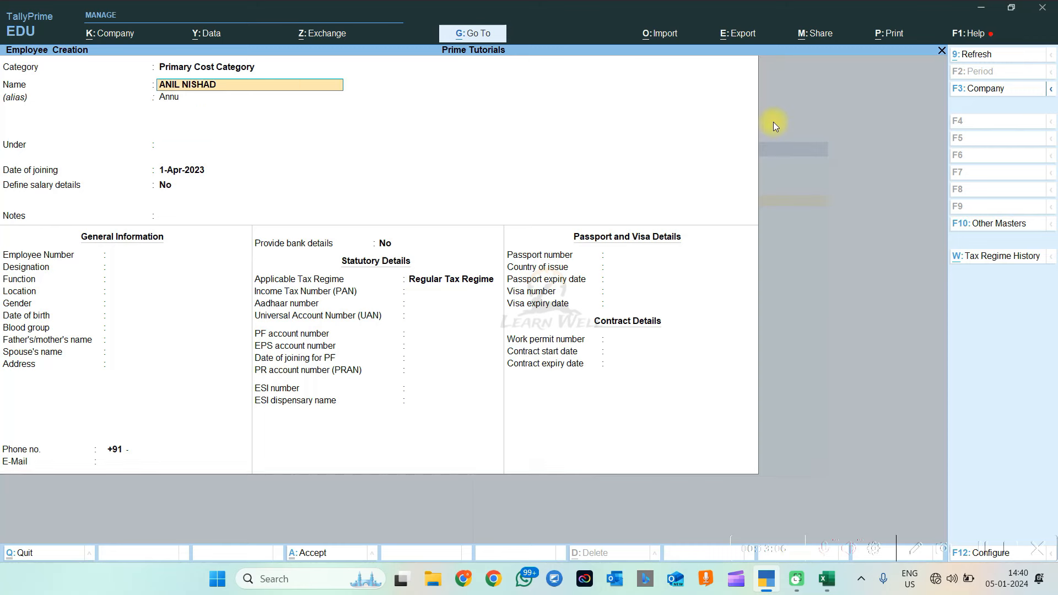
key(Up)
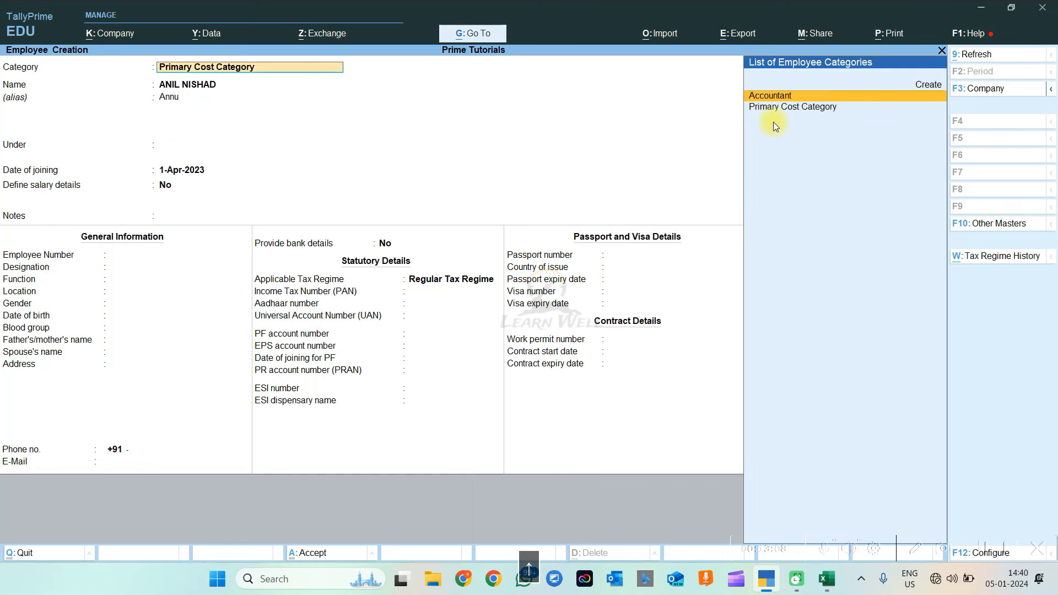
key(Return)
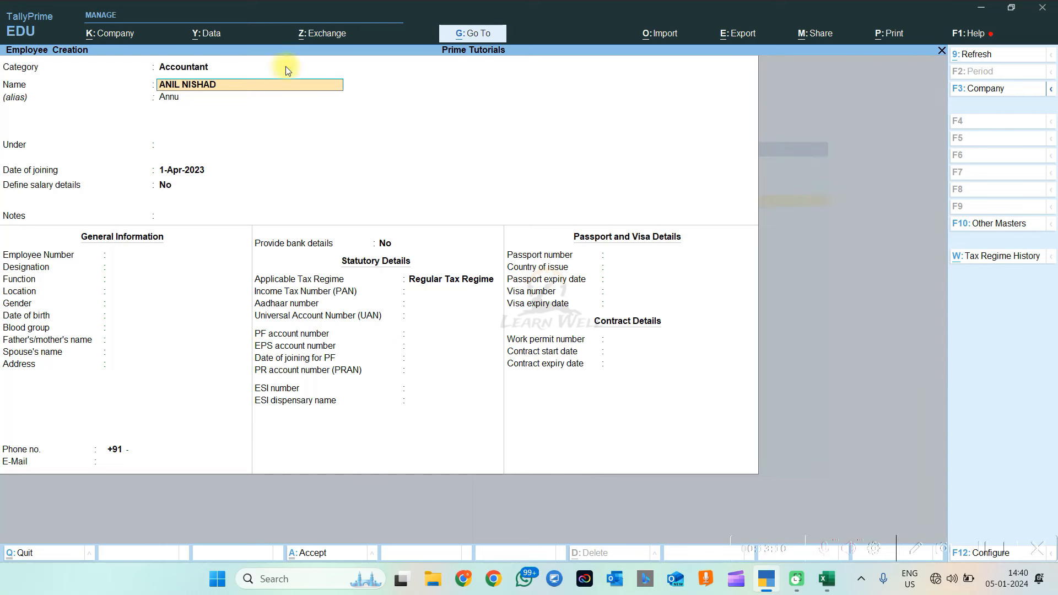
click(174, 144)
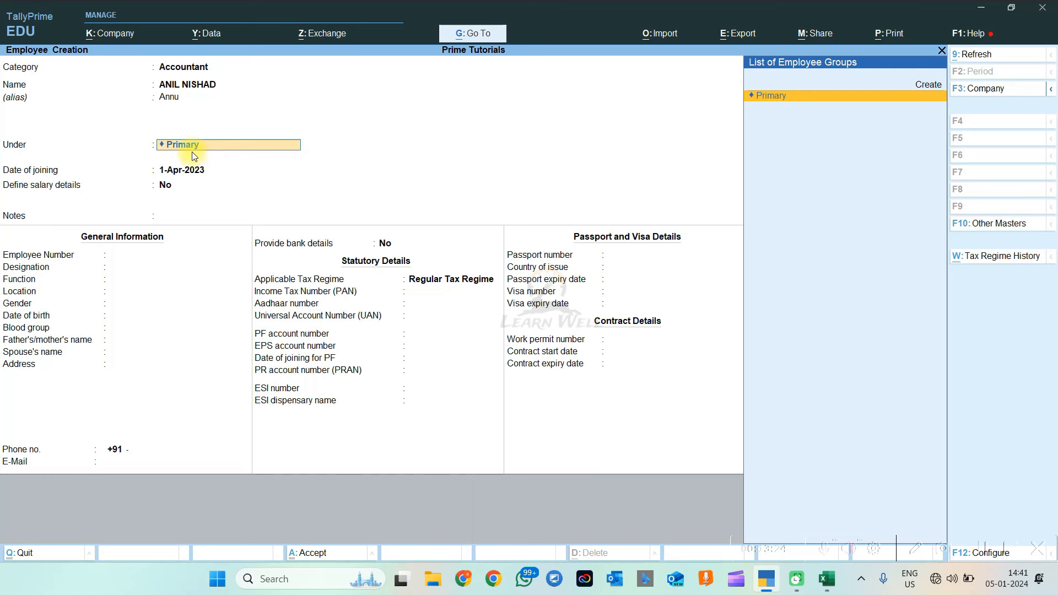
Try to create an Accounts employee group with category Accountant, then abandon the rejected duplicate
key(alt+c)
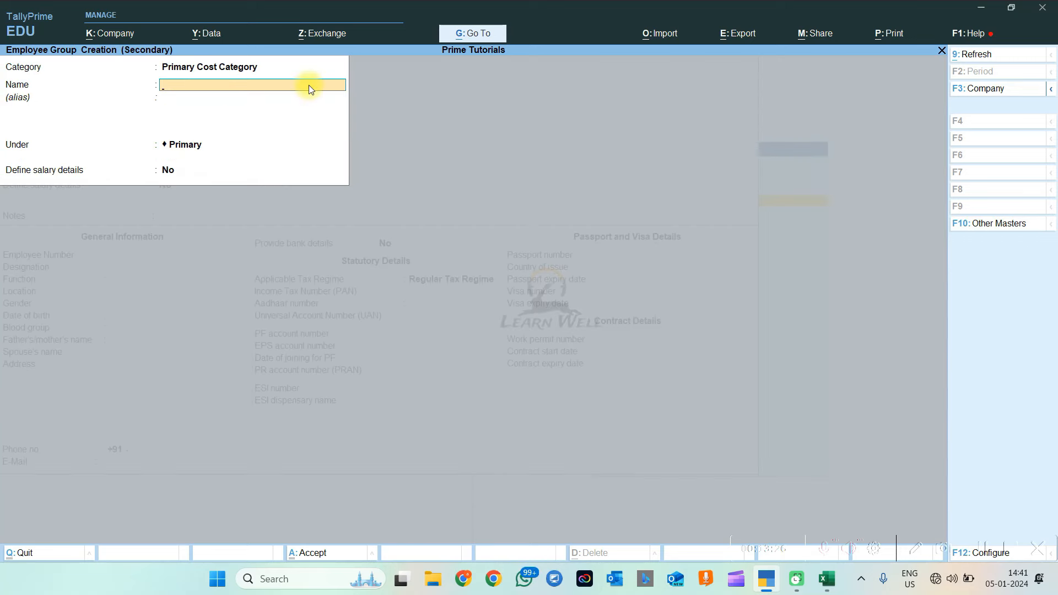
key(BackSpace)
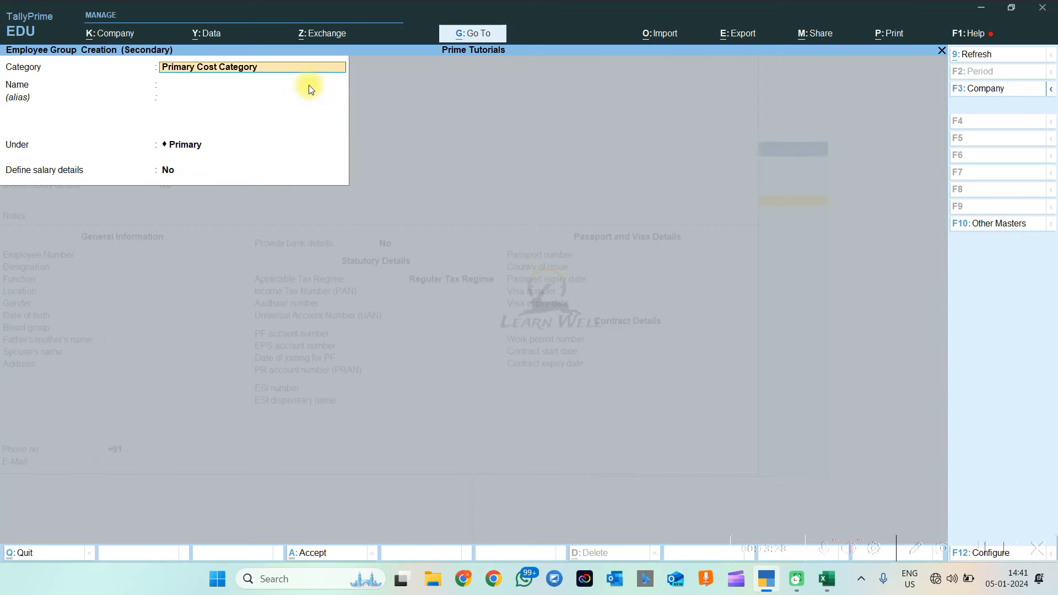
key(space)
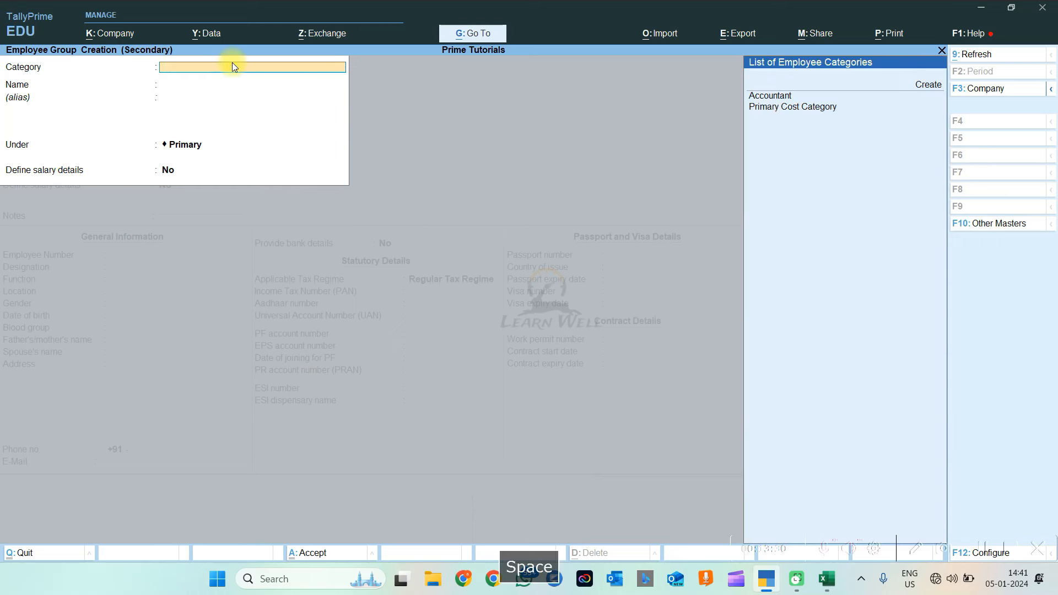
click(787, 97)
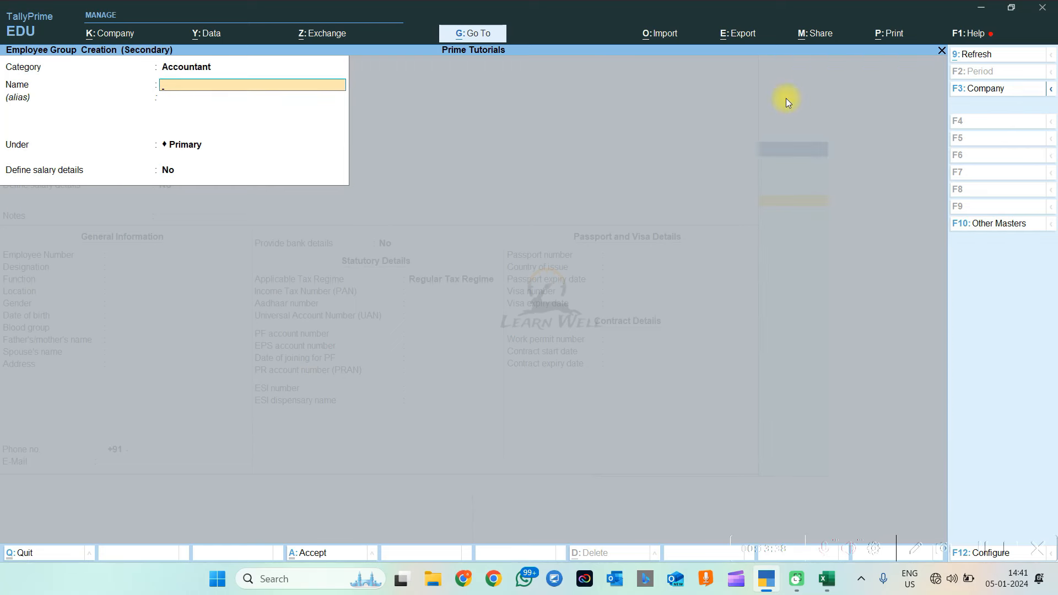
text(Accounts)
key(Return)
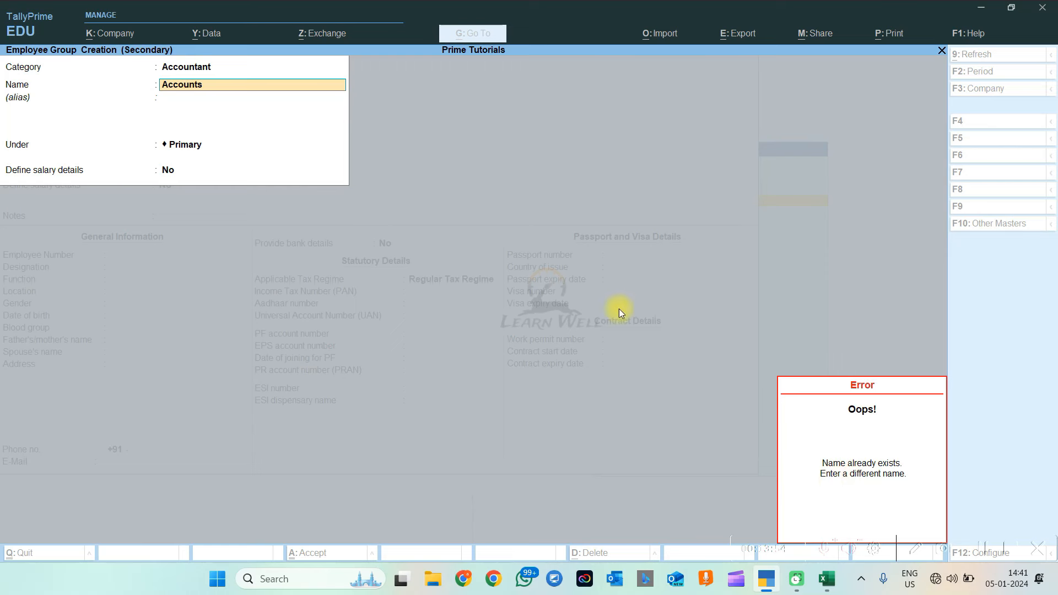
key(Escape)
key(Escape)
key(Escape)
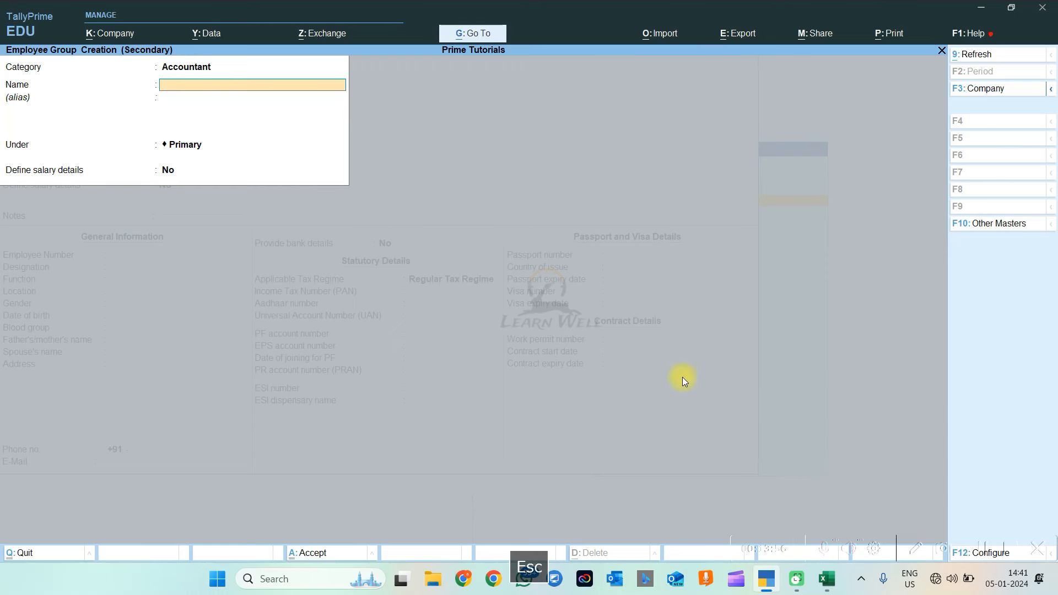
key(Escape)
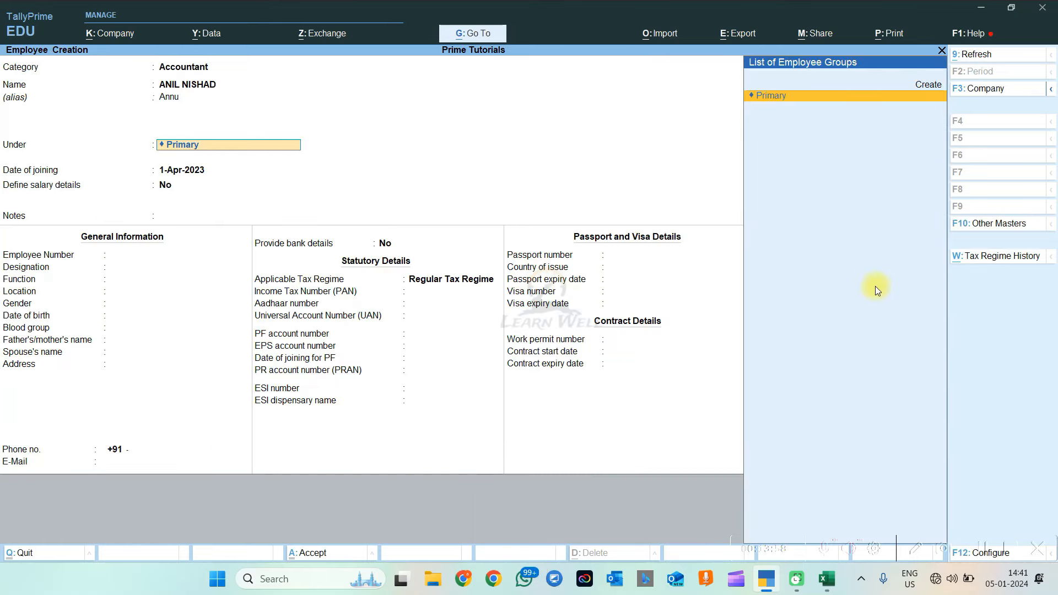
Open Alter Master from Go To and move to the Employee Group master type
click(479, 34)
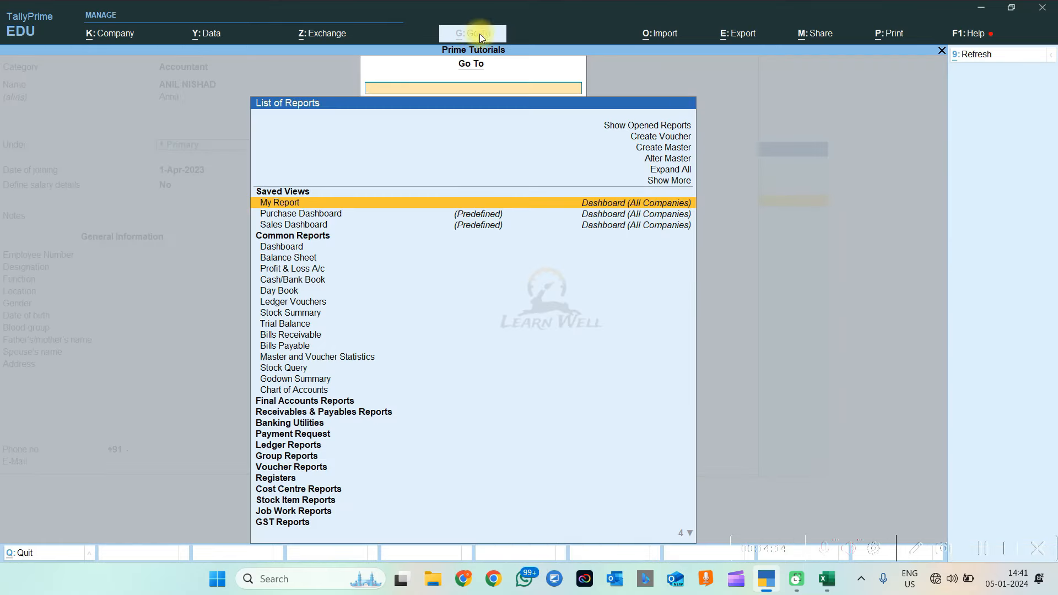
click(657, 161)
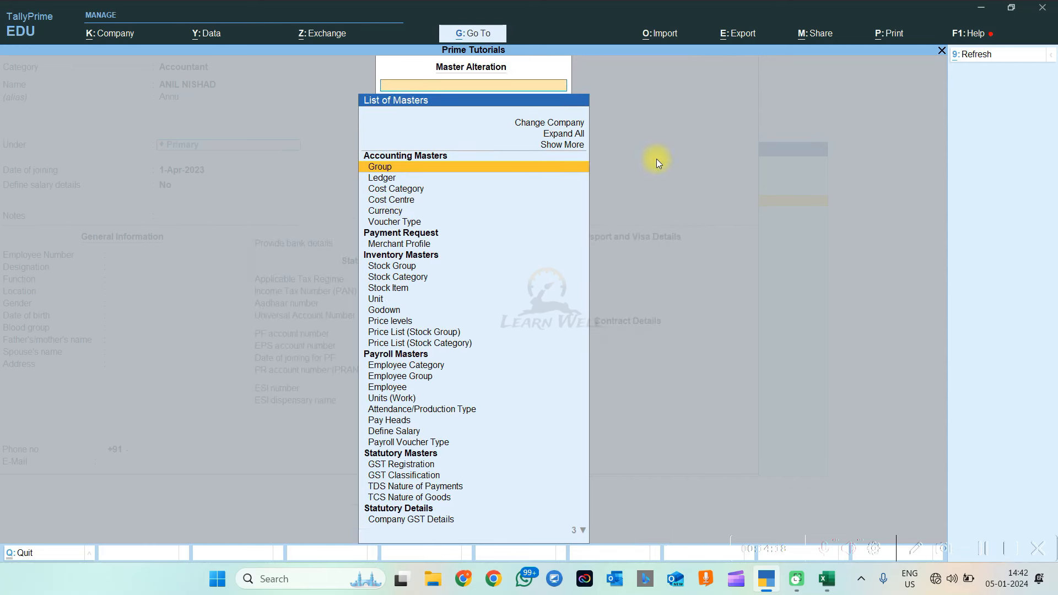
key(Down)
key(Down)
key(Down)
key(Down)
key(Down)
key(Down)
key(Down)
key(Down)
key(Down)
key(Down)
key(Down)
key(Down)
key(Down)
key(Down)
key(Down)
key(Down)
key(Down)
key(Down)
key(Down)
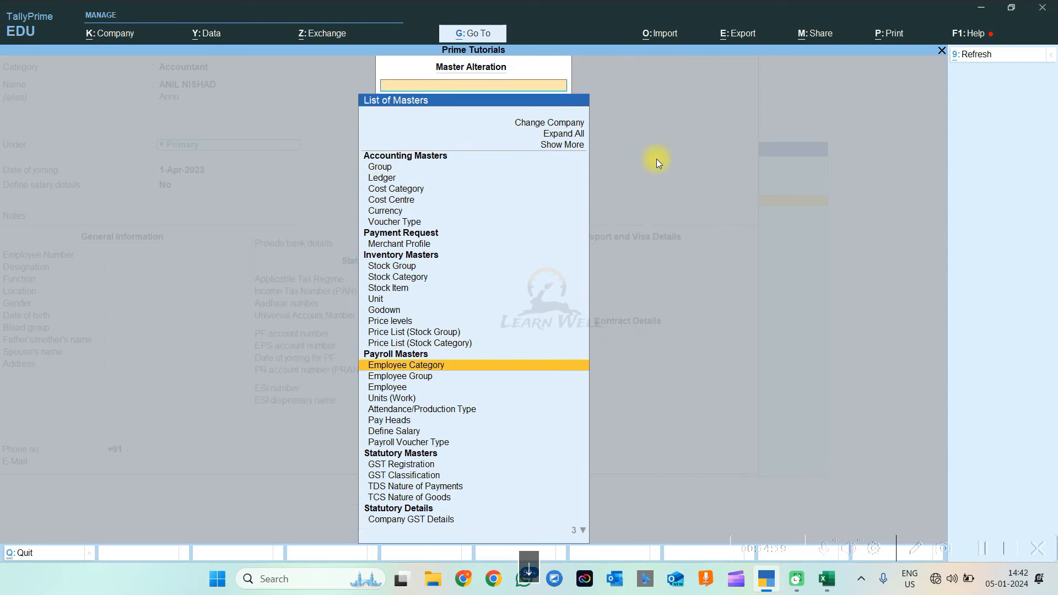
Open the Accounts employee group and delete it
key(Return)
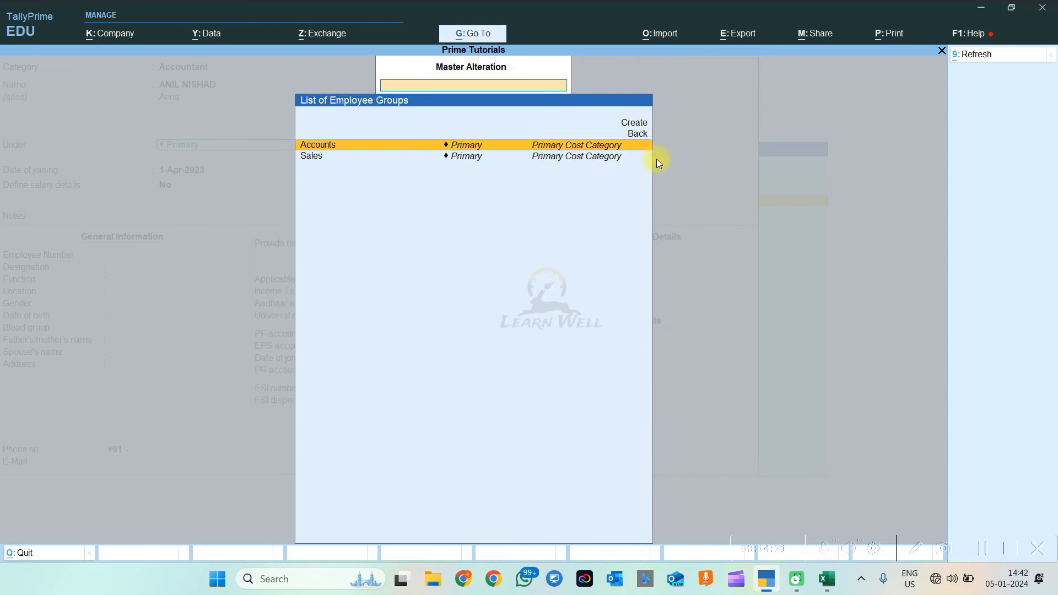
key(Up)
key(Up)
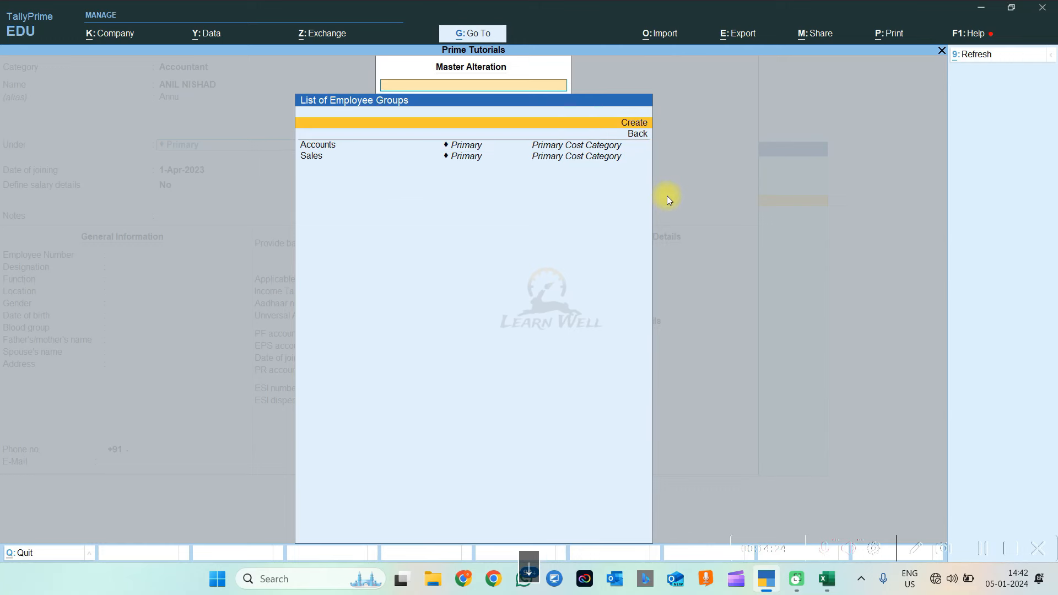
key(Down)
key(Down)
key(Return)
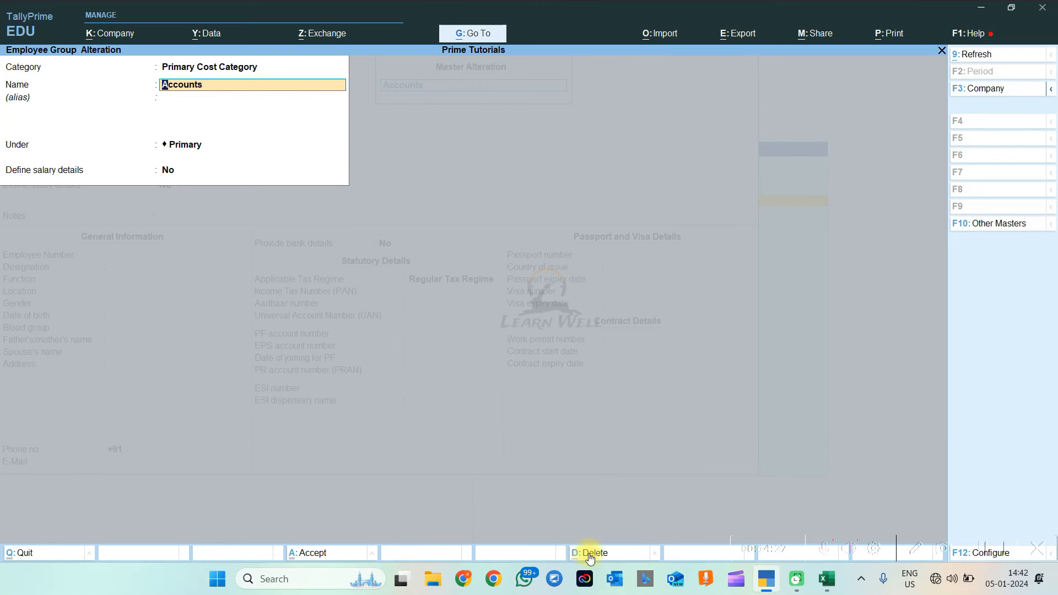
key(alt+d)
key(y)
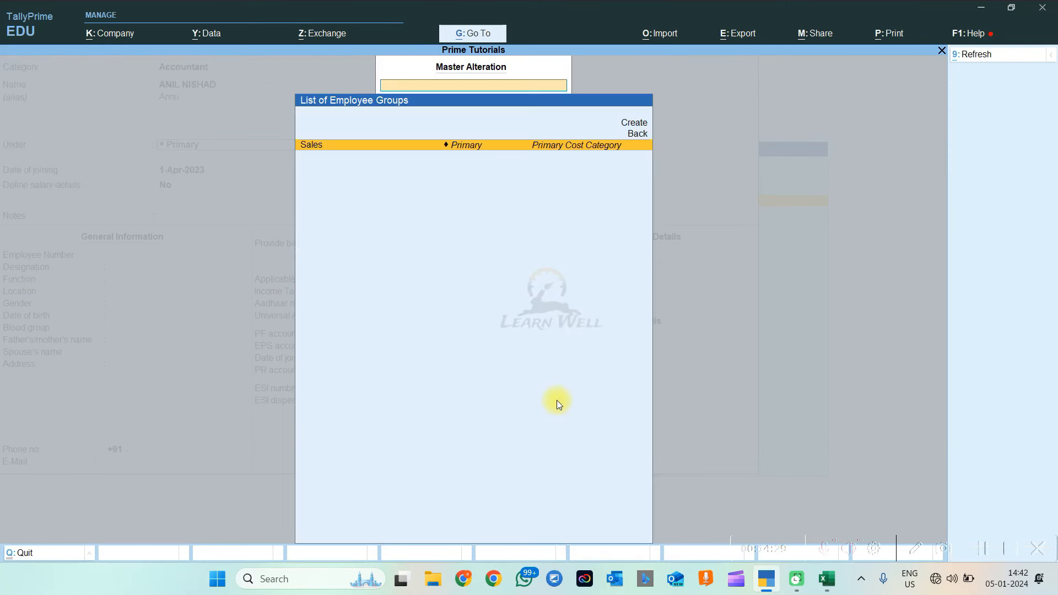
Open the Sales group for alteration, declining its delete prompt
key(Return)
key(alt+d)
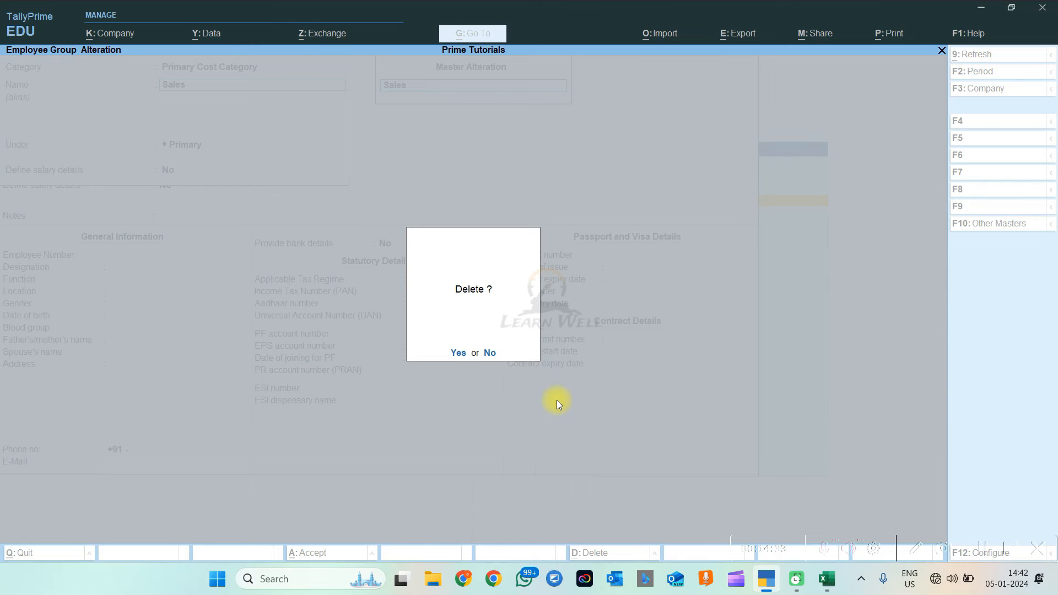
key(n)
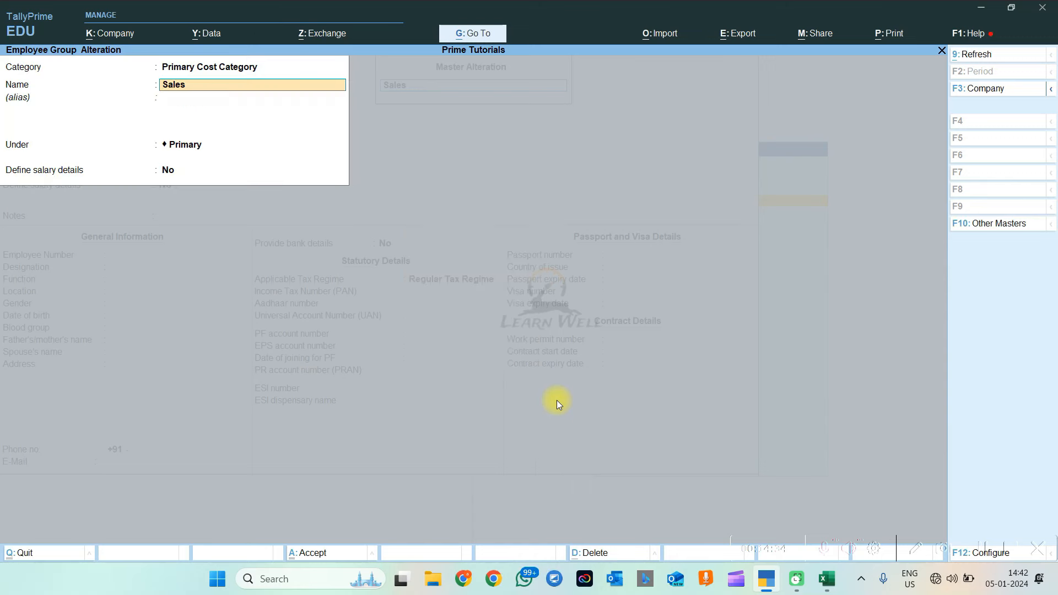
Create a Salesman employee category, assign it to the Sales group, and finish the group form
click(194, 73)
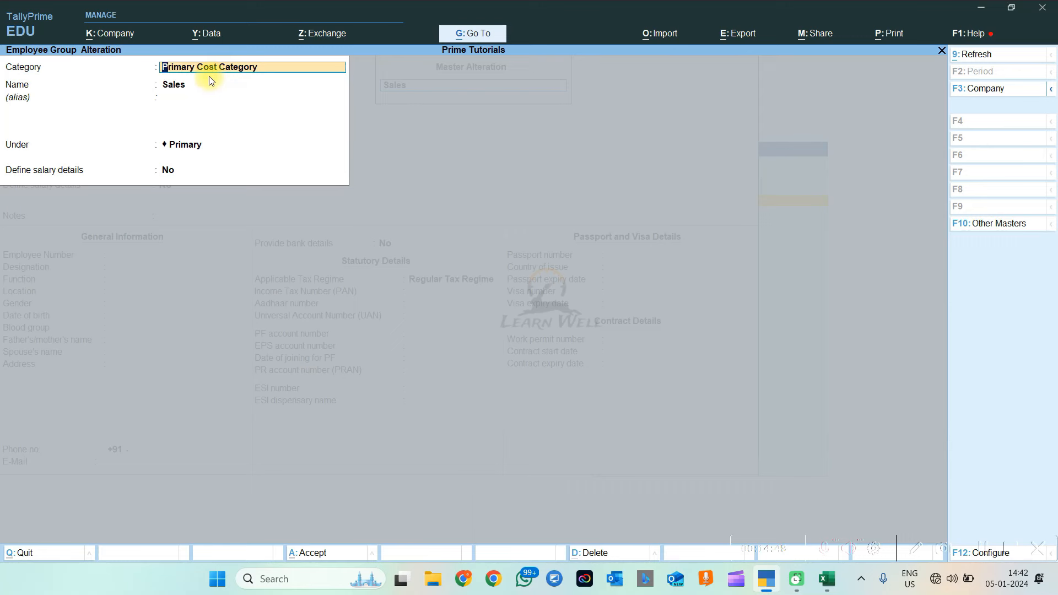
key(alt+c)
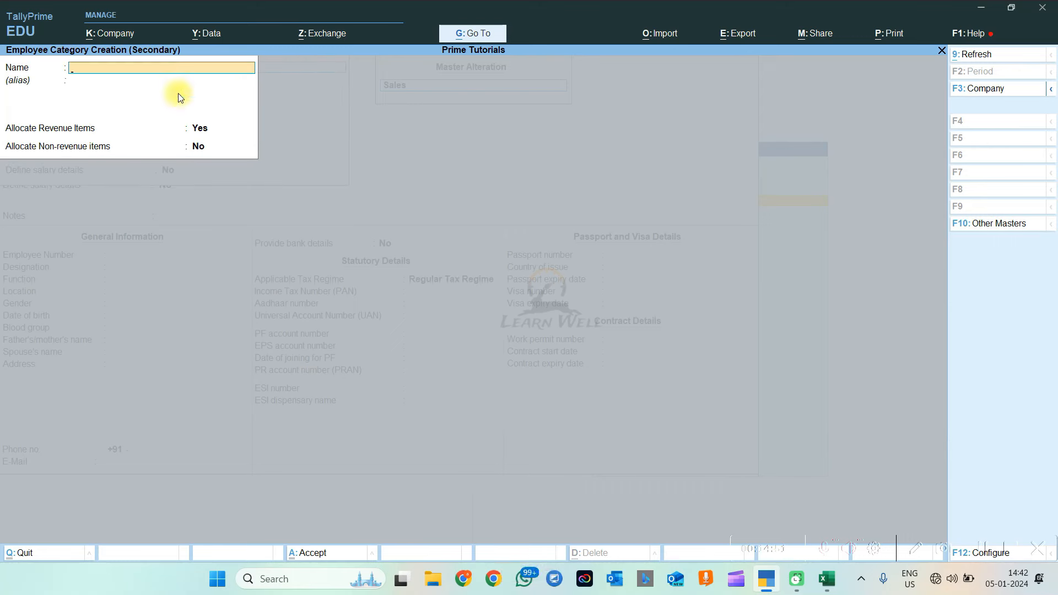
text(Salesman)
key(Return)
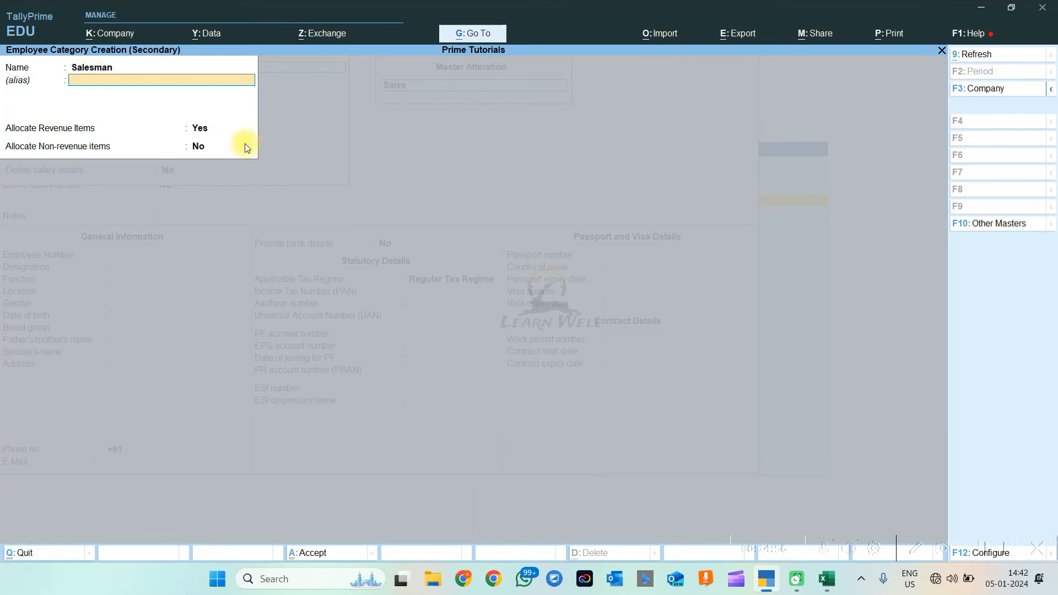
key(Return)
key(Return)
key(Return)
key(Return)
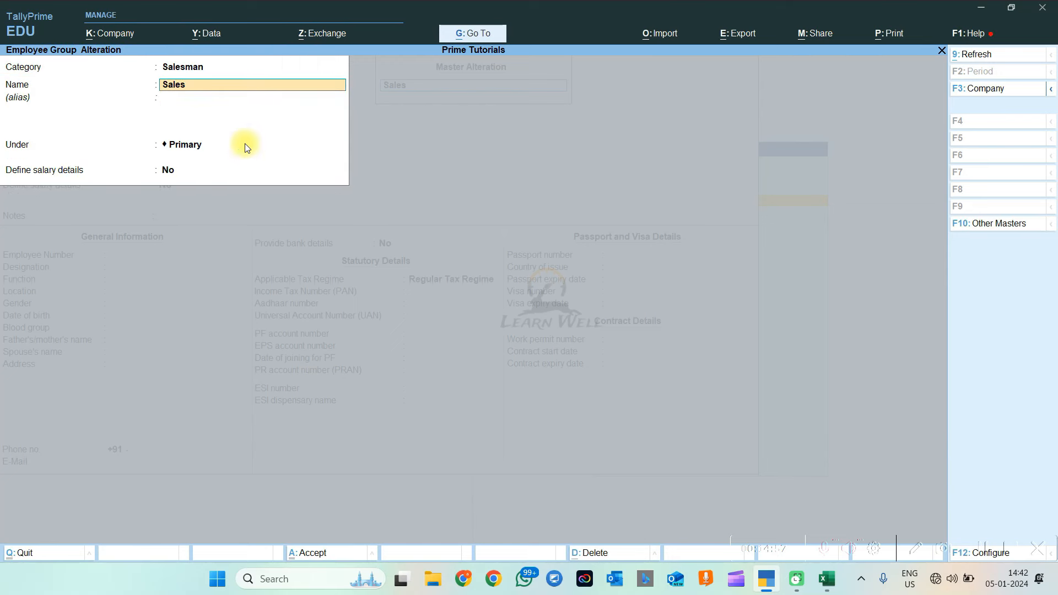
key(BackSpace)
key(Return)
key(Return)
key(Return)
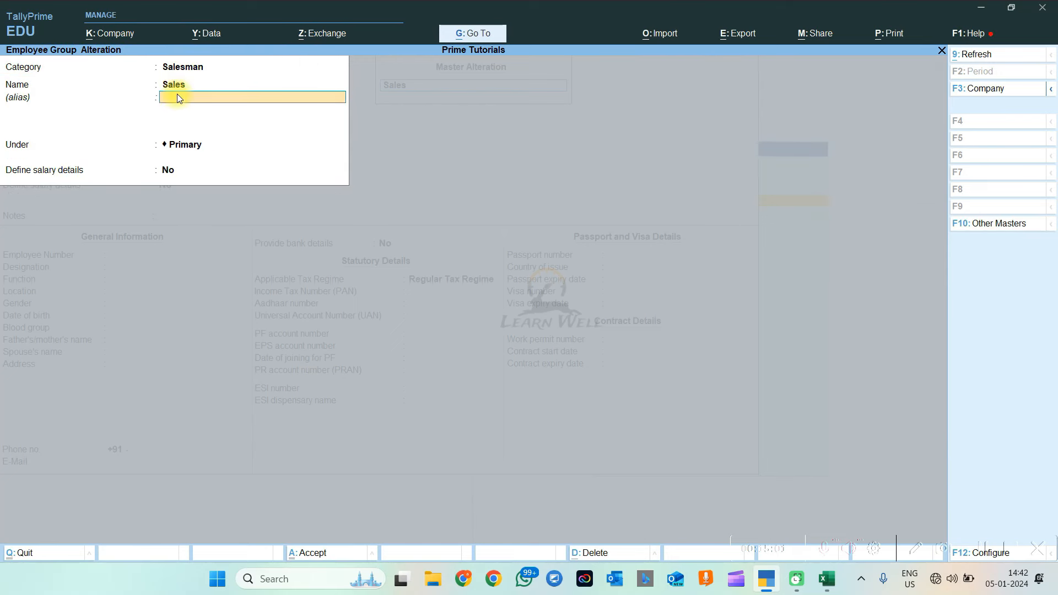
key(Return)
key(Return)
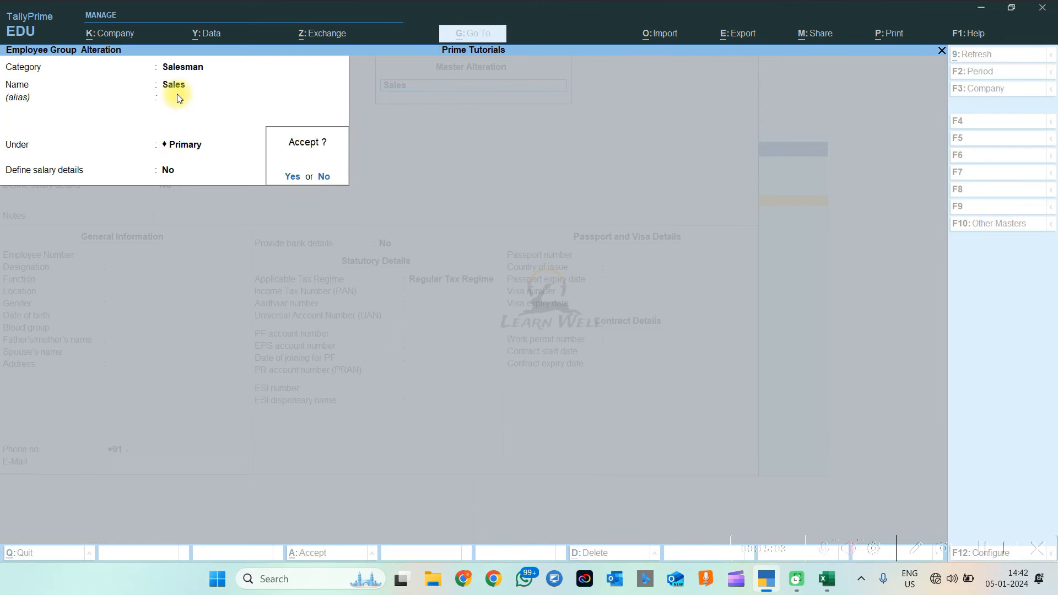
key(Return)
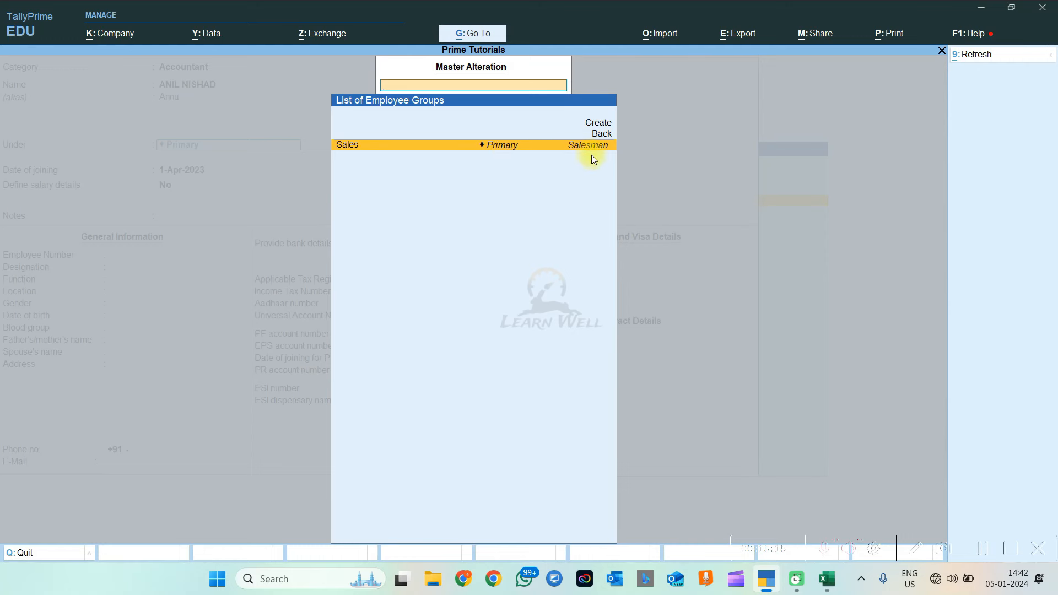
Leave the Sales group unchanged and return to the employee's group list
click(516, 154)
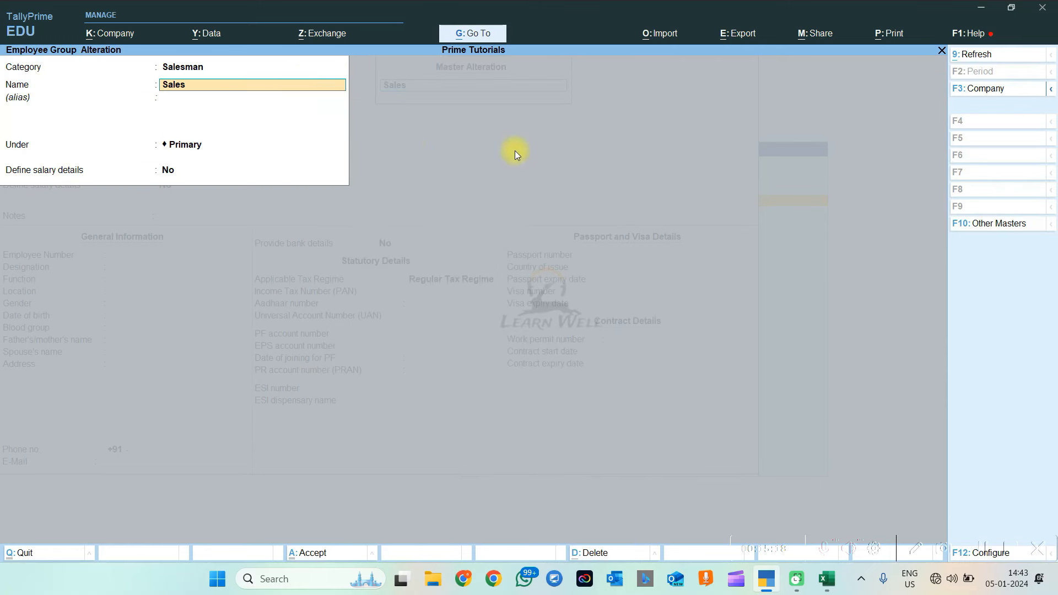
click(184, 146)
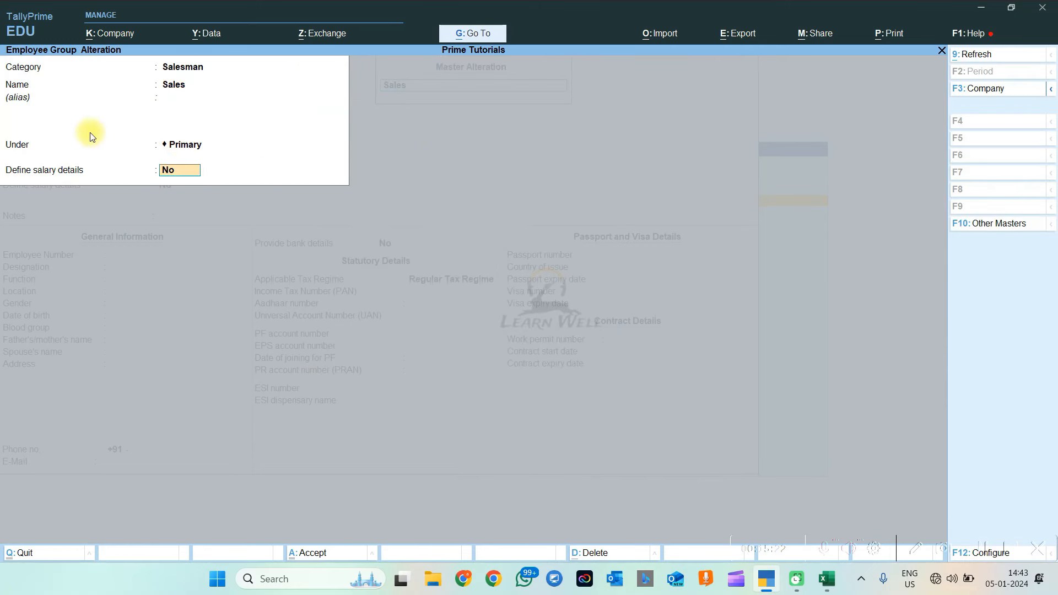
key(Escape)
key(Escape)
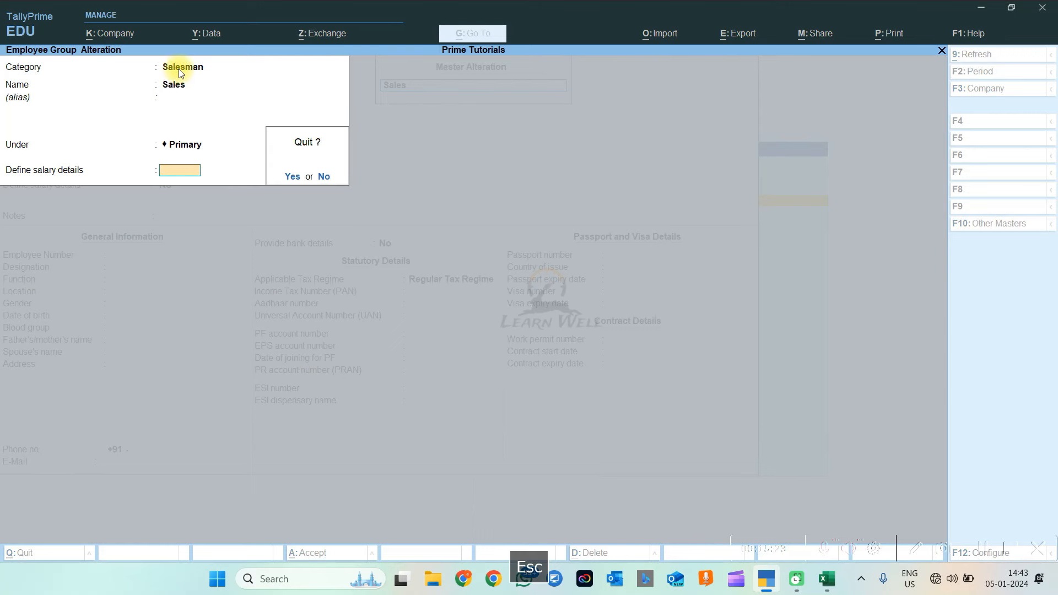
key(Escape)
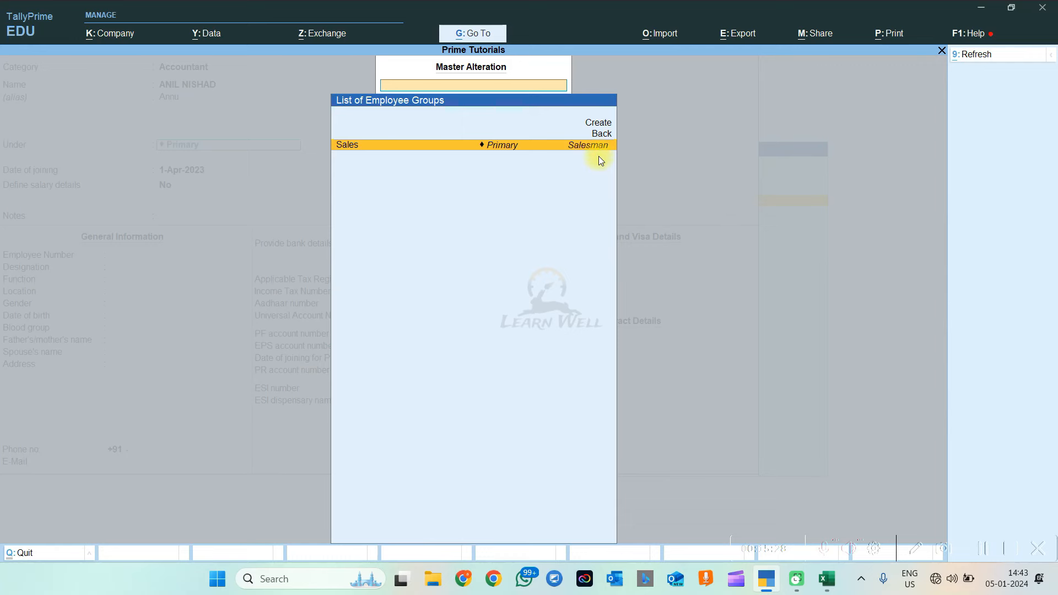
key(Escape)
key(BackSpace)
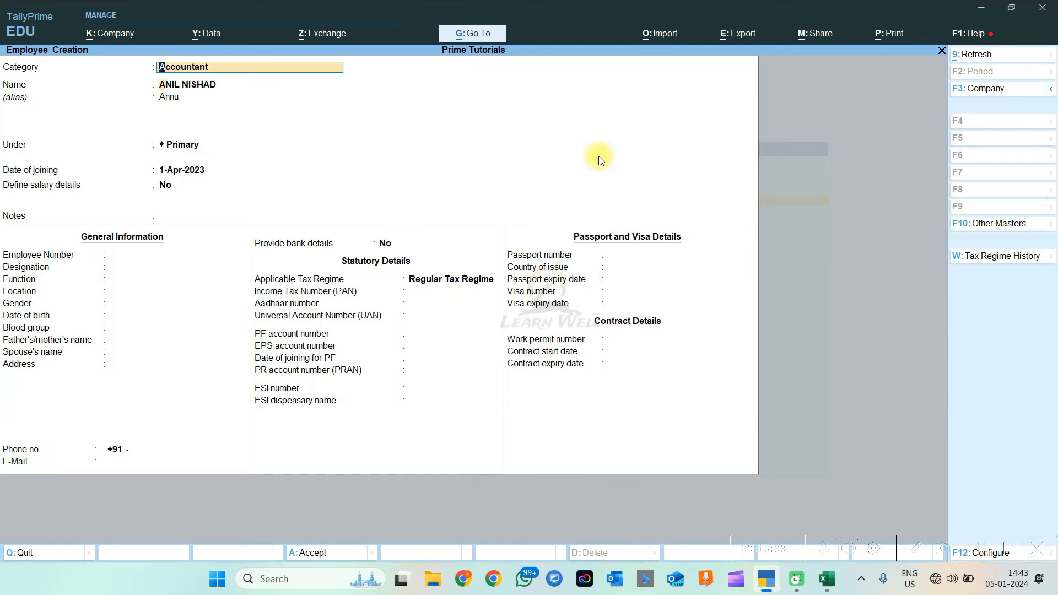
key(Return)
key(Return)
key(Return)
key(Return)
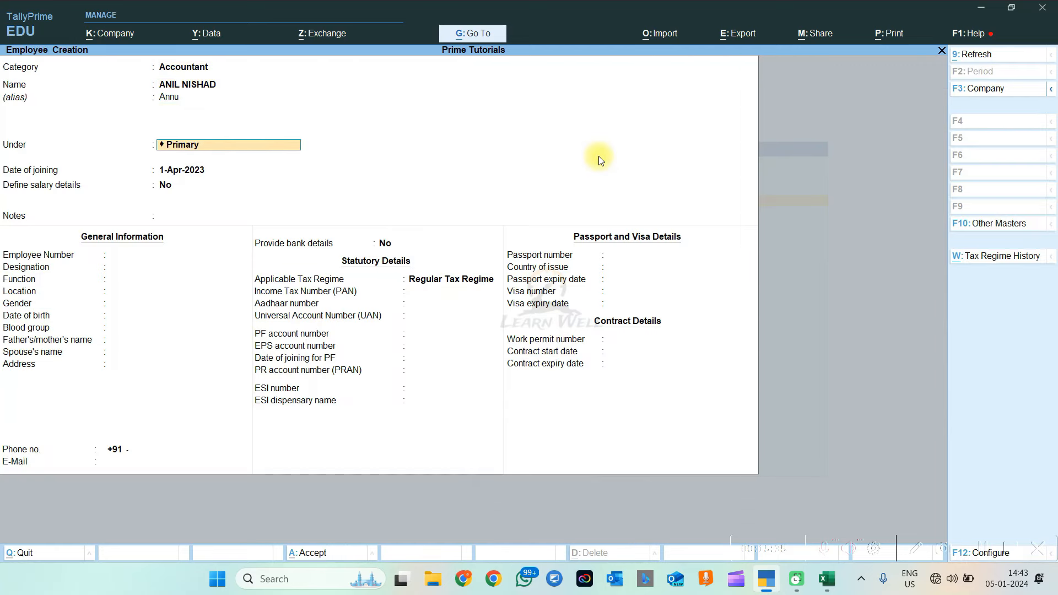
key(space)
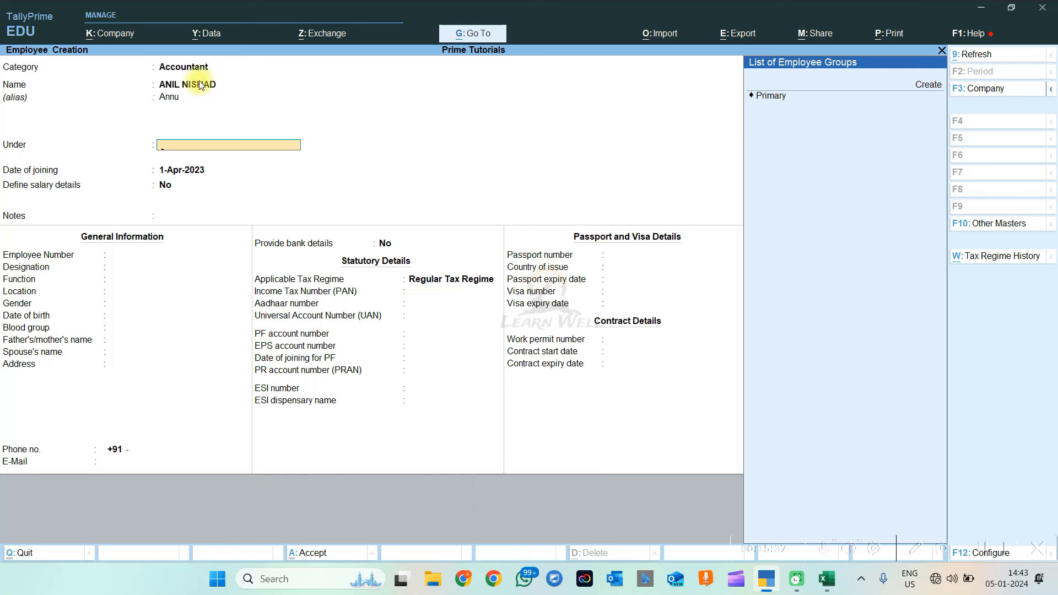
Create a new employee group named Accounts with category Accountant
key(alt+c)
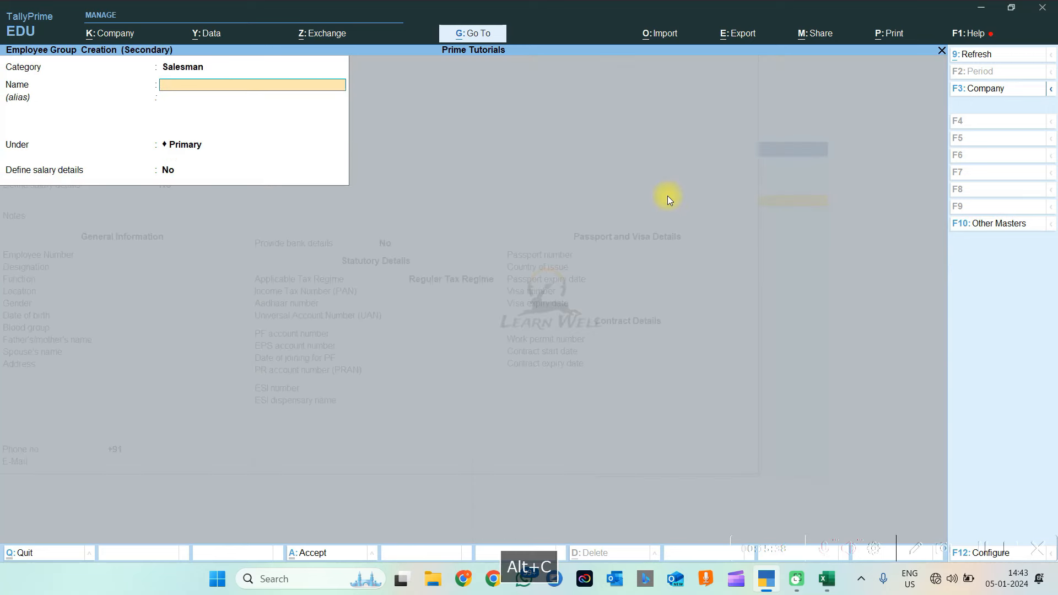
key(BackSpace)
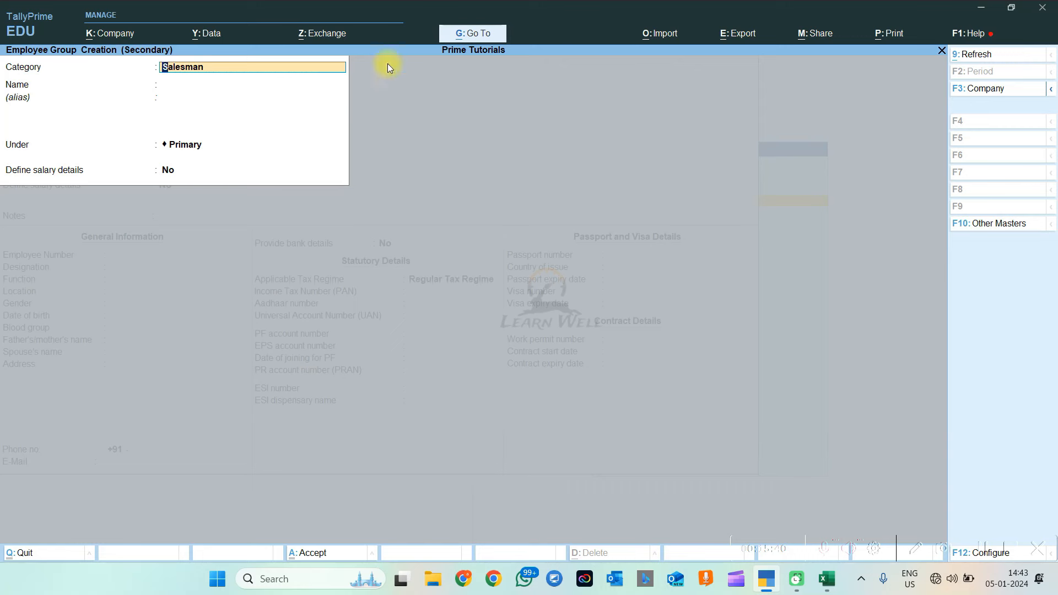
key(space)
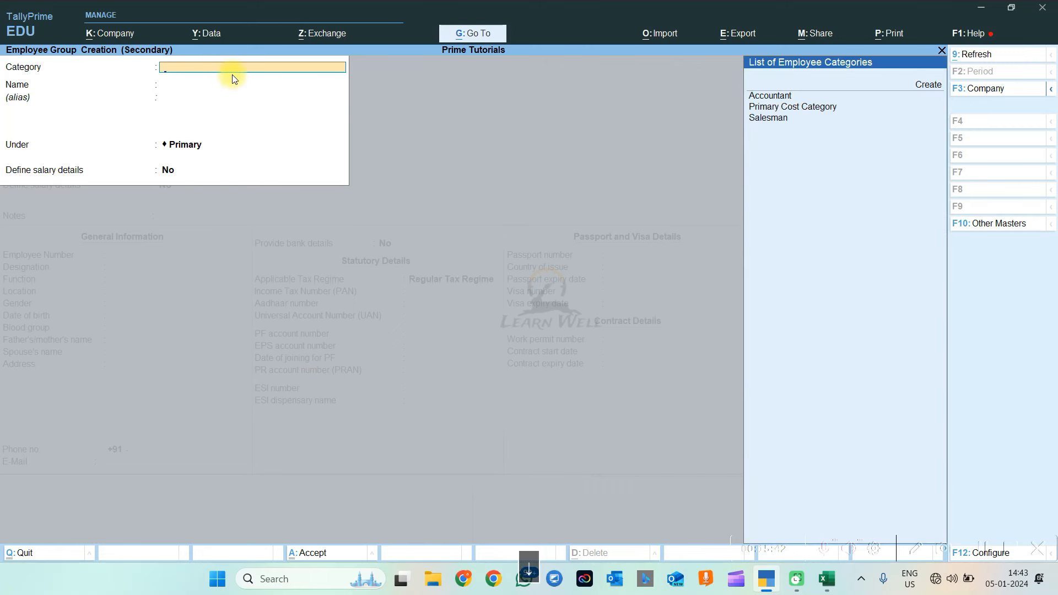
key(Down)
key(Return)
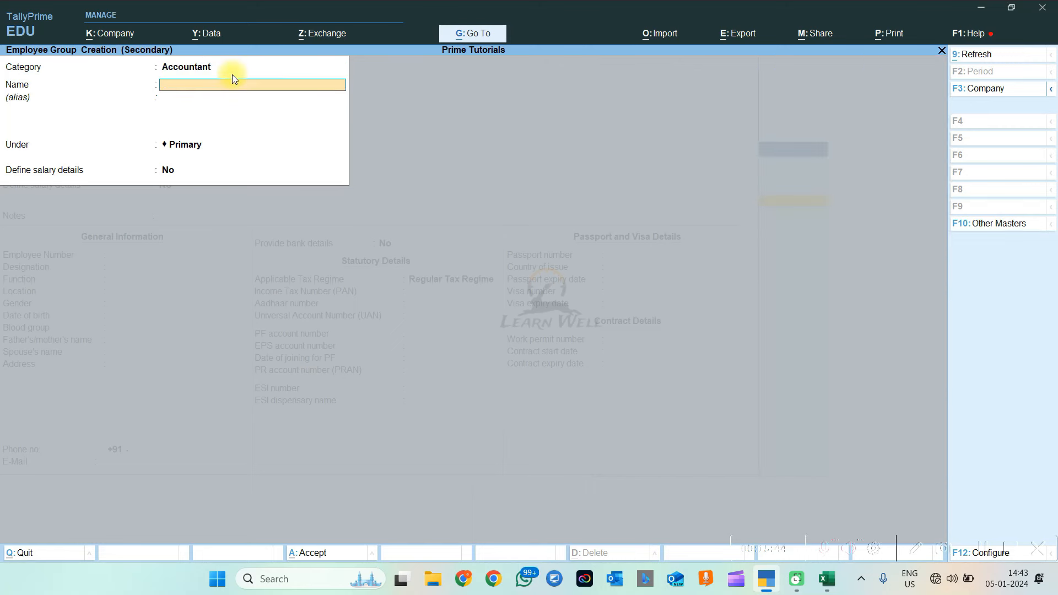
text(Accounts)
key(Return)
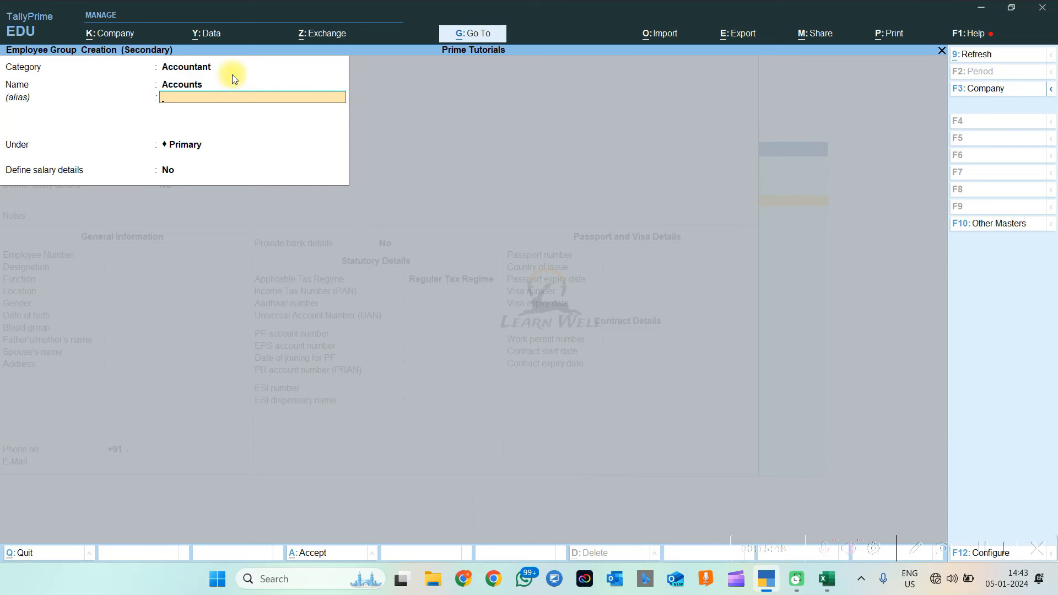
key(Return)
key(Return)
key(Return)
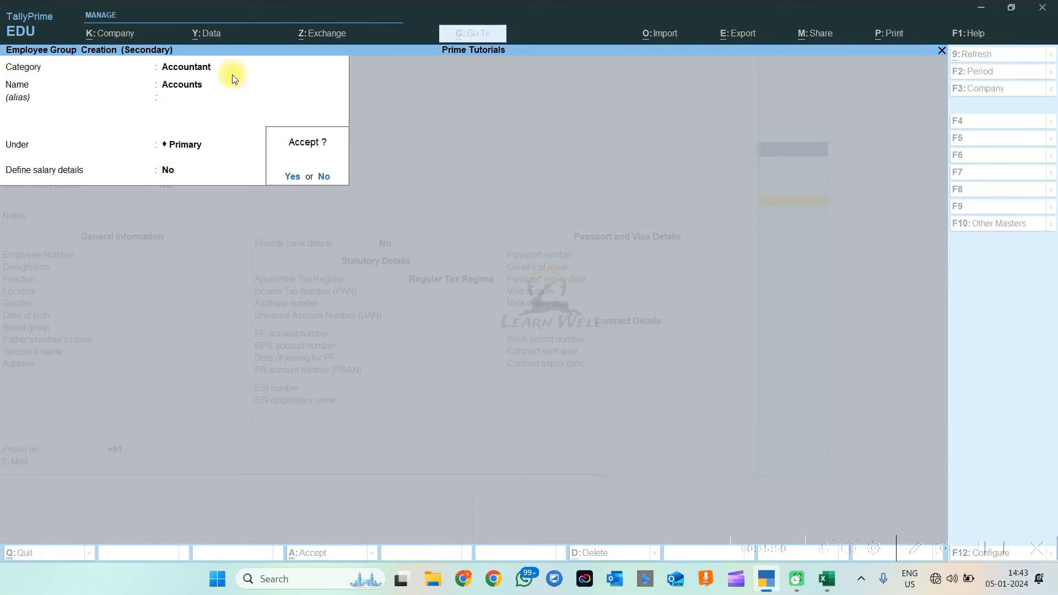
key(Return)
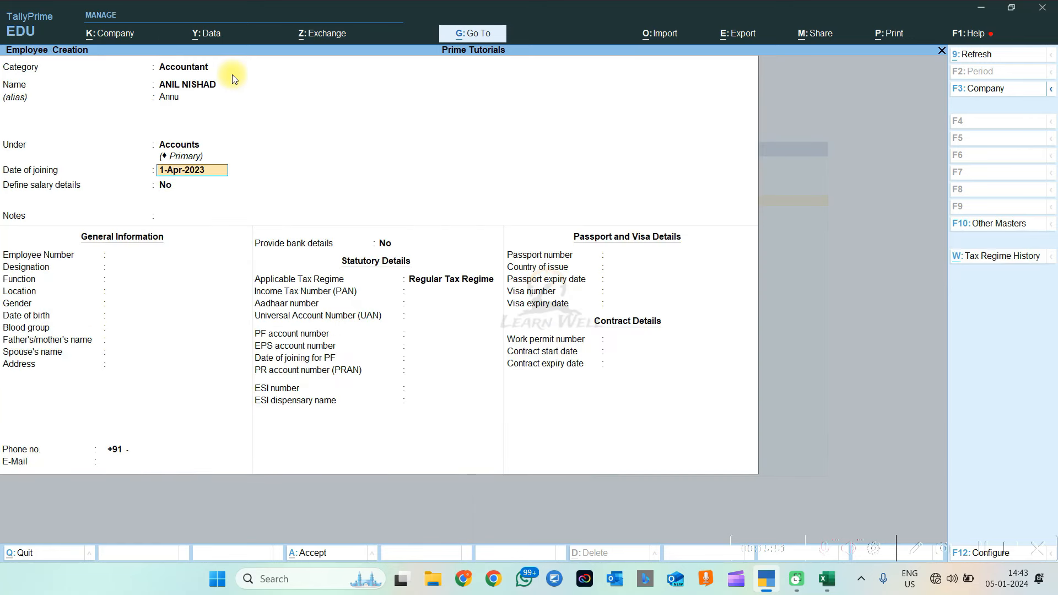
Keep group Accounts and joining date 1-Apr-2023, and answer Yes to defining salary details
click(179, 146)
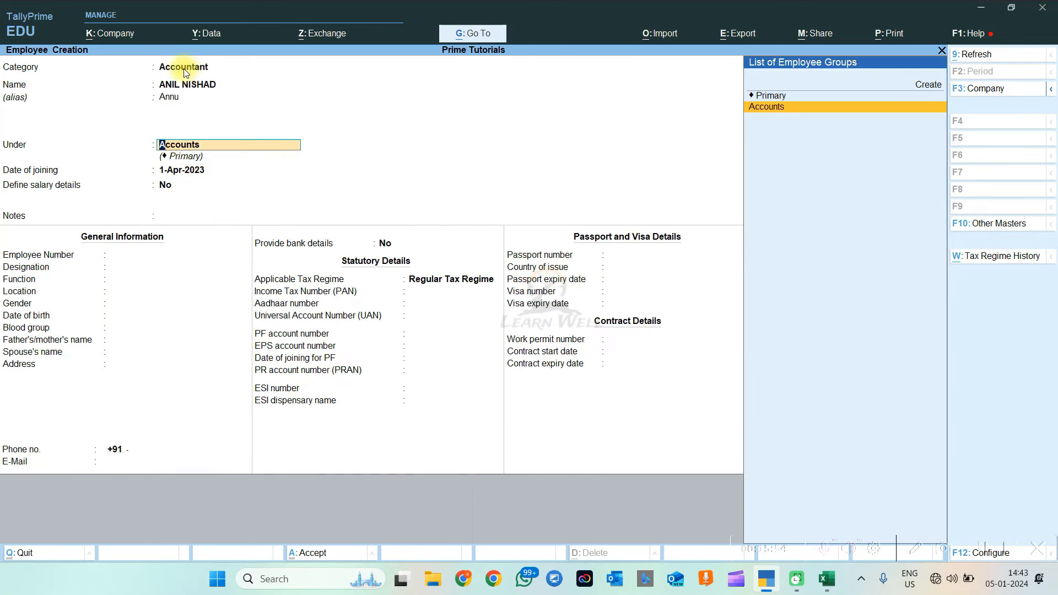
key(Return)
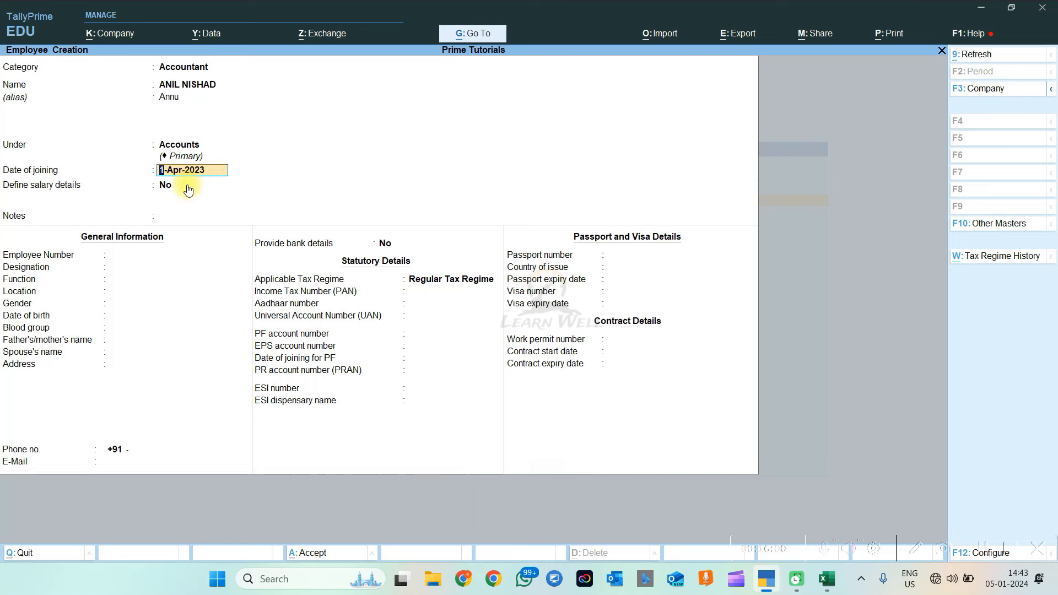
key(Return)
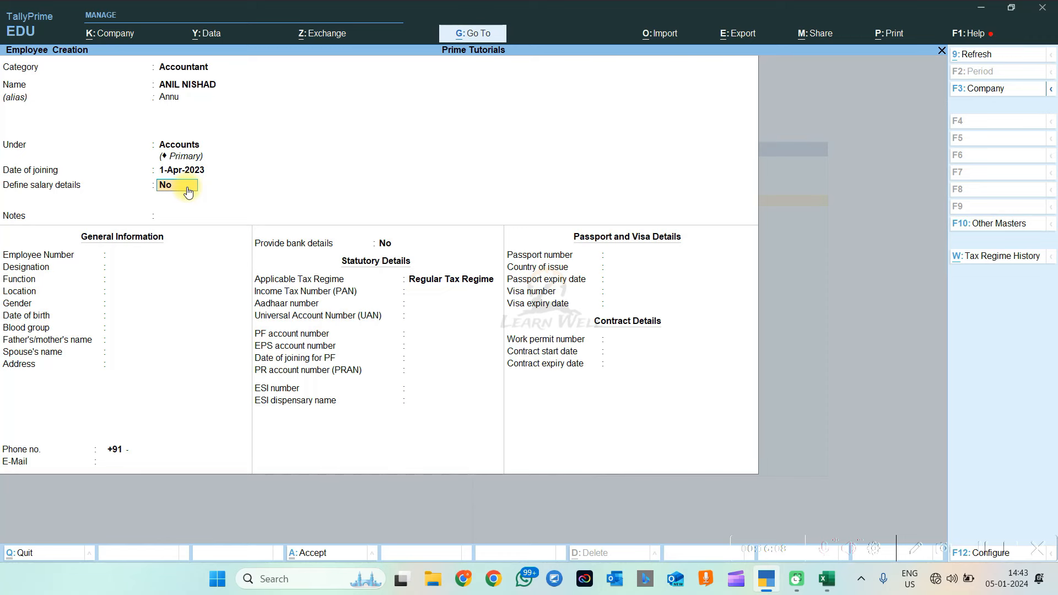
text(y)
key(Return)
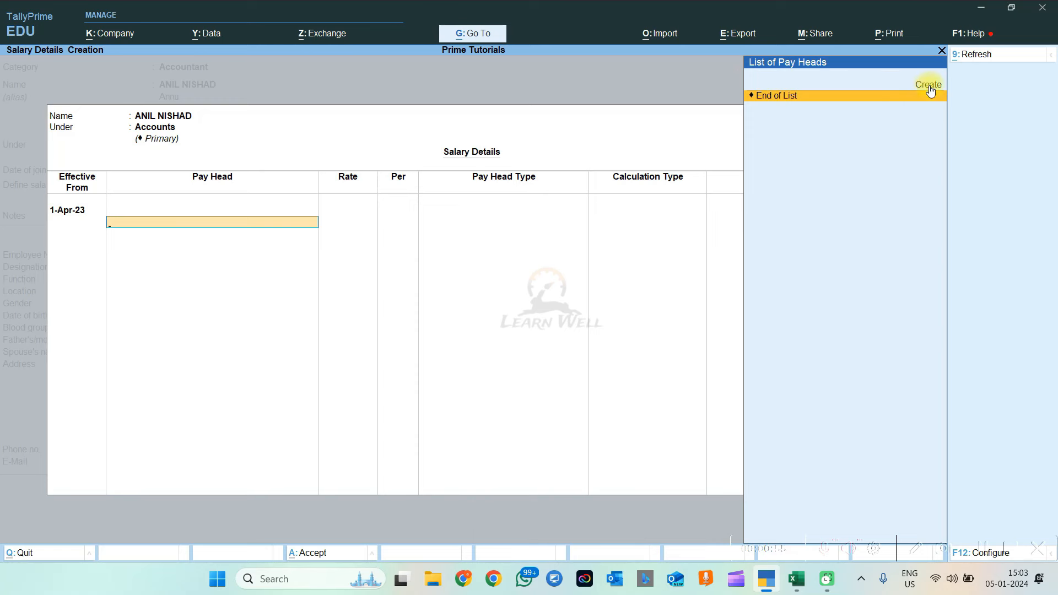
Start creating a new pay head from the salary details pay head list
key(alt+c)
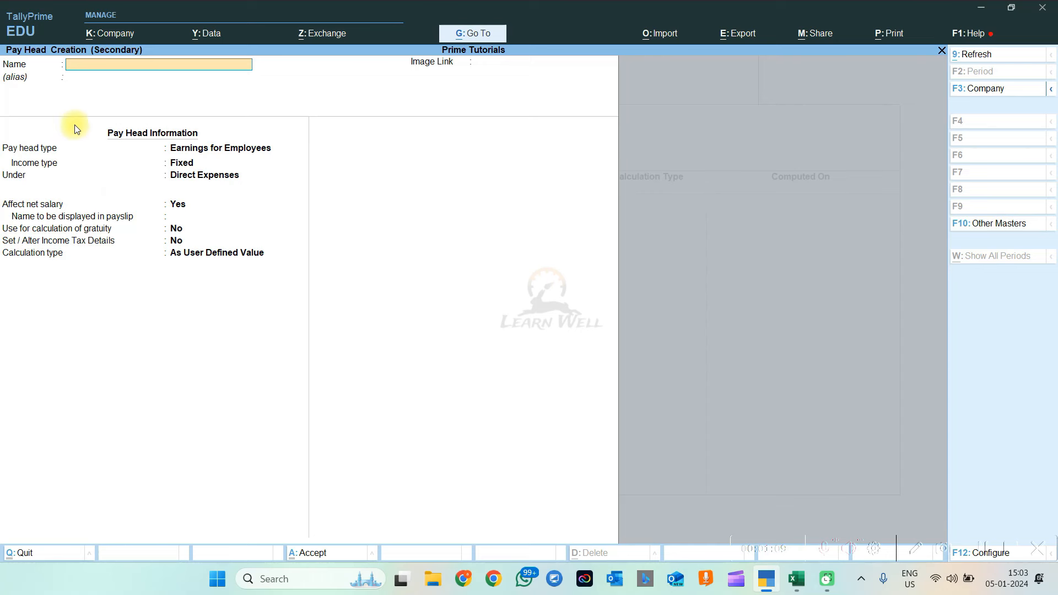
Name the pay head Basic Salary, type Earnings for Employees, income type Fixed
text(Basic Salary)
key(Return)
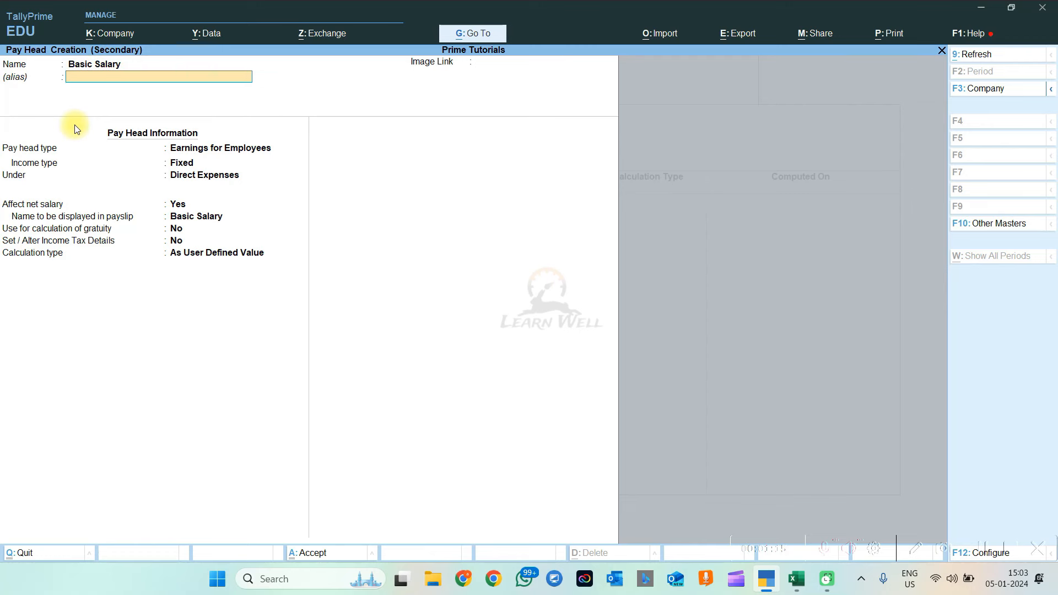
key(Return)
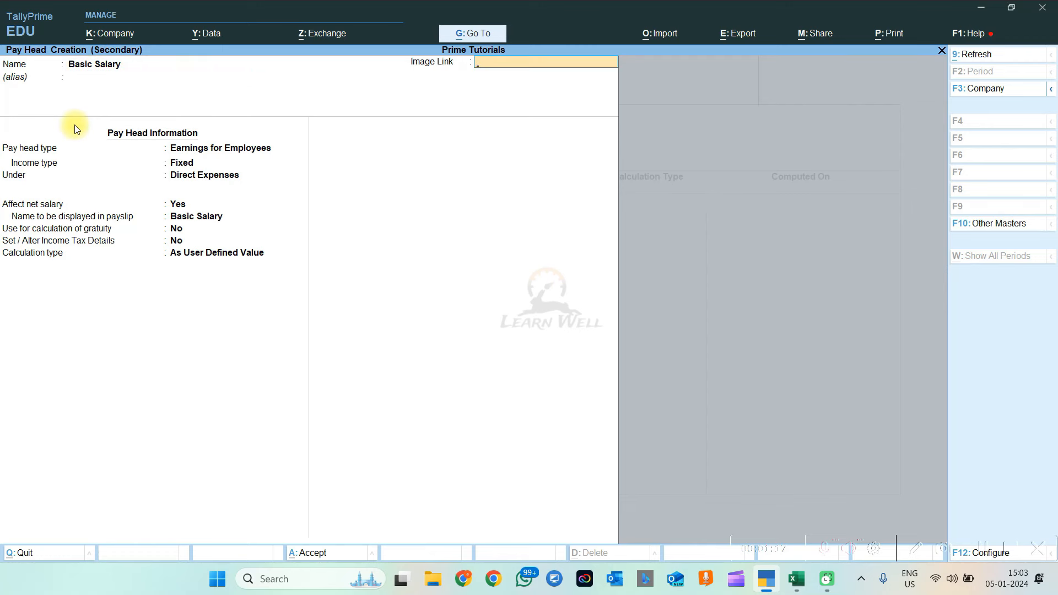
key(Return)
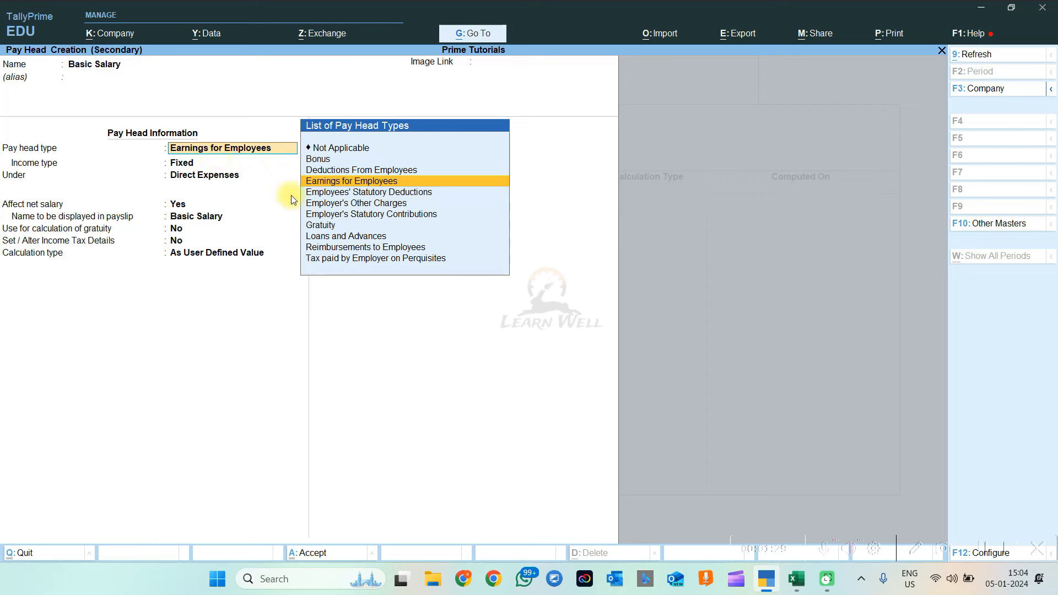
click(369, 187)
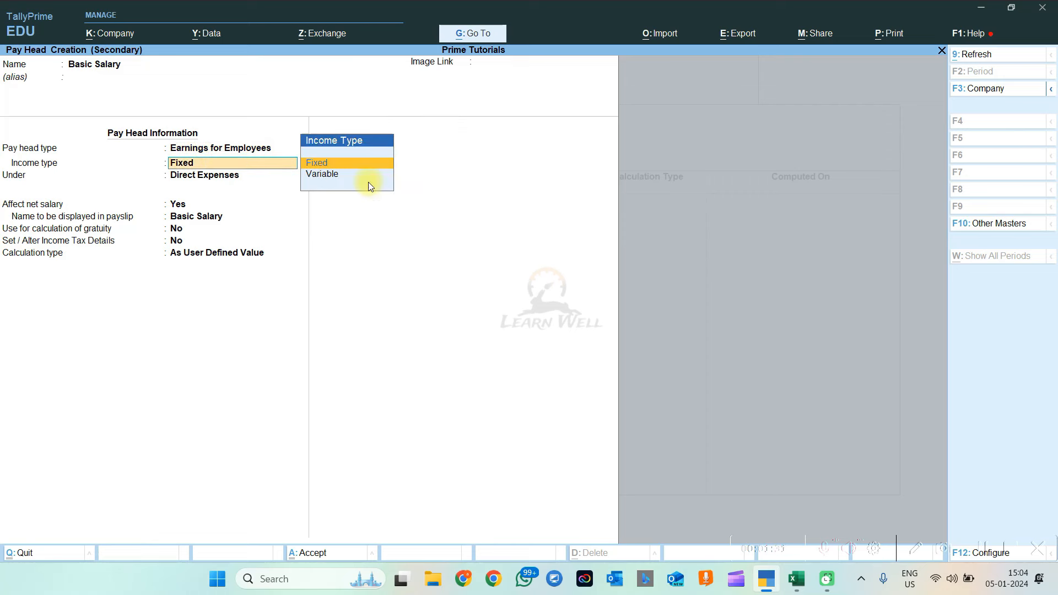
click(208, 147)
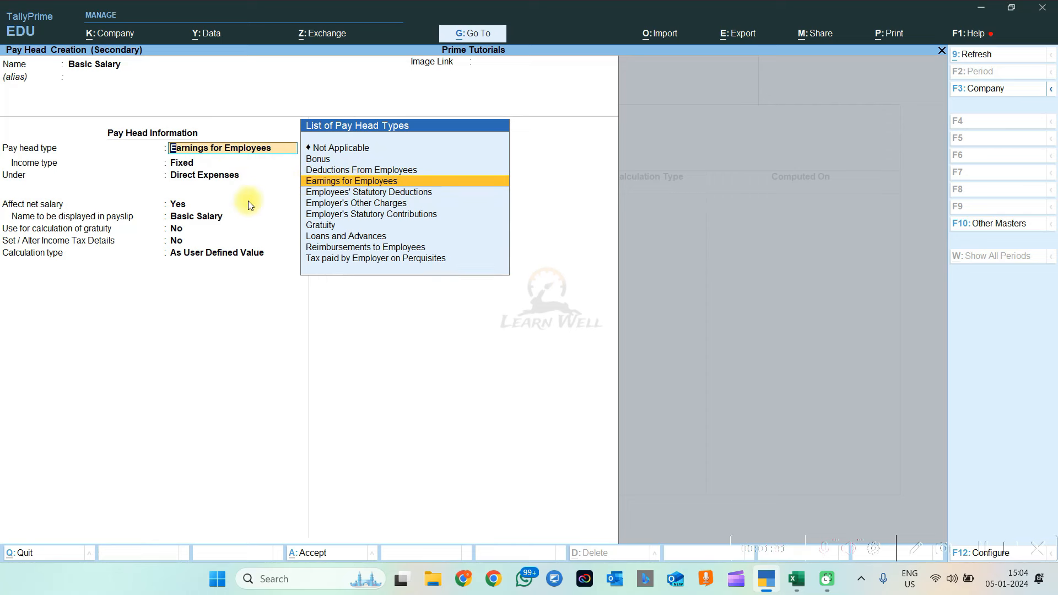
key(Return)
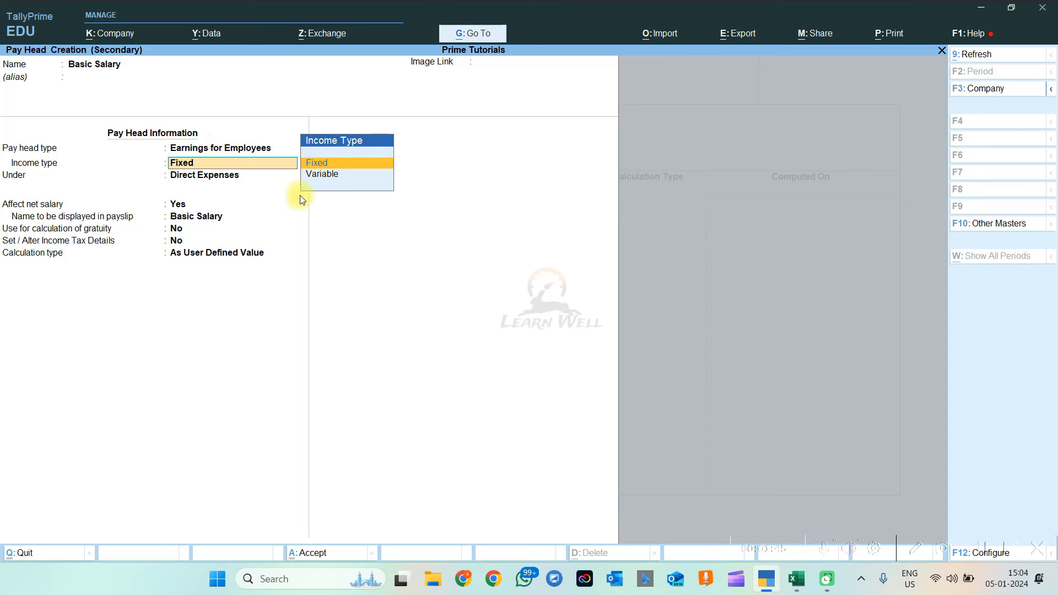
click(326, 166)
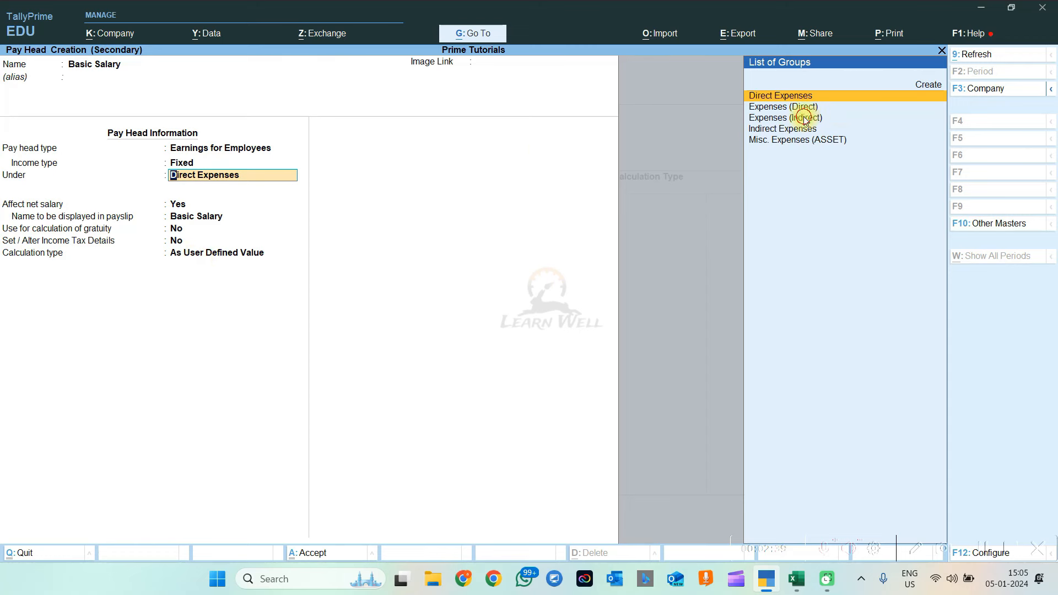
Place Basic Salary under Indirect Expenses, affecting net salary, payslip name Basic Salary, gratuity No
key(Down)
key(Down)
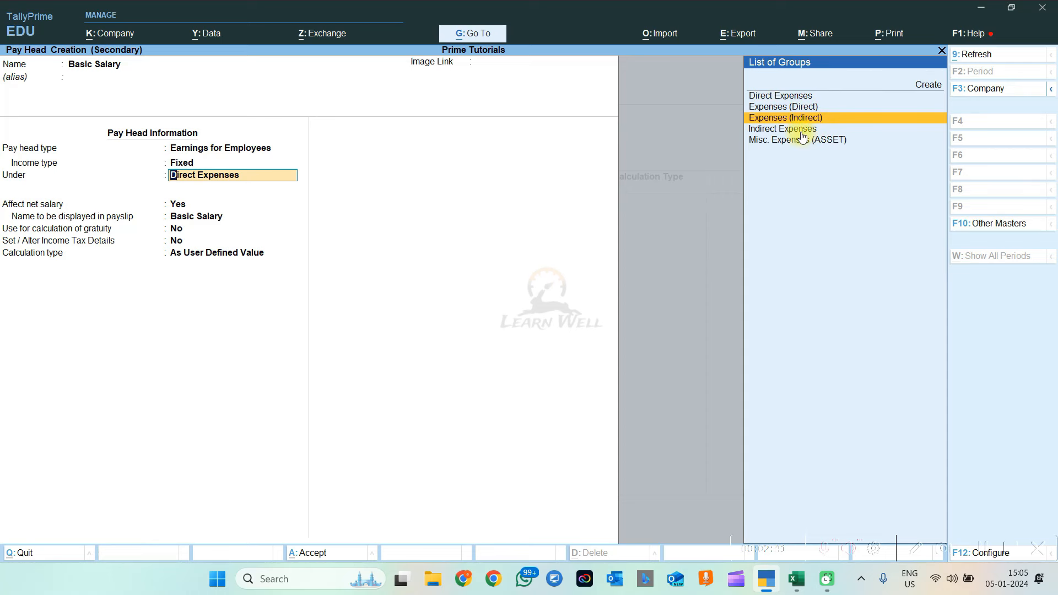
click(801, 130)
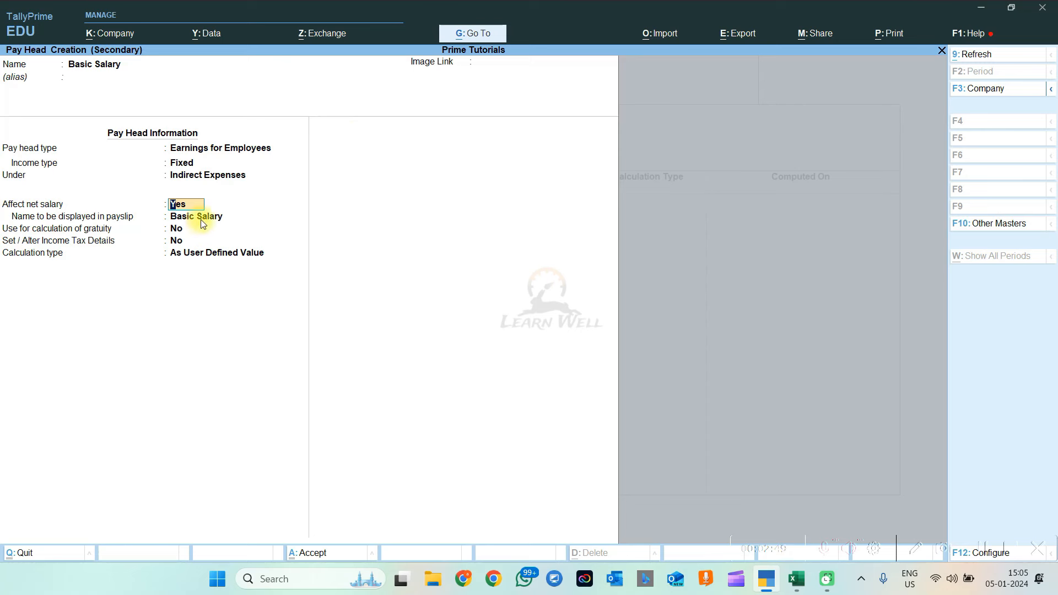
key(Return)
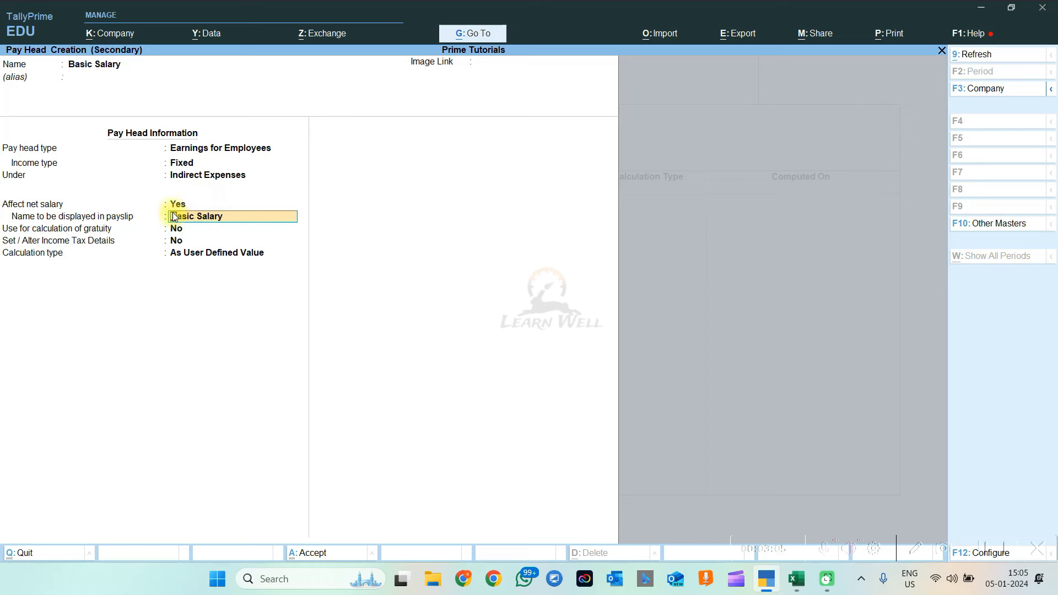
key(Return)
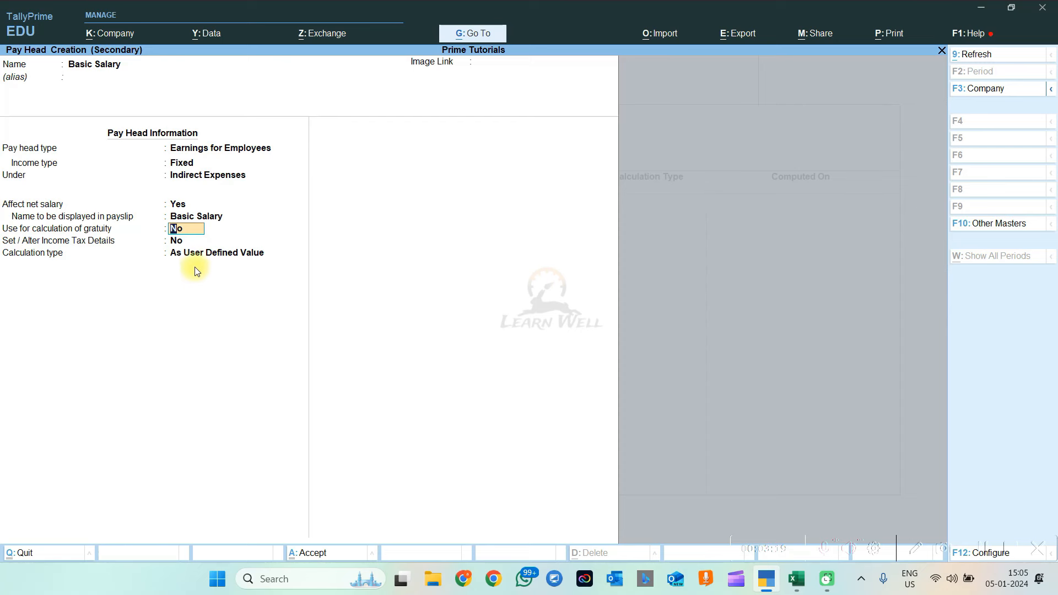
text(y)
text(n)
key(Return)
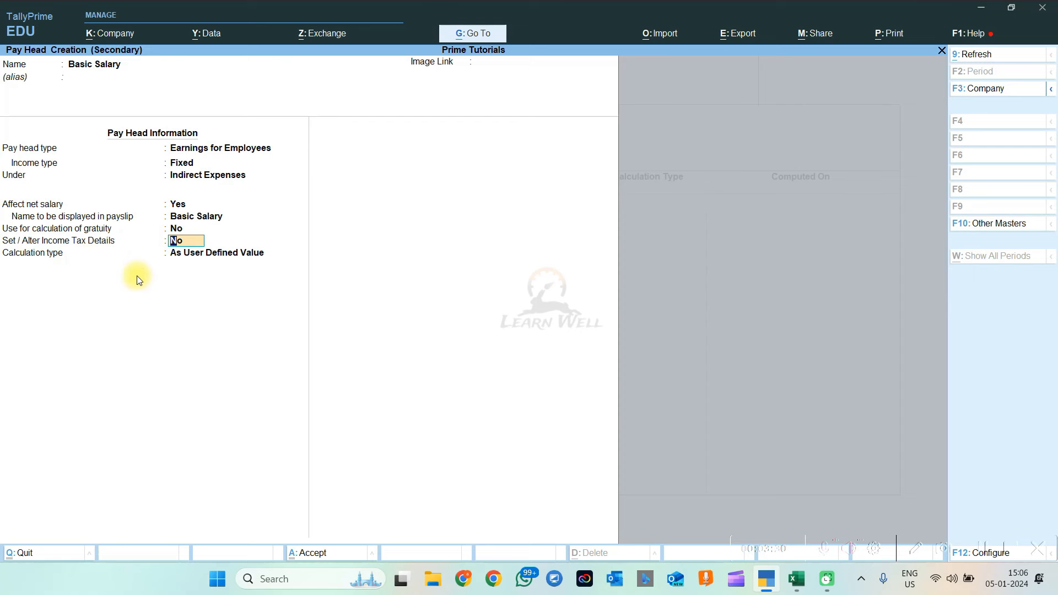
Enable income tax details with the Fully Taxable component on projected value
text(y)
key(Return)
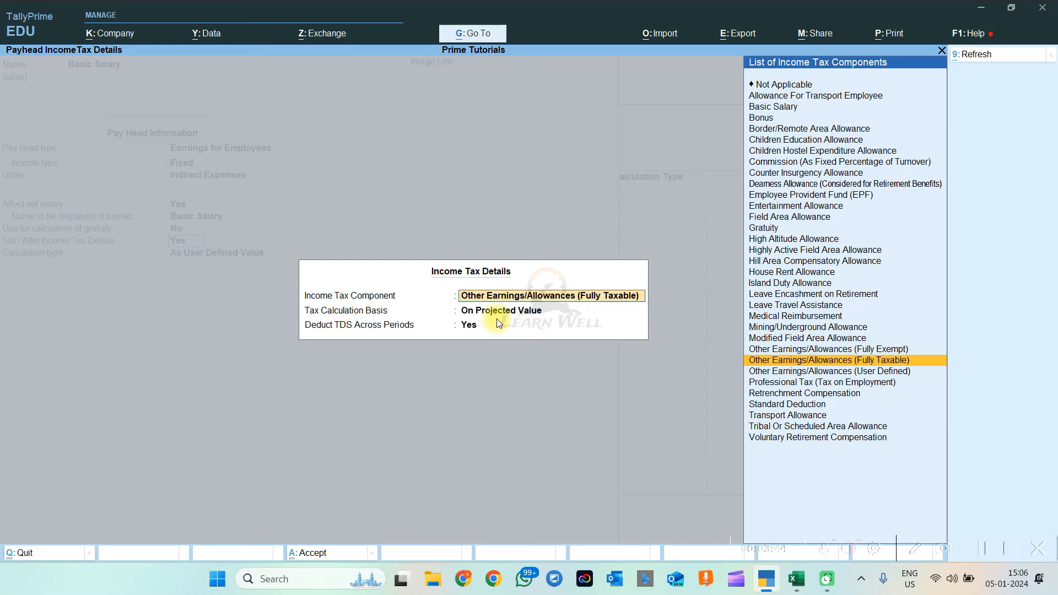
key(Return)
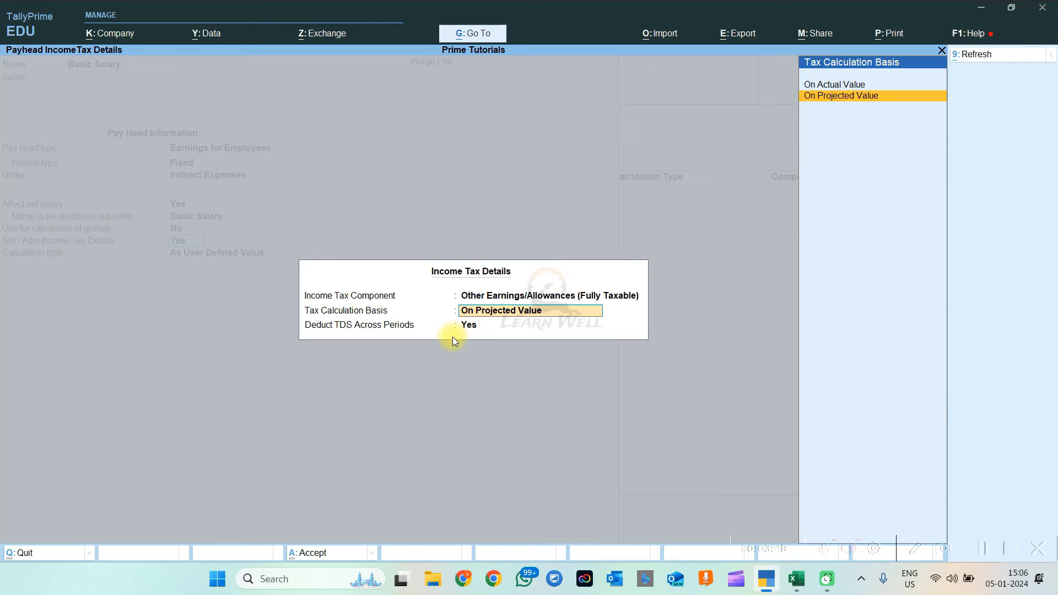
key(Return)
key(Return)
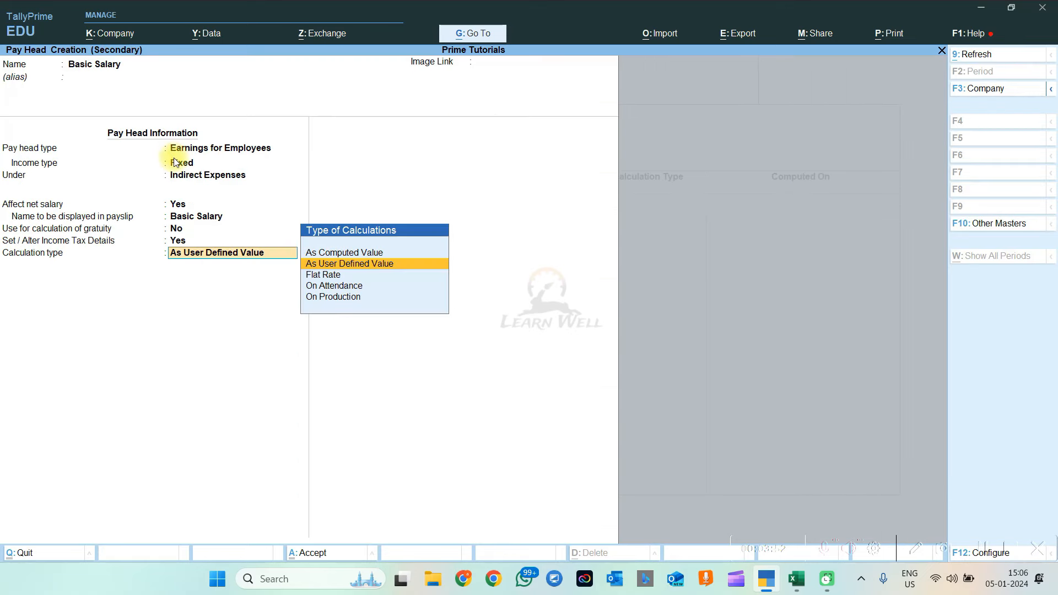
Set income tax details to No, keep As User Defined Value, and save Basic Salary
key(BackSpace)
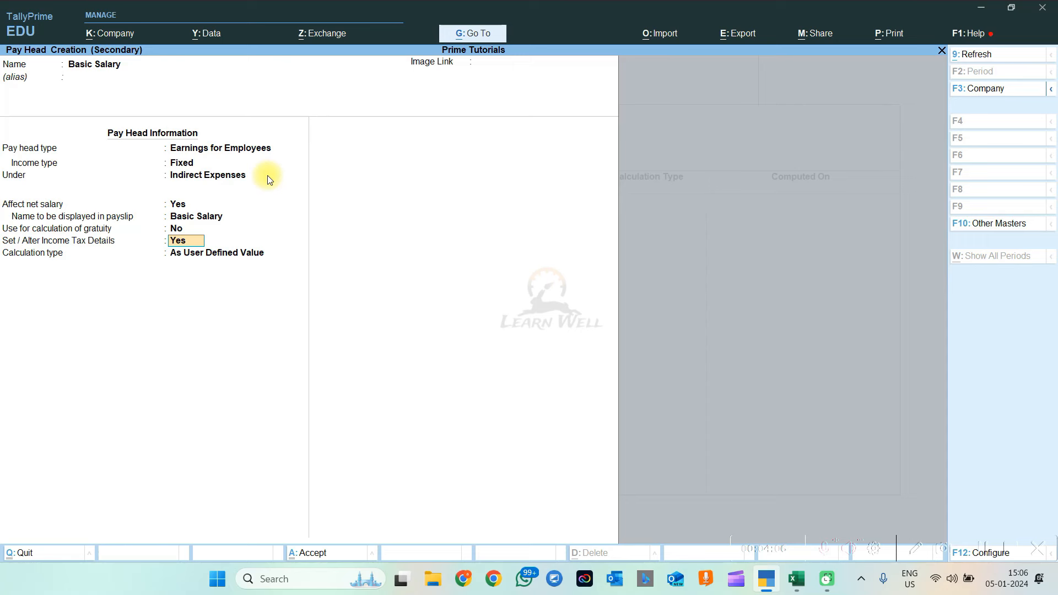
text(n)
key(Return)
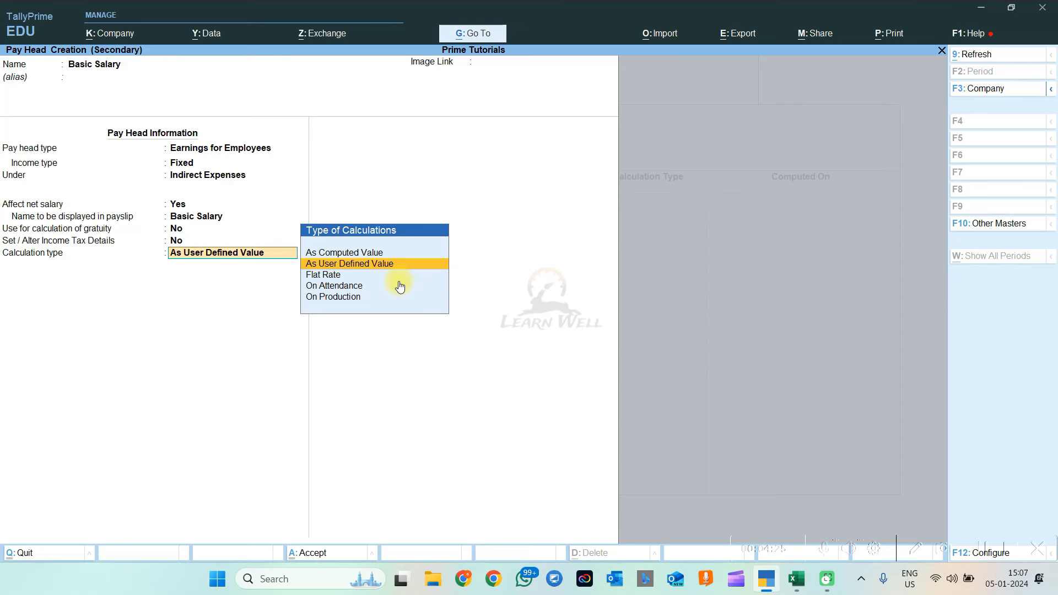
key(Return)
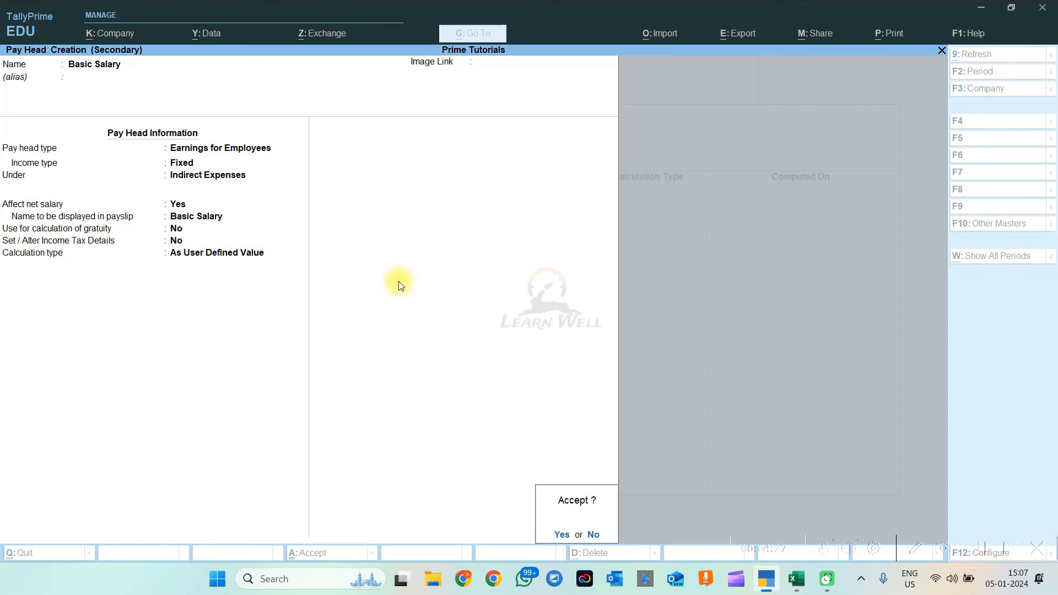
key(Return)
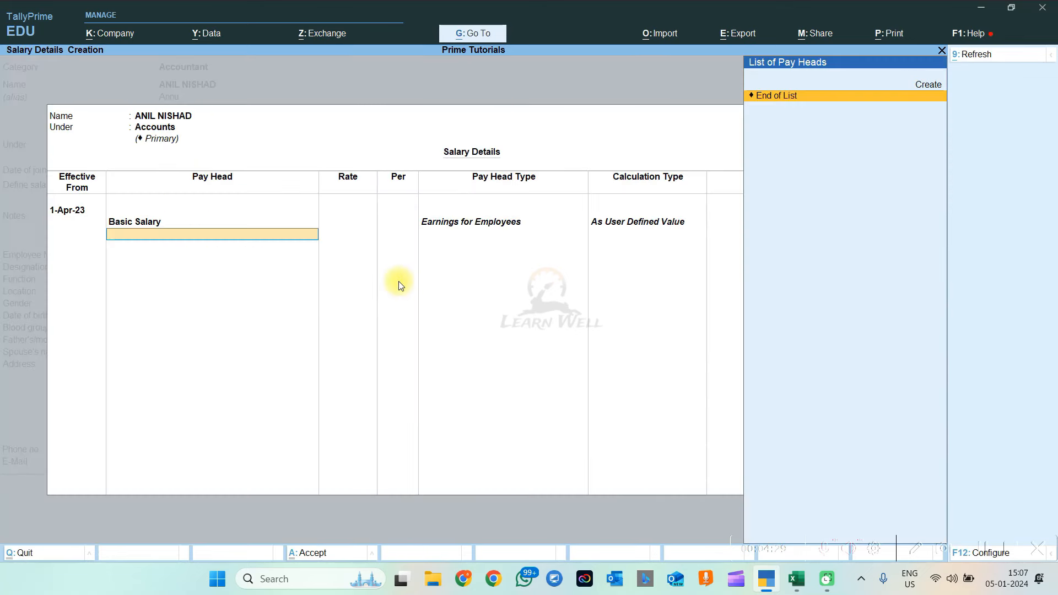
Add Basic Salary as the first salary details row and begin a new pay head named Hra
click(143, 221)
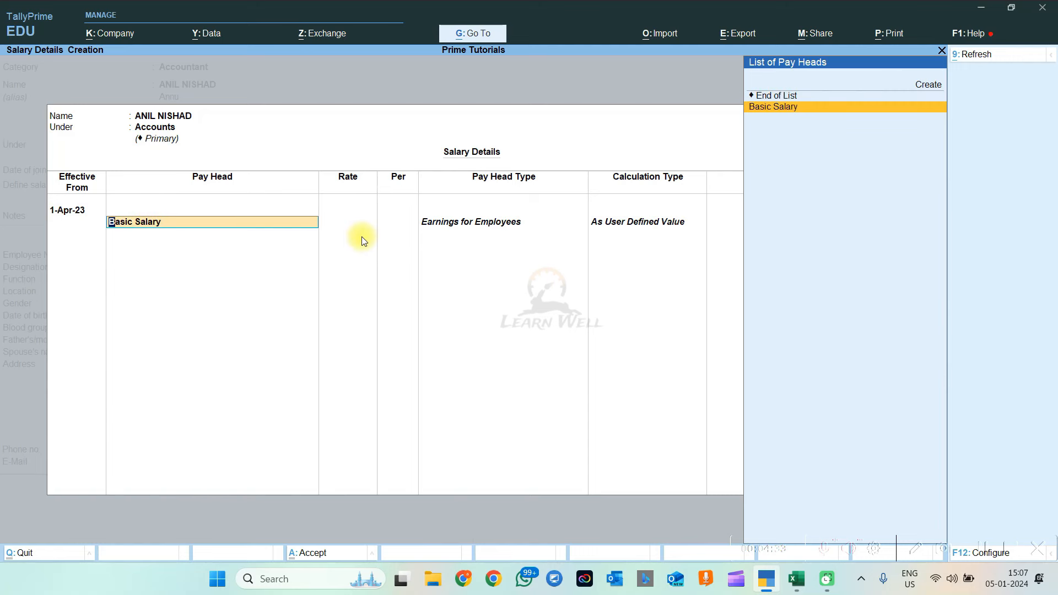
key(Return)
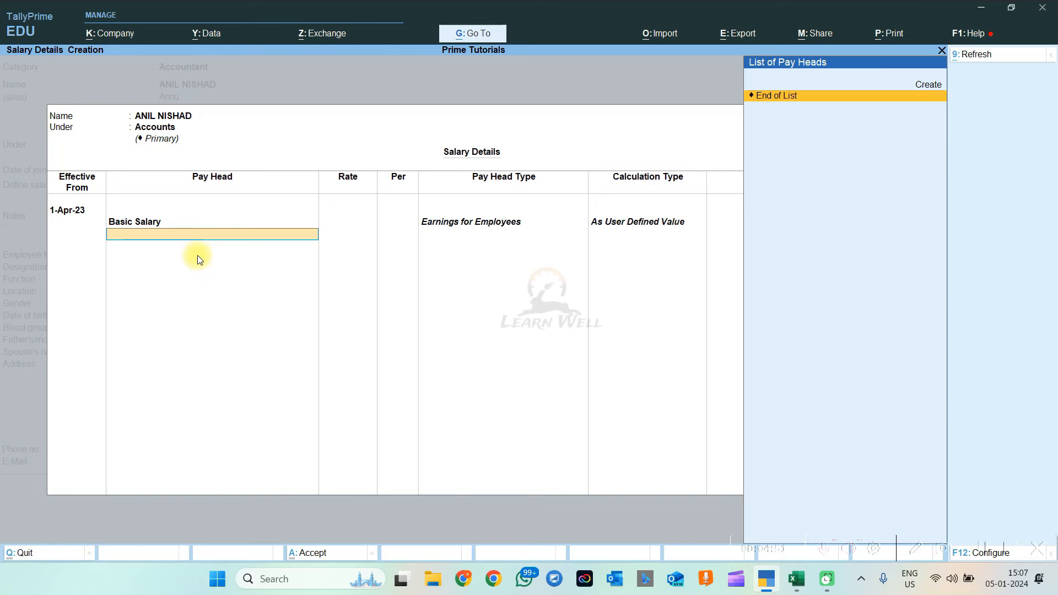
key(alt+c)
text(Hra)
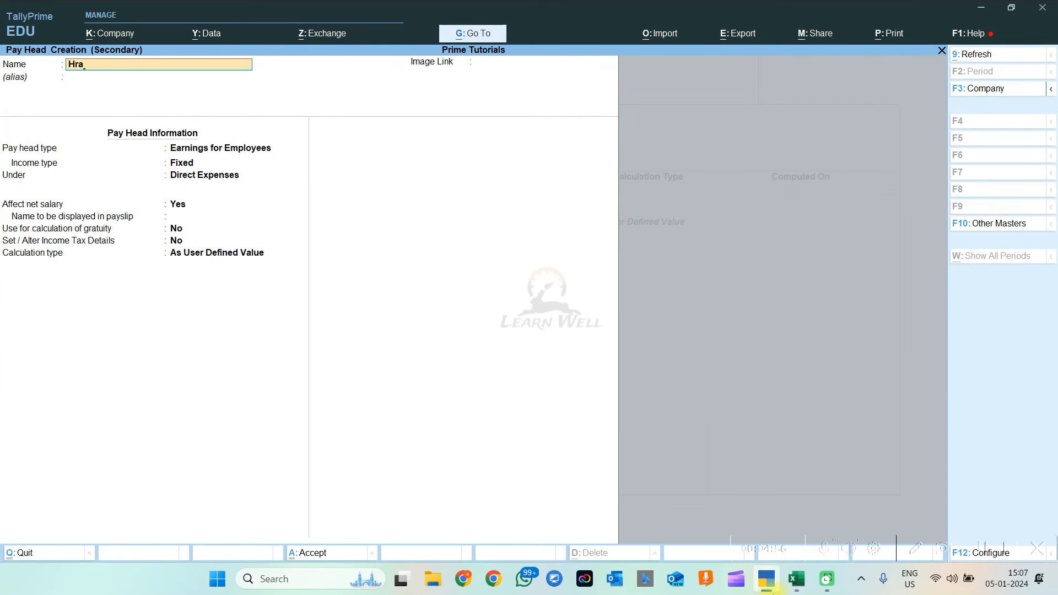
mouse_move(796, 579)
click(786, 503)
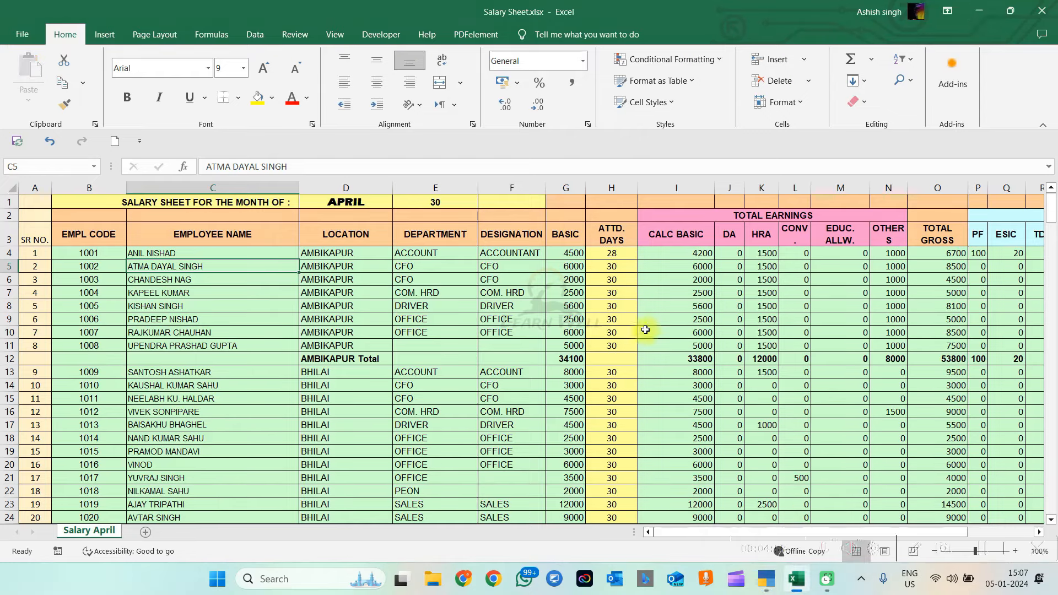
key(Down)
key(Right)
key(Right)
key(Right)
key(Right)
key(Right)
key(Right)
key(Right)
key(Right)
key(Right)
key(Right)
key(Right)
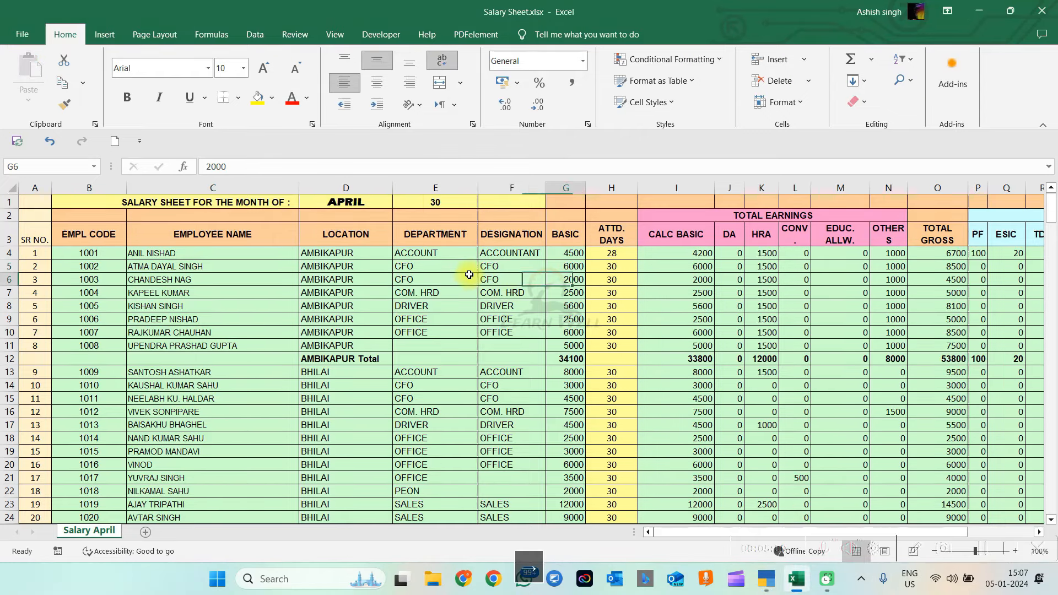
key(Right)
key(Right)
key(Right)
key(Right)
key(Right)
key(Right)
key(Right)
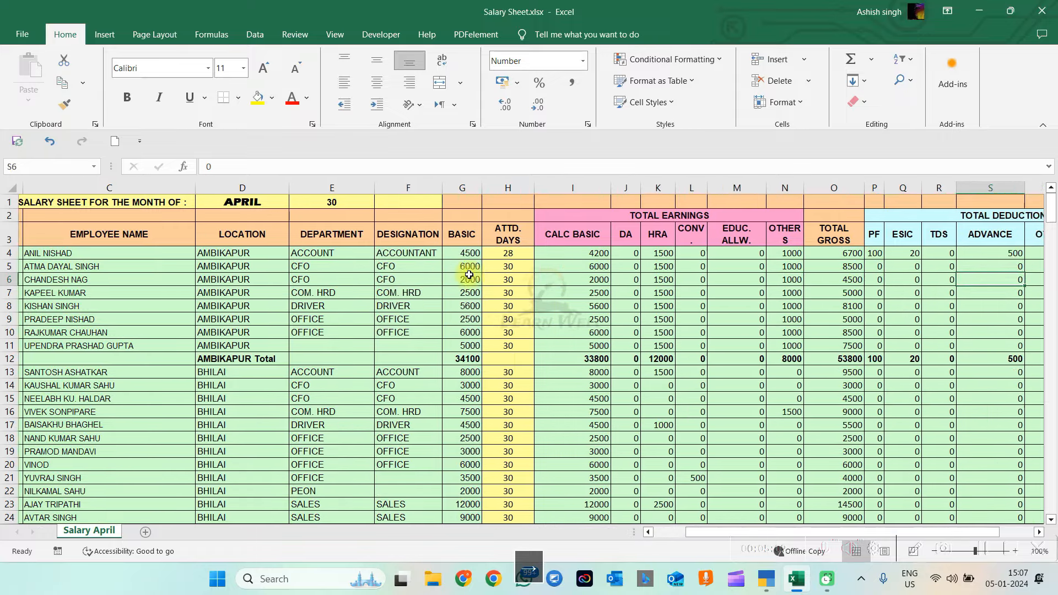
click(405, 236)
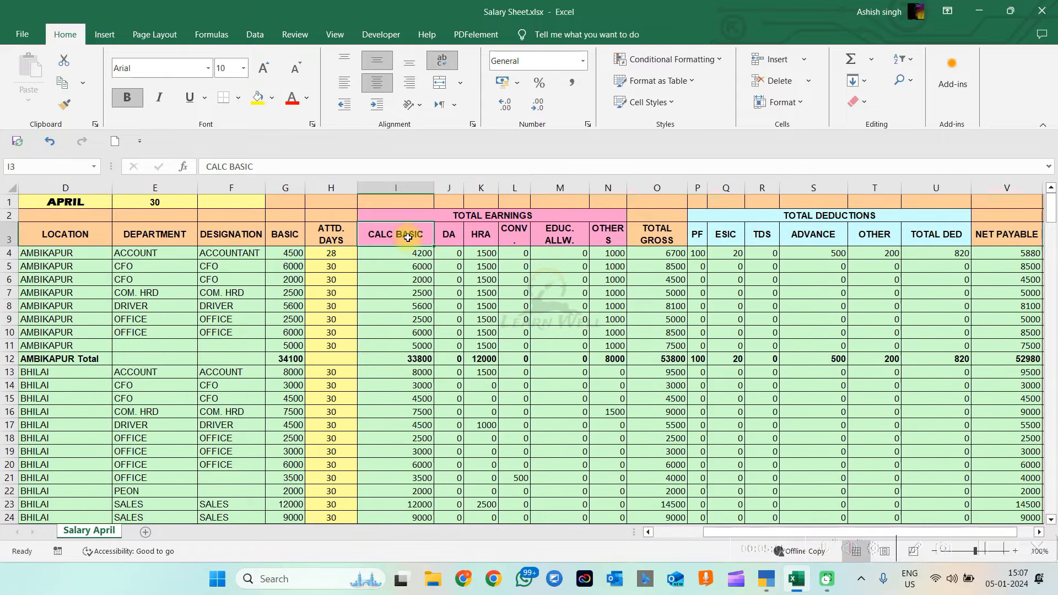
click(450, 237)
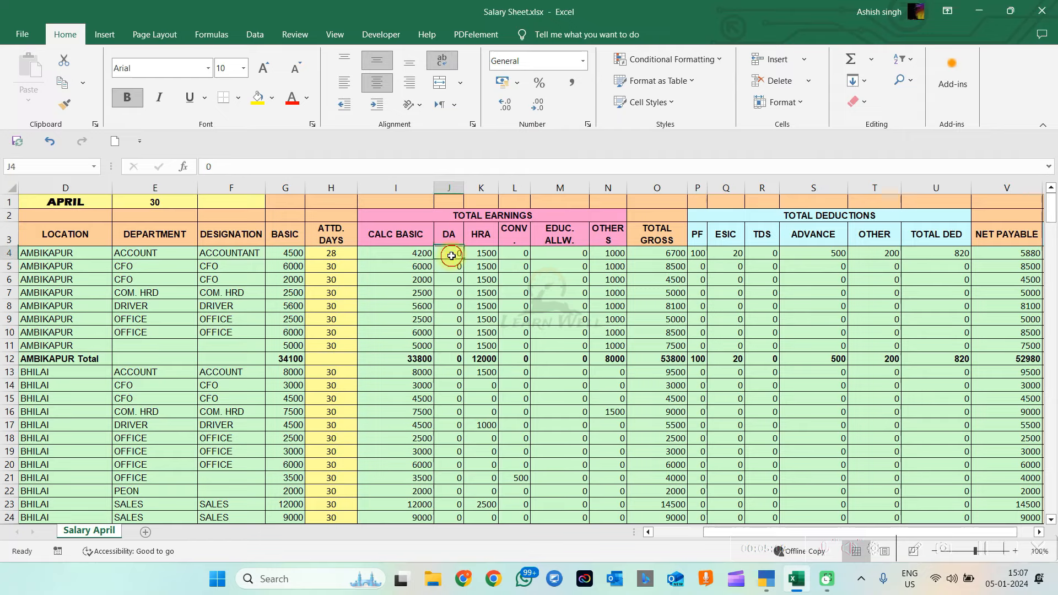
click(481, 237)
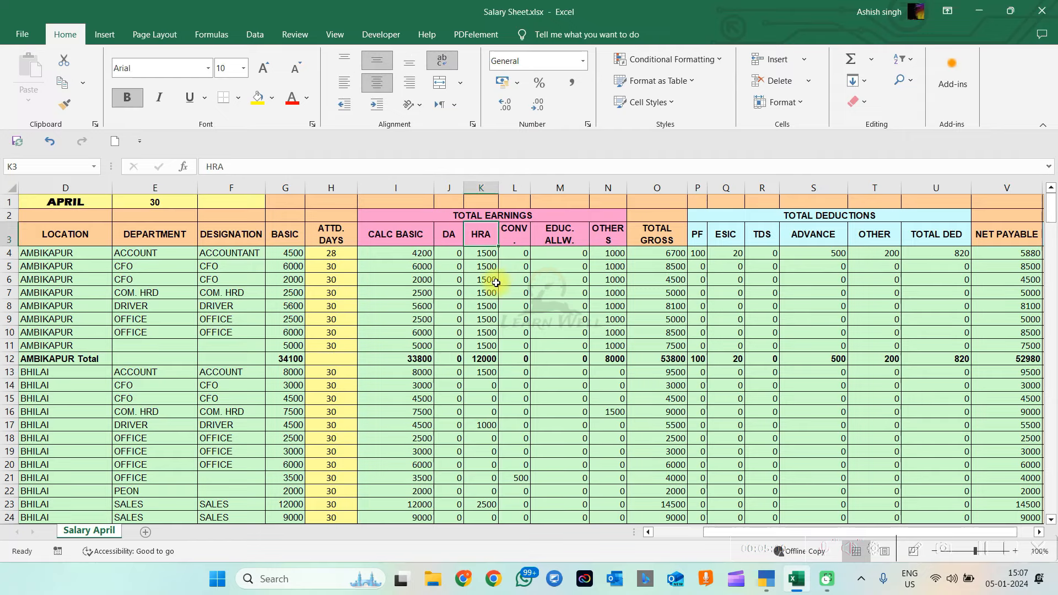
key(alt+Tab)
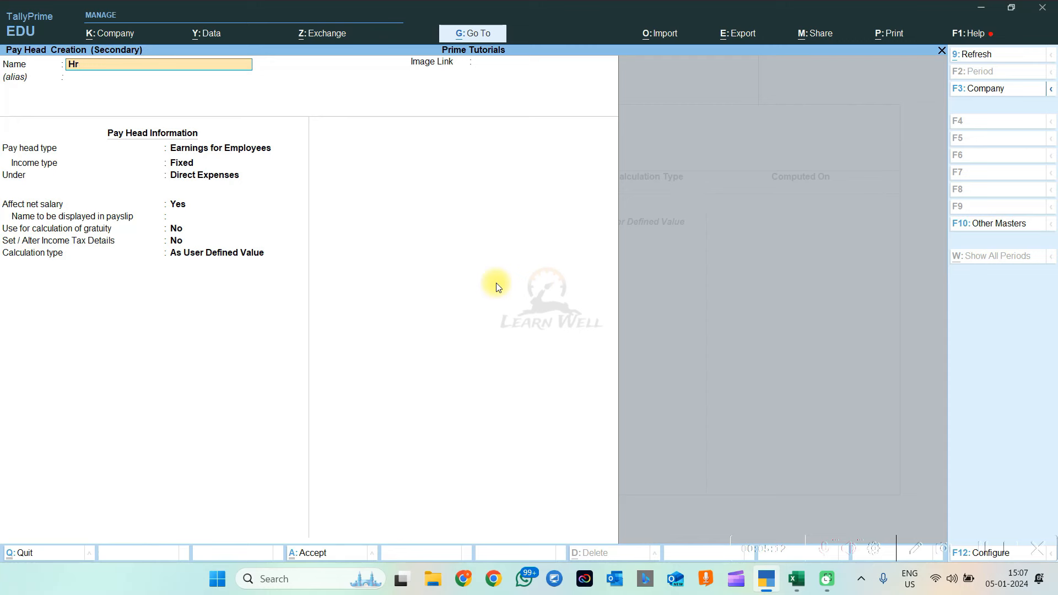
Name the pay head HRA, a Fixed Earnings for Employees head under Indirect Expenses
key(Caps_Lock)
key(BackSpace)
text(RA)
key(Return)
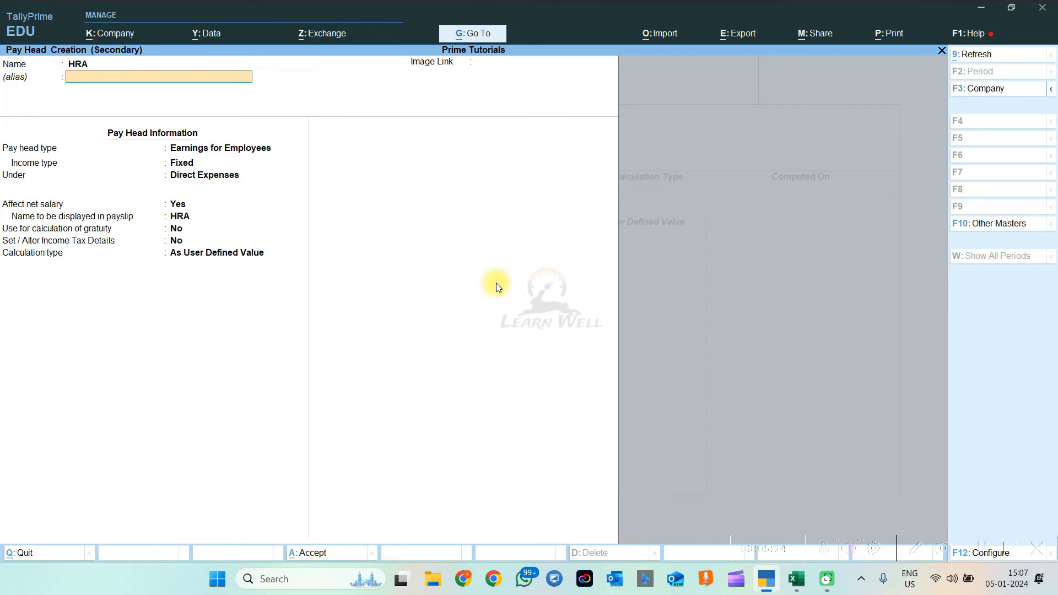
key(Return)
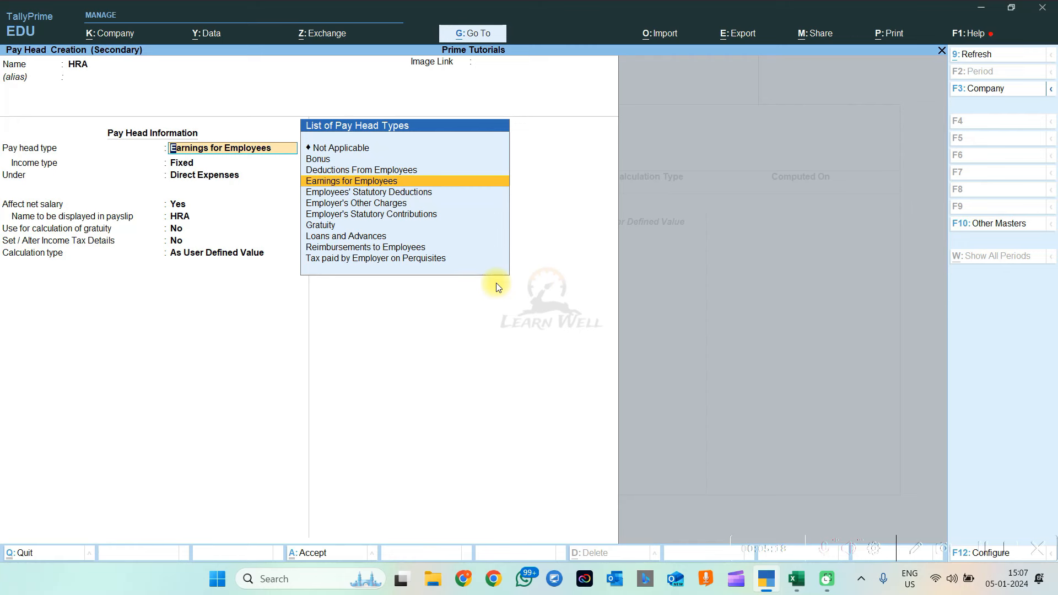
key(Return)
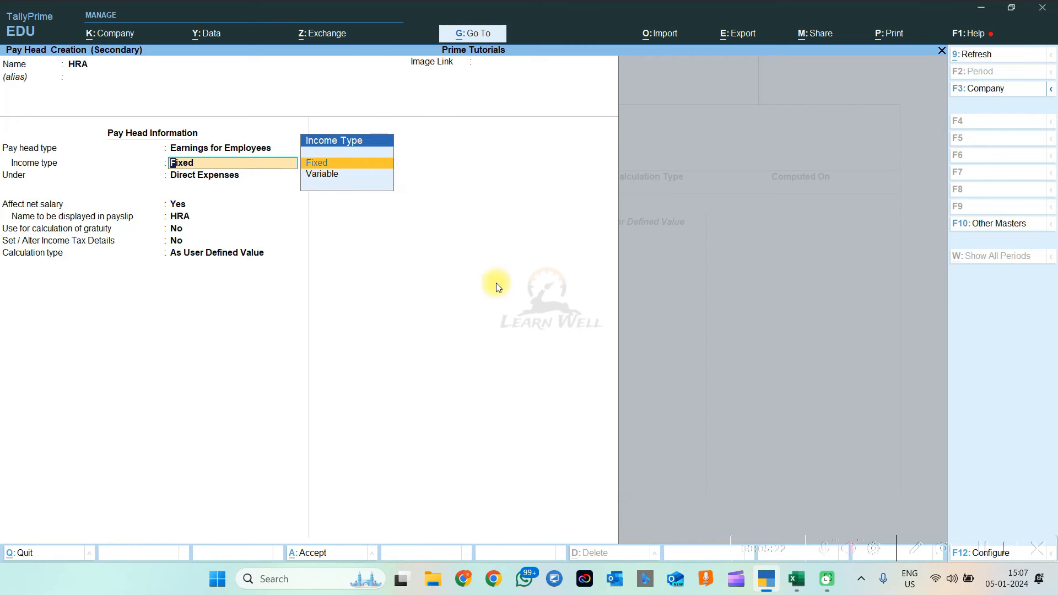
key(Return)
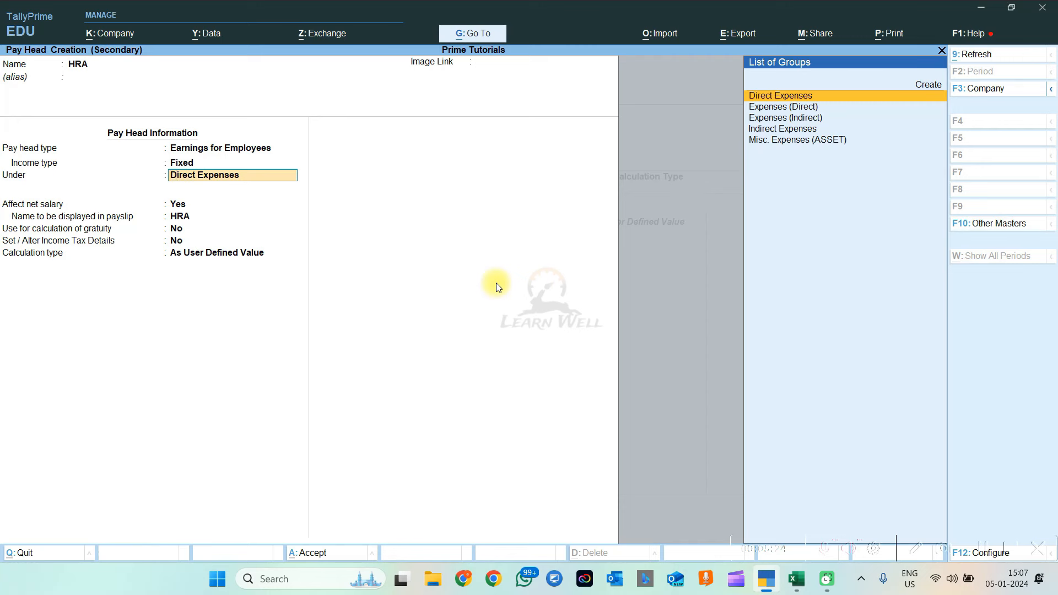
key(Down)
key(Down)
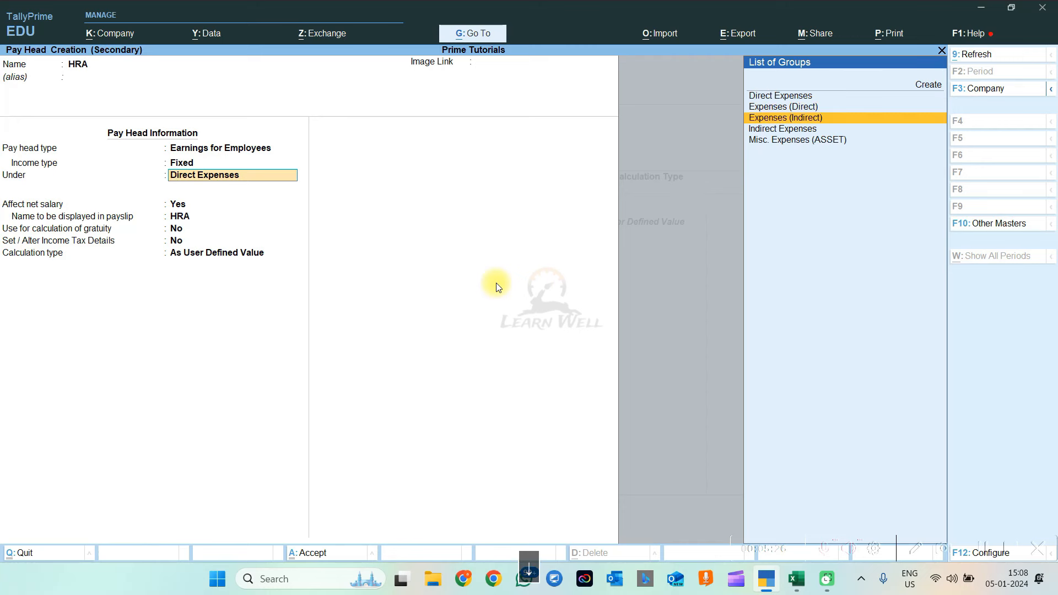
key(Return)
Set the payslip display name to HOUSE RENT ALLOWANCE and accept the gratuity setting
key(Return)
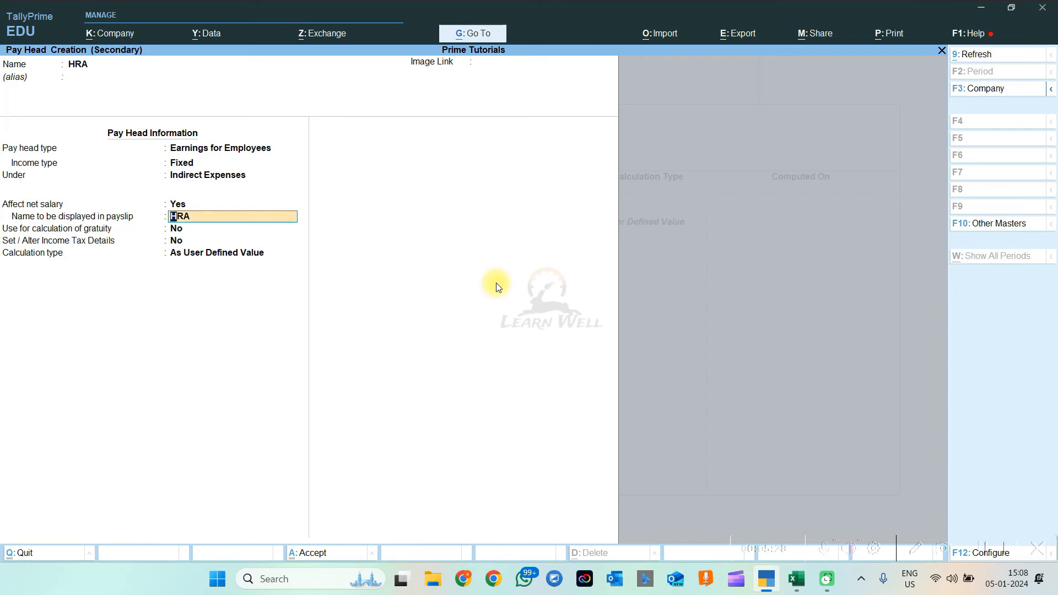
key(Return)
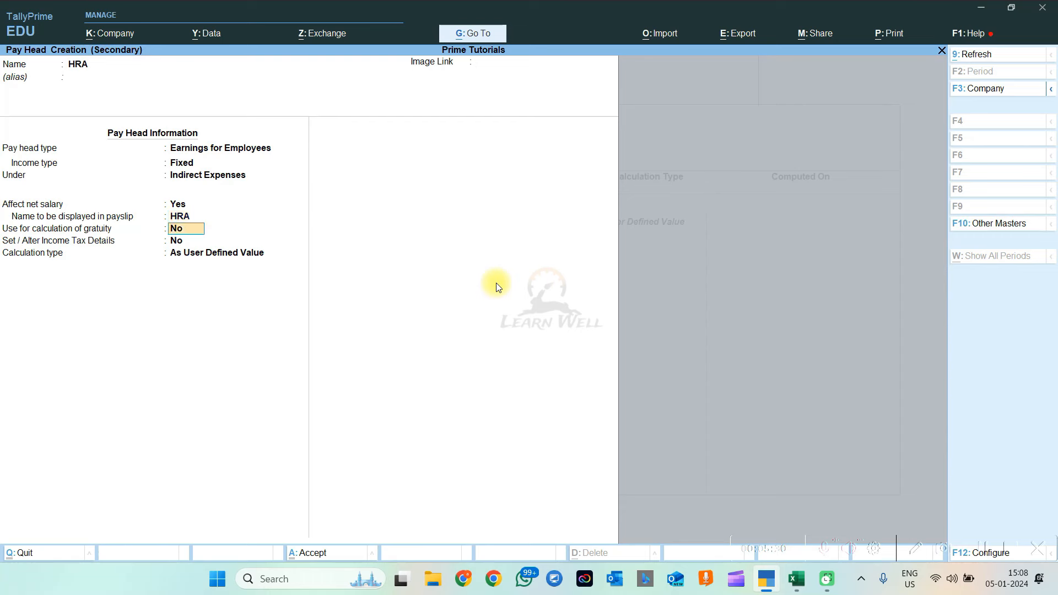
key(BackSpace)
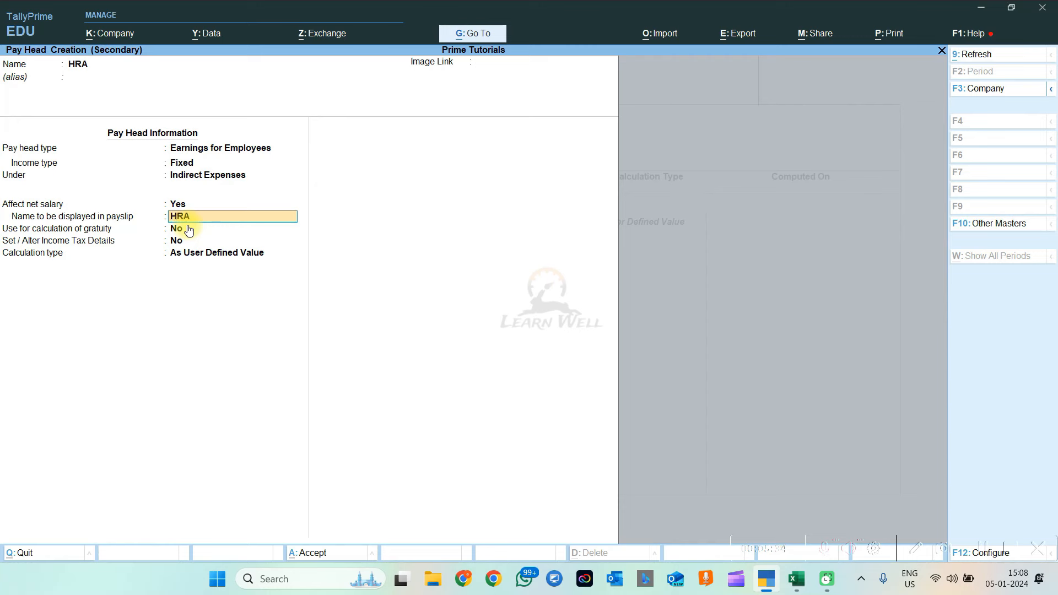
text(HOUR)
key(BackSpace)
text(SE RENT ALLOWANCE)
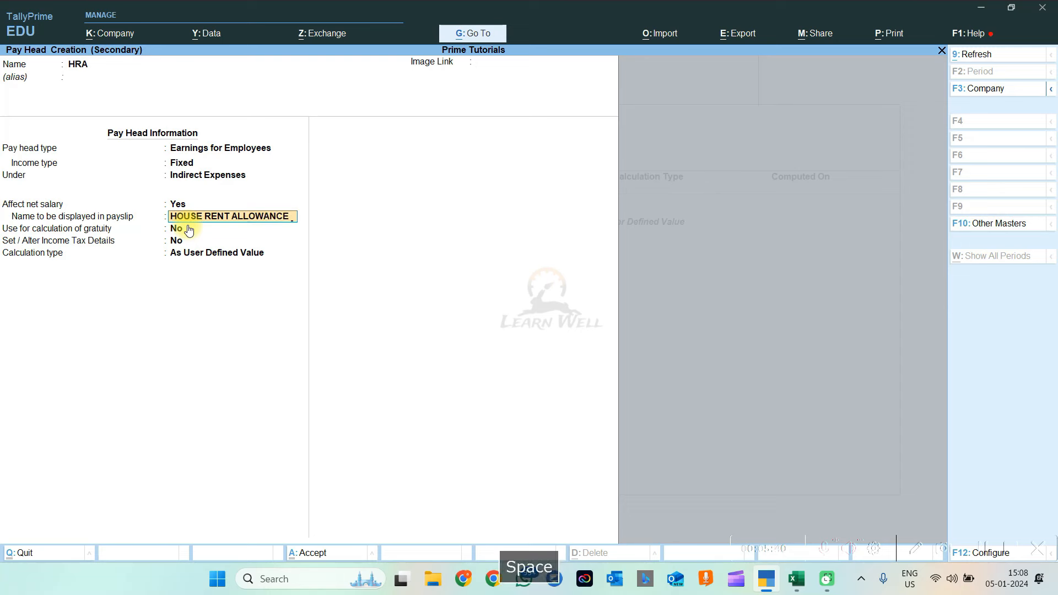
key(Return)
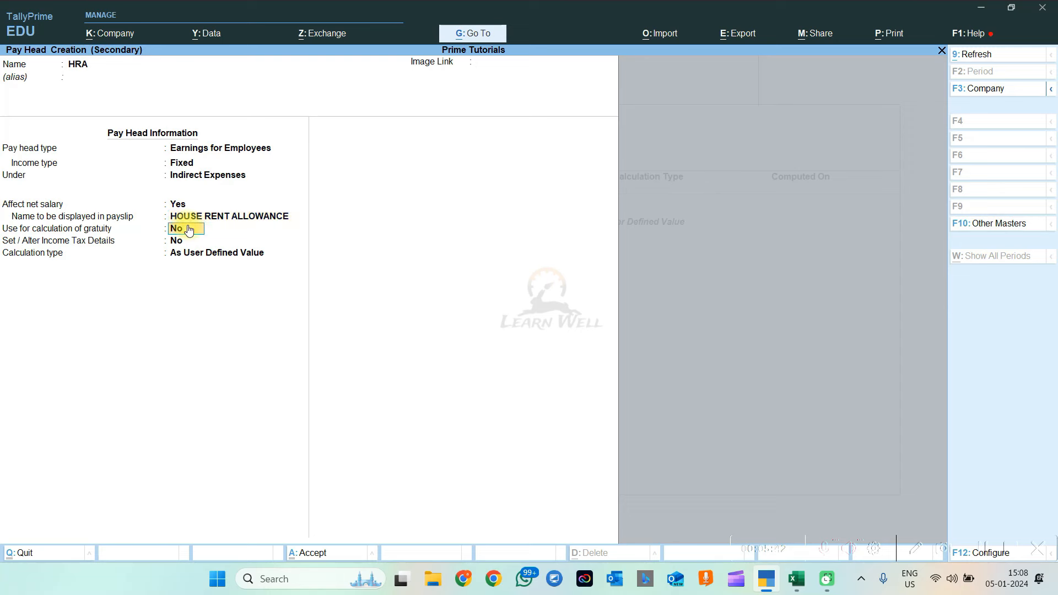
key(Return)
key(Return)
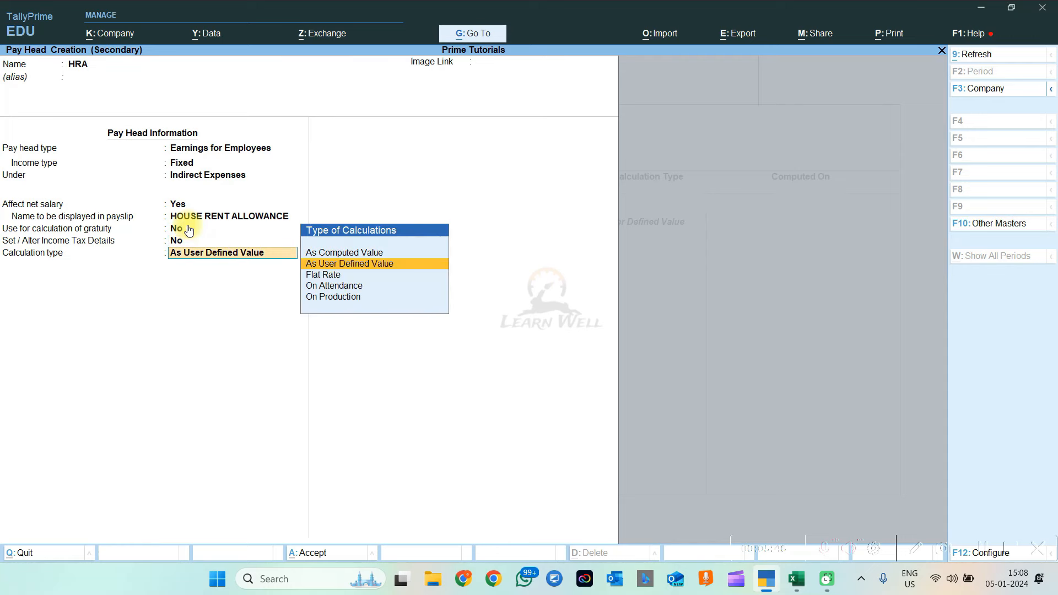
key(Return)
key(Return)
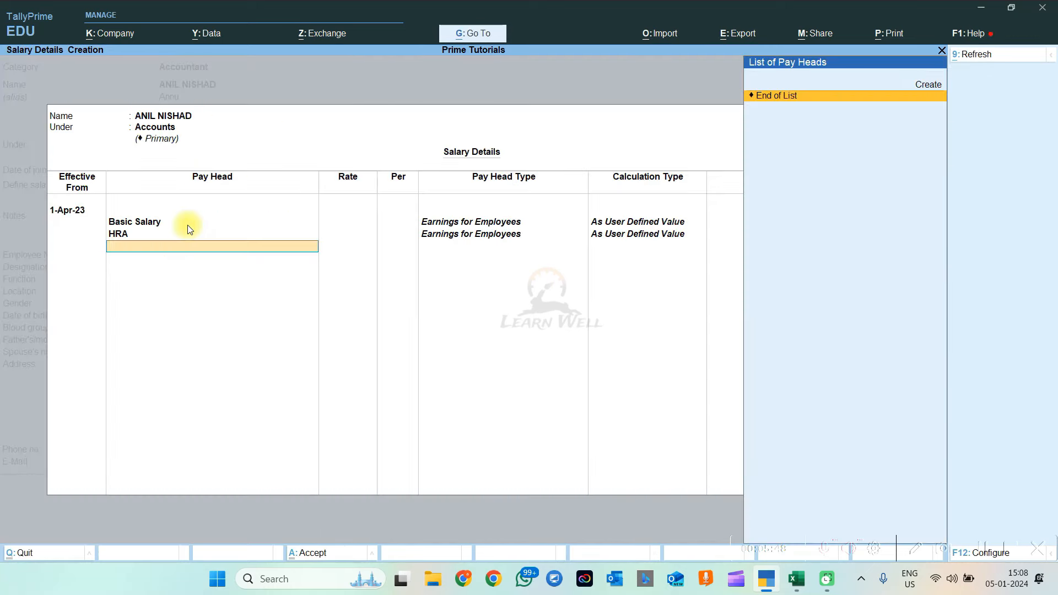
Check the Excel salary sheet, then create a new pay head named OTHER ALLOWANCE
key(alt+Tab)
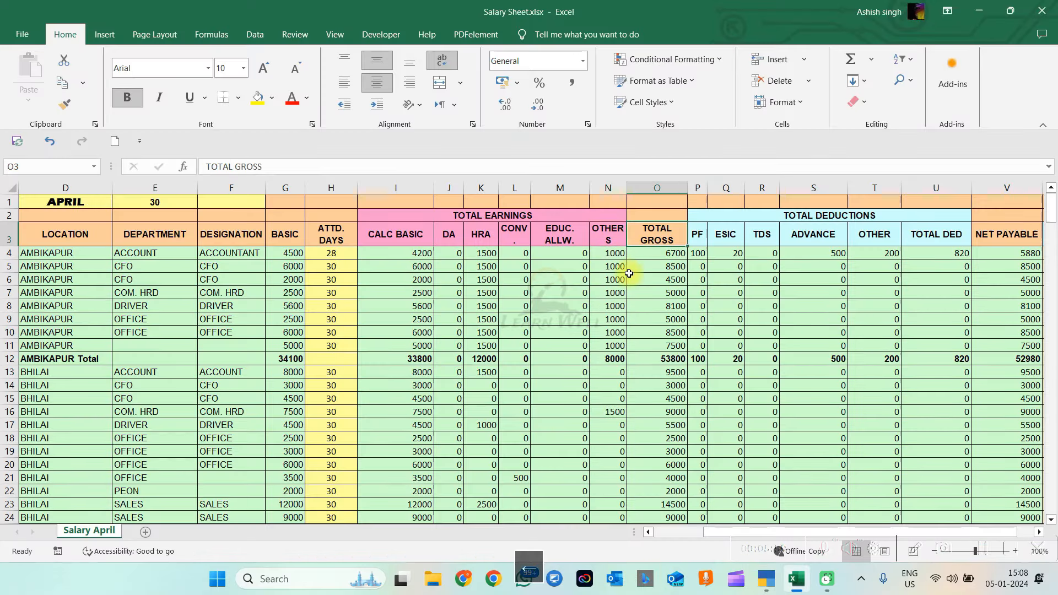
key(alt+Tab)
key(alt+c)
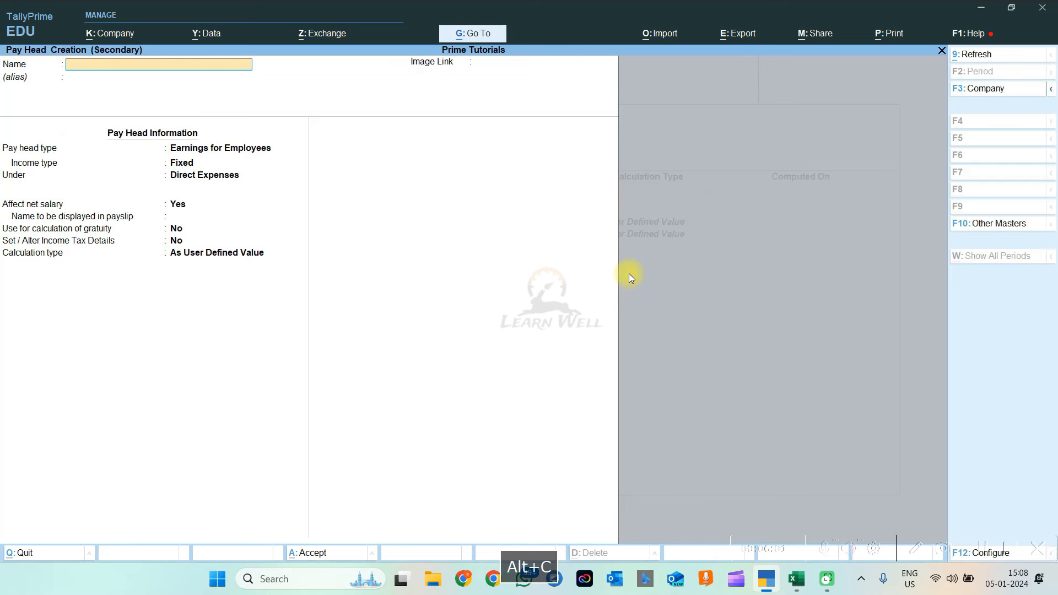
text(OTHER ALLOWANCE)
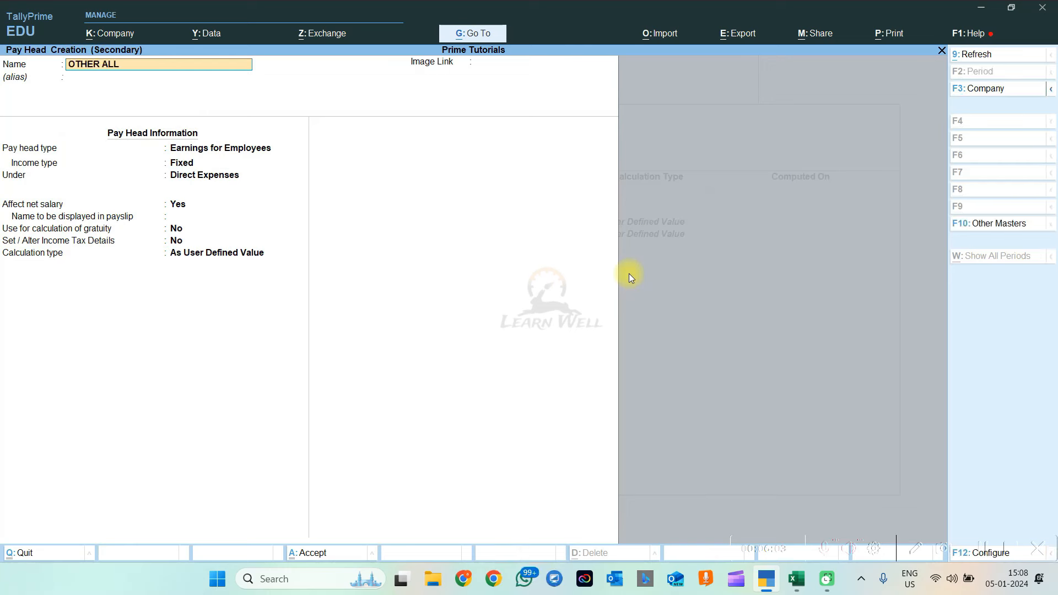
key(Return)
key(Return)
key(Return)
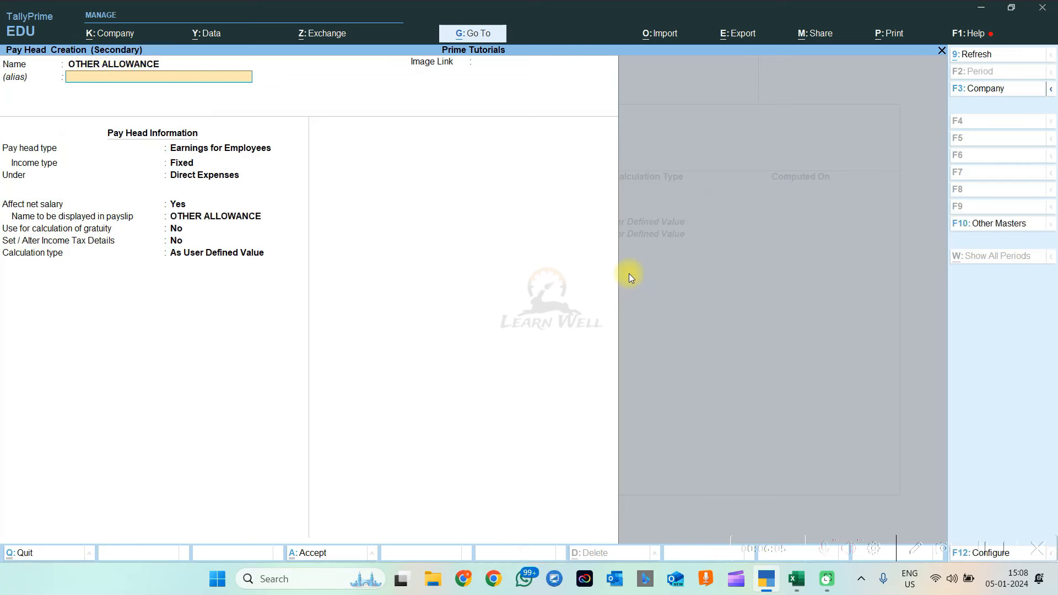
Save OTHER ALLOWANCE as a Fixed earning under Indirect Expenses, then return to Excel
key(Return)
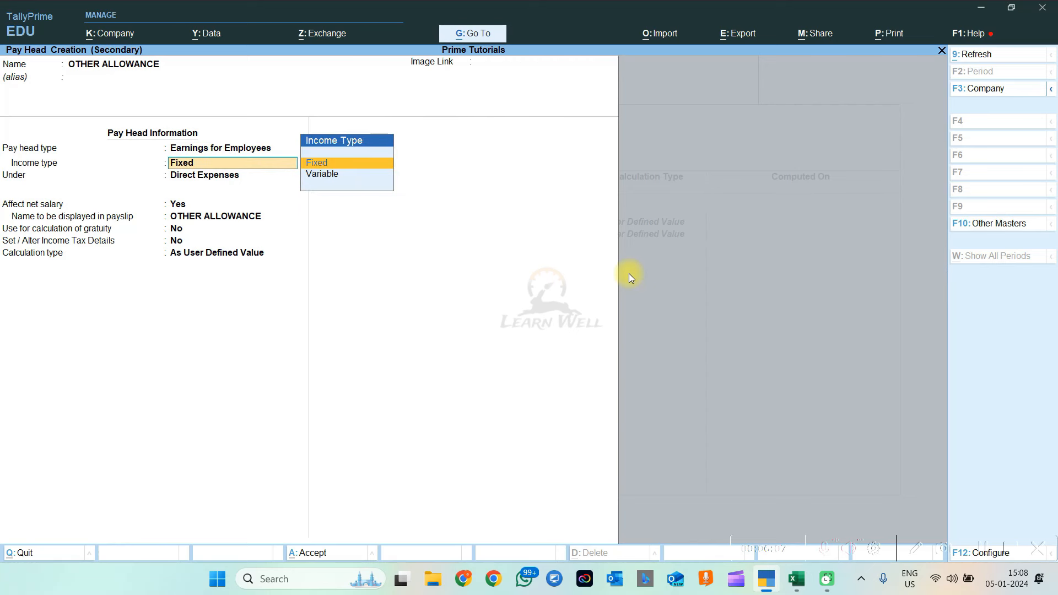
key(Return)
key(Down)
key(Down)
key(Down)
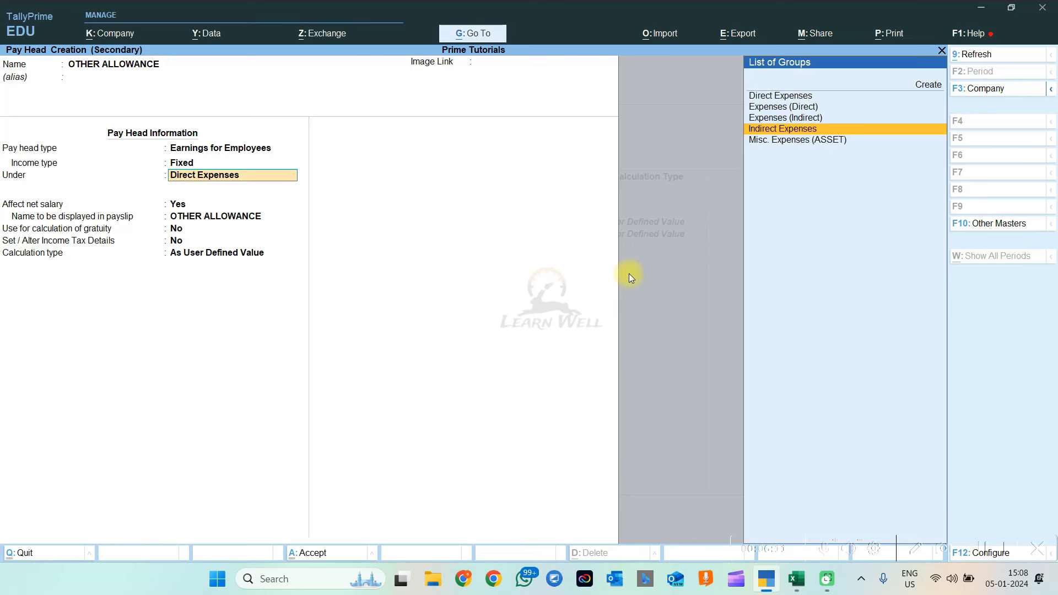
key(Return)
key(Return)
key(Return)
key(Return)
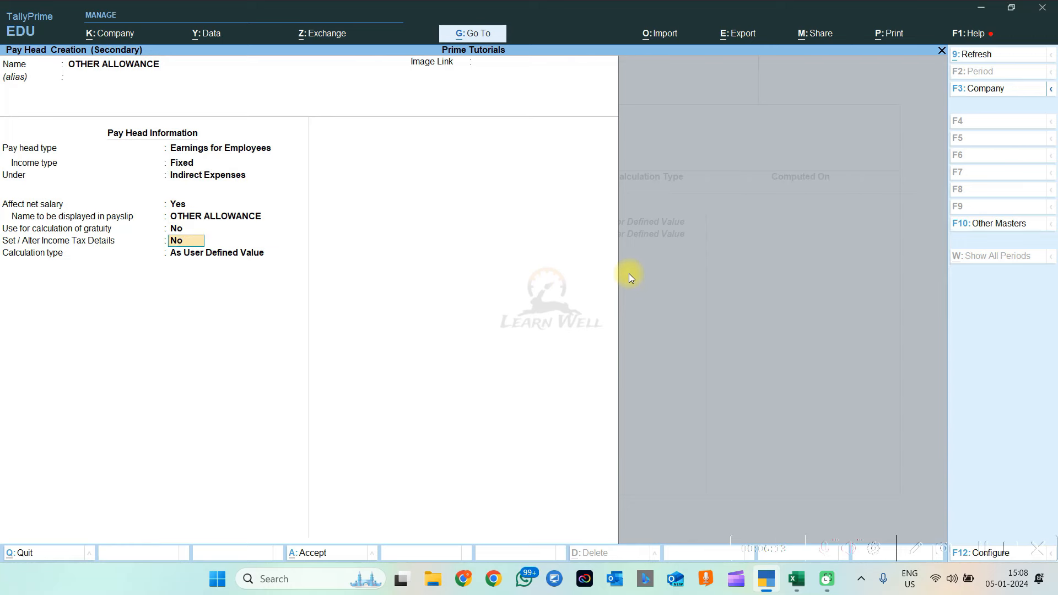
key(Return)
key(Return)
key(Return)
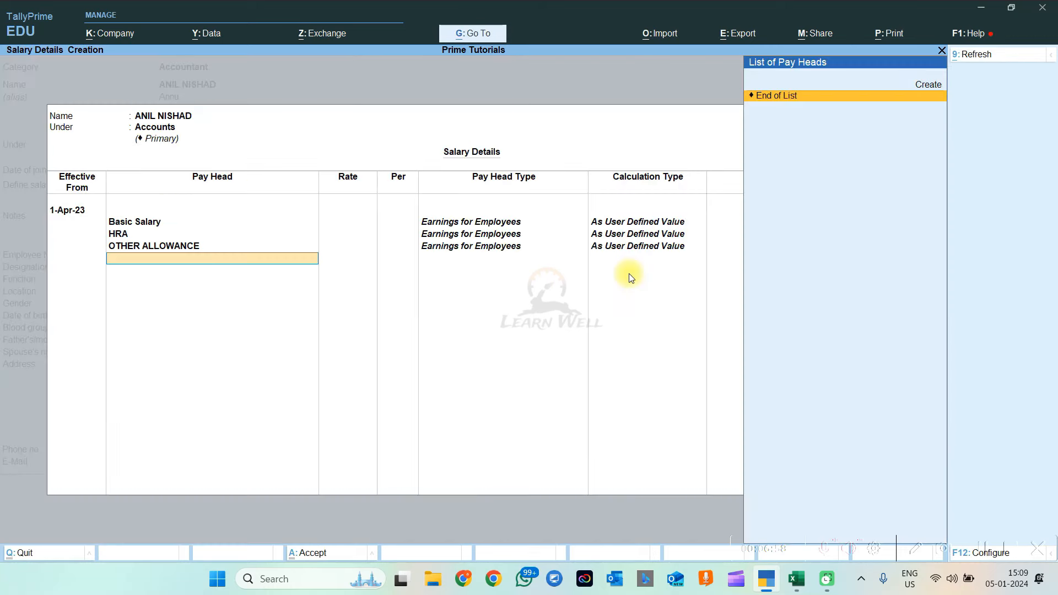
key(alt+Tab)
click(697, 238)
key(Right)
key(Right)
key(Right)
key(Right)
key(Right)
key(Right)
key(Right)
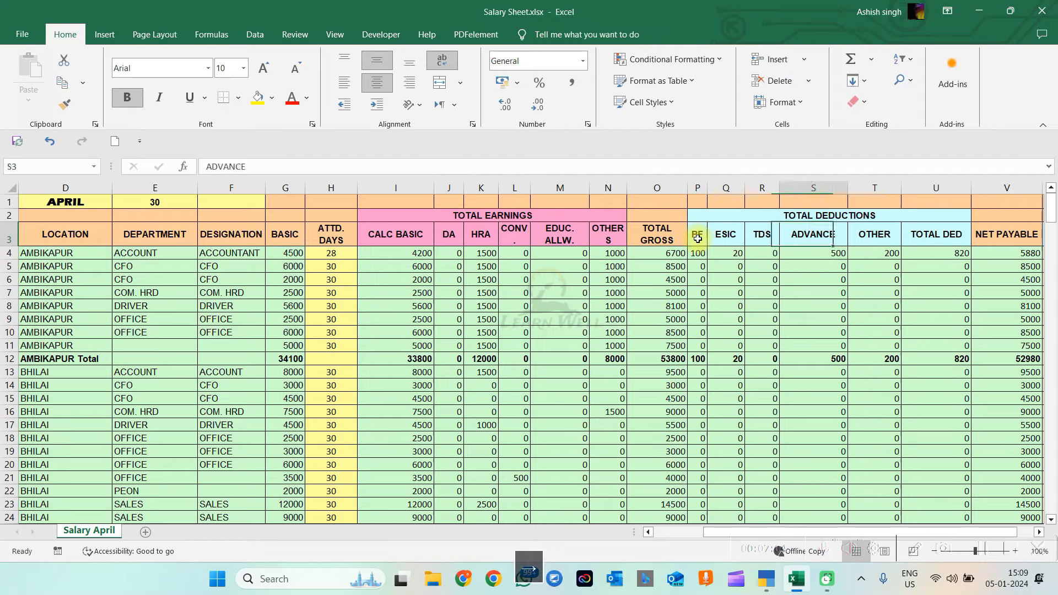
key(Right)
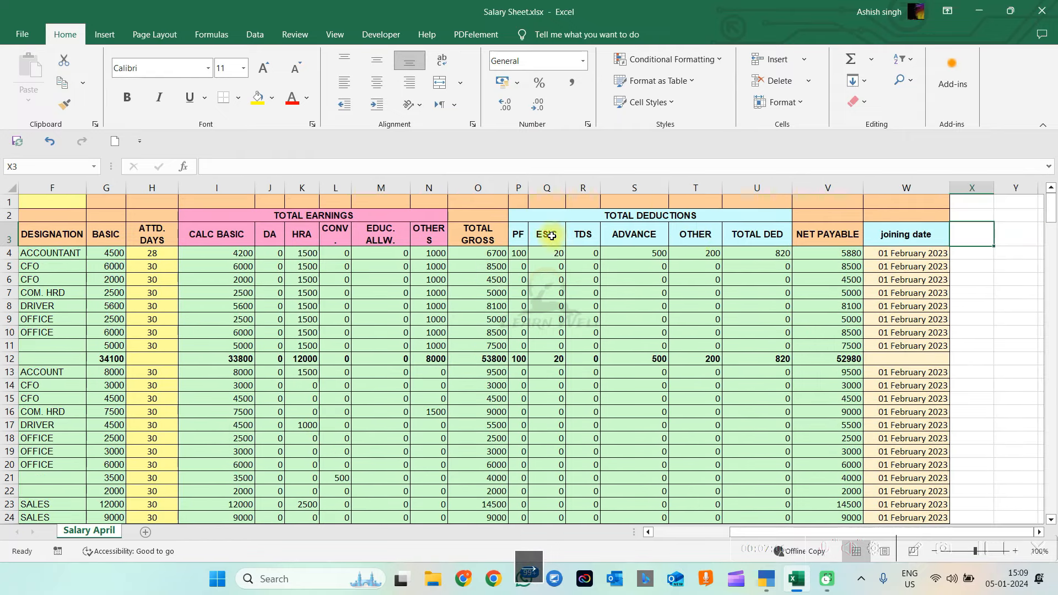
click(523, 236)
key(alt+Tab)
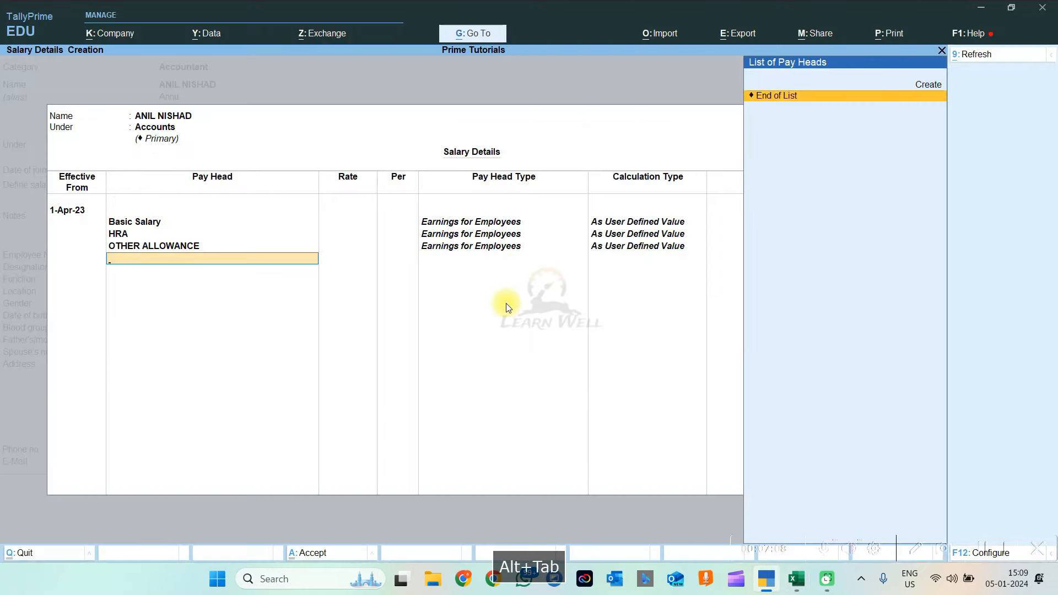
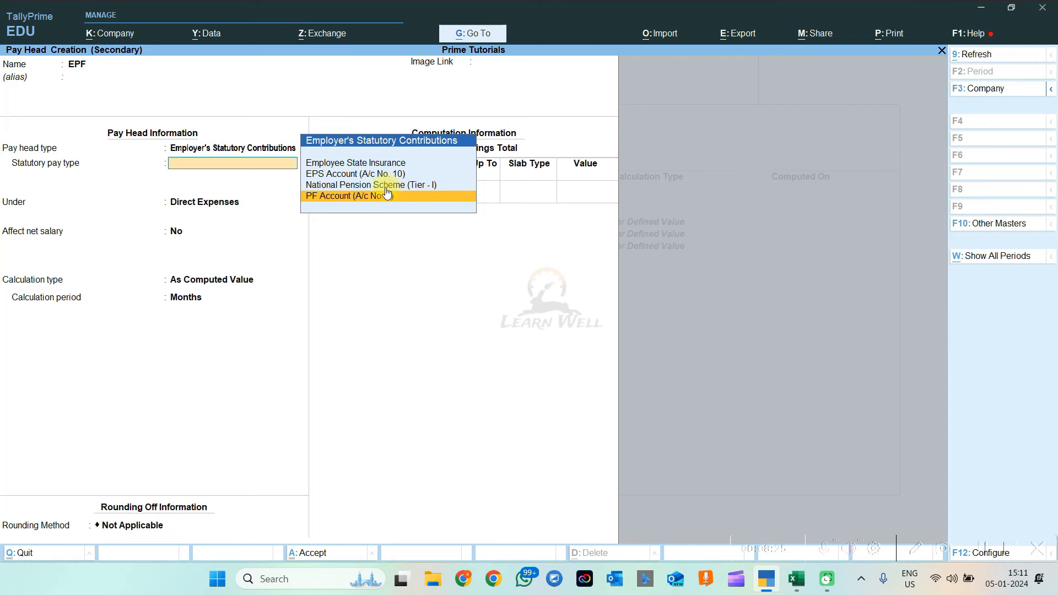
Make EPF a PF Account contribution under Indirect Expenses, net salary unaffected, Normal Rounding with limit 1
click(342, 204)
key(Down)
key(Down)
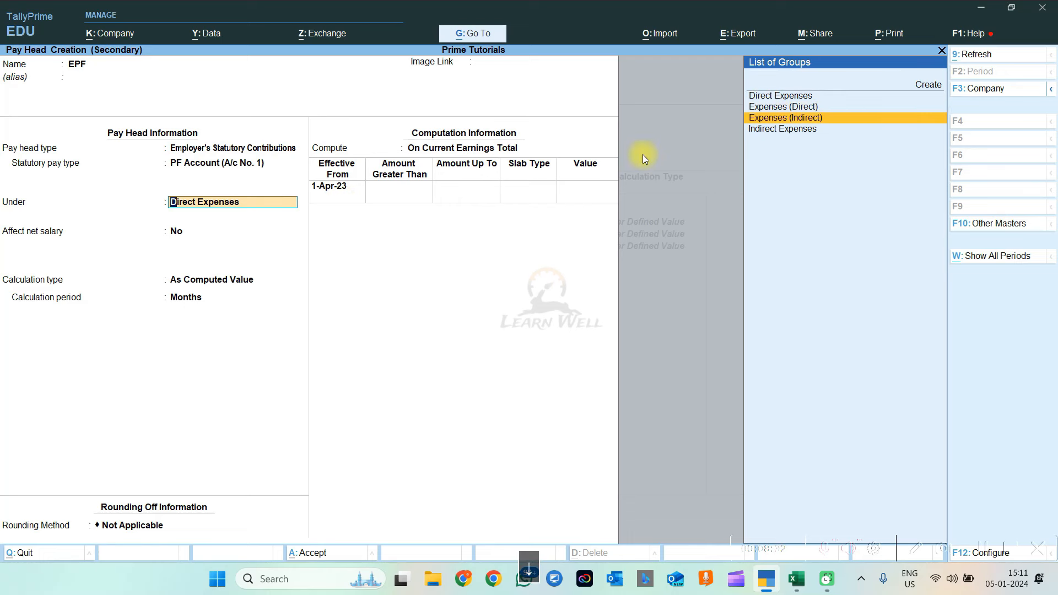
key(Return)
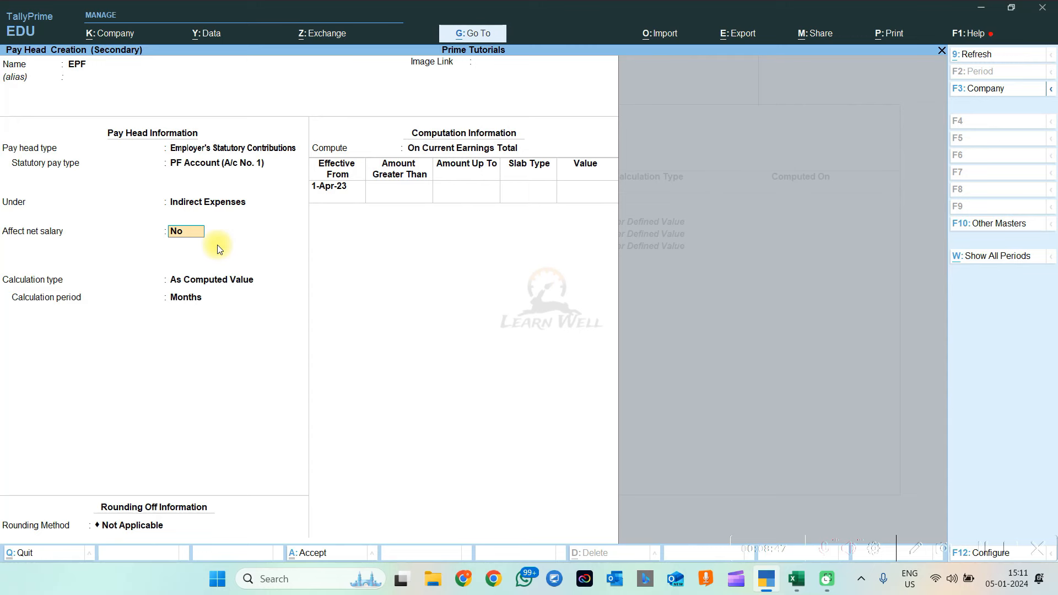
key(Return)
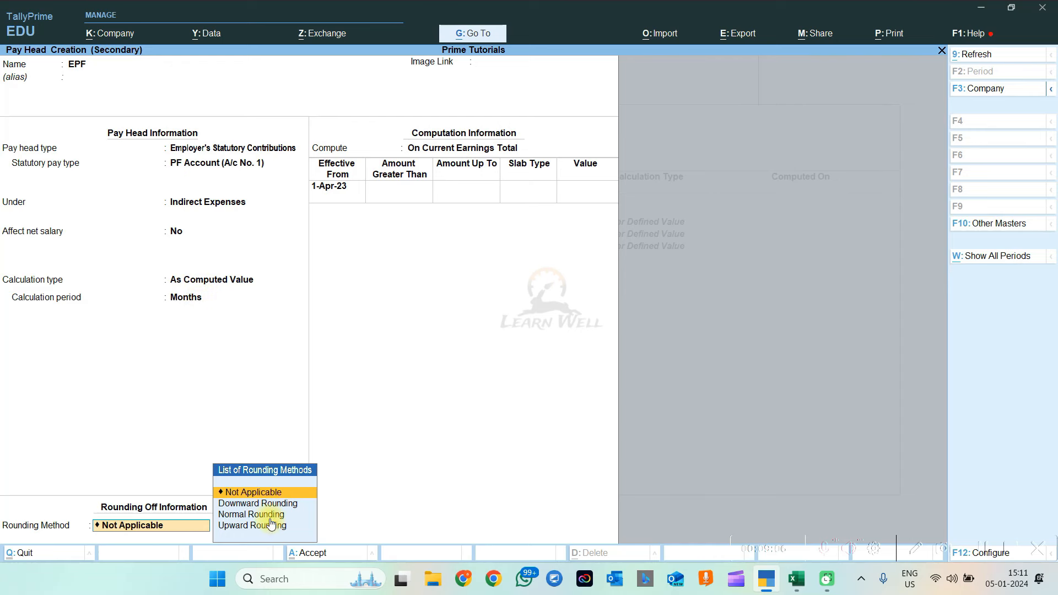
key(Down)
key(Down)
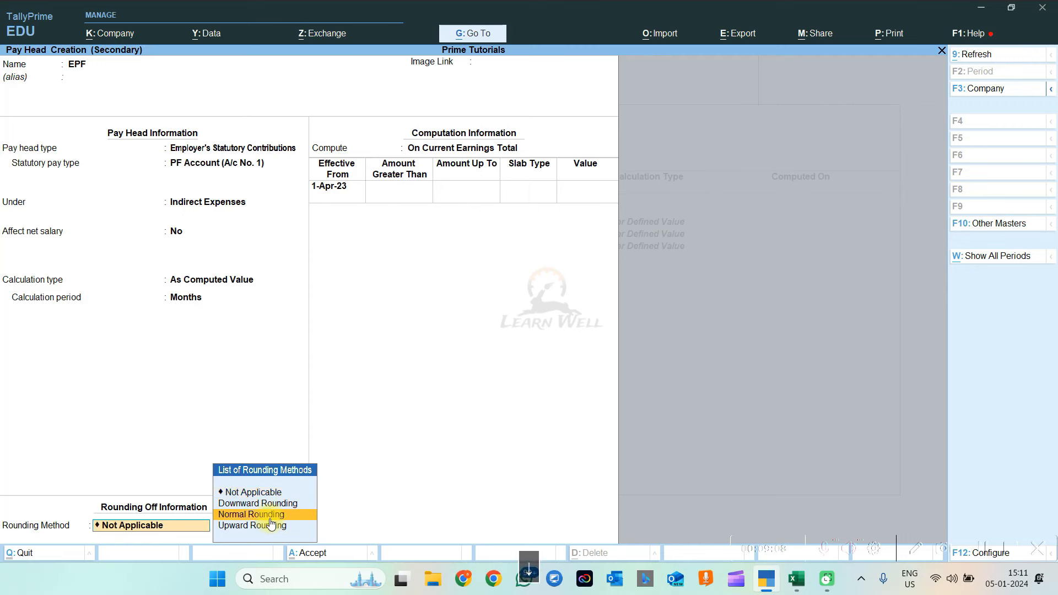
key(Return)
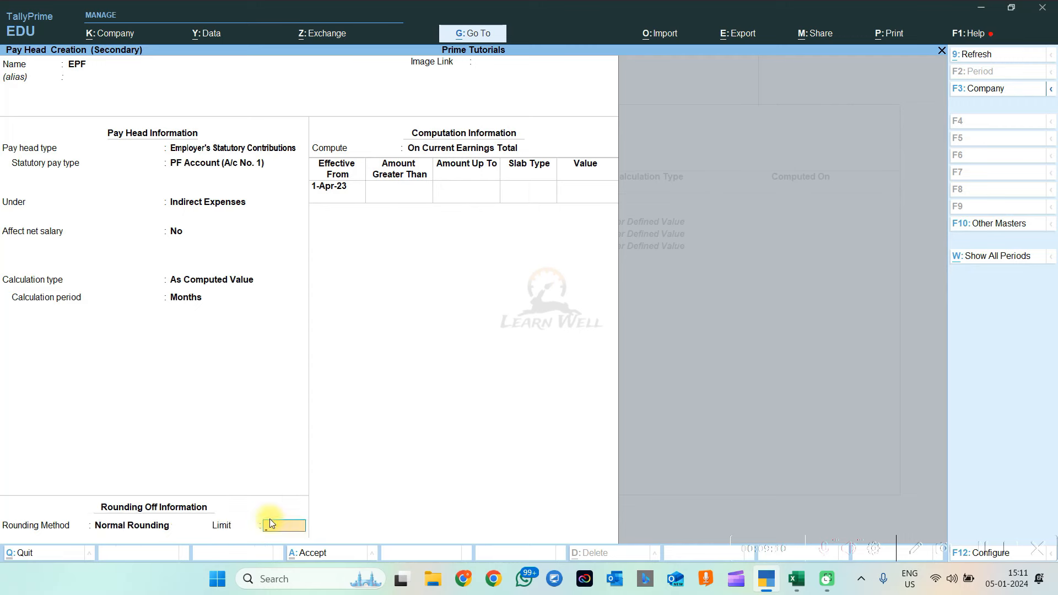
text(1)
key(Return)
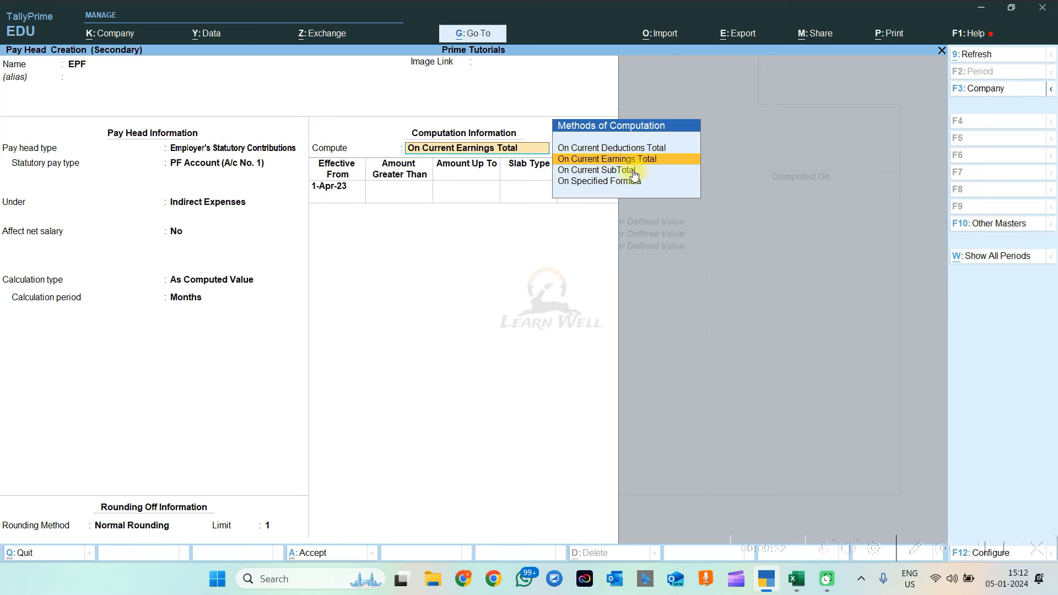
Compute EPF on current earnings total from 1-Apr-23 at 3.70% on earnings up to 10,000
key(Return)
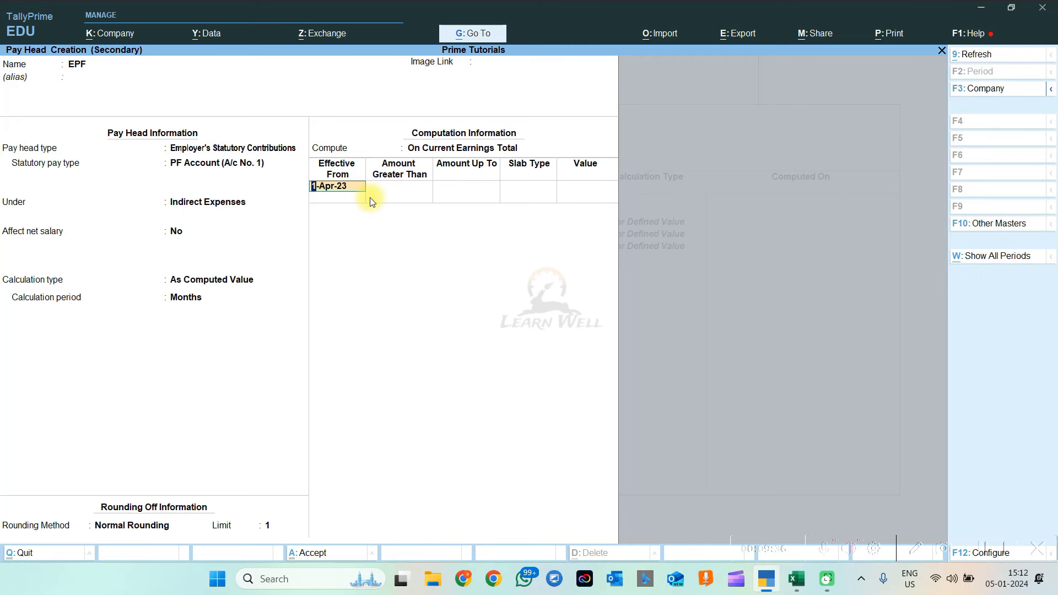
key(Return)
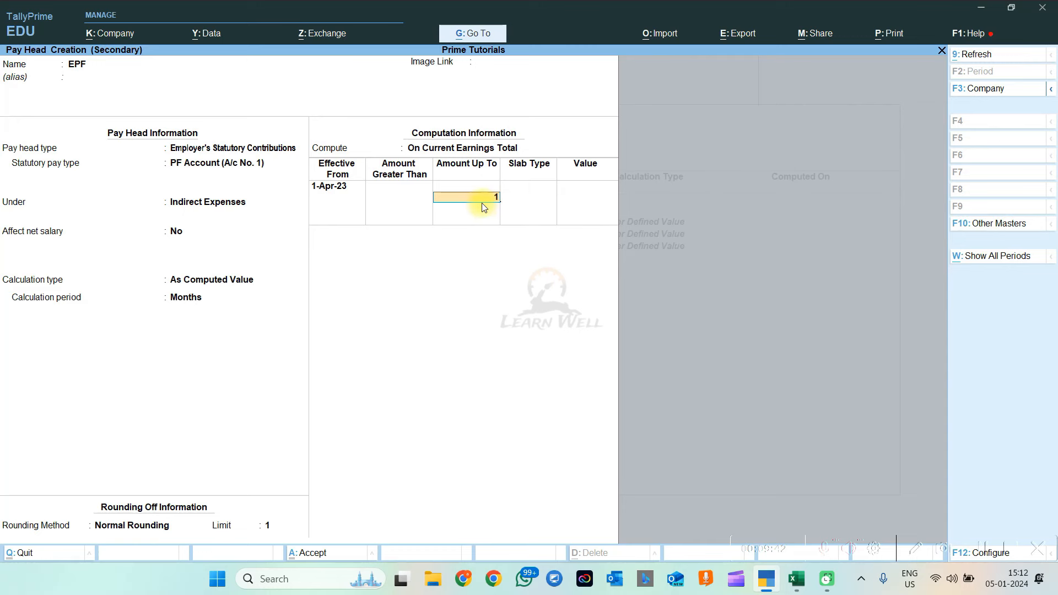
key(Return)
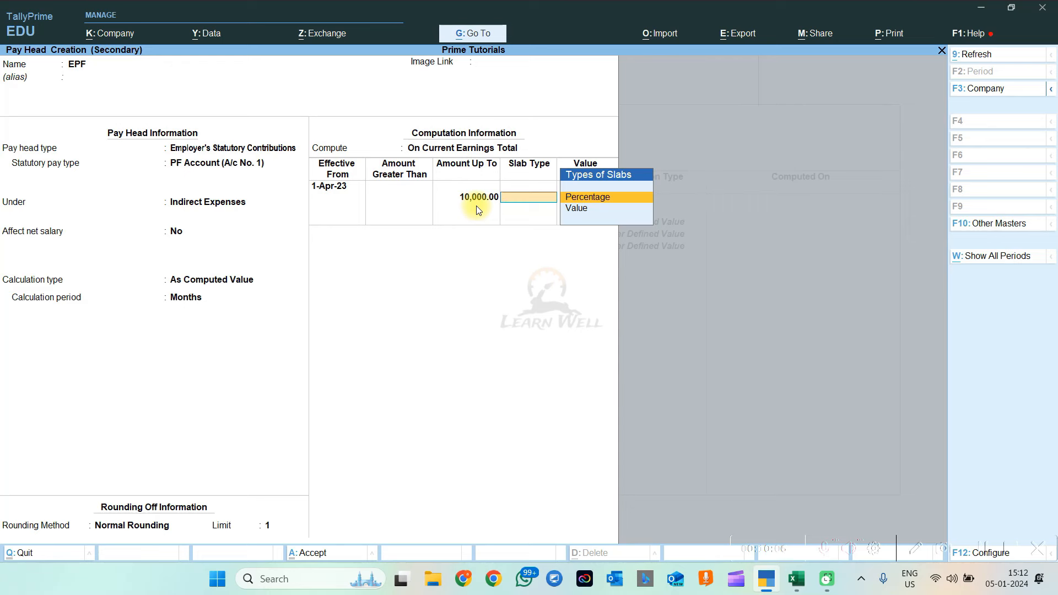
key(Down)
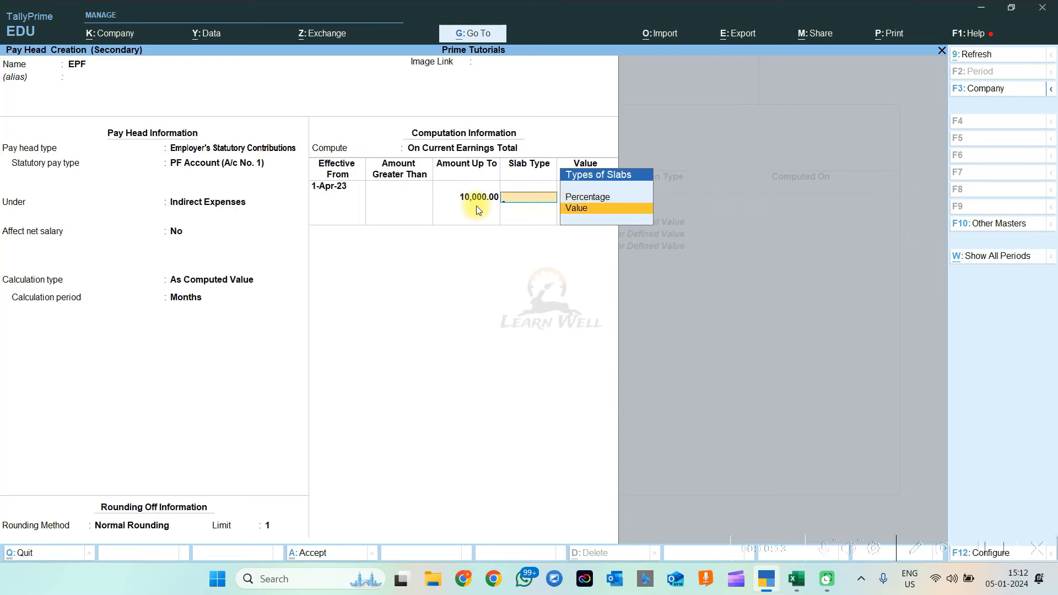
key(Up)
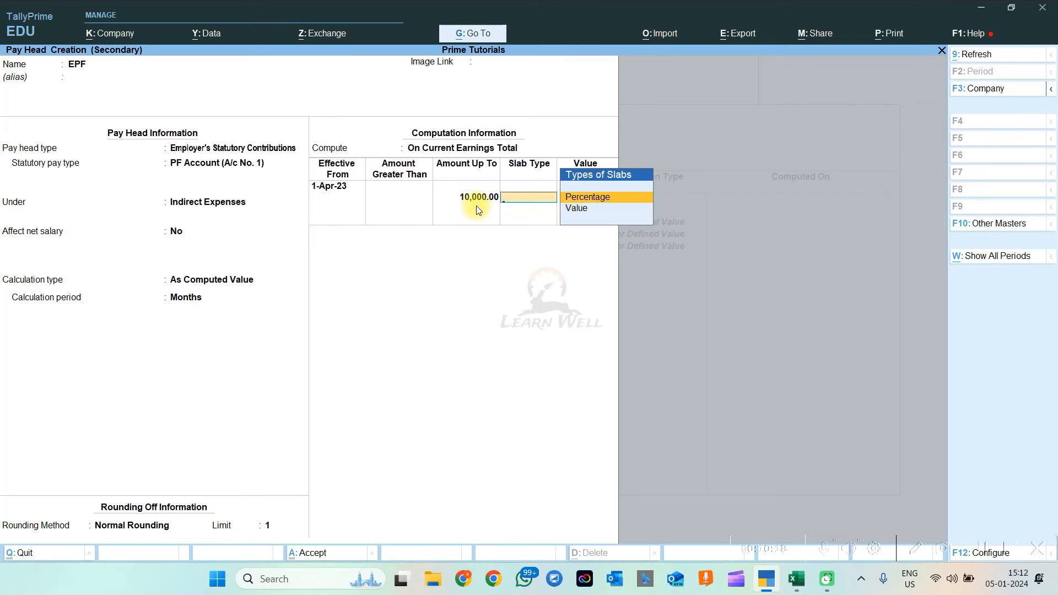
key(Return)
text(3.7)
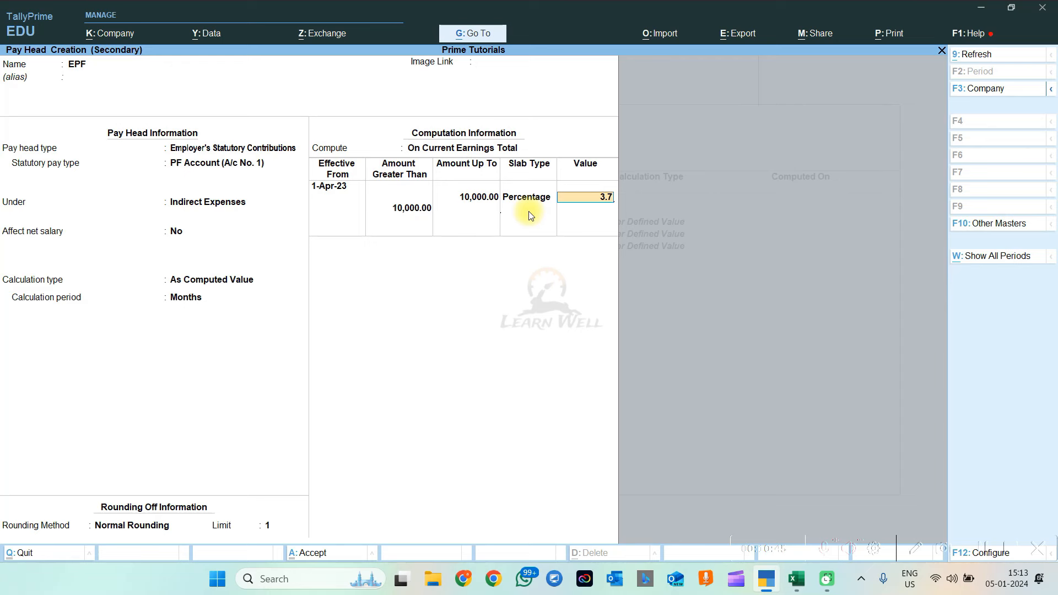
key(Return)
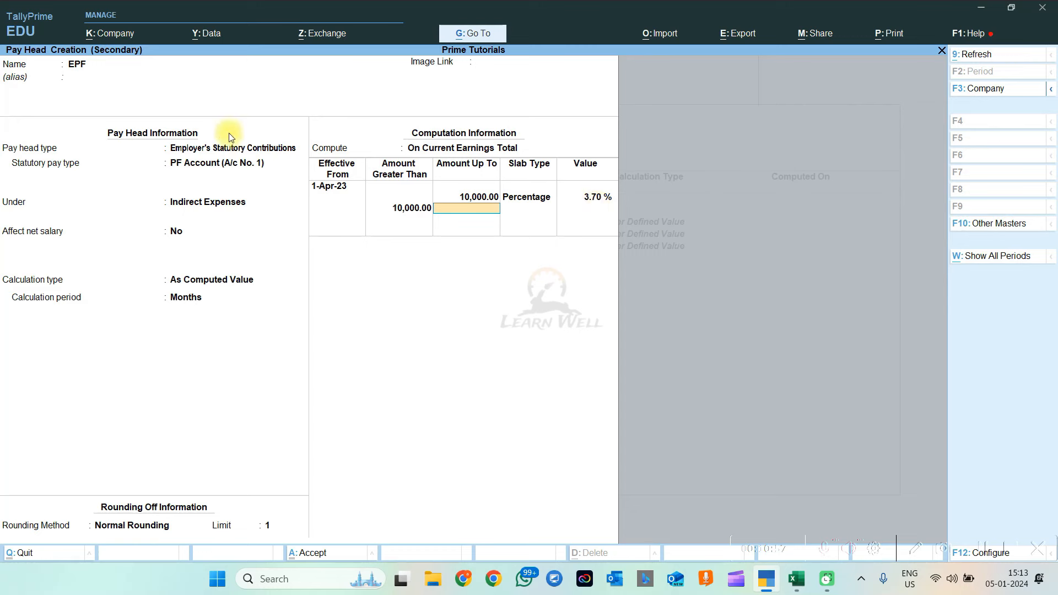
Add a second EPF slab at 0% above 10,000 and finish the slab table
key(Return)
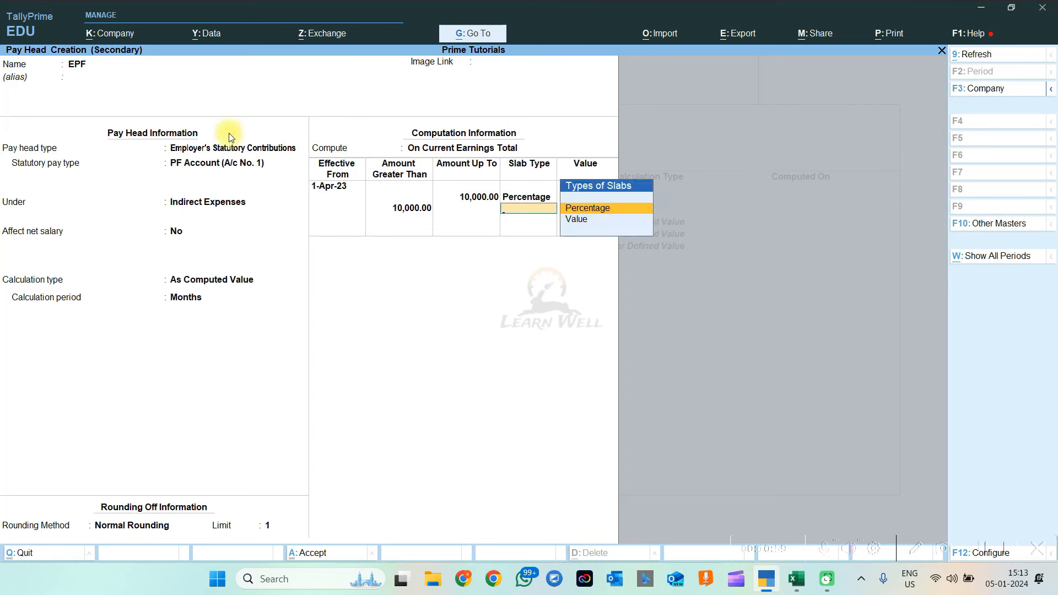
key(Return)
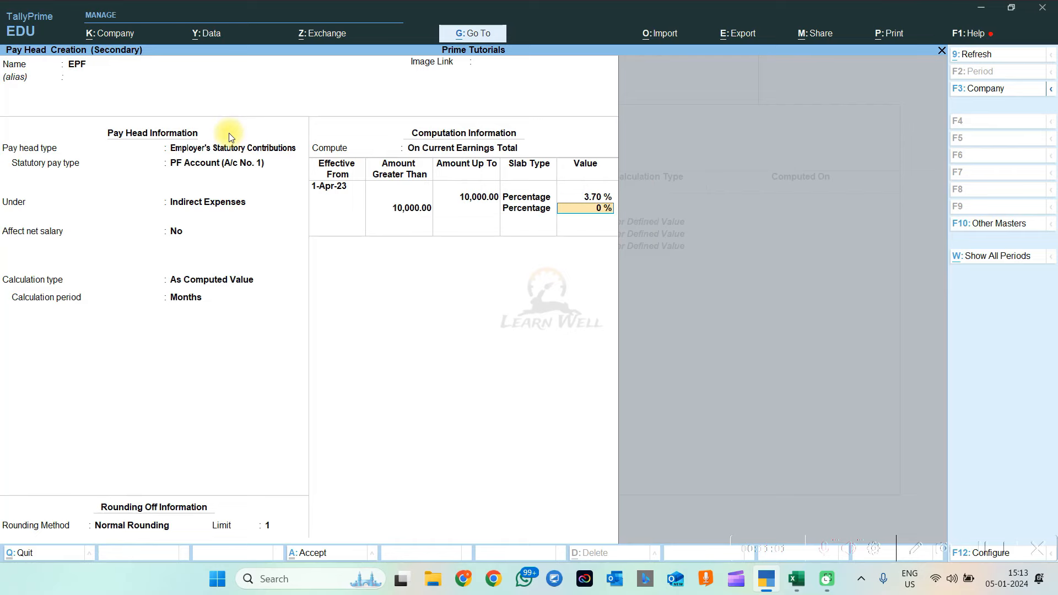
key(Return)
key(Return)
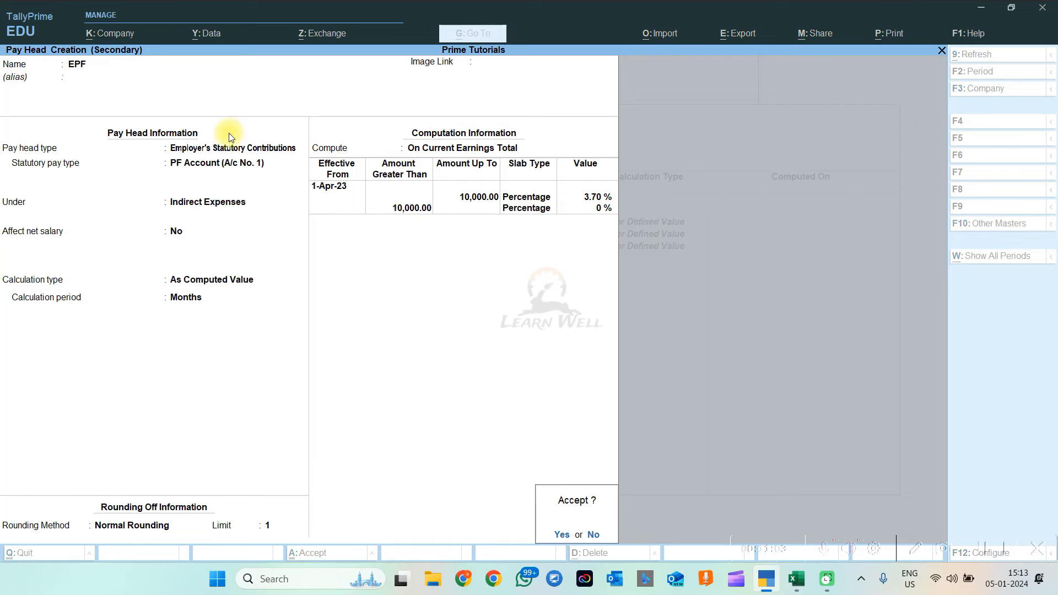
key(Return)
Save the EPF pay head and check the ESIC column in the Excel salary sheet
key(alt+Tab)
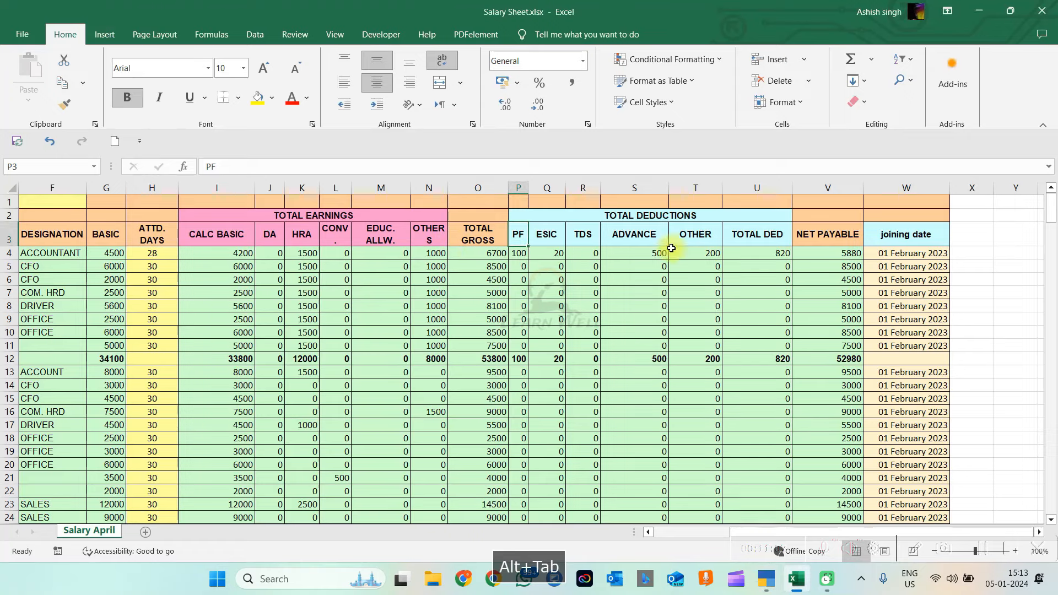
click(548, 235)
key(alt+Tab)
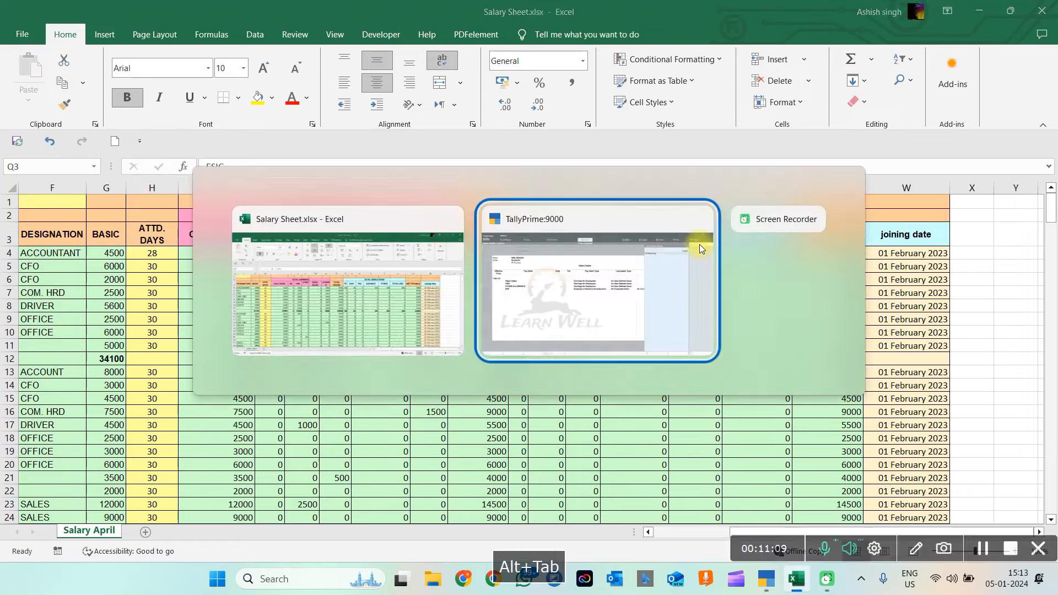
Create a new pay head named ESIC of type Employer's Statutory Contributions
key(alt+c)
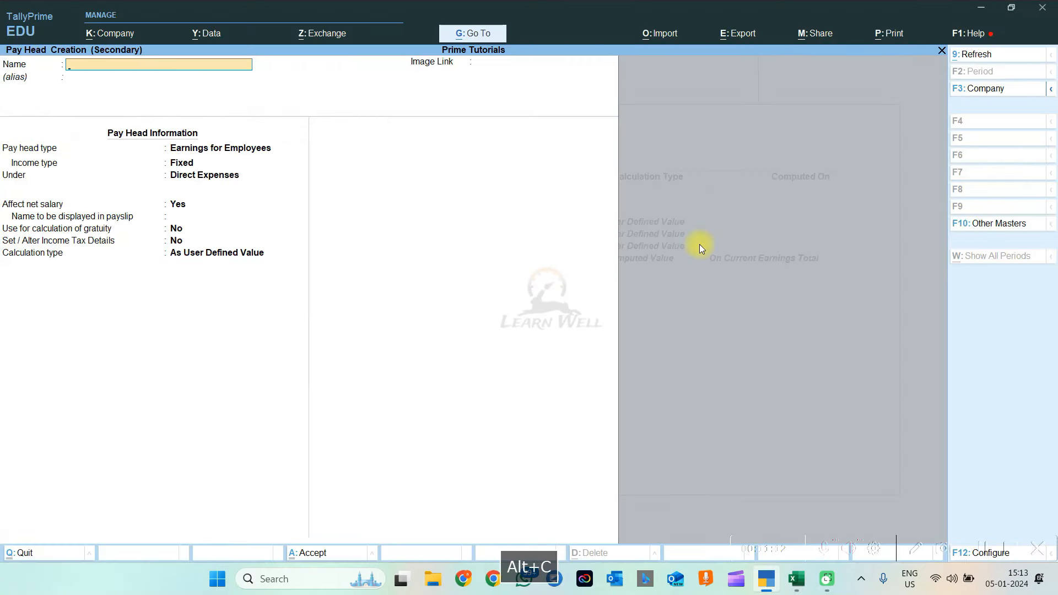
text(ESCI)
key(BackSpace)
key(BackSpace)
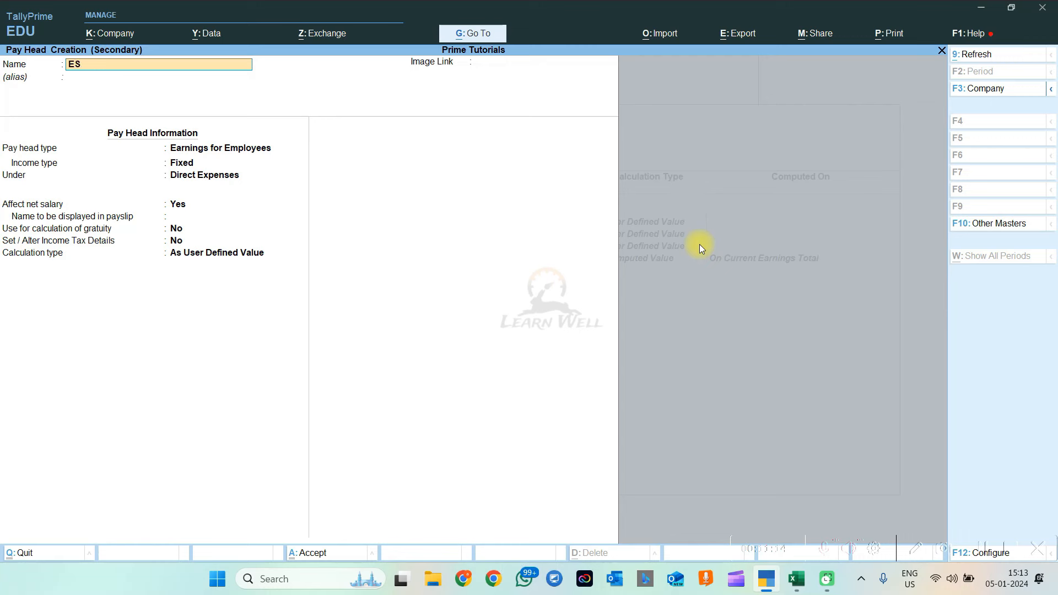
text(IC)
key(Return)
key(Return)
key(Return)
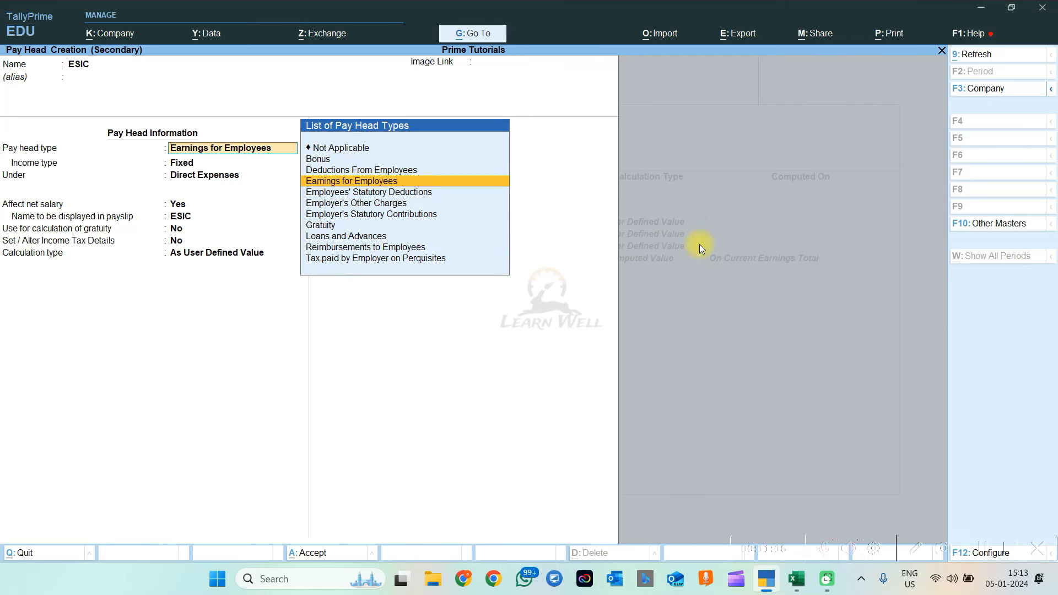
key(Down)
key(Down)
key(Down)
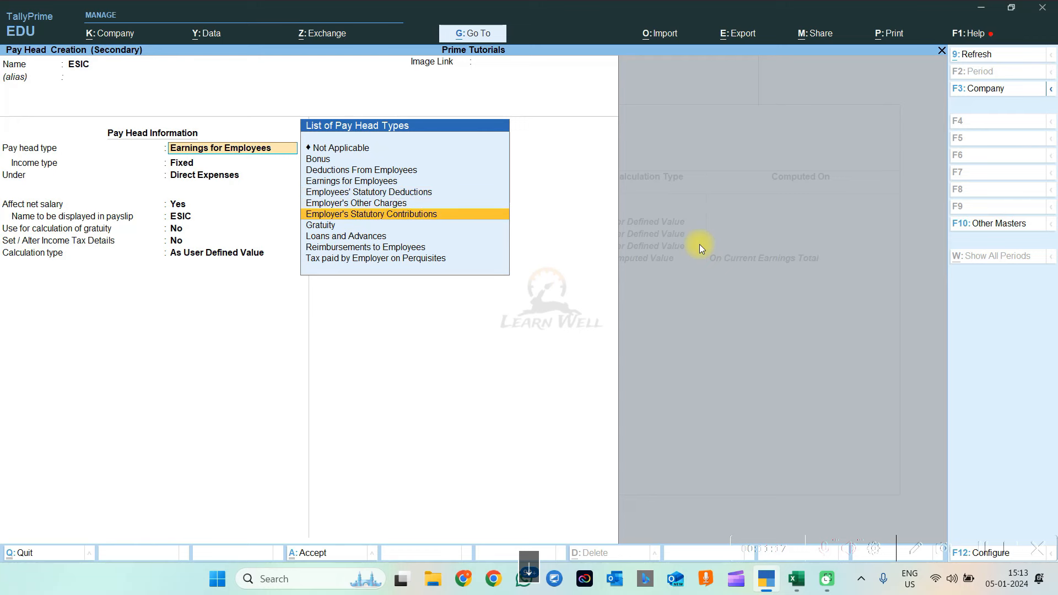
key(Return)
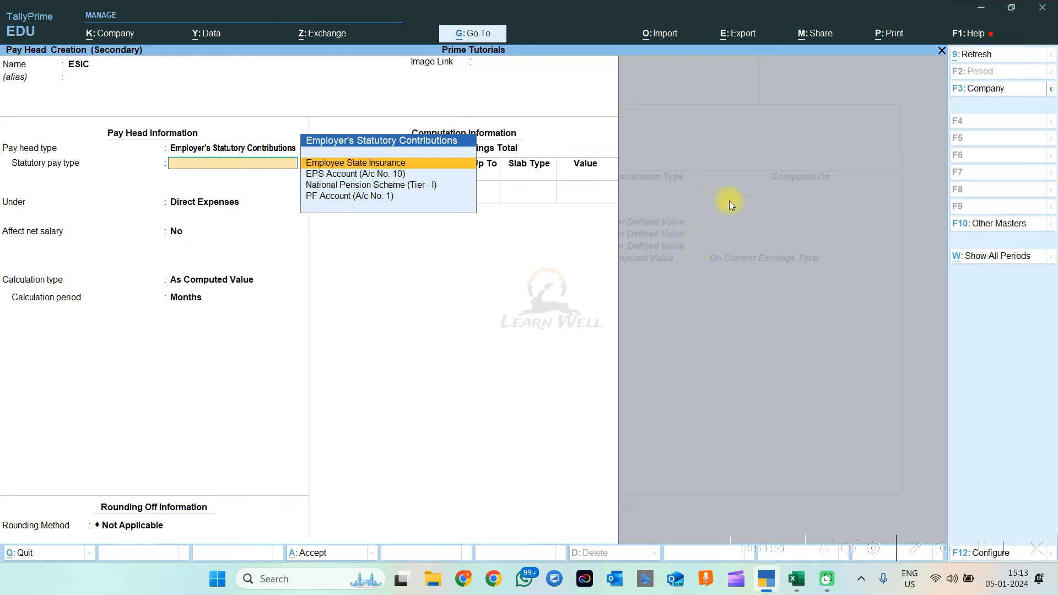
Make ESIC an Employee State Insurance contribution under Indirect Expenses, not affecting net salary
click(385, 165)
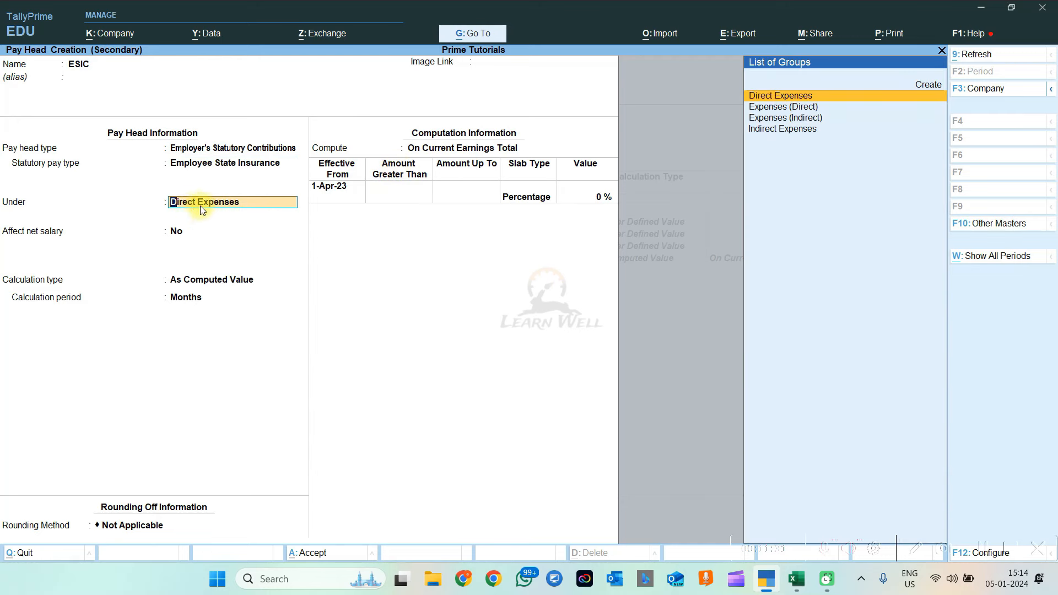
key(Down)
key(Down)
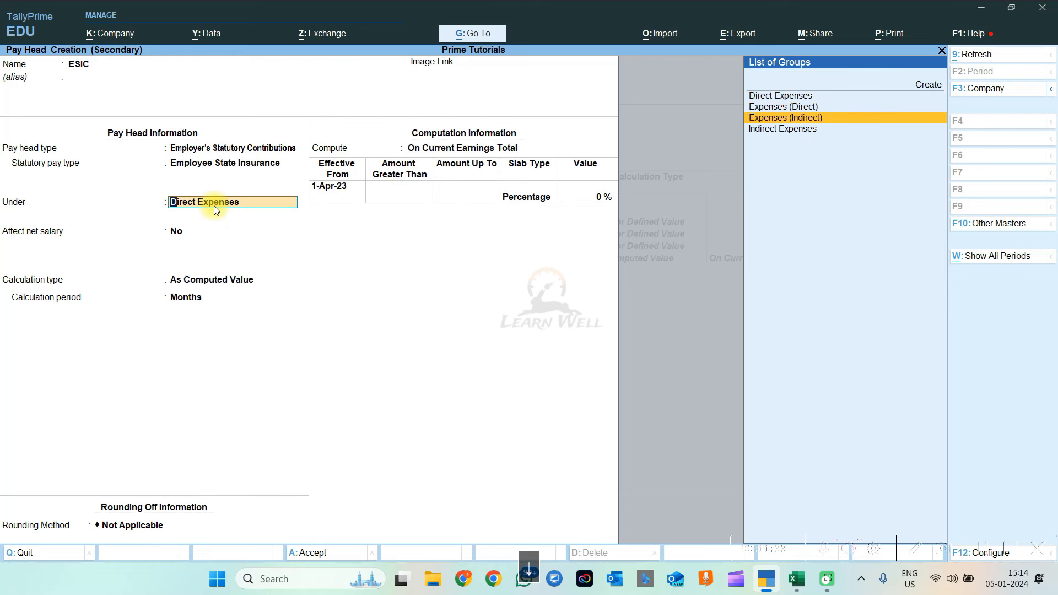
key(Return)
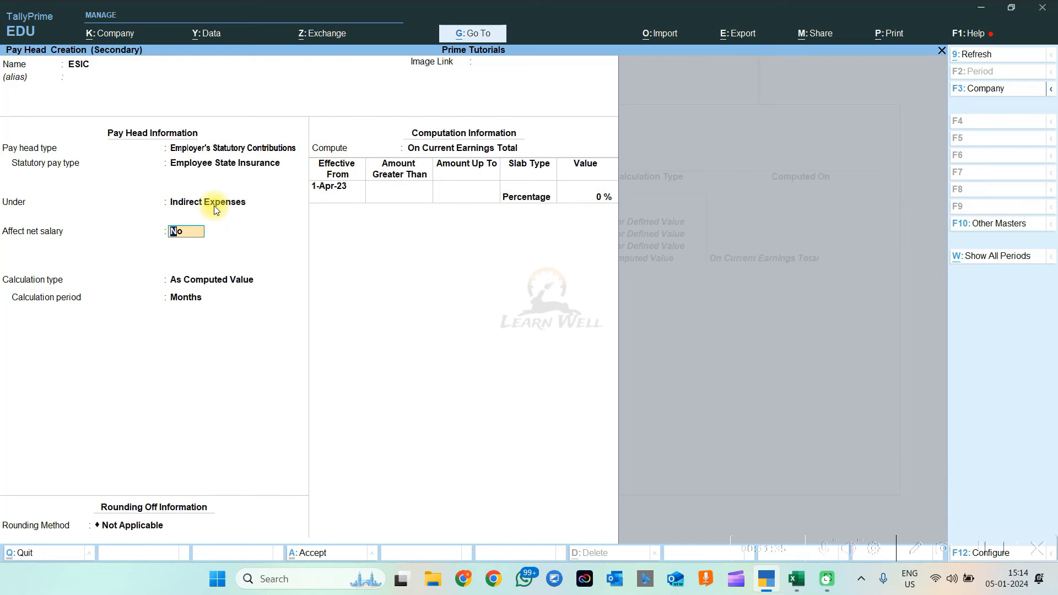
key(Return)
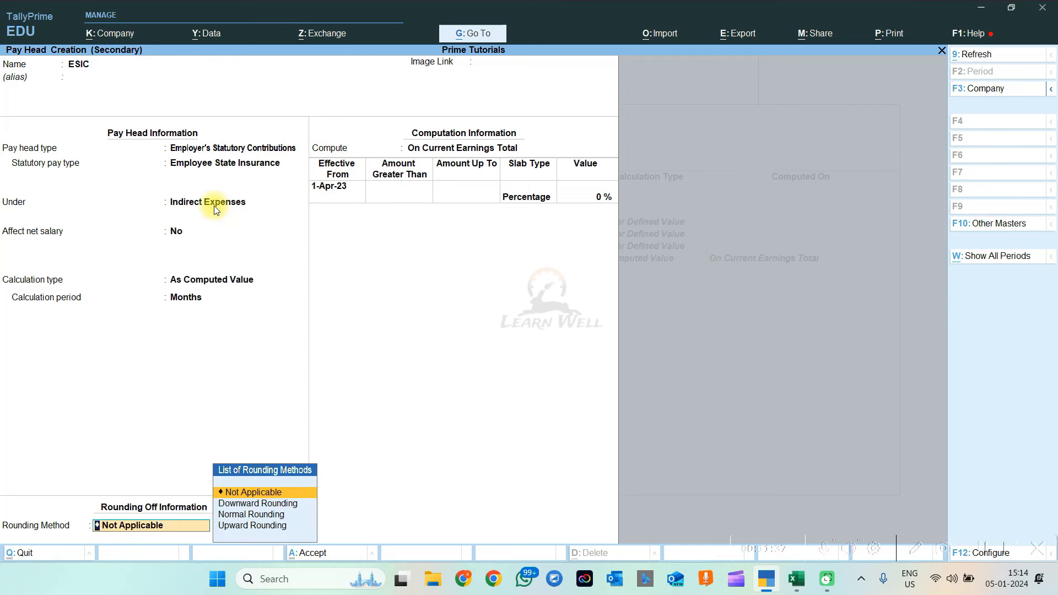
Give ESIC Normal Rounding with limit 1 and a 1.76% rate on current earnings total
key(Down)
key(Down)
key(Down)
key(Up)
key(Return)
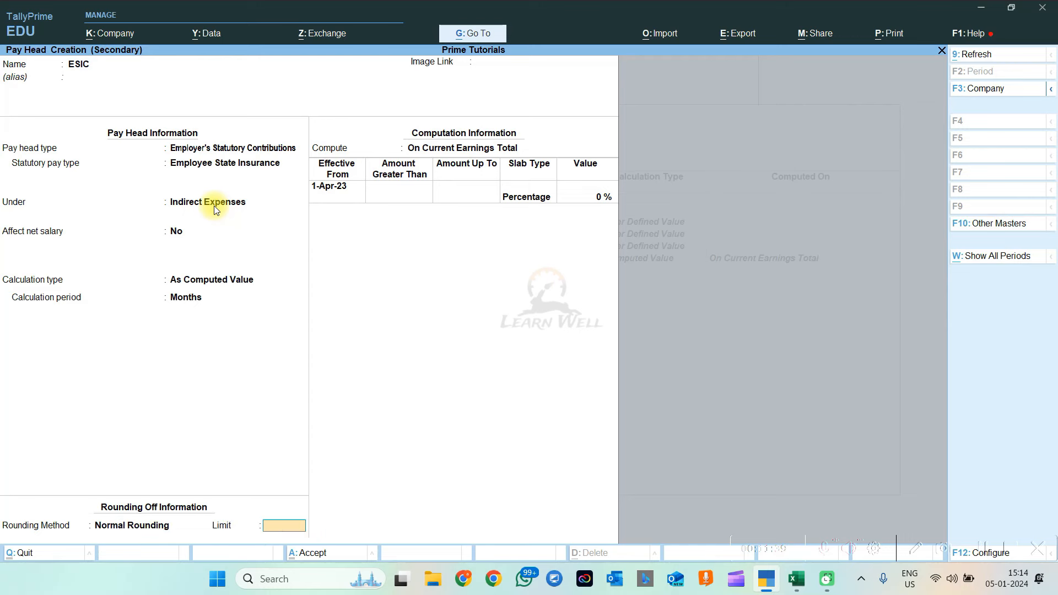
text(1)
key(Return)
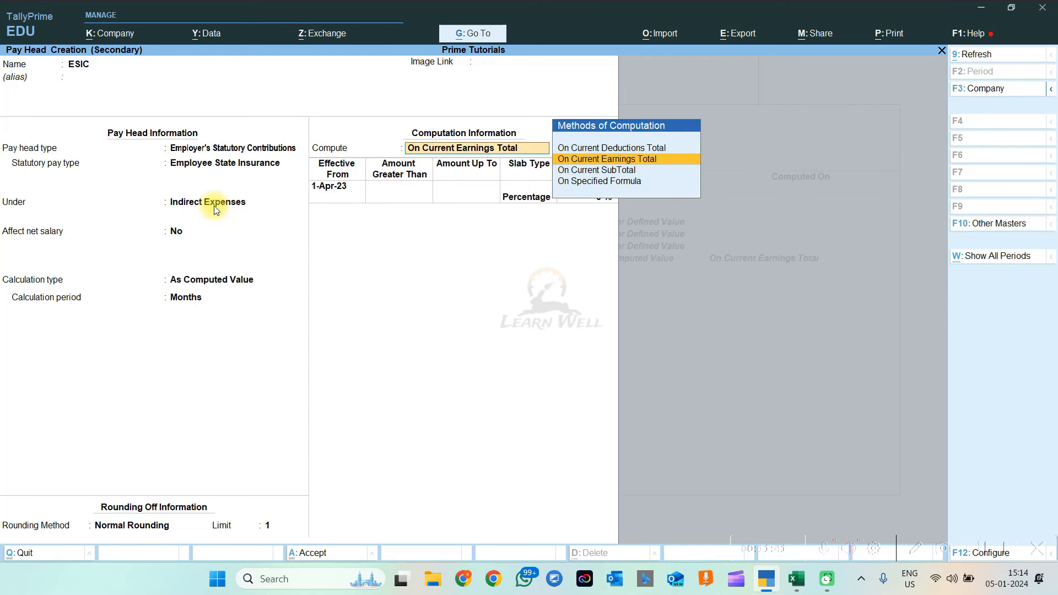
key(Return)
key(Return)
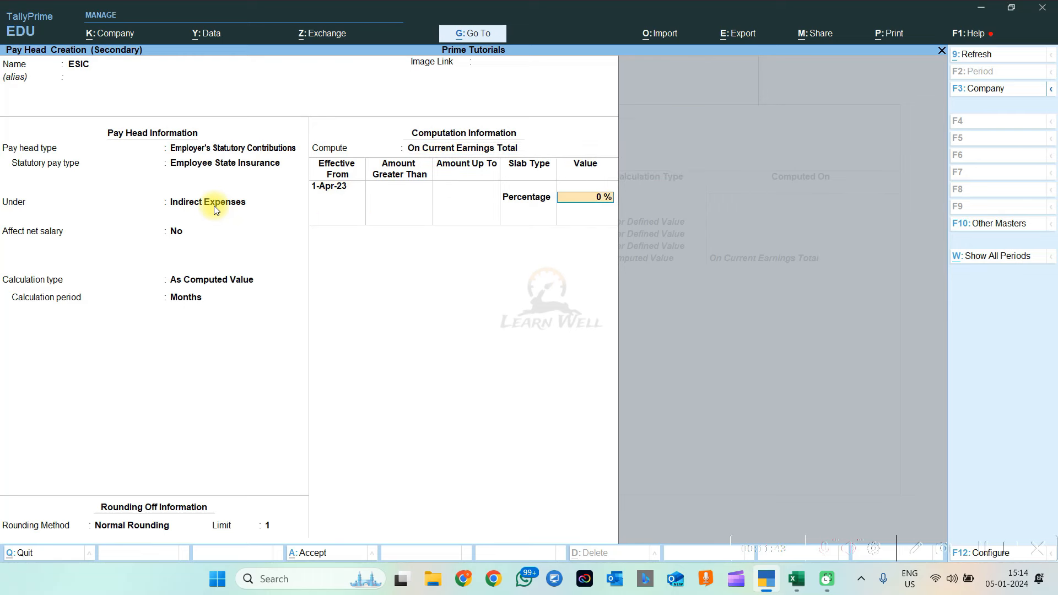
text(1.76)
key(Return)
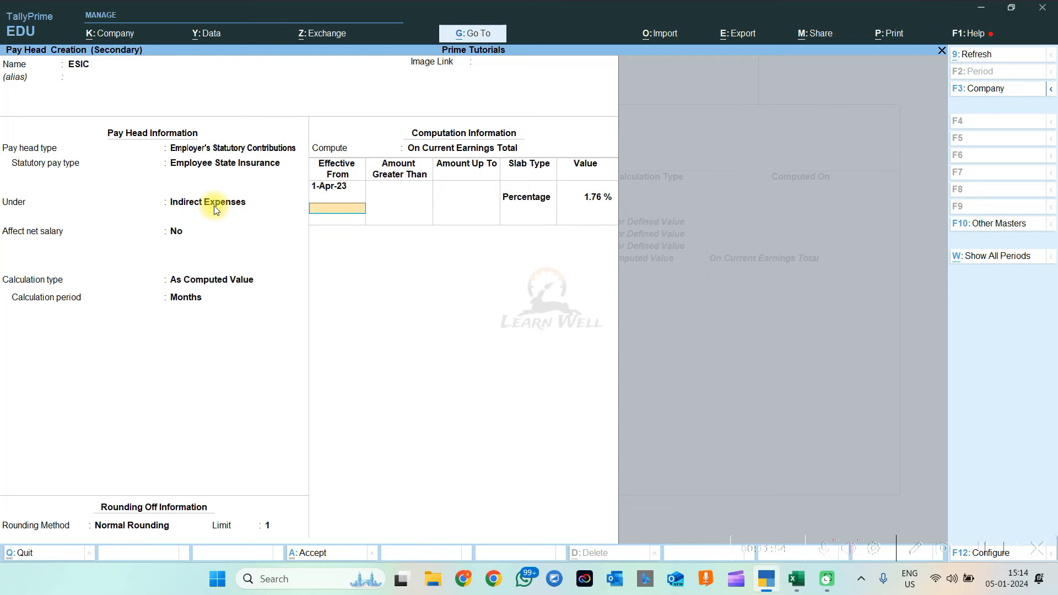
key(Return)
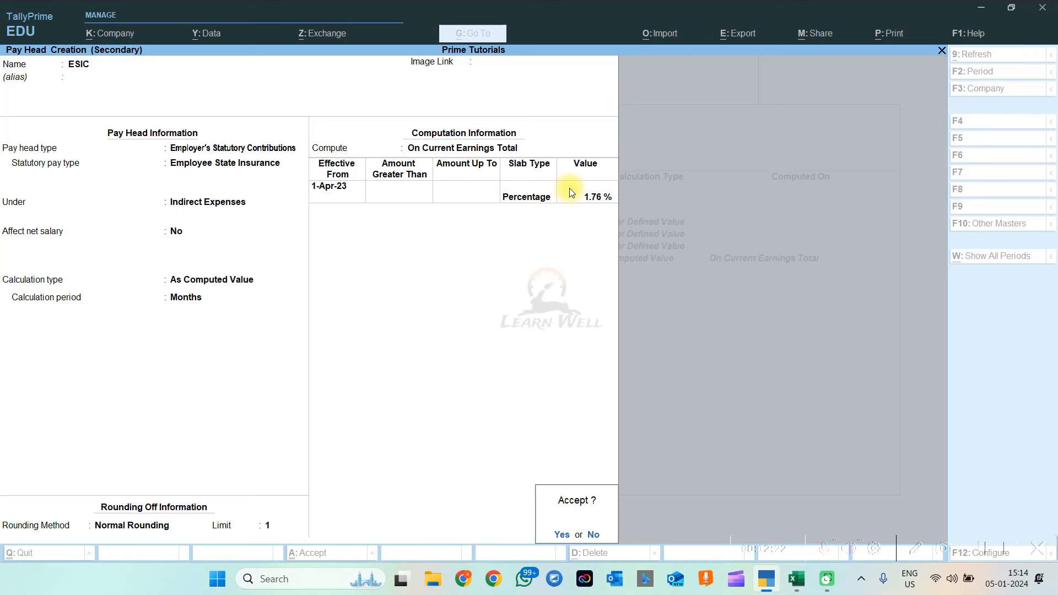
key(Return)
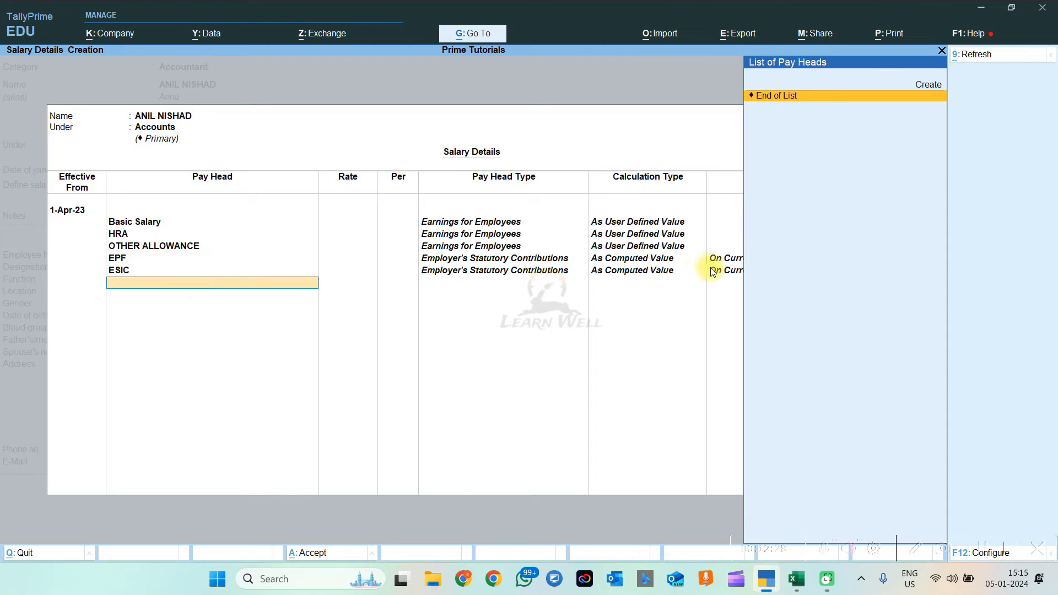
key(alt+Tab)
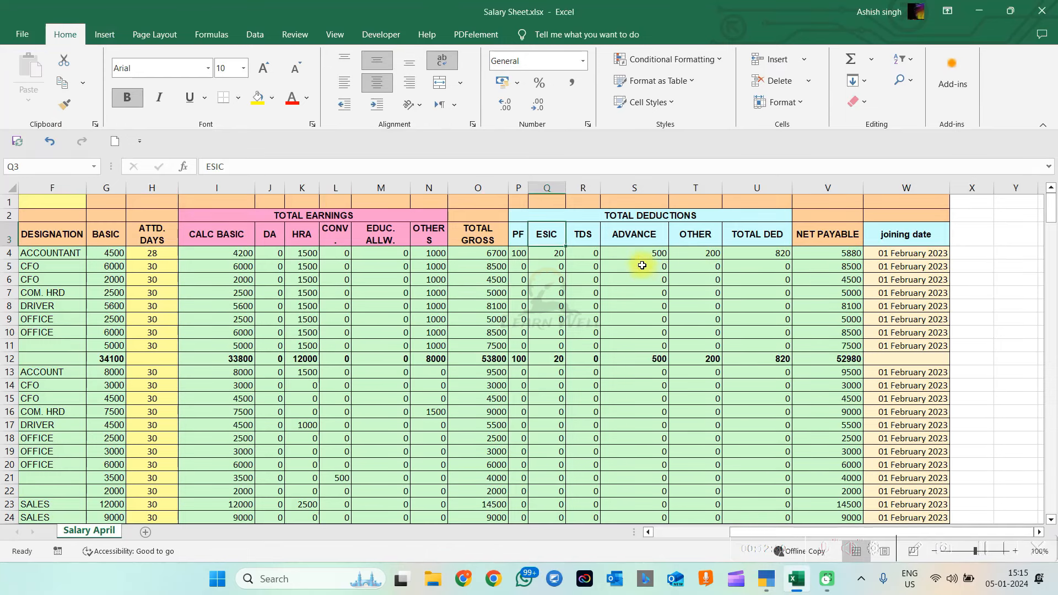
click(644, 242)
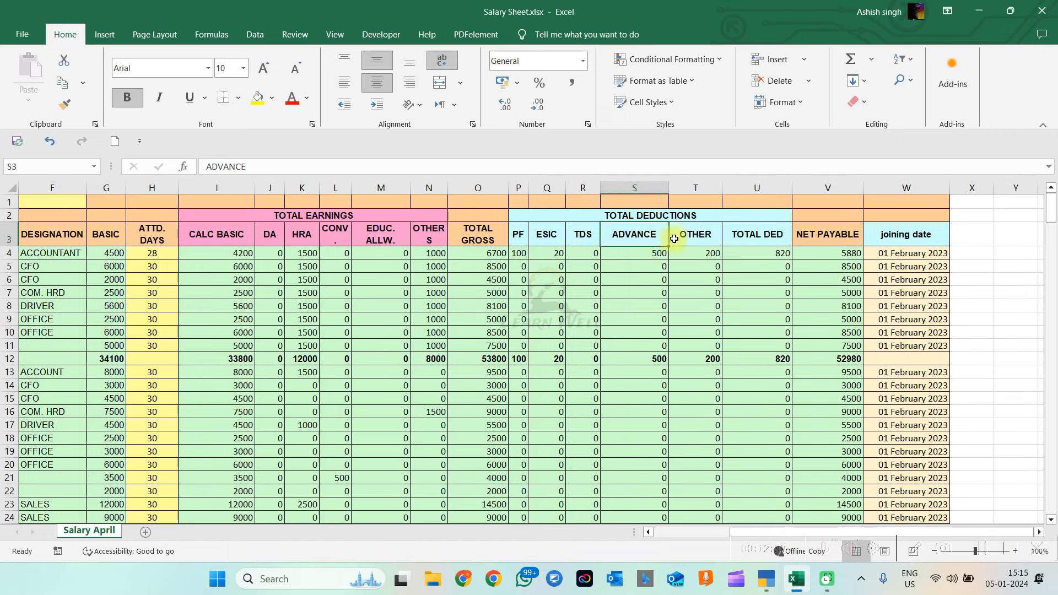
click(692, 236)
click(646, 243)
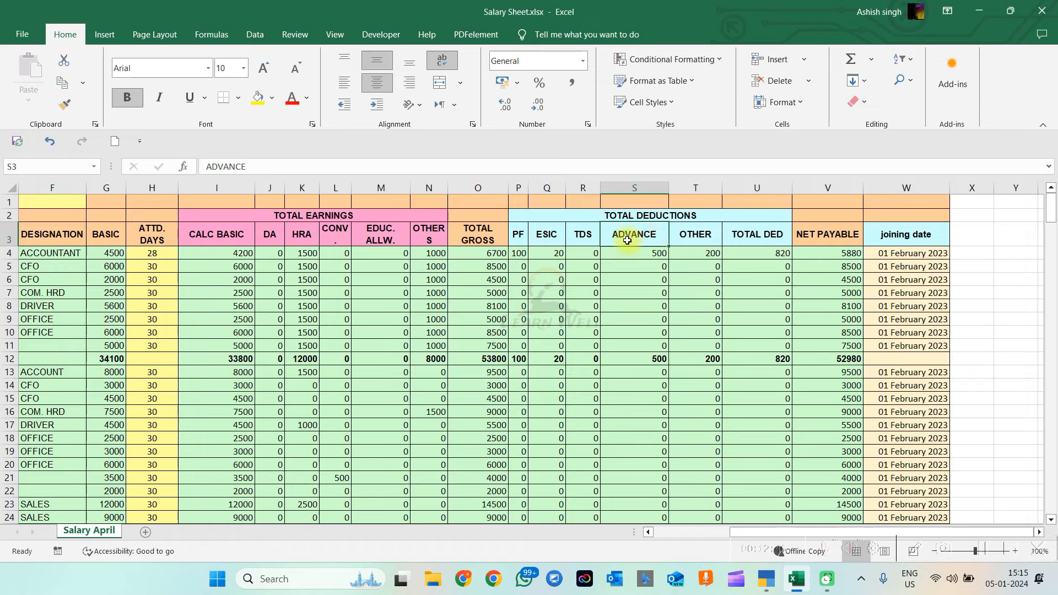
drag(579, 235, 518, 231)
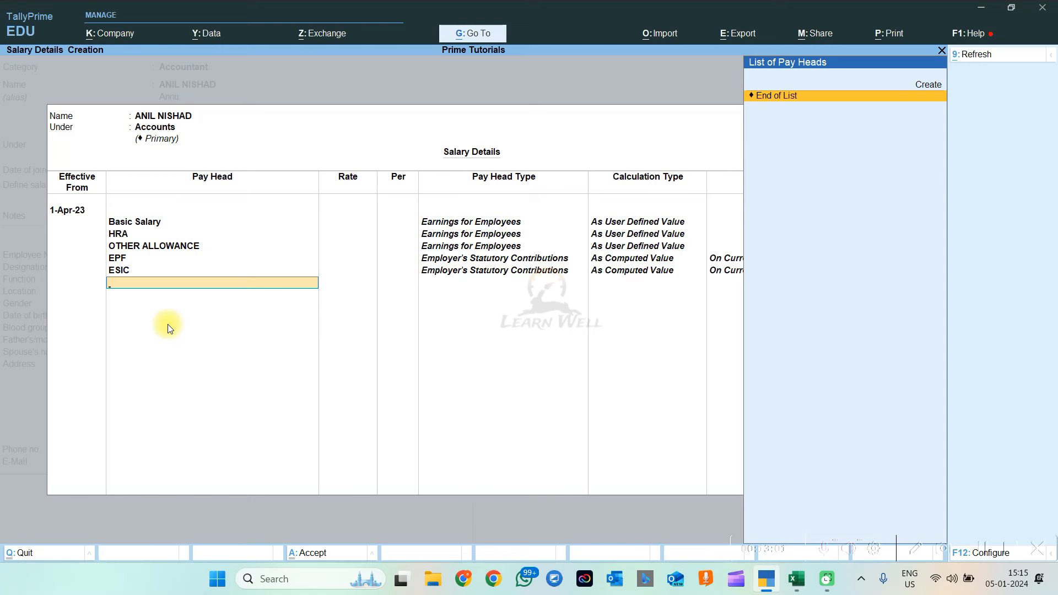
key(Return)
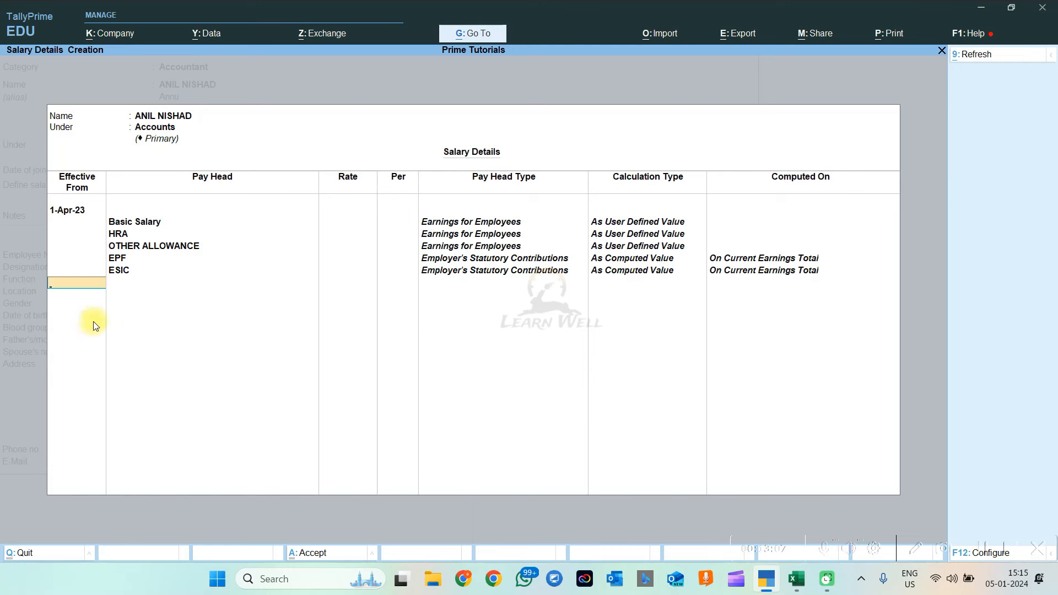
text(1.10)
key(Return)
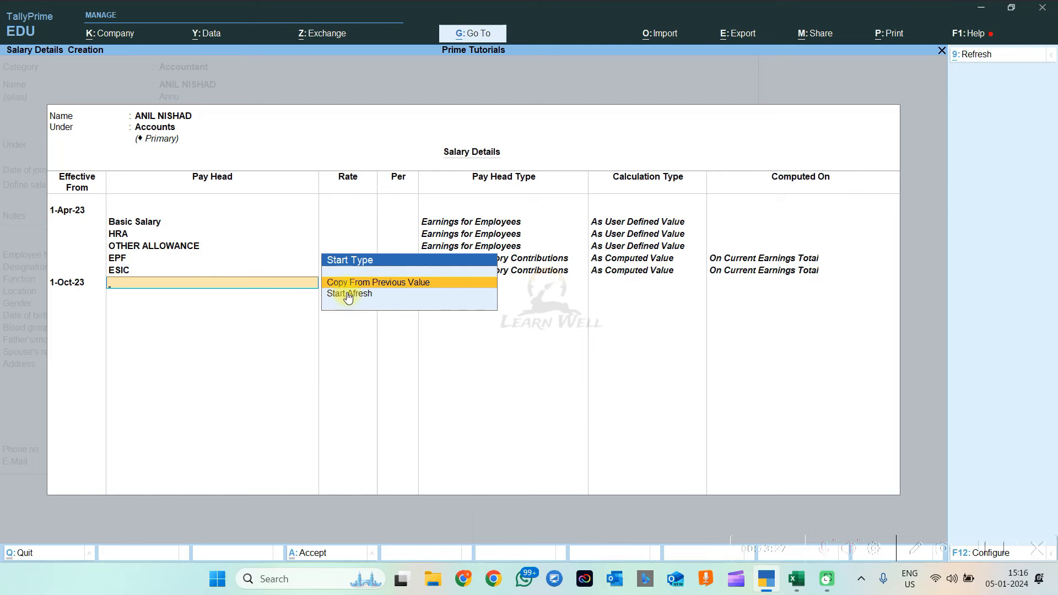
key(Down)
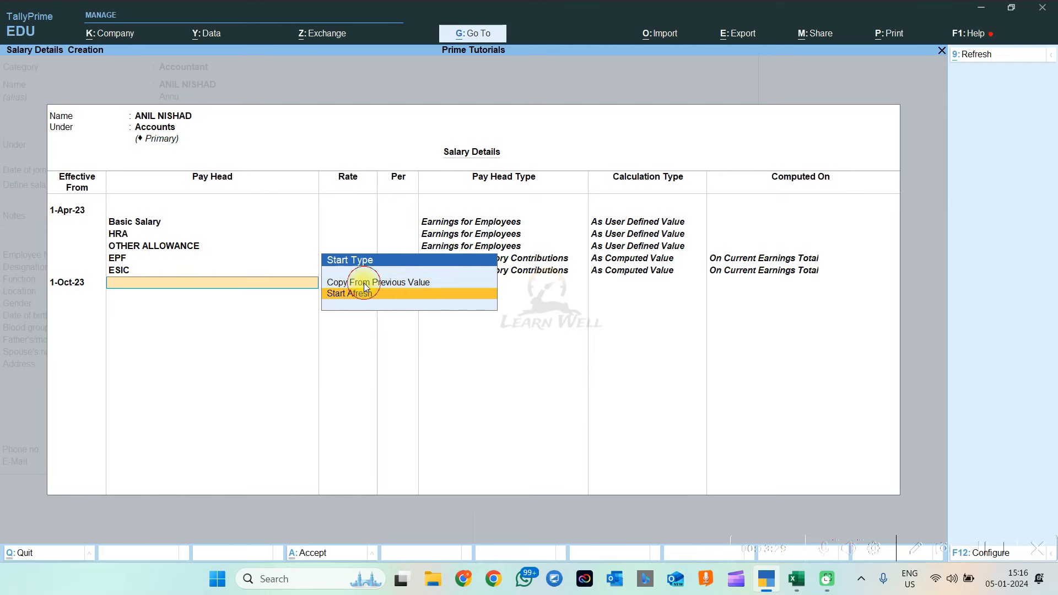
click(364, 283)
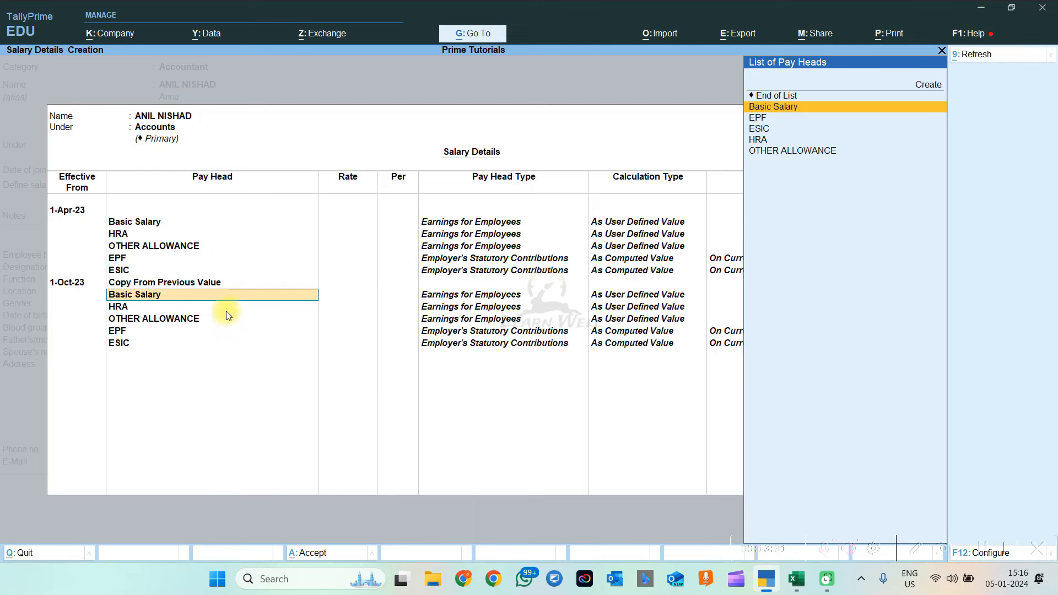
key(Down)
key(Down)
key(Down)
key(Down)
key(Down)
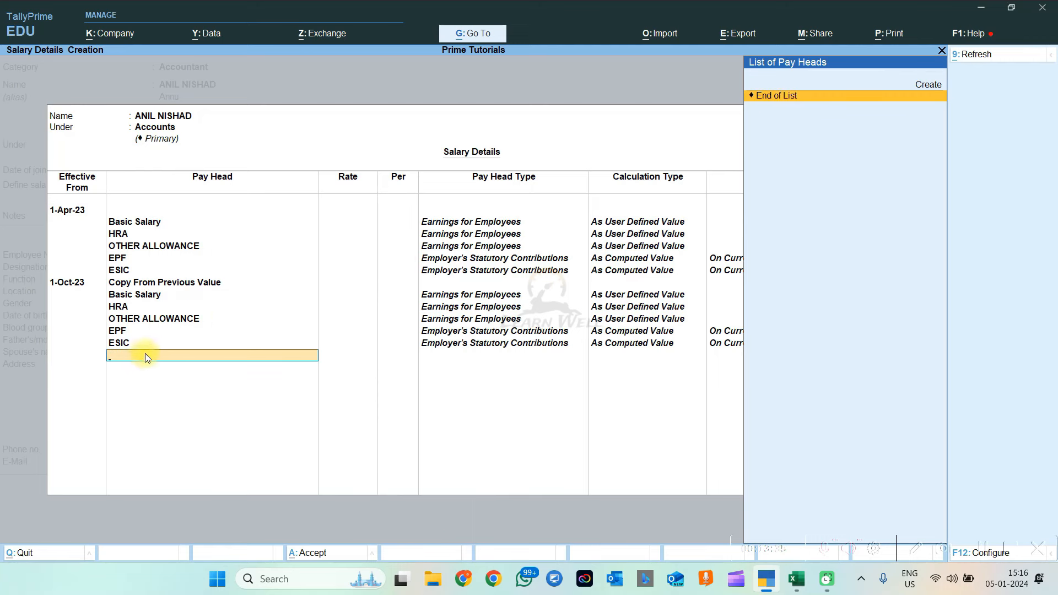
key(Up)
key(Up)
key(Up)
key(Up)
key(Up)
key(Up)
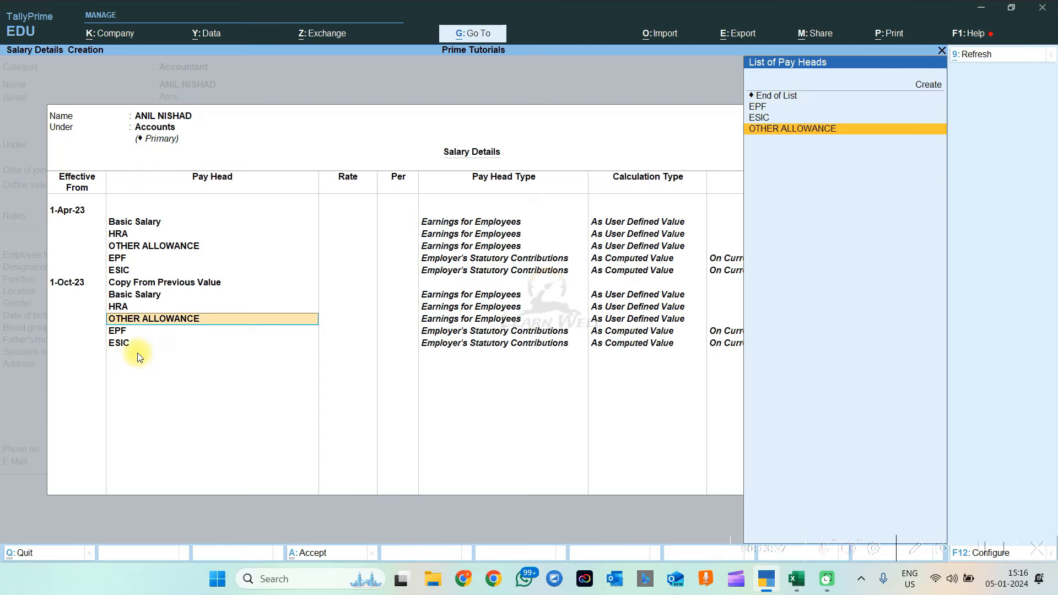
key(Down)
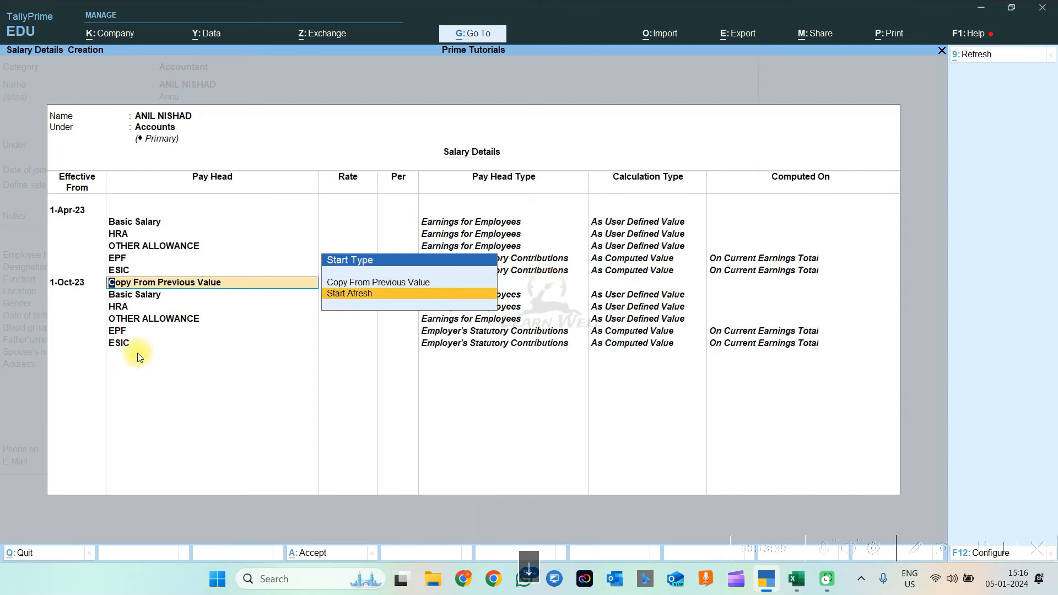
key(Return)
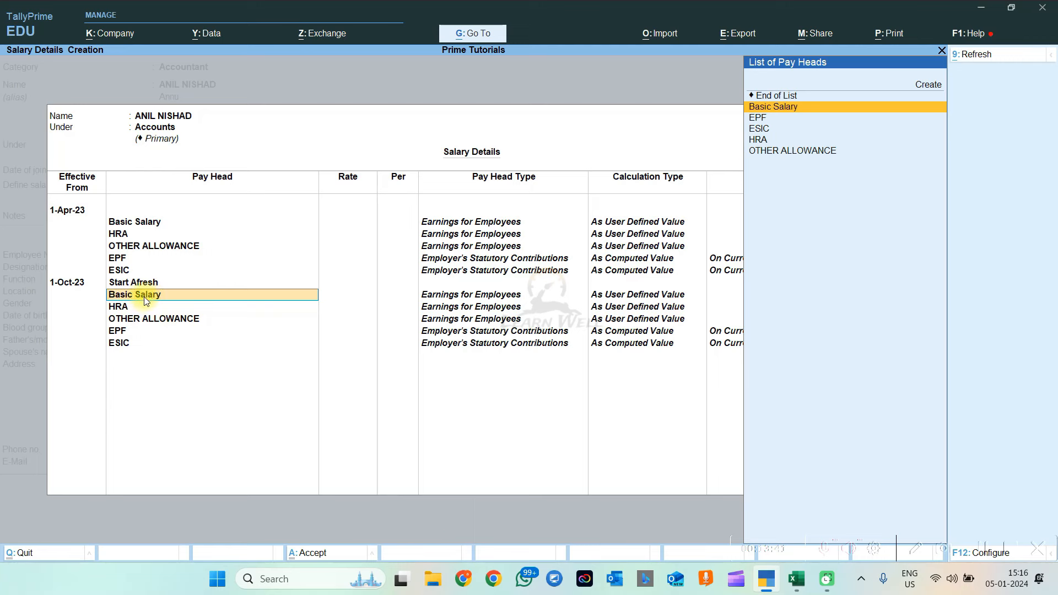
key(space)
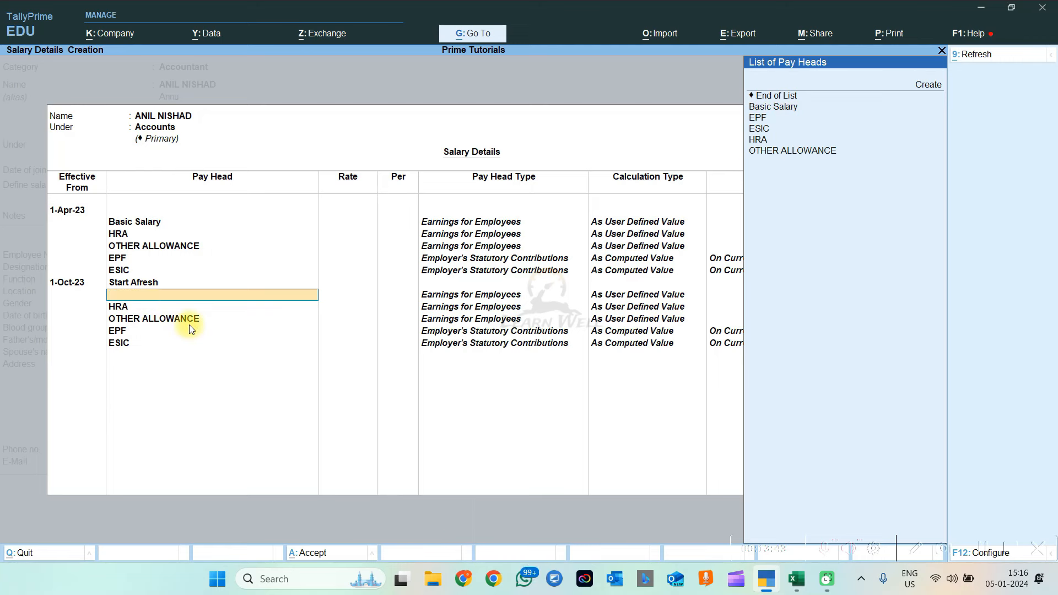
key(BackSpace)
key(BackSpace)
key(BackSpace)
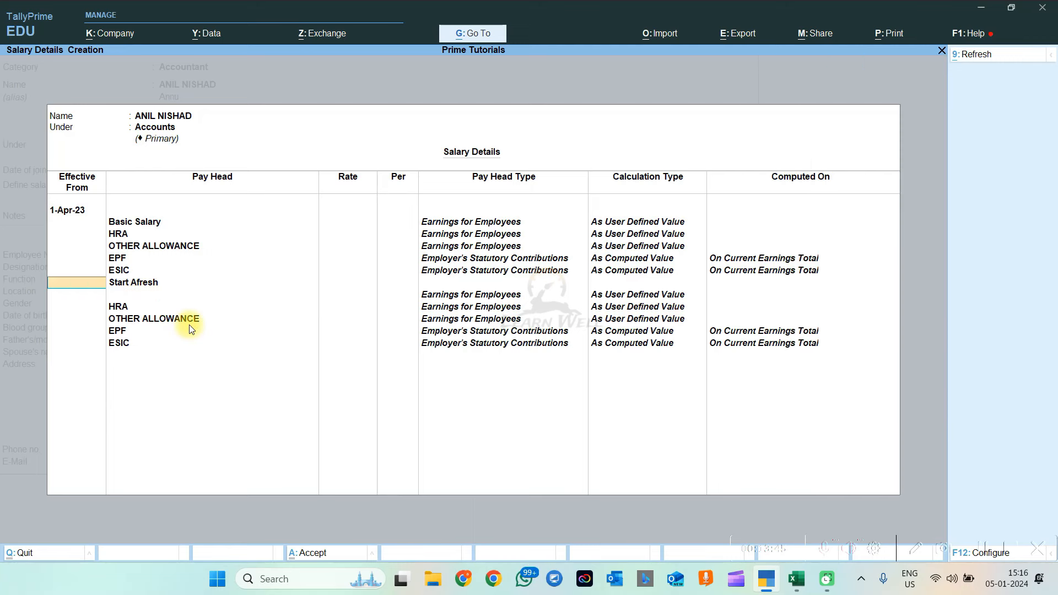
text(1-10)
key(Return)
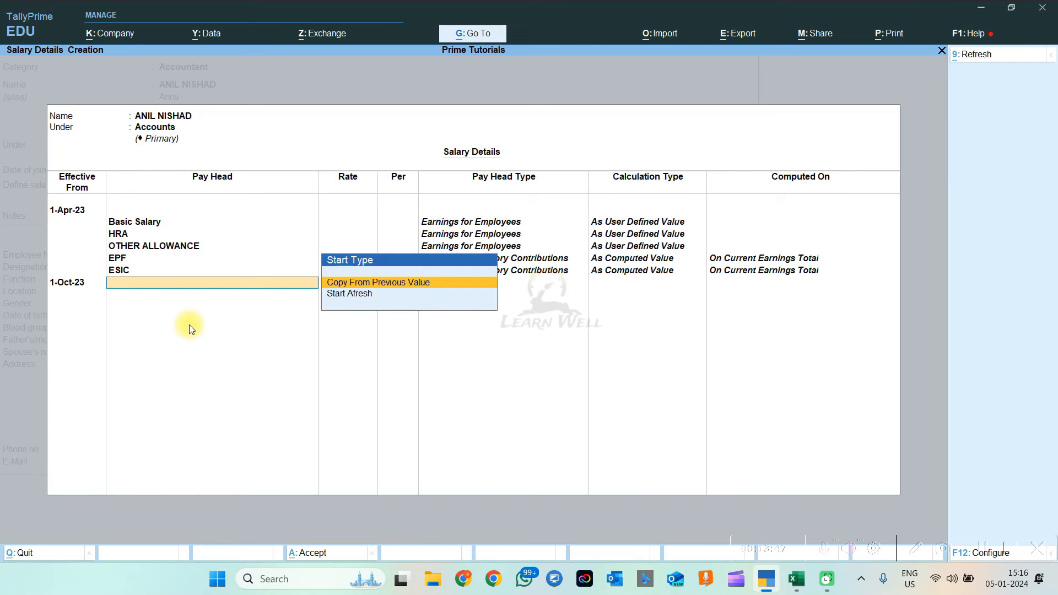
key(Down)
key(Return)
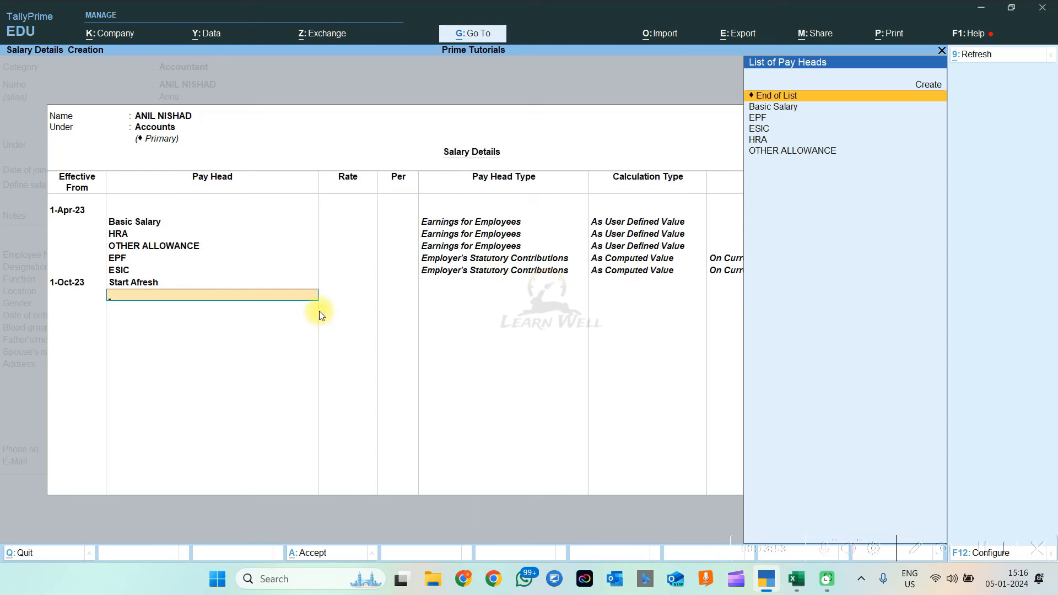
key(BackSpace)
key(BackSpace)
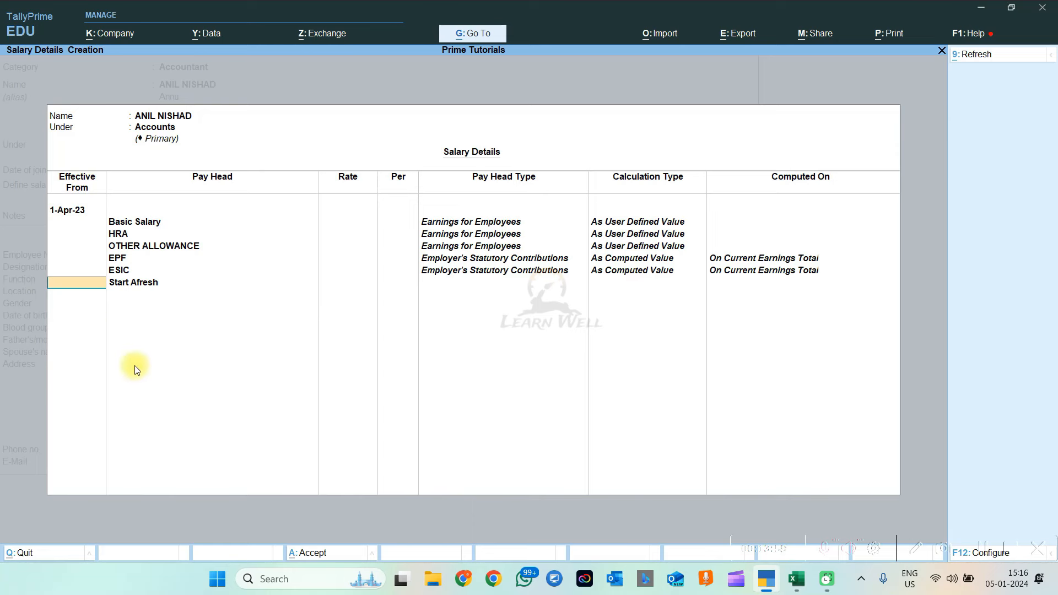
key(Return)
key(Return)
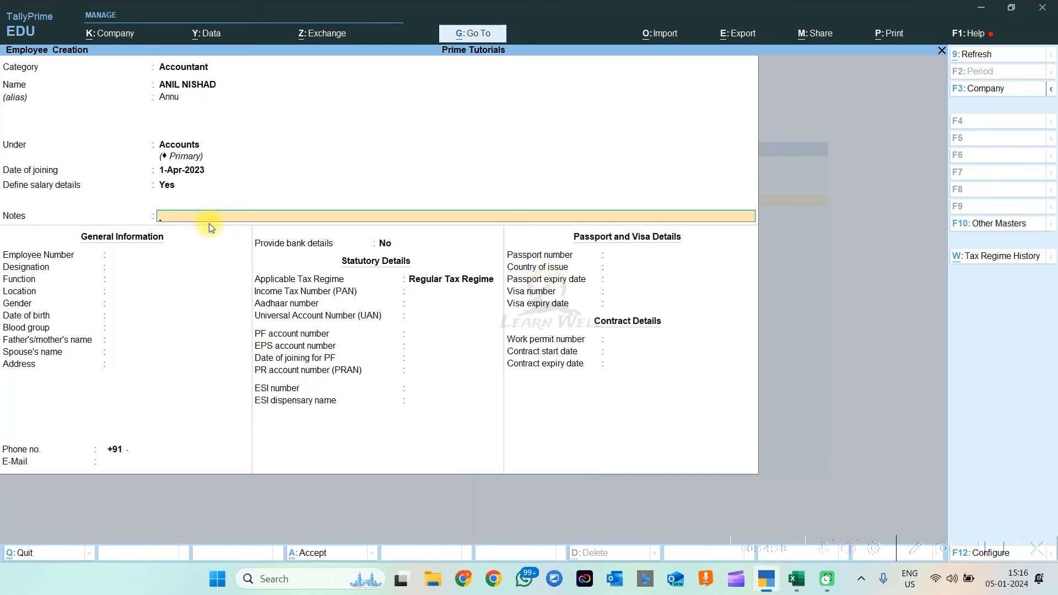
Add the note 'SKILLS:' to the employee record, then switch to the Excel salary sheet
text(SKILLS:)
key(Return)
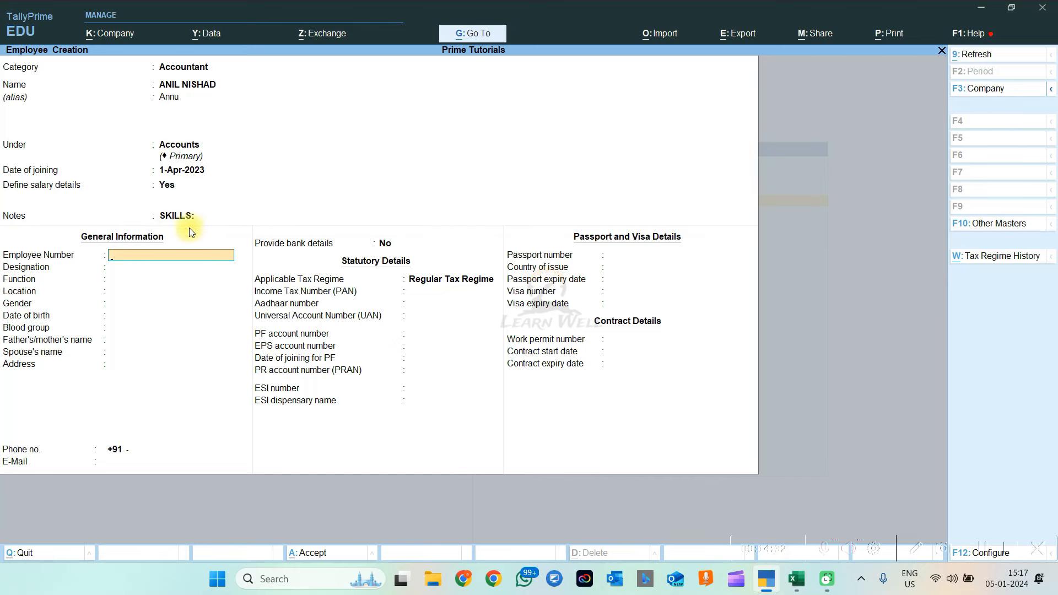
key(alt+Tab)
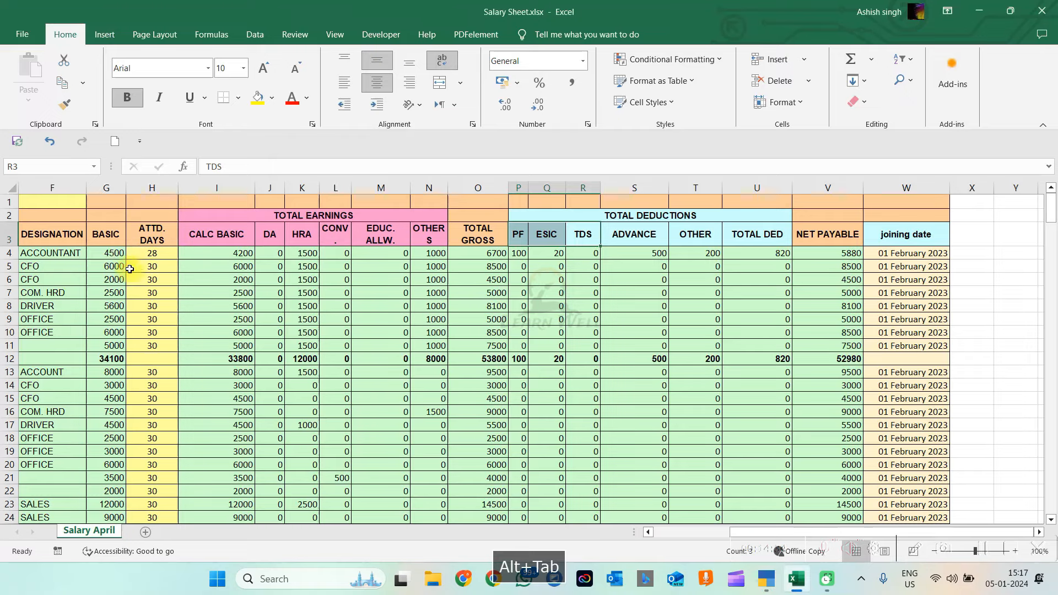
Read the first employee's code 1001 from cell B4, then return to TallyPrime
key(Home)
click(109, 255)
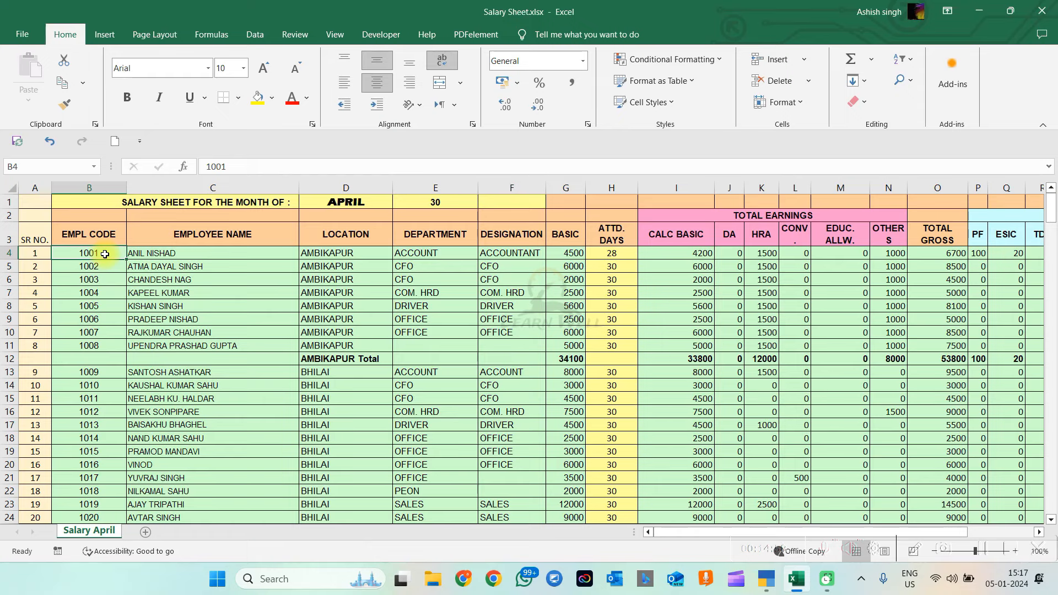
key(alt+Tab)
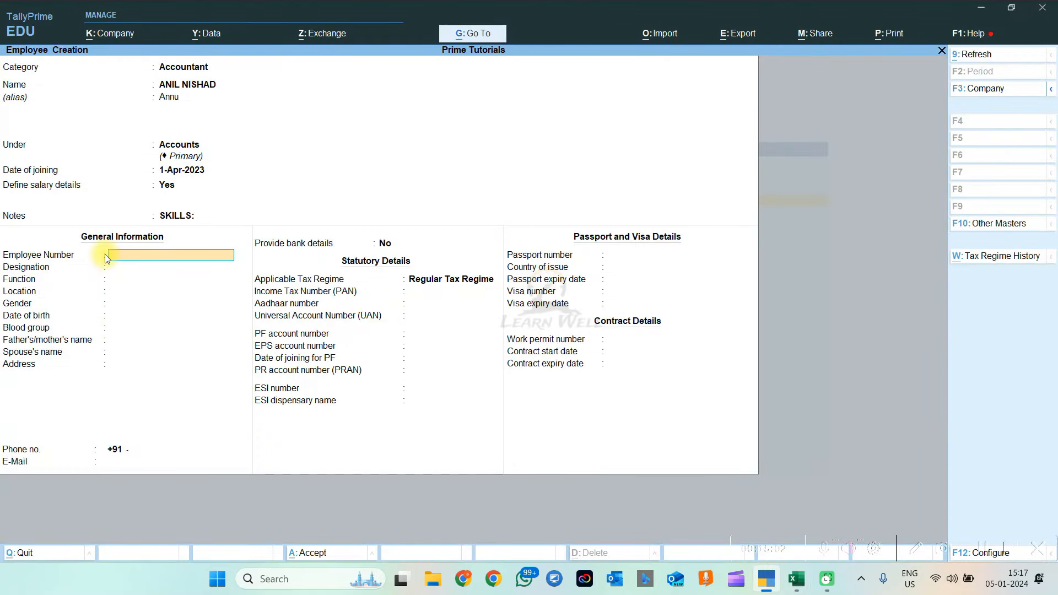
Accept the employee number and move on to the designation field
key(Return)
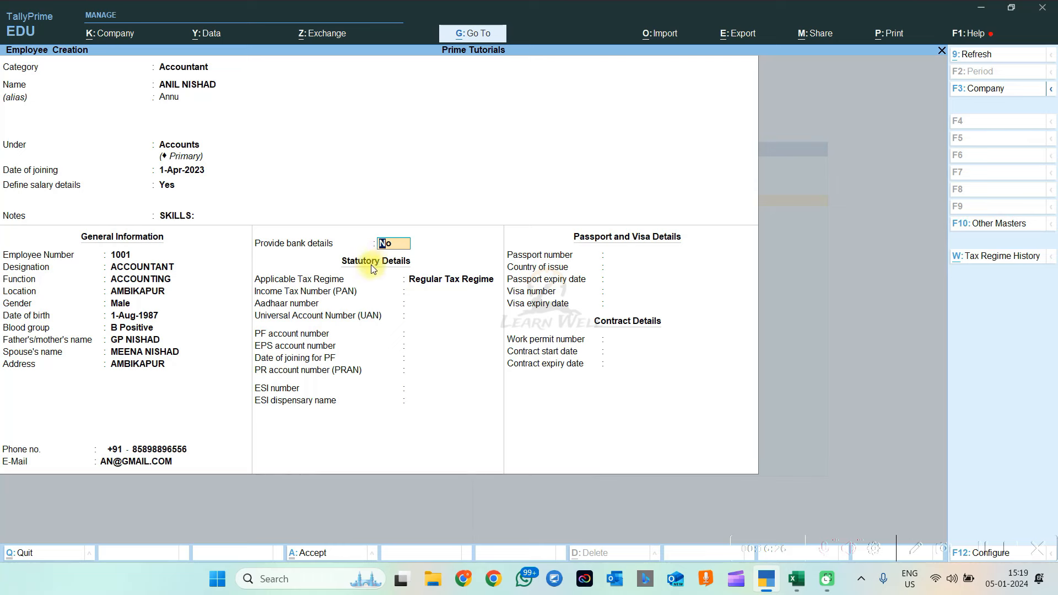
Enter the employee's bank account, using e-Fund Transfer from the company's State Bank of India account
key(Return)
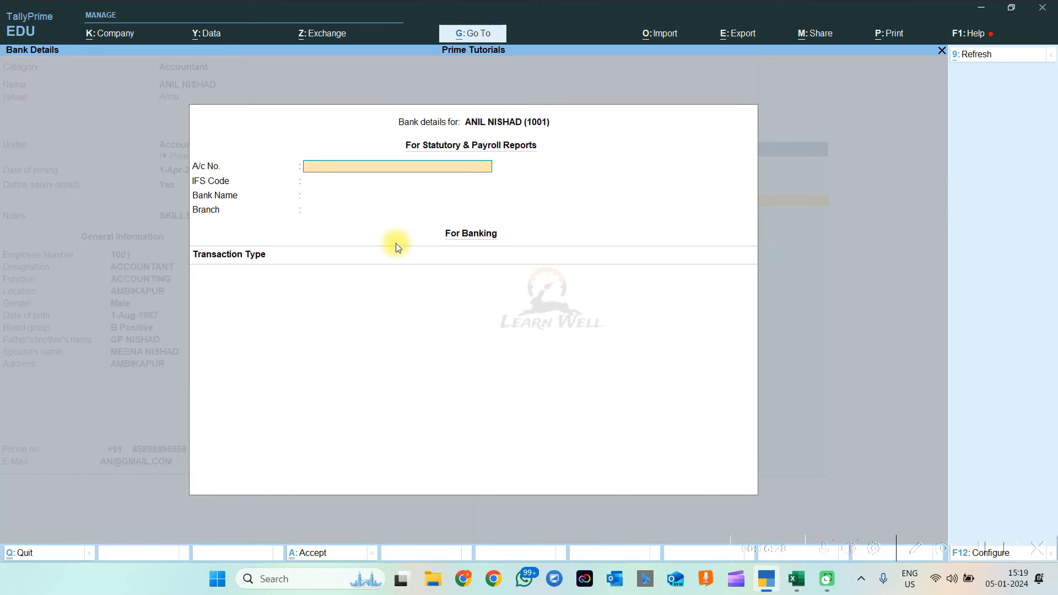
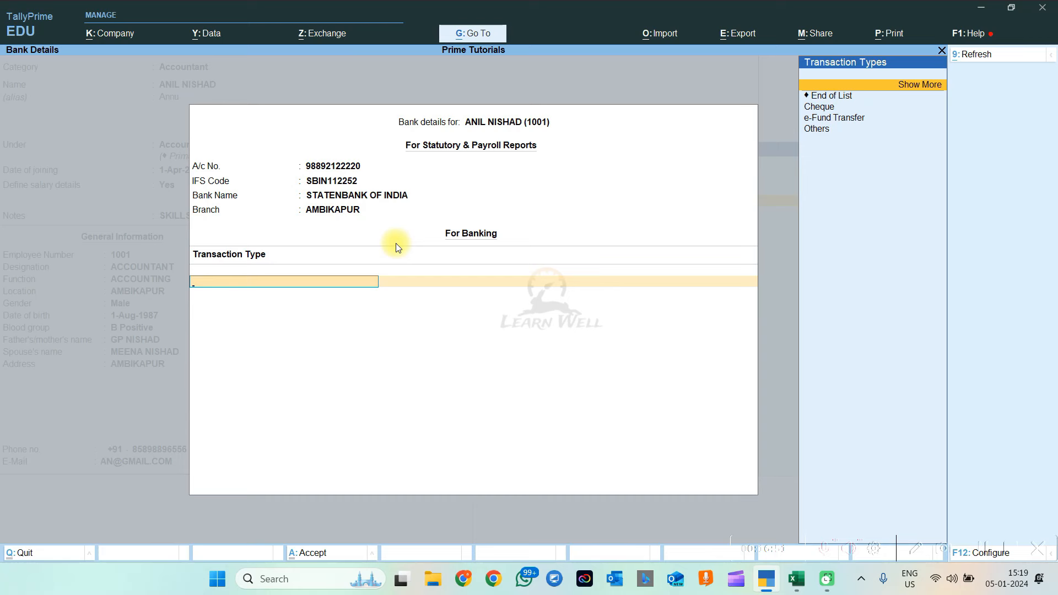
key(Down)
key(Down)
key(Down)
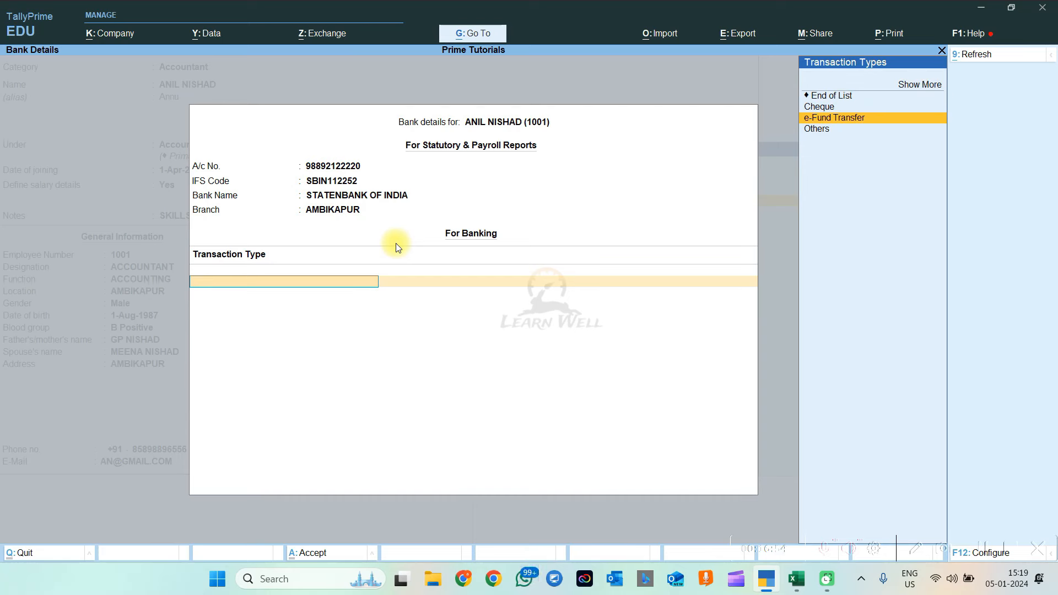
key(Return)
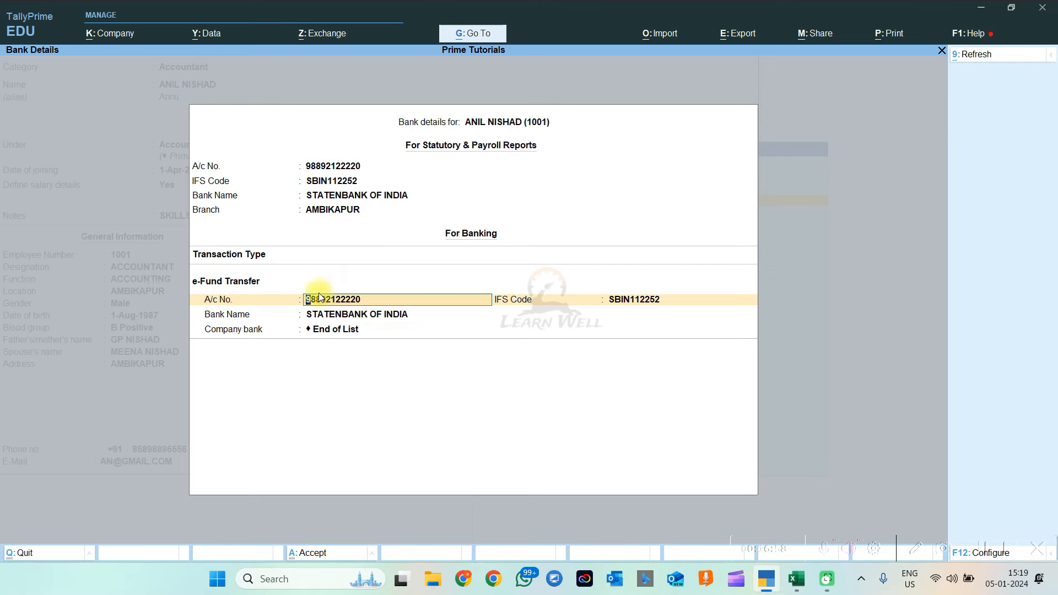
key(Return)
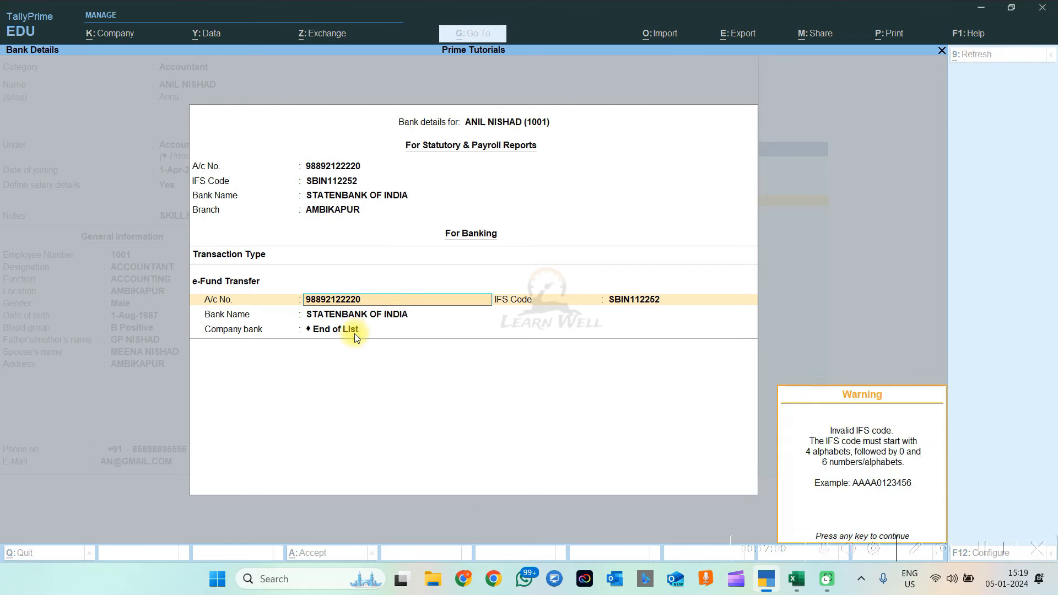
click(346, 333)
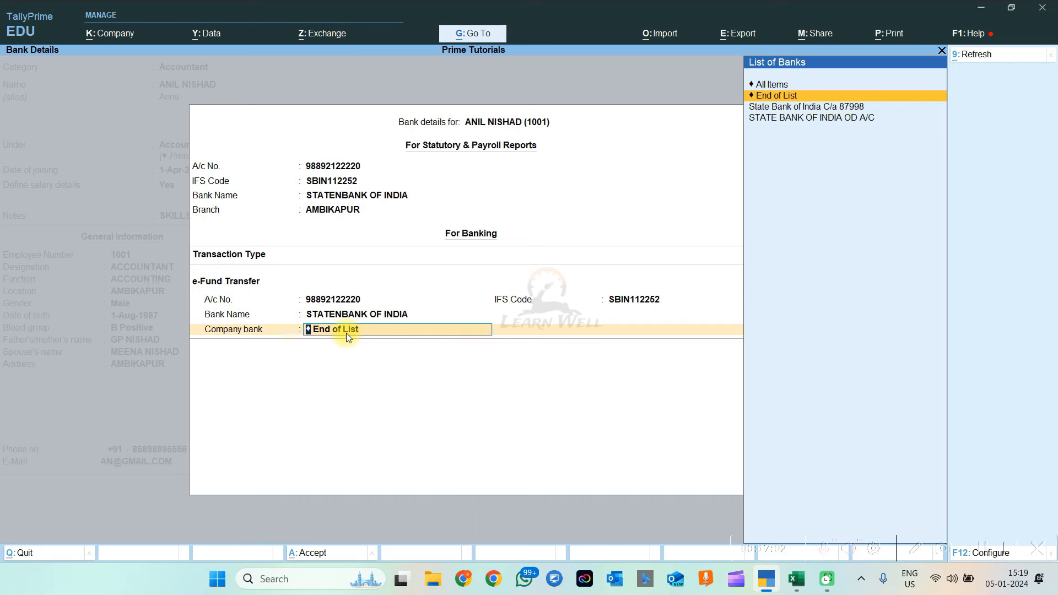
key(Down)
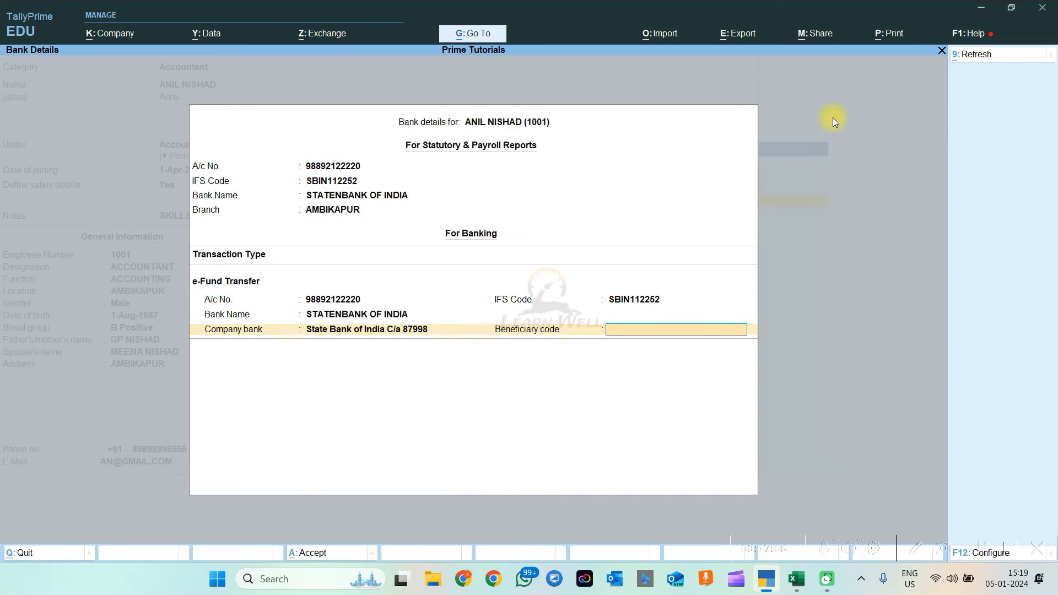
key(Return)
key(Return)
key(Return)
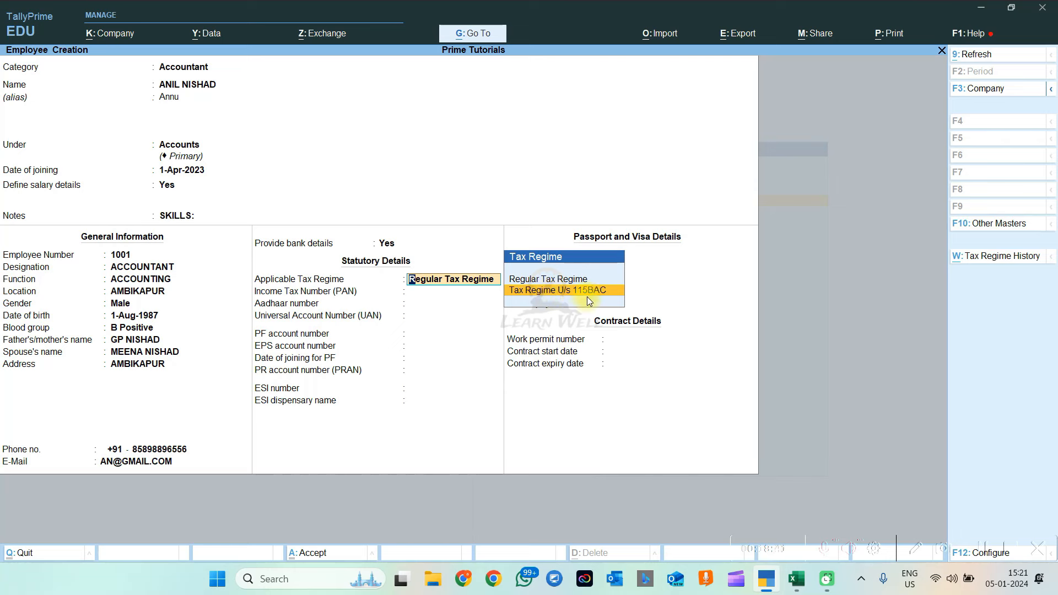
Choose the Regular Tax Regime and enter the employee's Aadhaar number
key(Up)
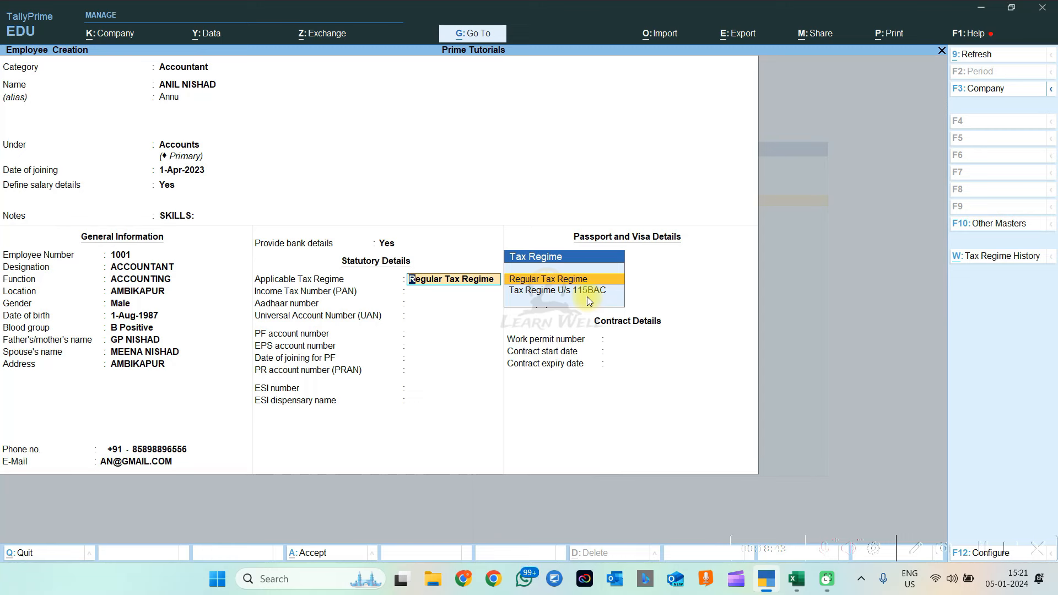
key(Return)
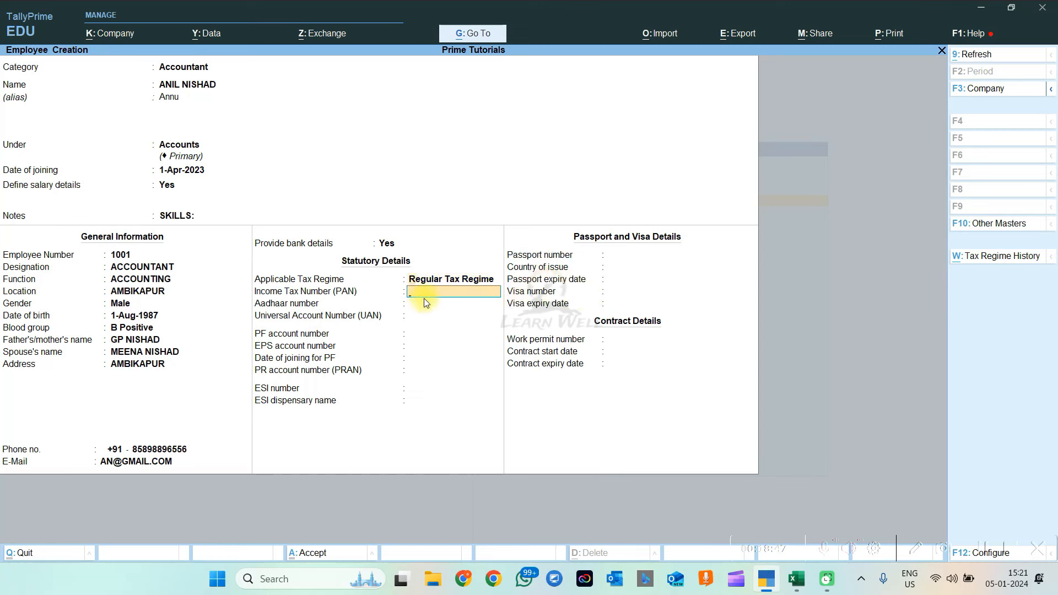
key(BackSpace)
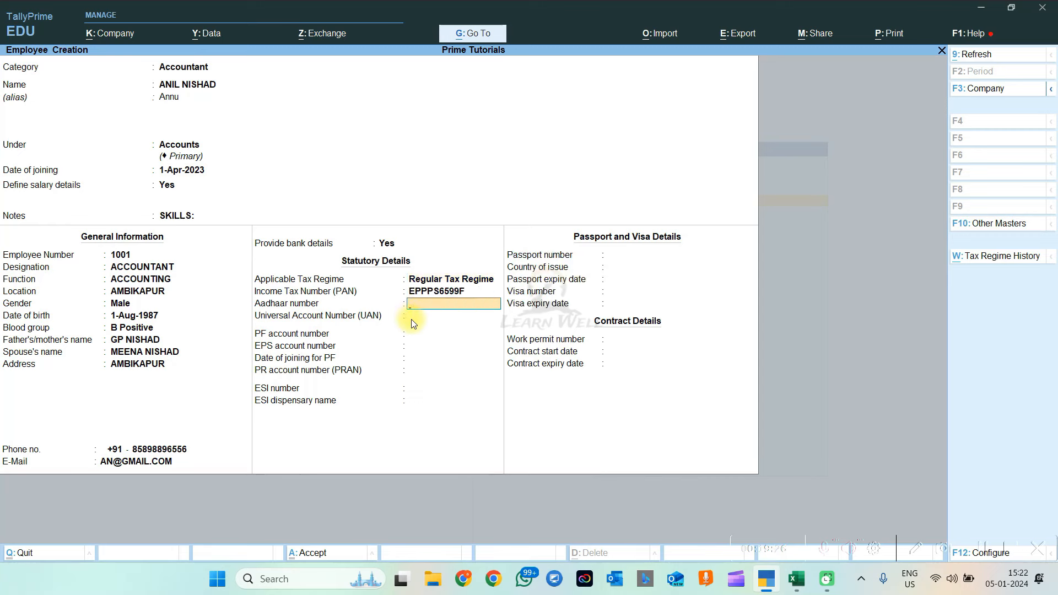
key(Return)
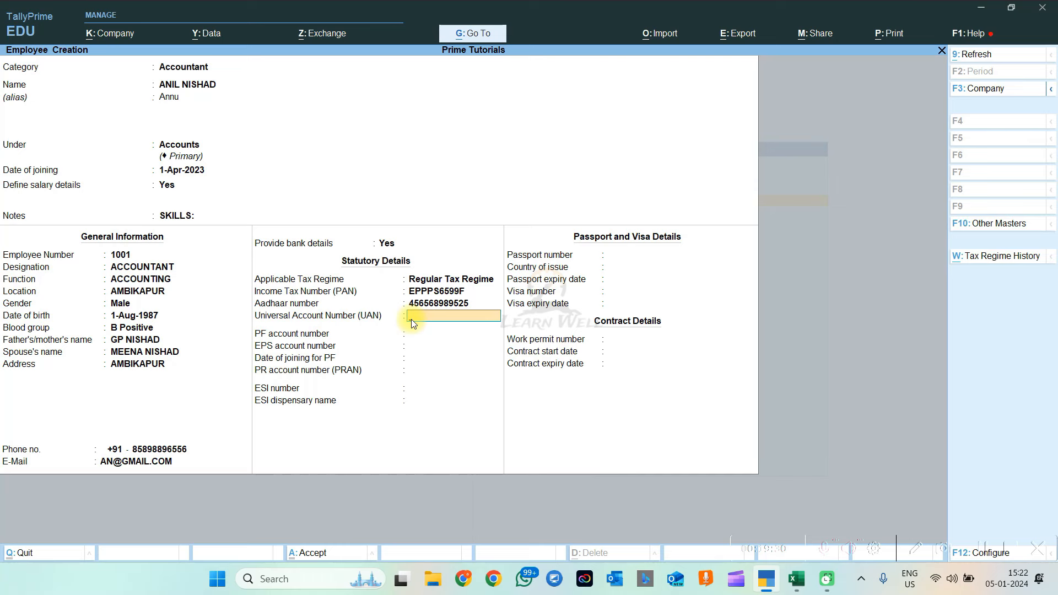
Leave the UAN, PF, EPS, PRAN, ESI and passport fields blank
key(Return)
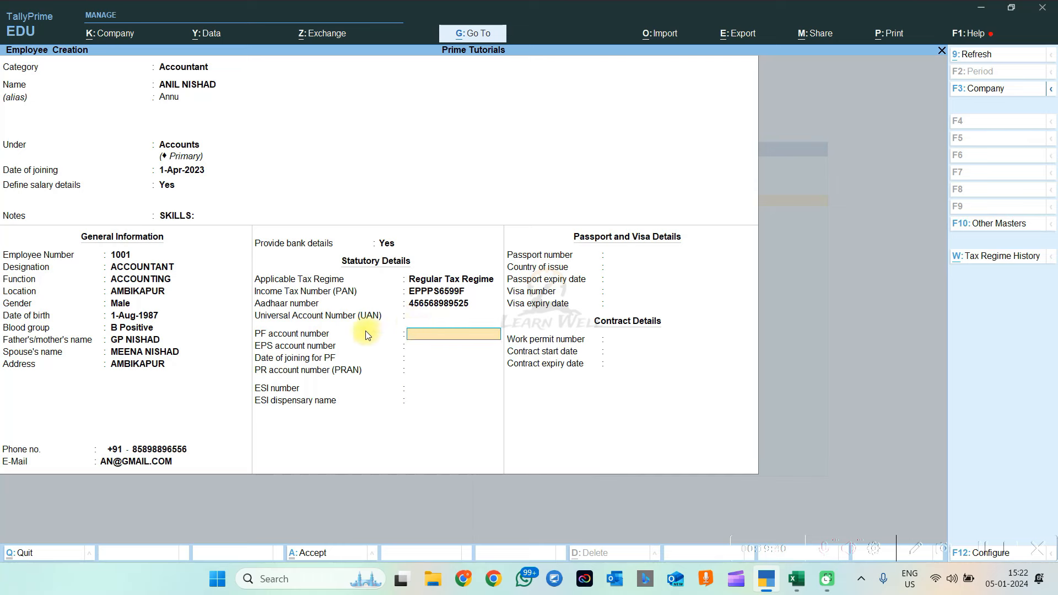
key(Return)
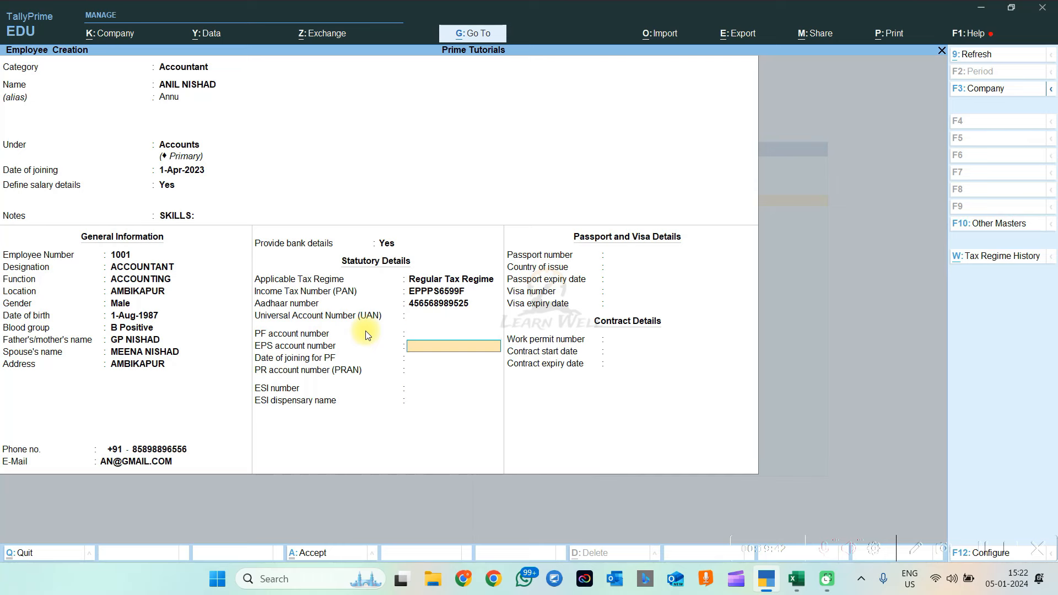
key(Return)
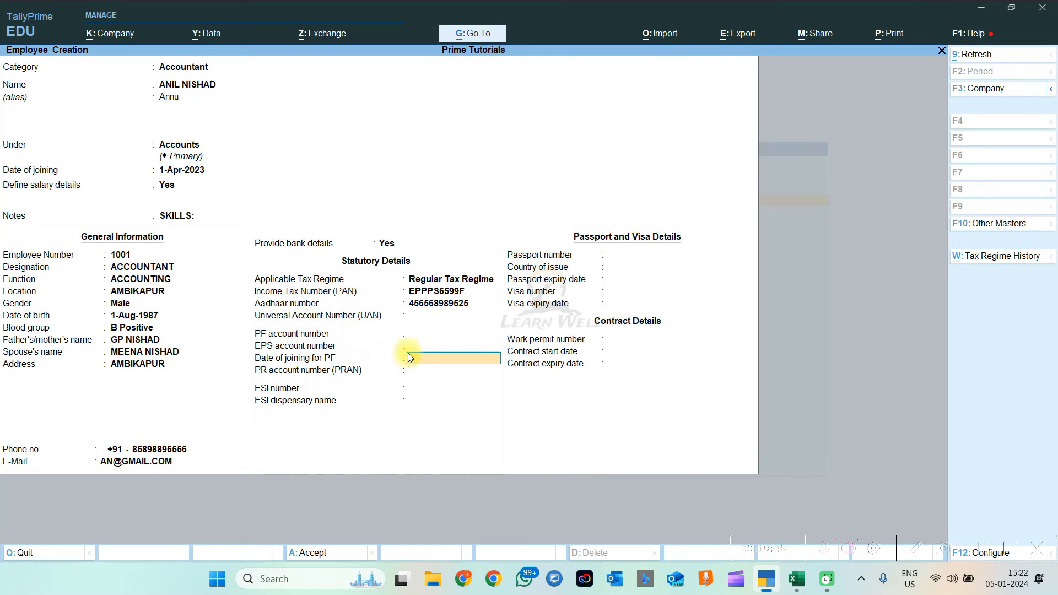
key(Return)
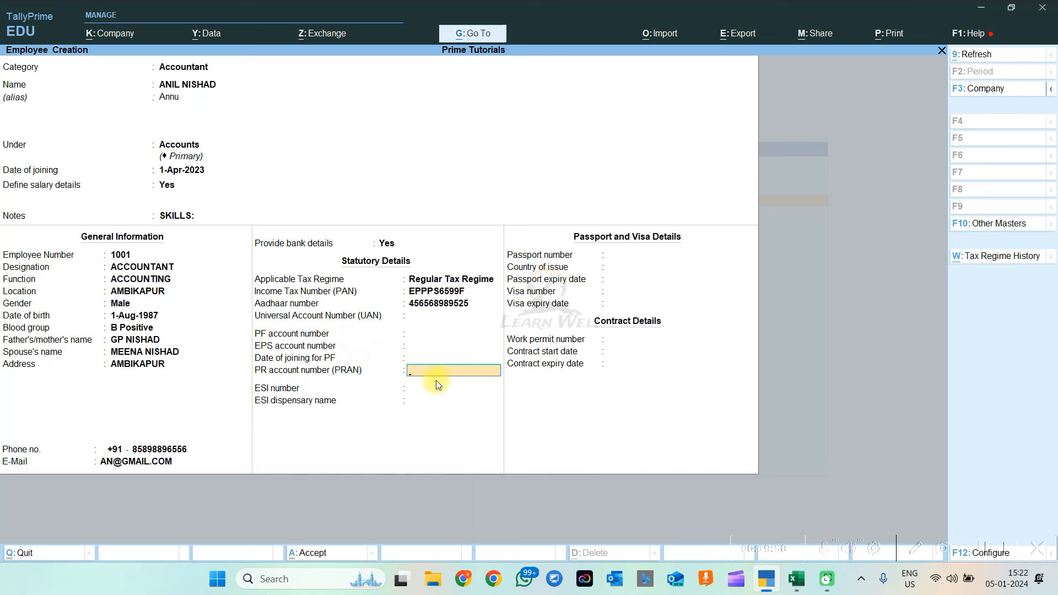
key(Return)
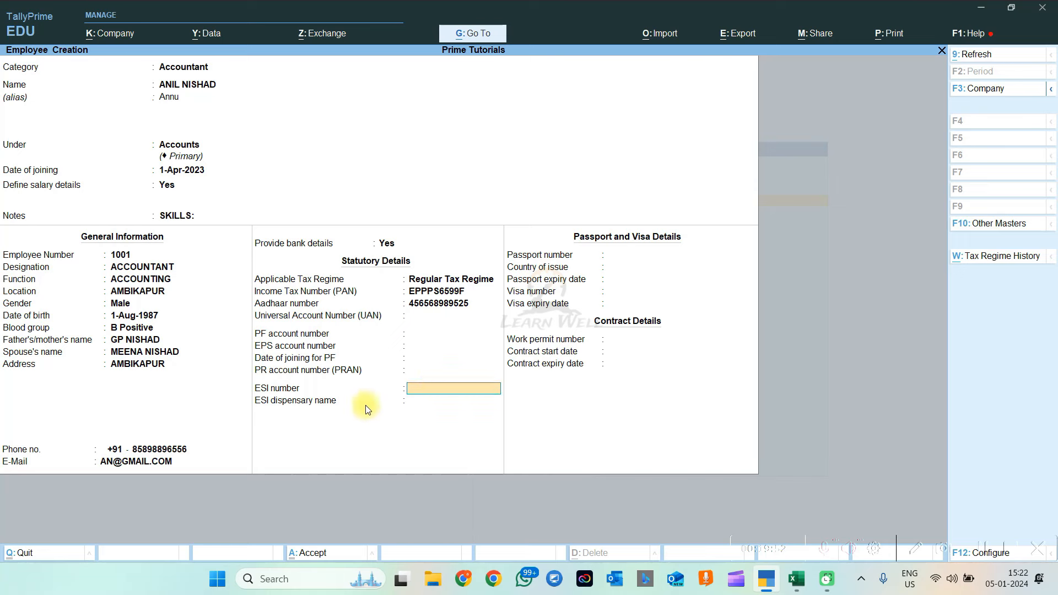
key(Return)
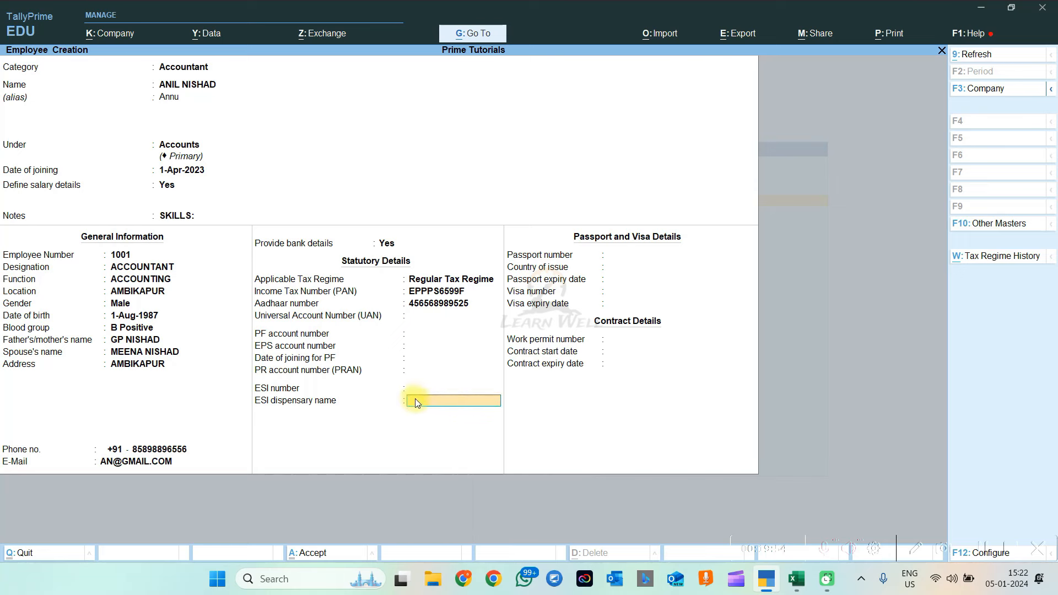
key(Return)
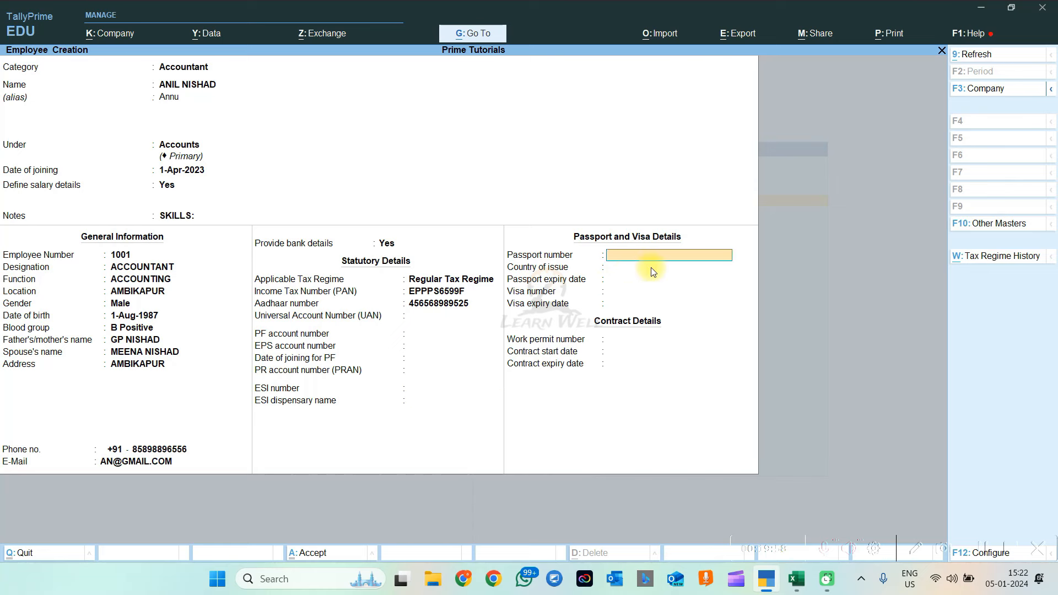
key(Return)
key(Return)
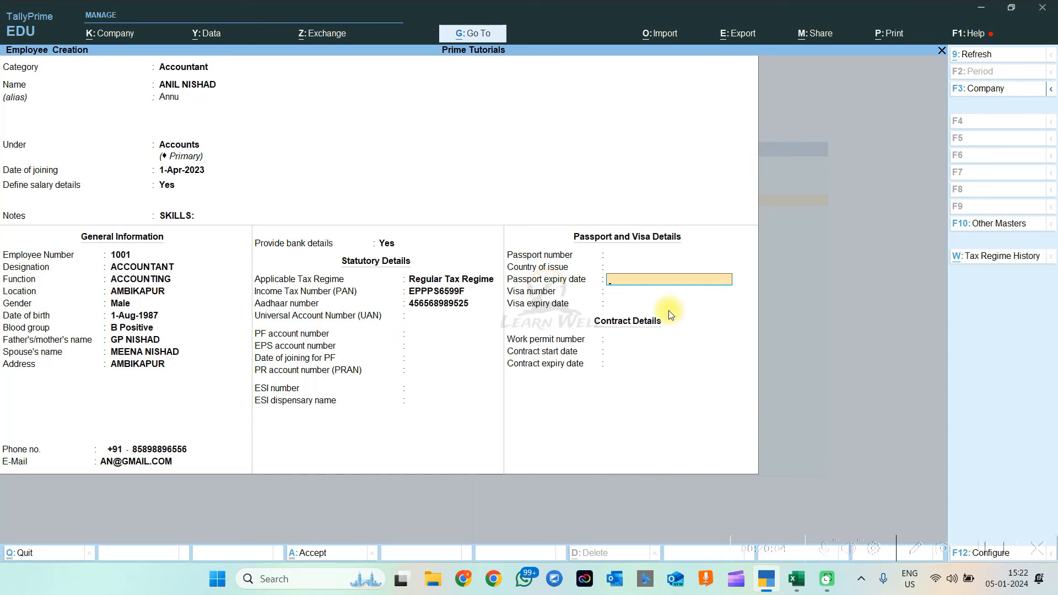
key(Return)
key(Return)
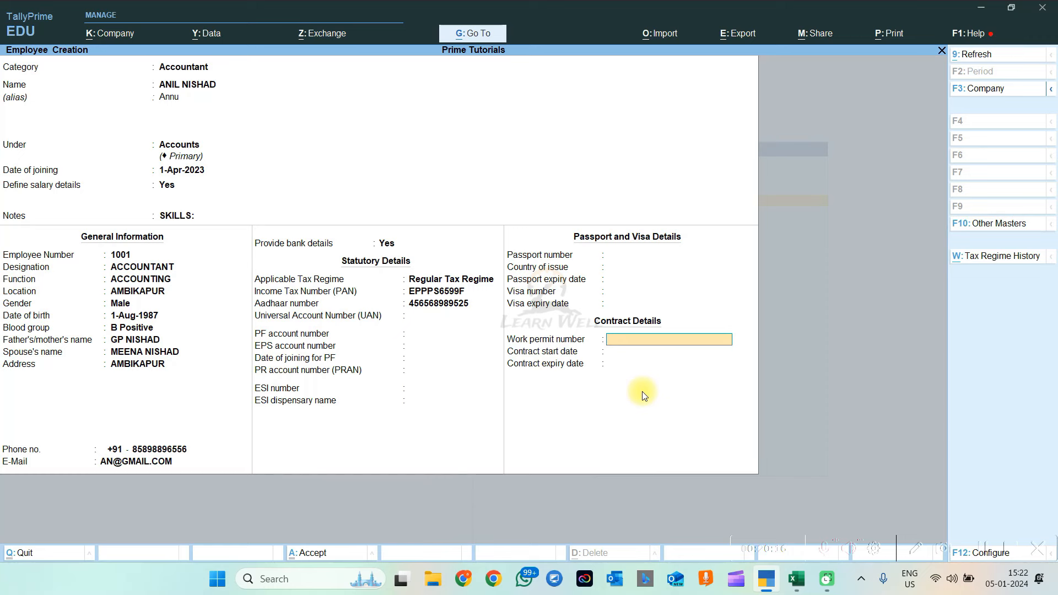
Review the tax regime history, save the employee, and close the new blank employee form
click(992, 260)
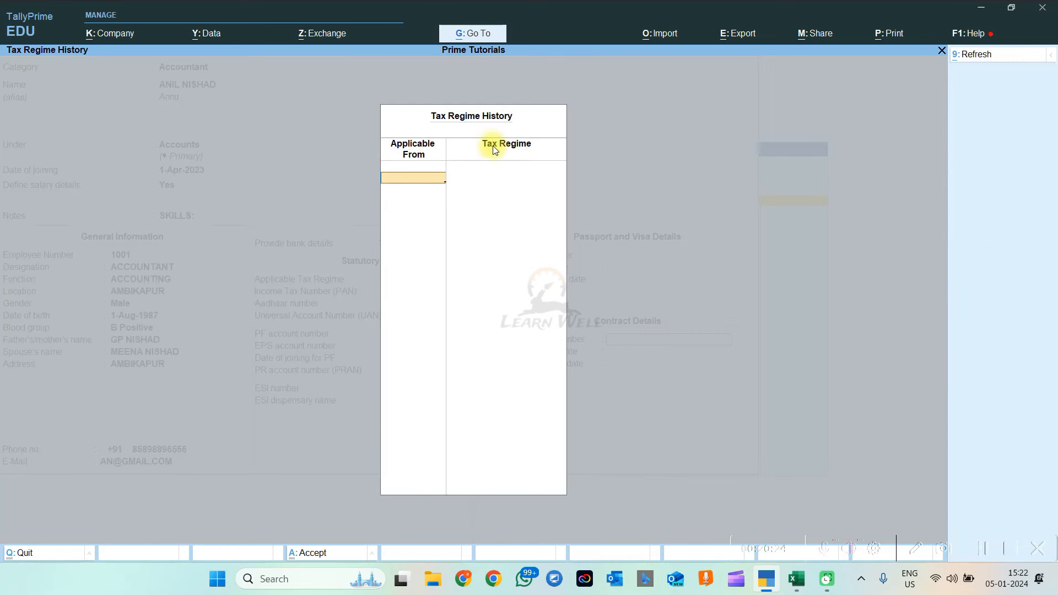
key(Escape)
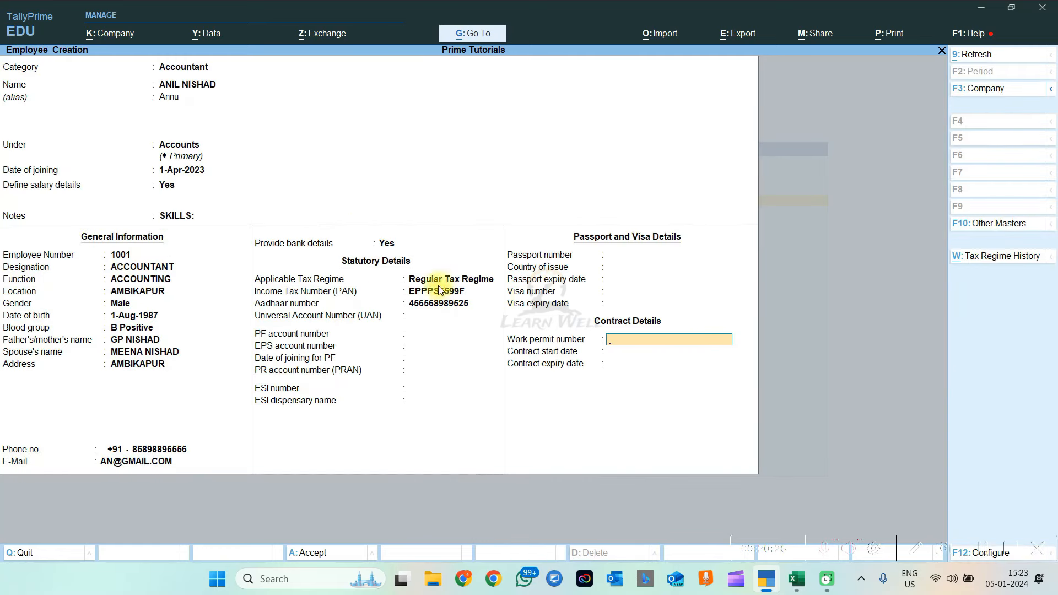
key(Return)
key(Return)
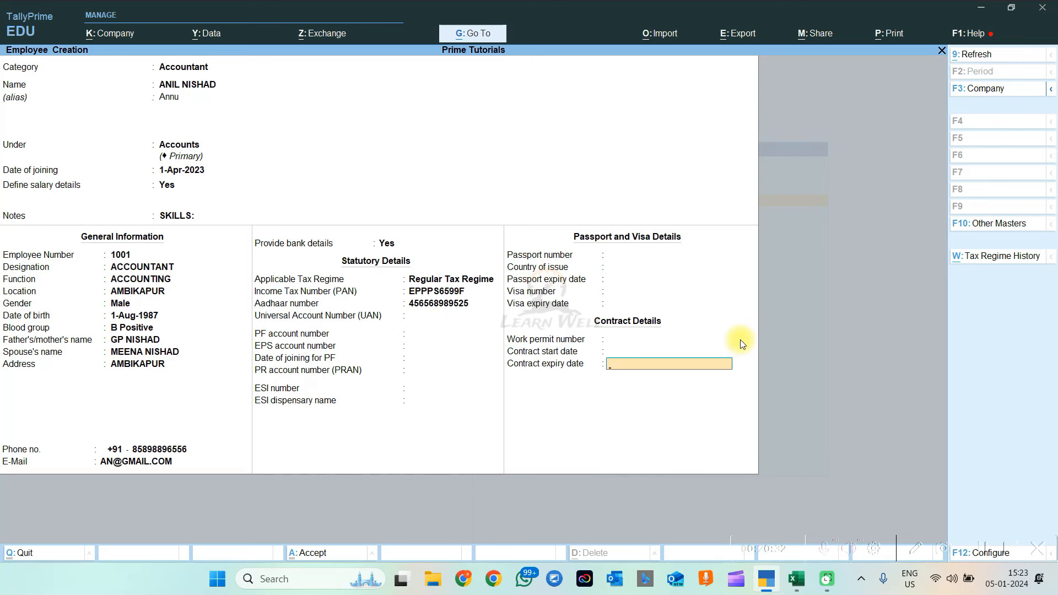
key(Return)
key(Return)
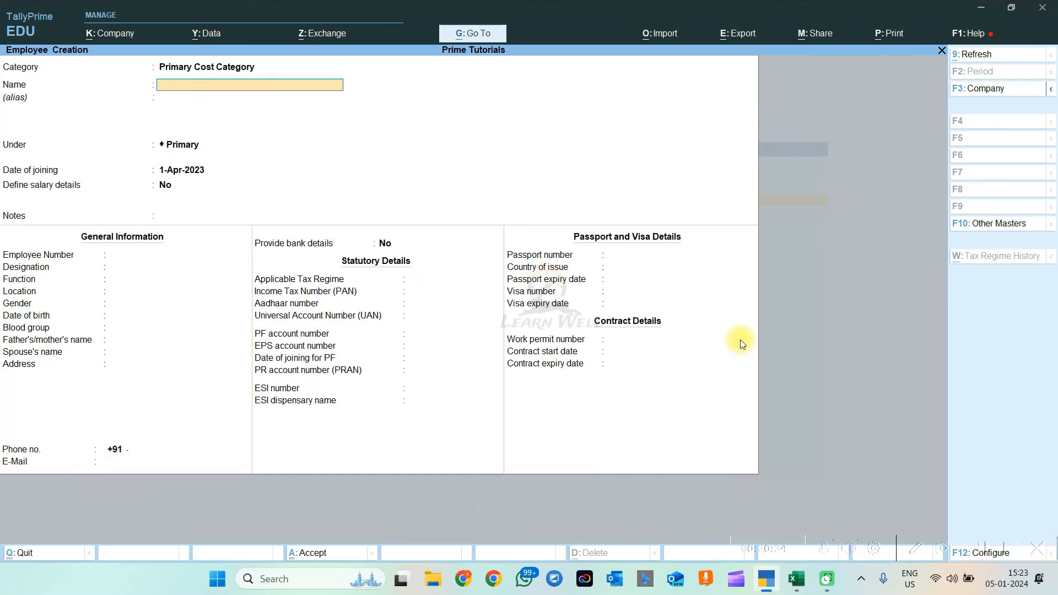
key(Escape)
key(Escape)
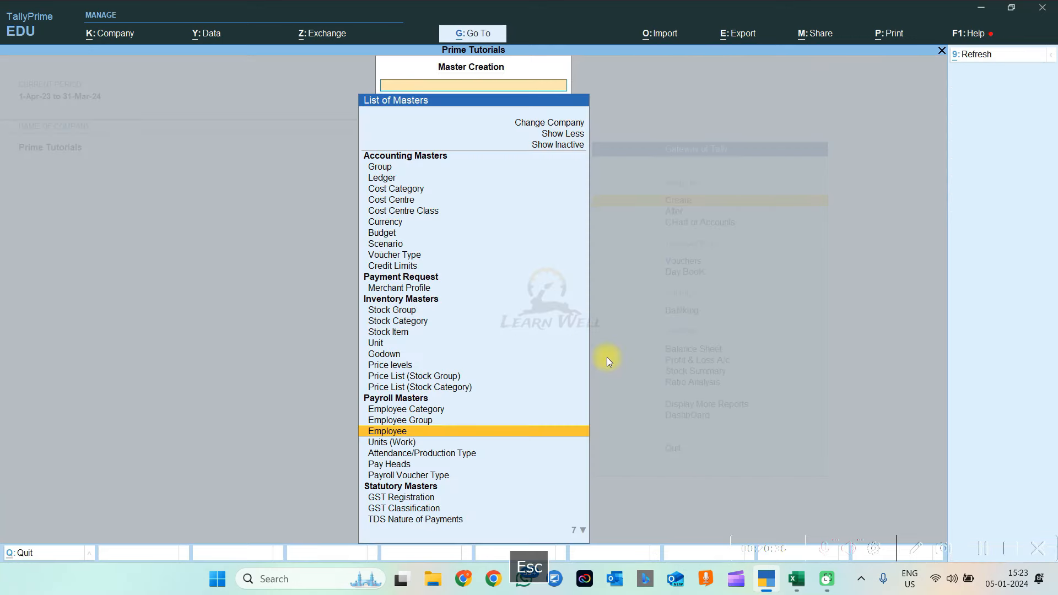
Browse the employee groups and employees listed in the Chart of Accounts
key(Escape)
key(Down)
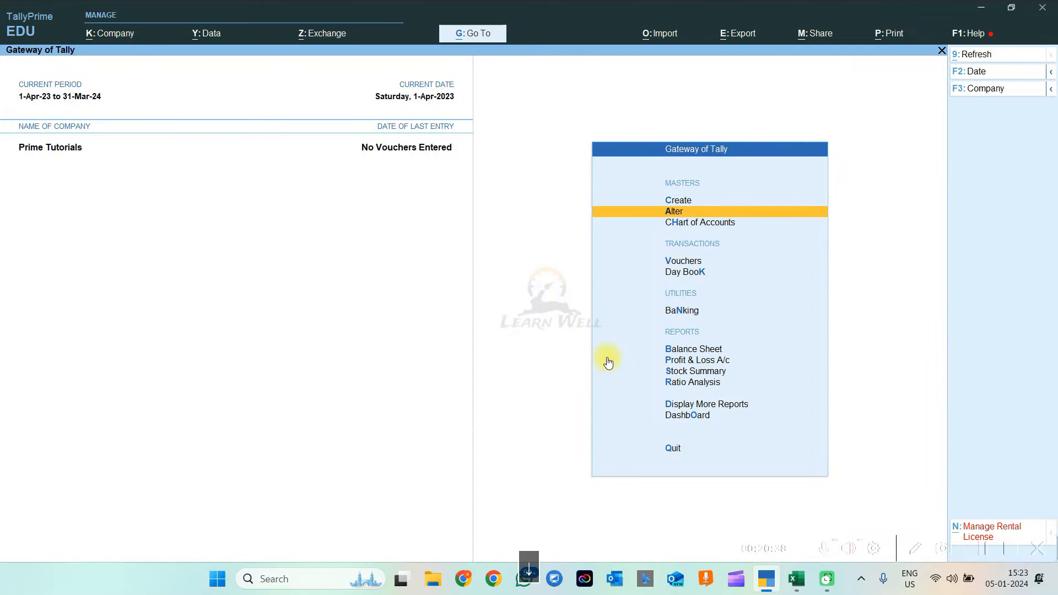
key(Down)
key(Return)
key(Down)
key(Down)
key(Down)
key(Down)
key(Down)
key(Down)
key(Down)
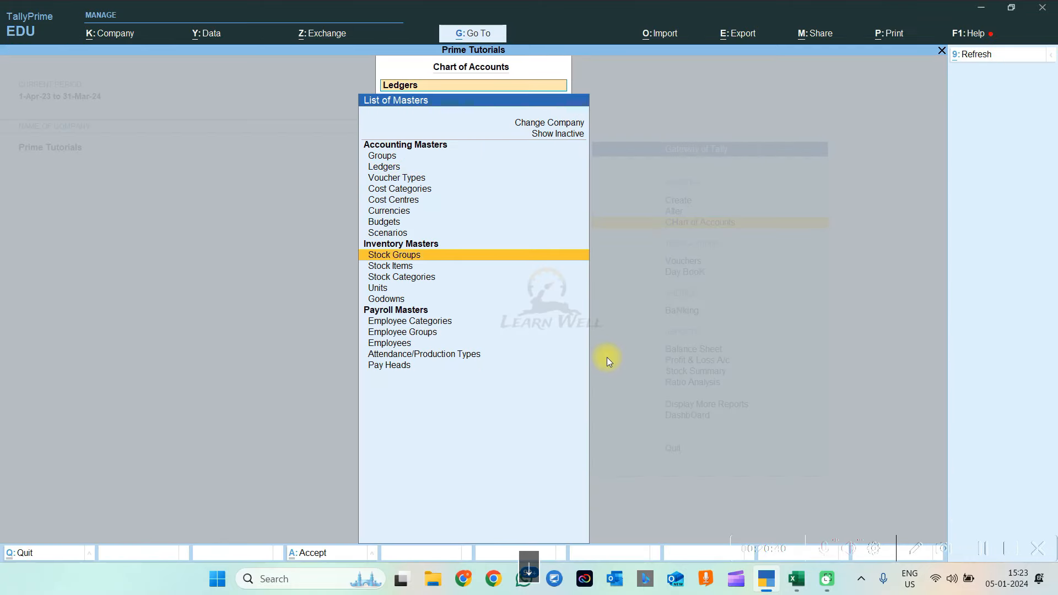
key(Down)
key(Down)
key(Down)
key(Down)
key(Down)
key(Down)
key(Down)
key(Down)
key(Return)
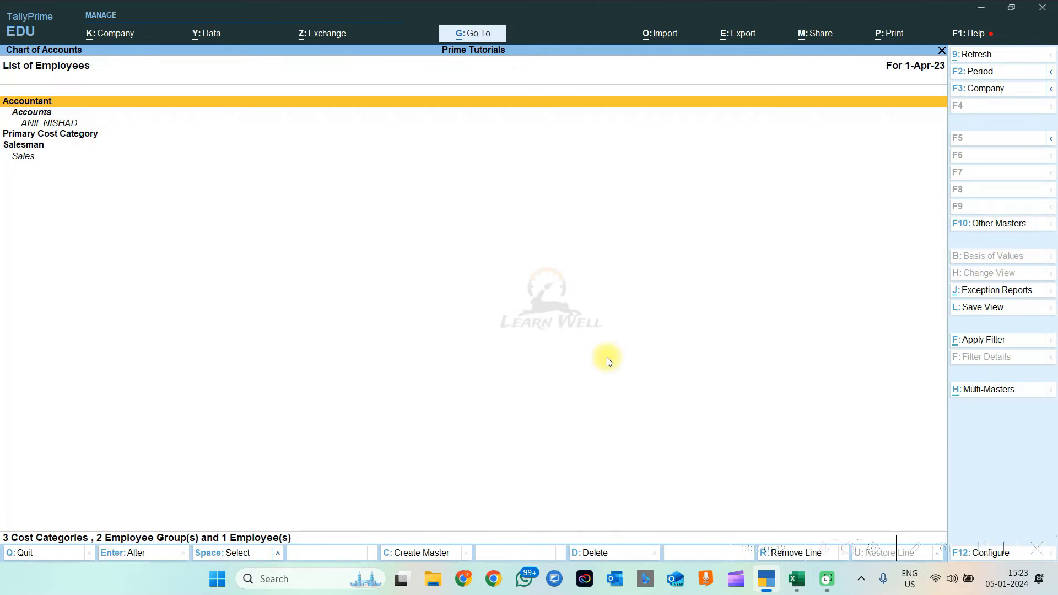
key(Down)
key(Up)
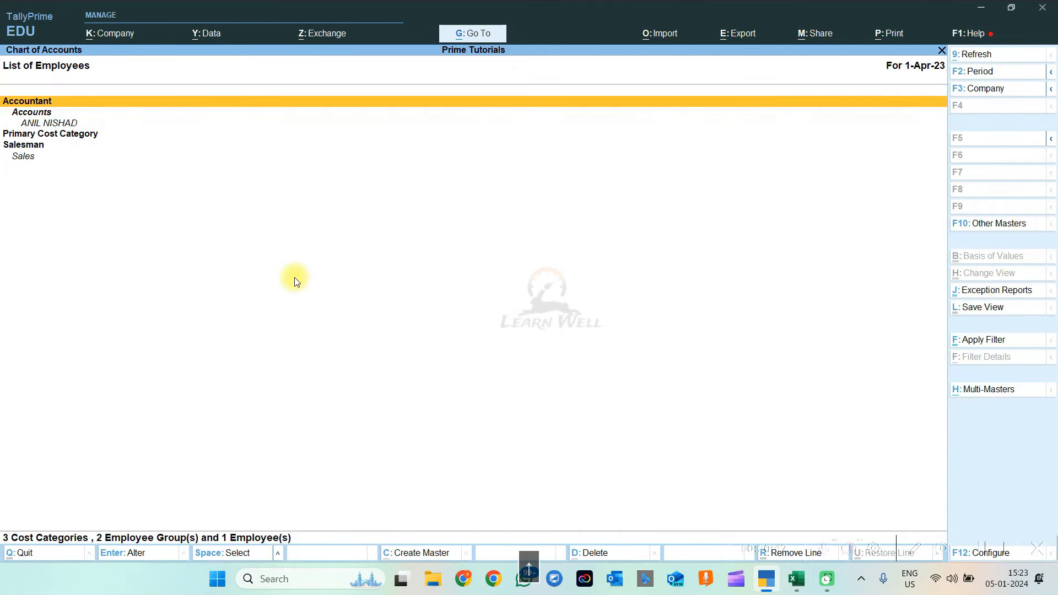
key(Down)
key(Down)
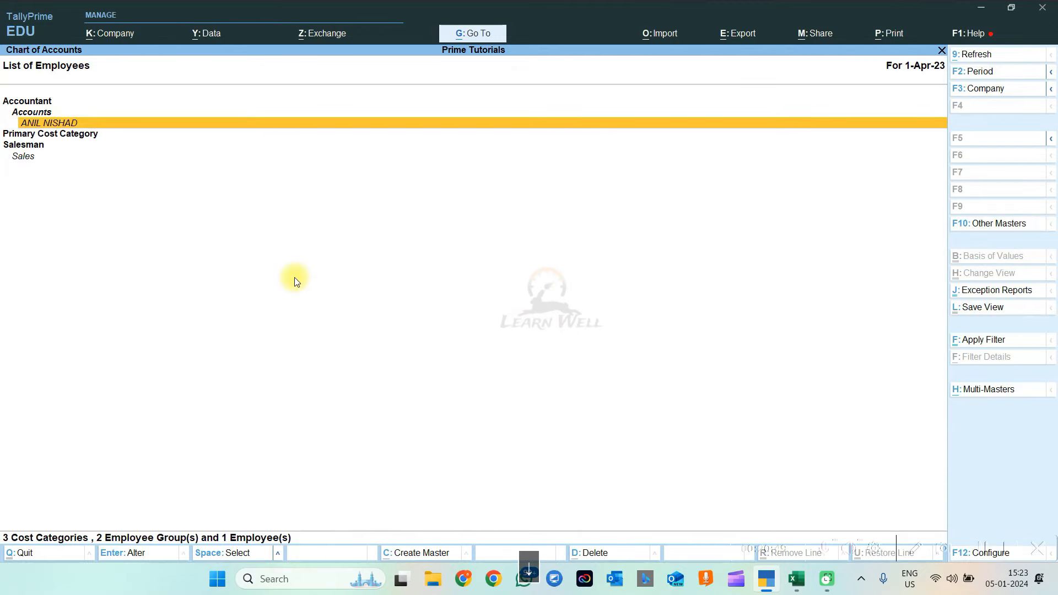
key(Escape)
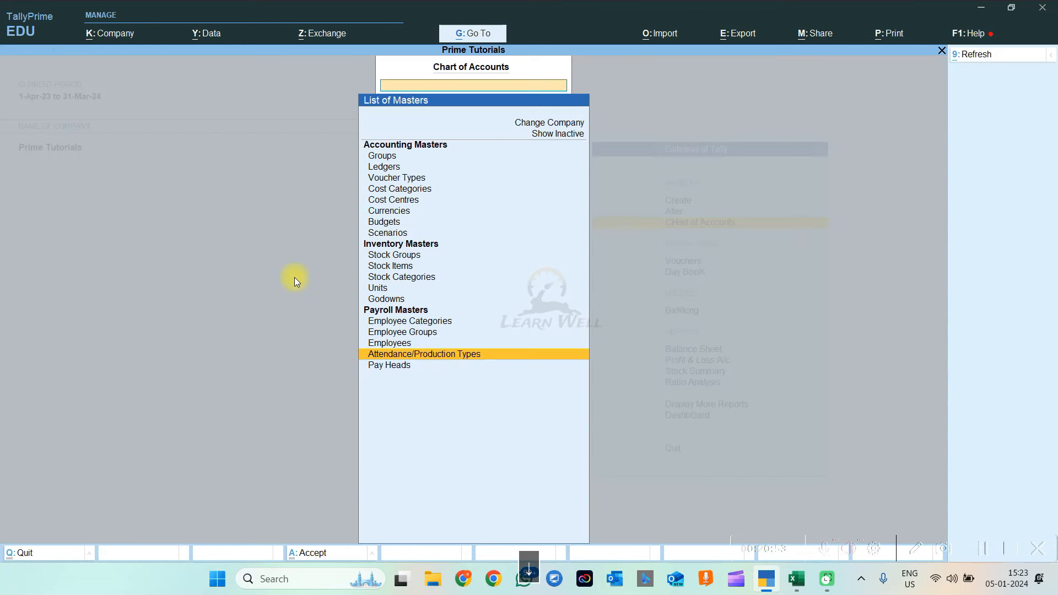
Look through the pay heads, inspect Basic Salary unchanged, and return to the Gateway
key(Down)
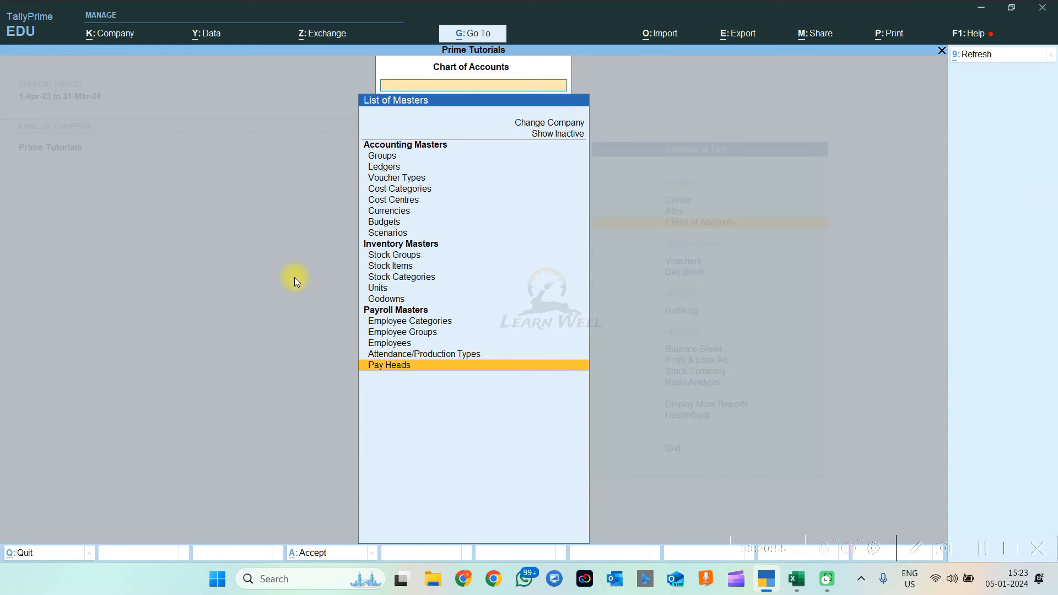
key(Return)
key(Down)
key(Down)
key(Down)
key(Up)
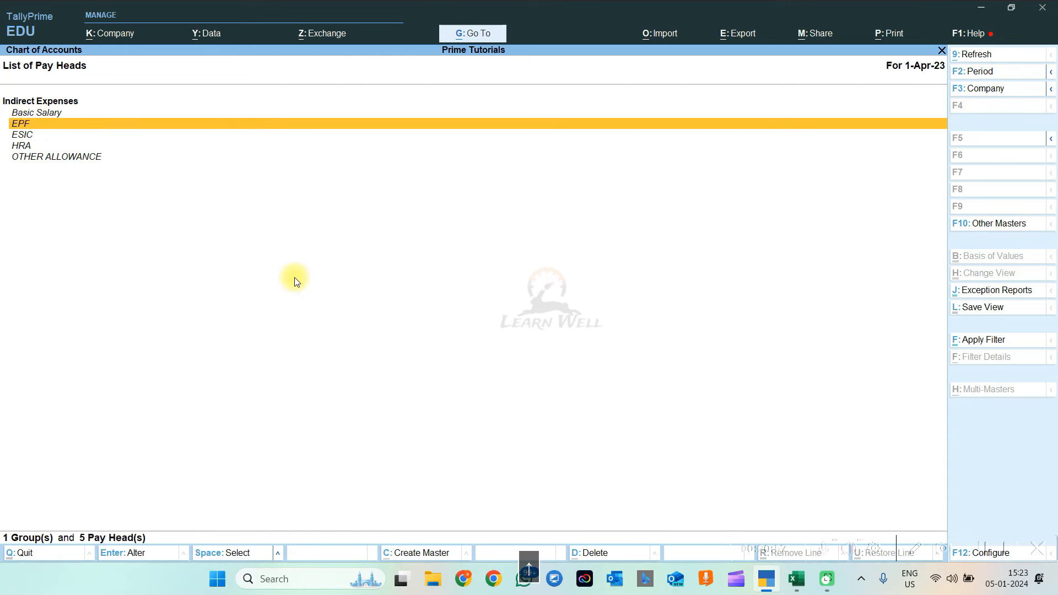
key(Up)
key(Down)
key(Down)
key(Down)
key(Down)
key(Up)
key(Up)
key(Up)
key(Up)
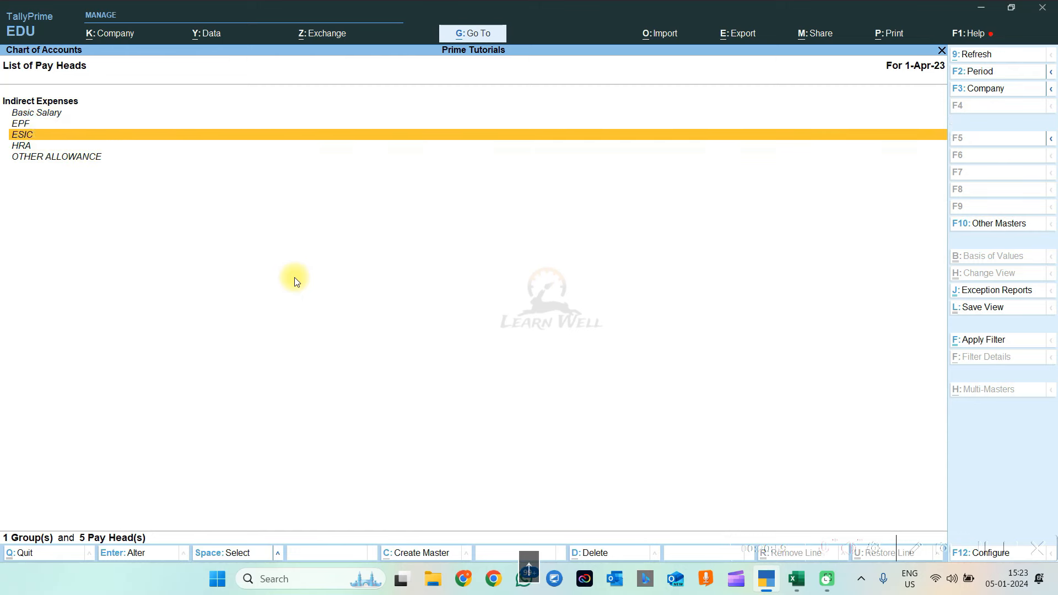
key(Return)
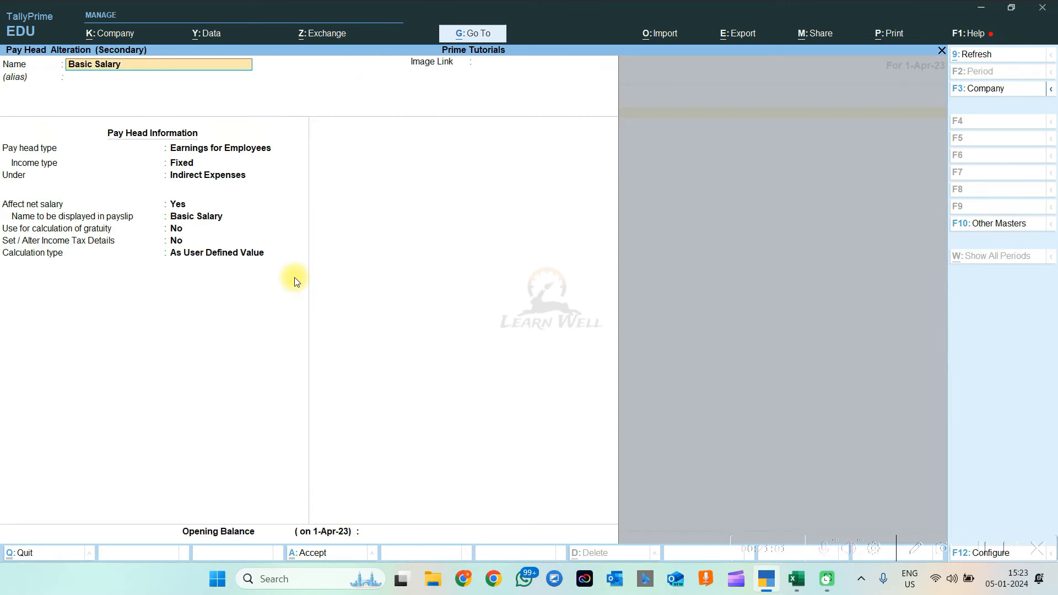
key(Escape)
key(Escape)
key(Escape)
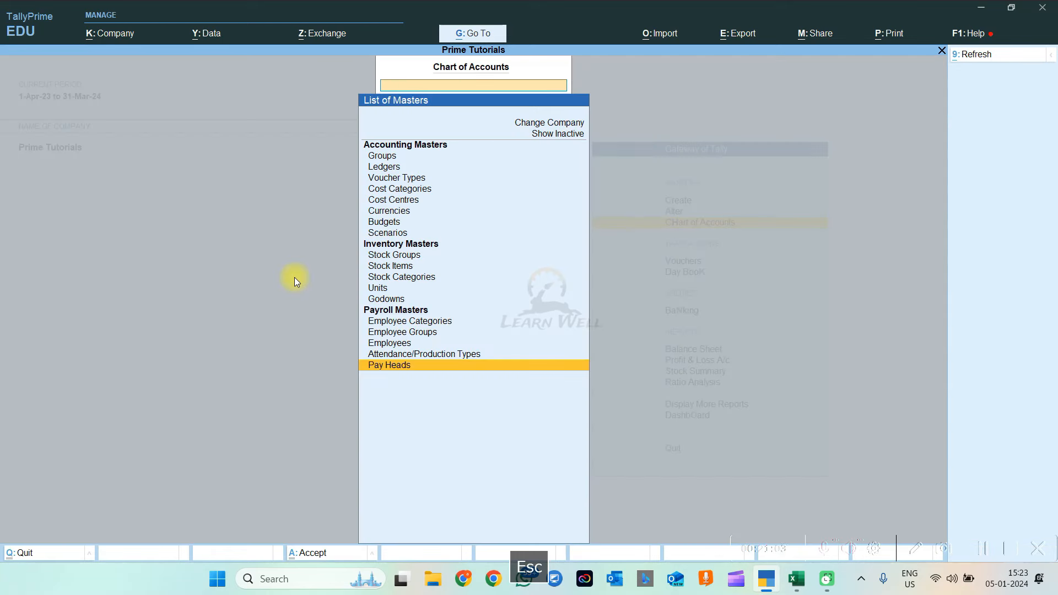
key(Up)
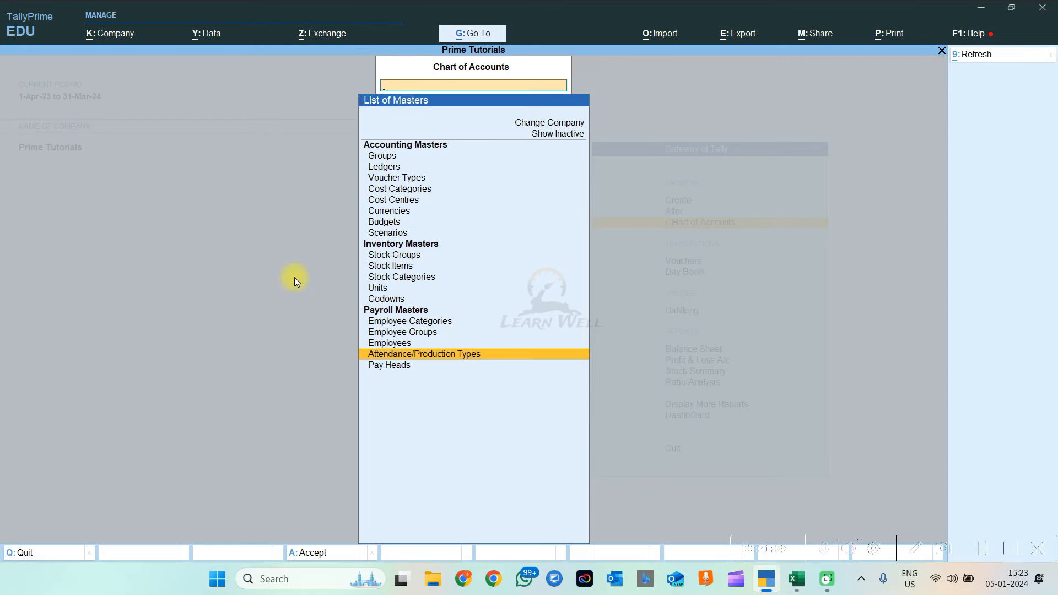
key(Escape)
Start master creation and browse the payroll master types in the list
key(Up)
key(Up)
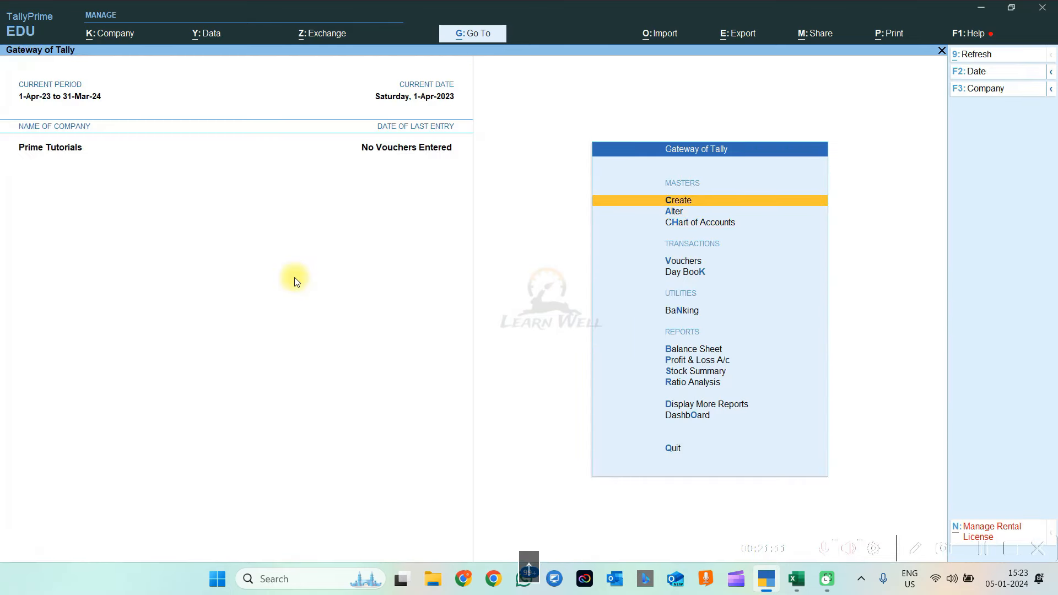
key(Return)
key(Down)
key(Down)
key(Down)
key(Down)
key(Down)
key(Down)
key(Down)
key(Down)
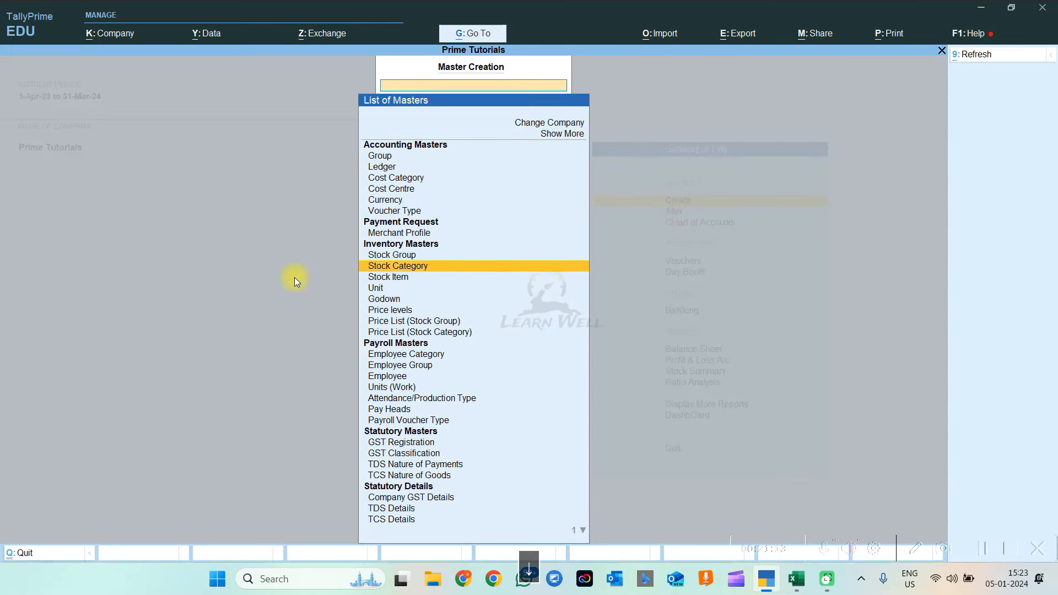
key(Down)
key(Down)
key(Down)
key(Down)
key(Down)
key(Down)
key(Down)
key(Down)
key(Down)
key(Down)
key(Down)
key(Down)
key(Down)
key(Up)
key(Up)
key(Up)
key(Up)
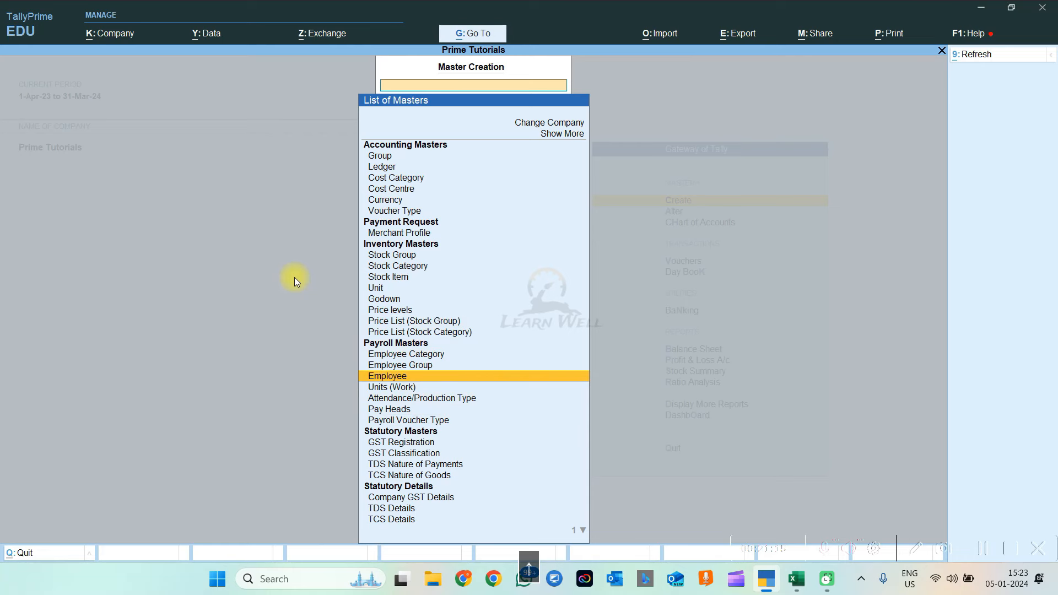
key(Up)
key(Up)
key(Down)
key(Down)
Discard a stray Pay Head form and bring up the Units (Work) creation form
key(Down)
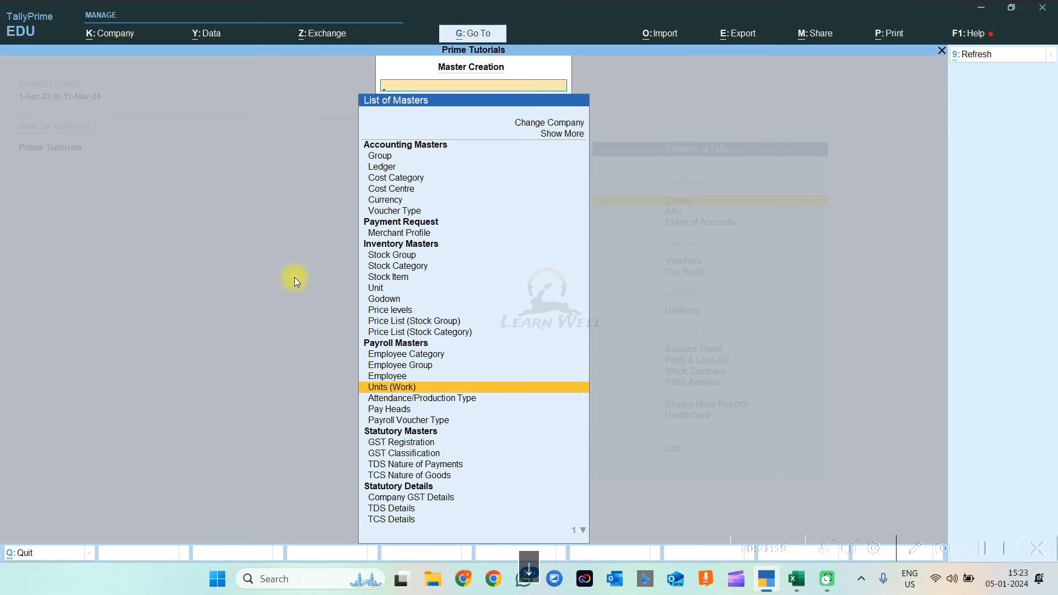
key(Down)
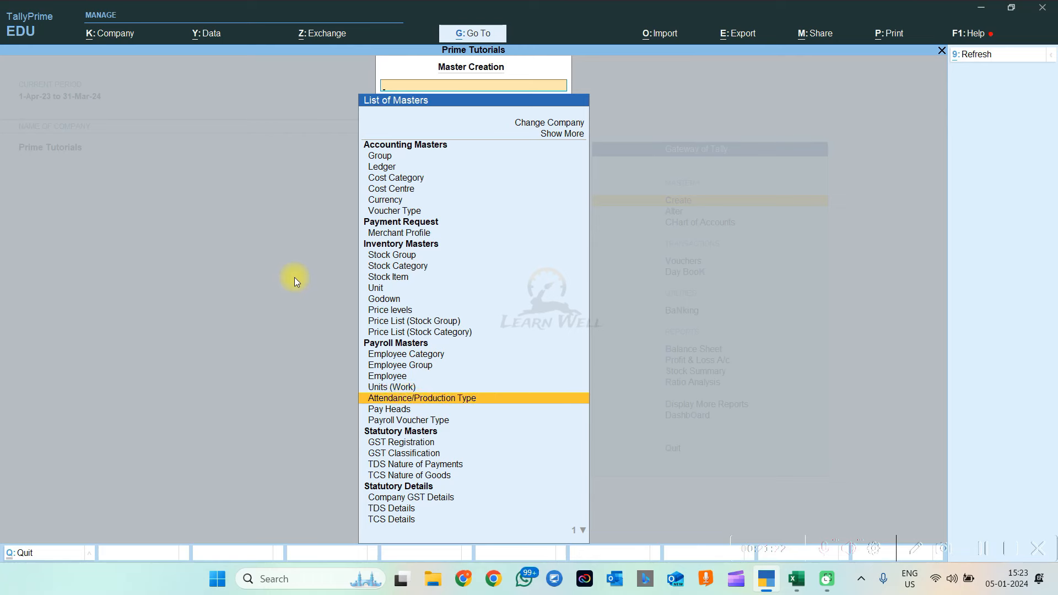
key(Down)
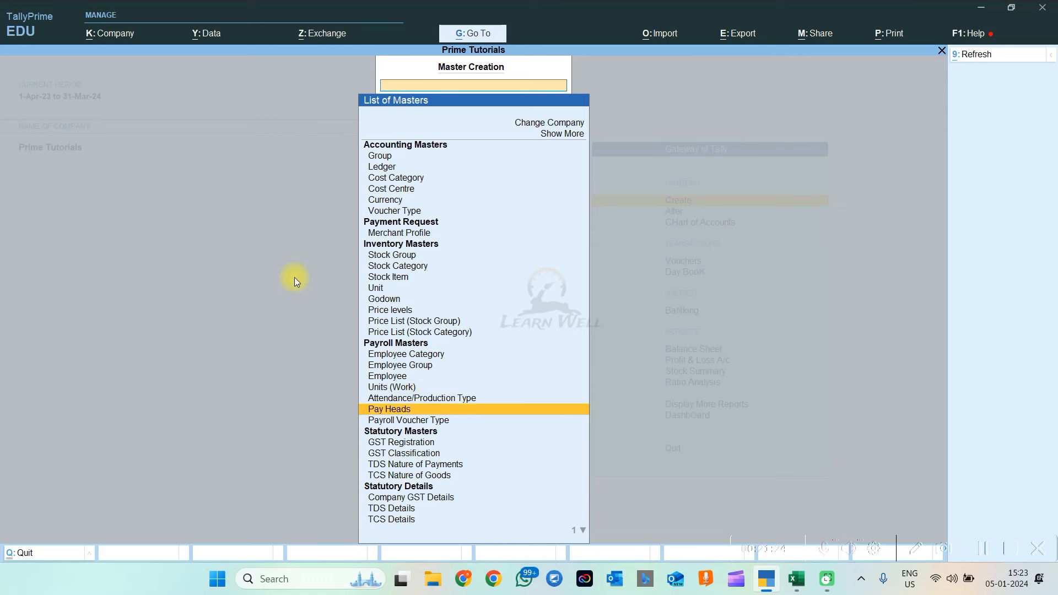
key(Return)
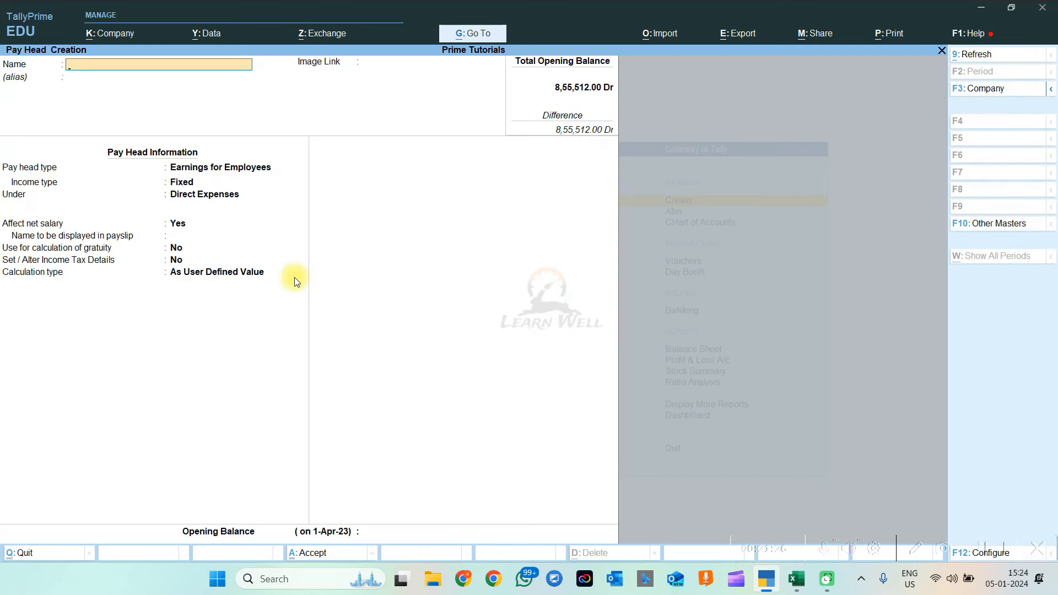
key(Escape)
key(Down)
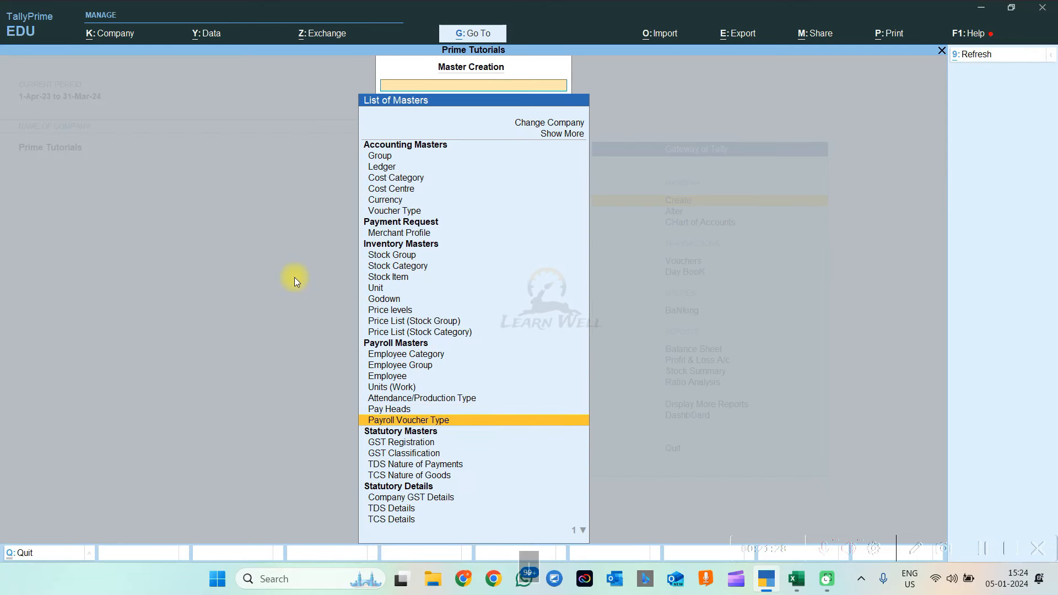
key(Up)
key(Up)
key(Up)
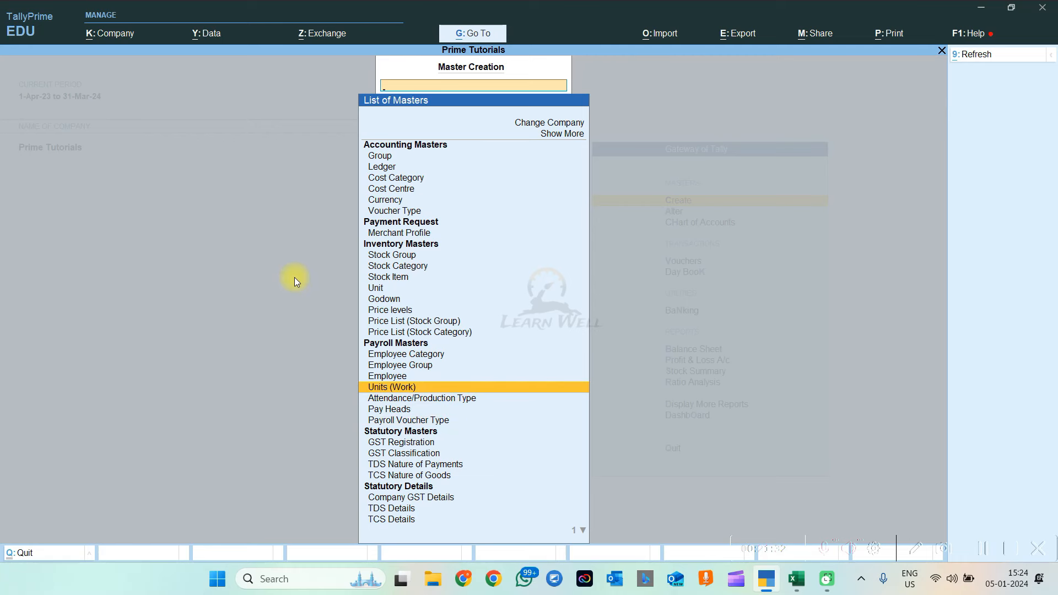
key(Return)
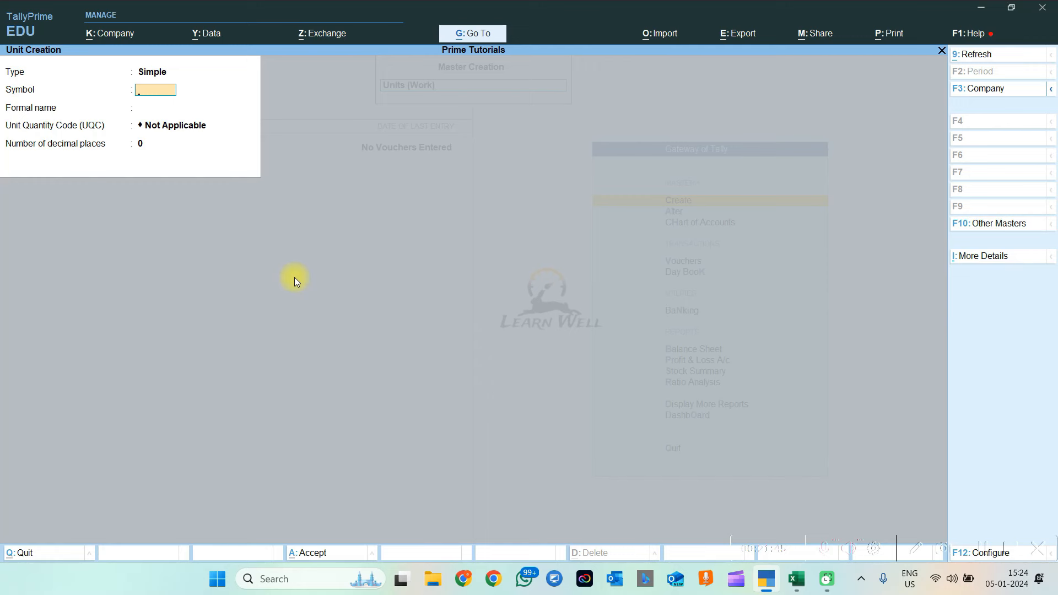
Save unit DAYS with unit code NOS-NUMBERS and 2 decimal places, then return to masters
text(DAYS)
key(Return)
key(Return)
text(D)
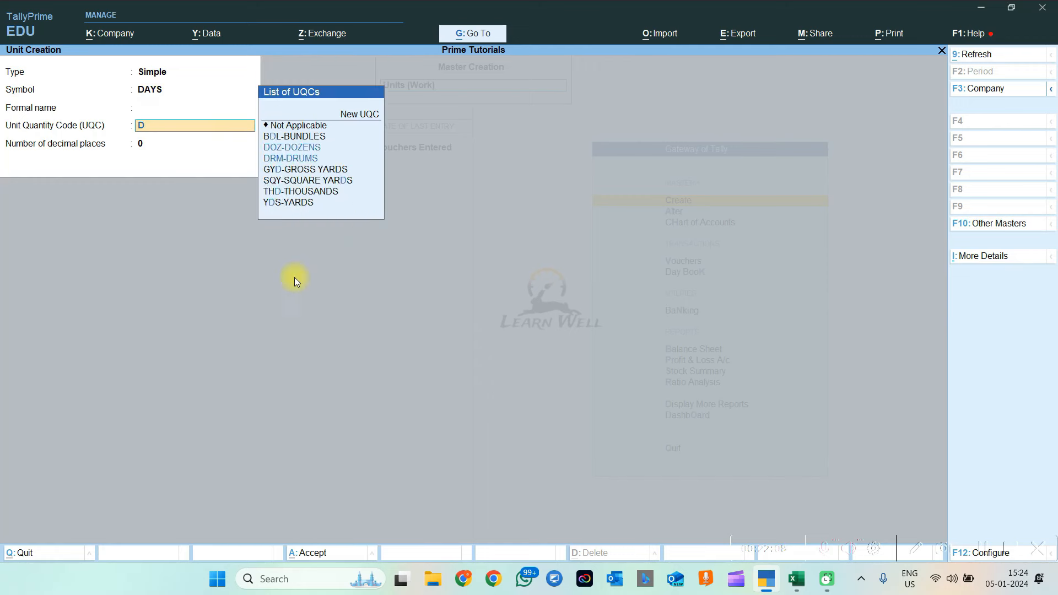
text(AY)
key(Escape)
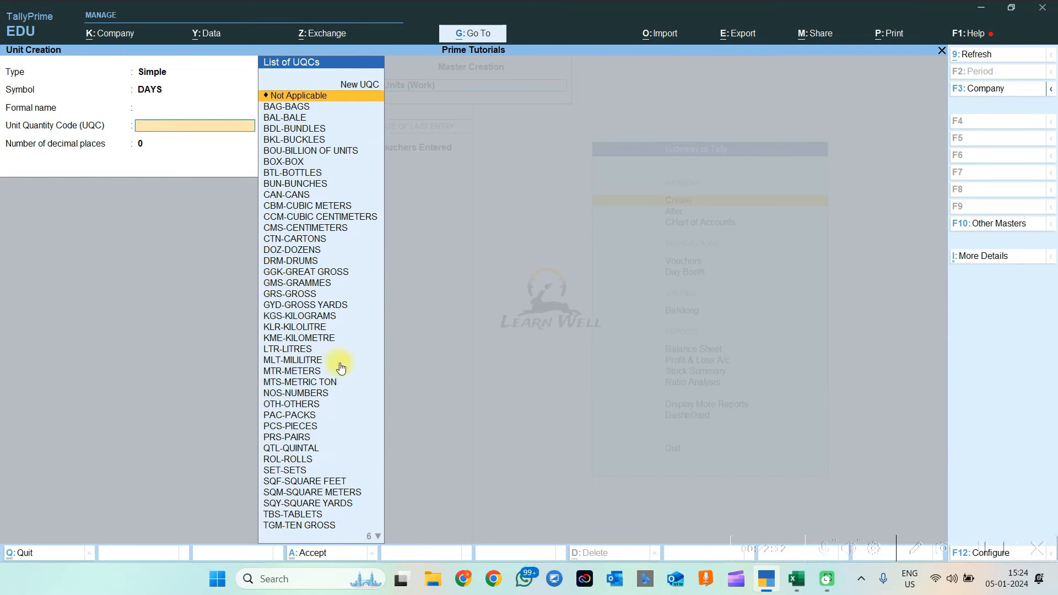
text(NO)
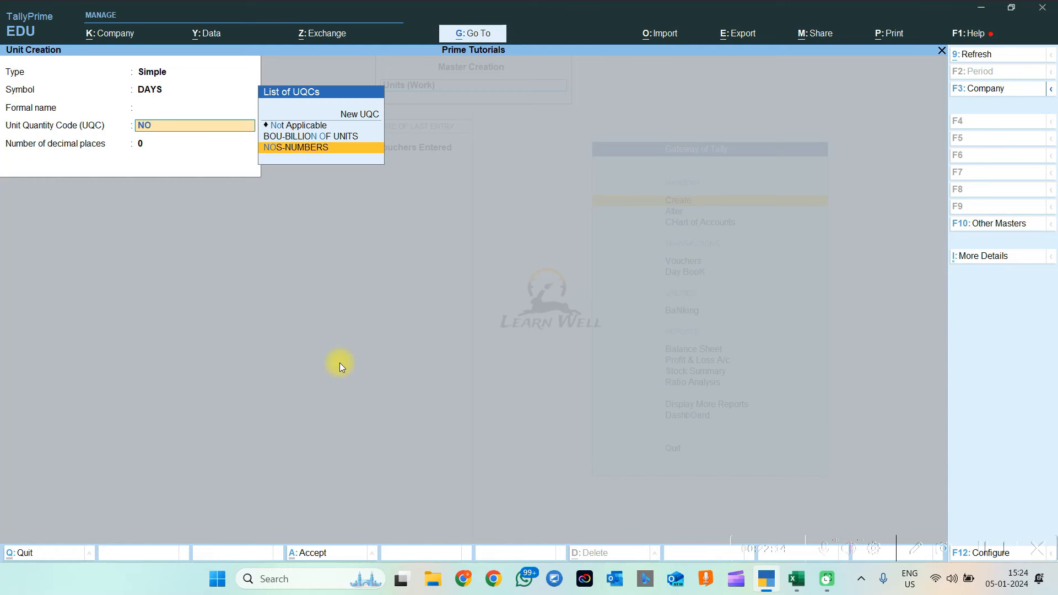
key(Return)
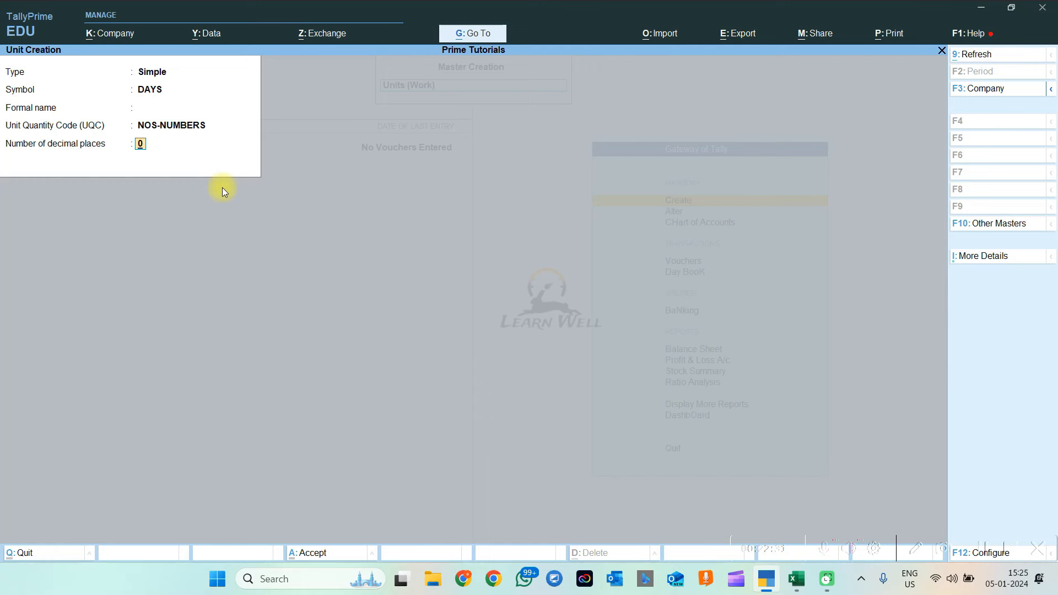
text(2)
key(Return)
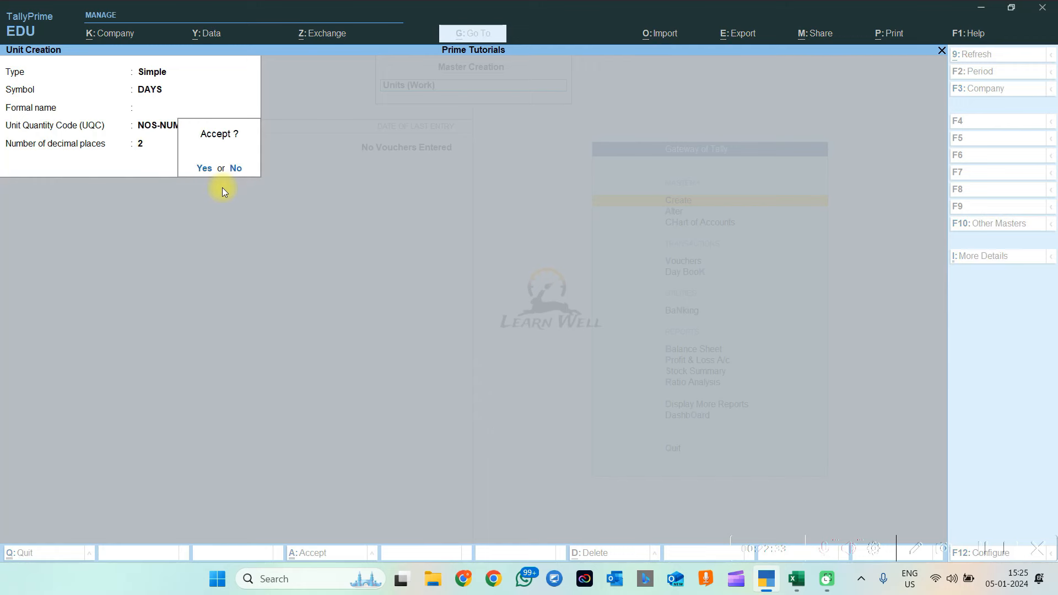
key(Return)
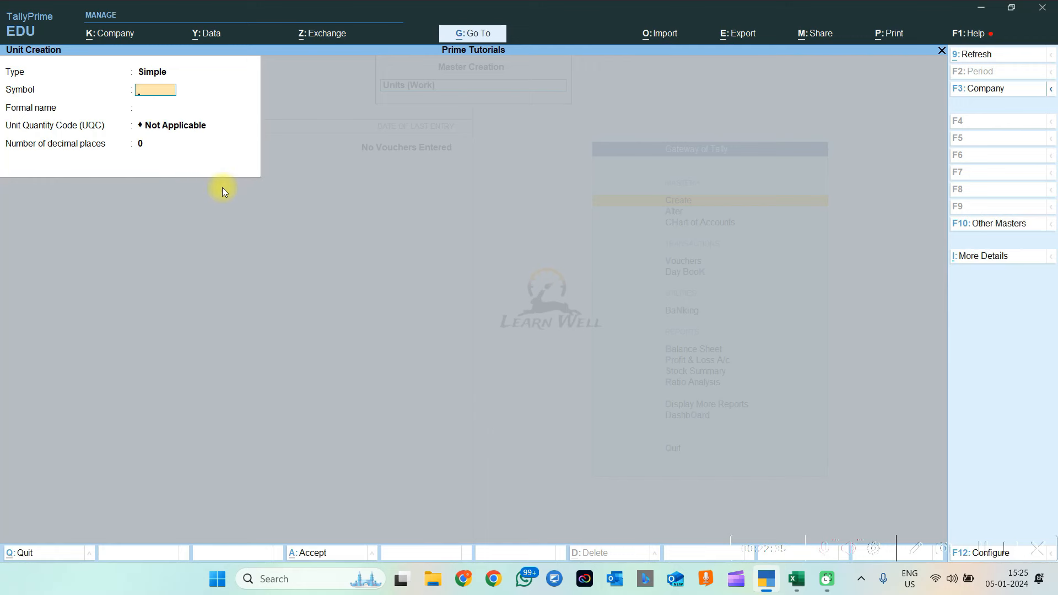
key(Escape)
key(Escape)
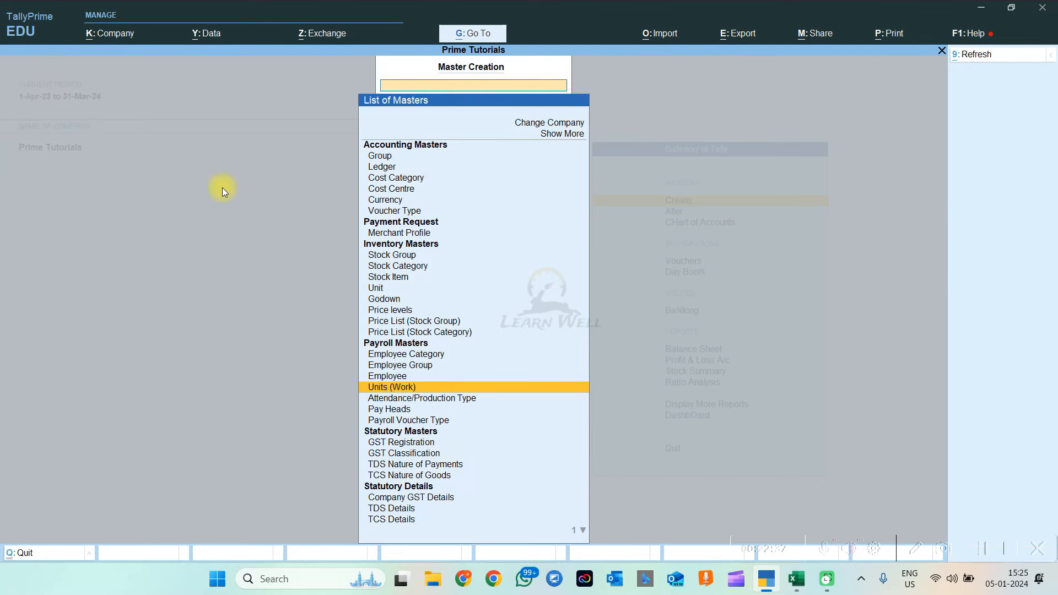
Save attendance type PRESENT under Primary as Attendance / Leave with Pay in Days
key(Down)
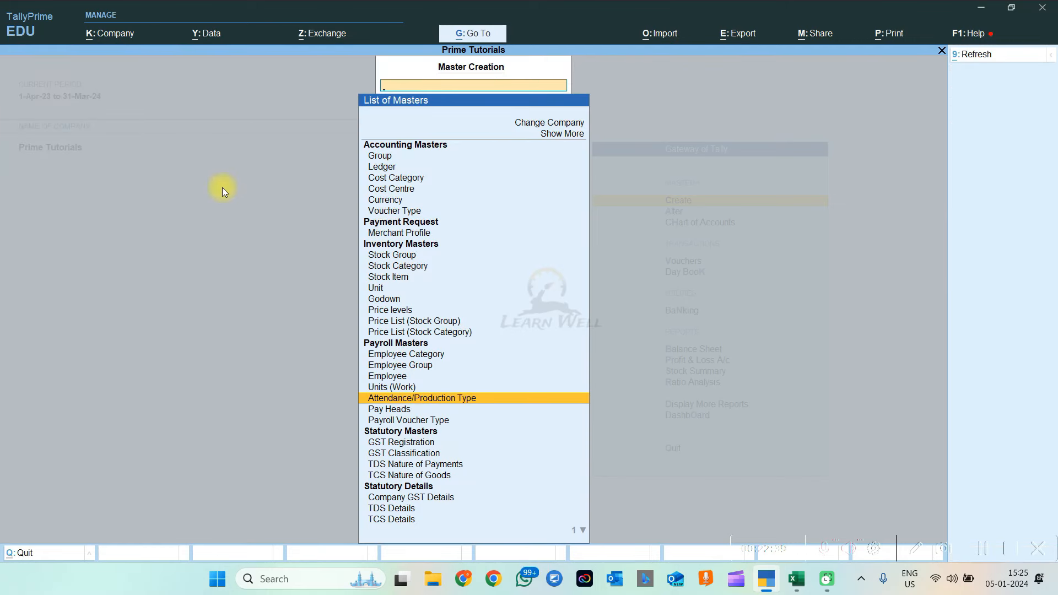
key(Return)
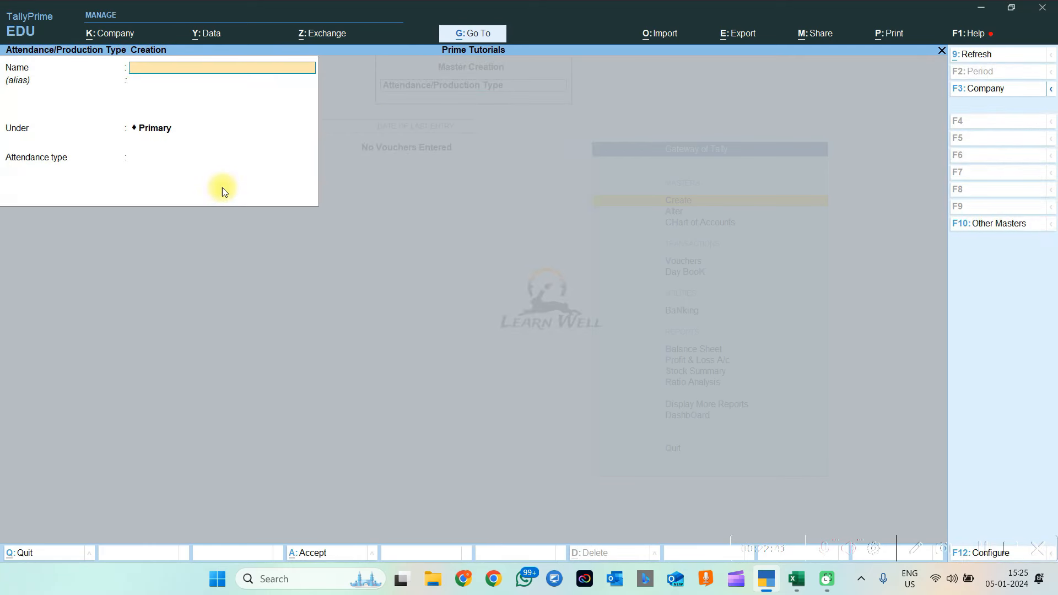
text(PRESENT)
key(Return)
key(Return)
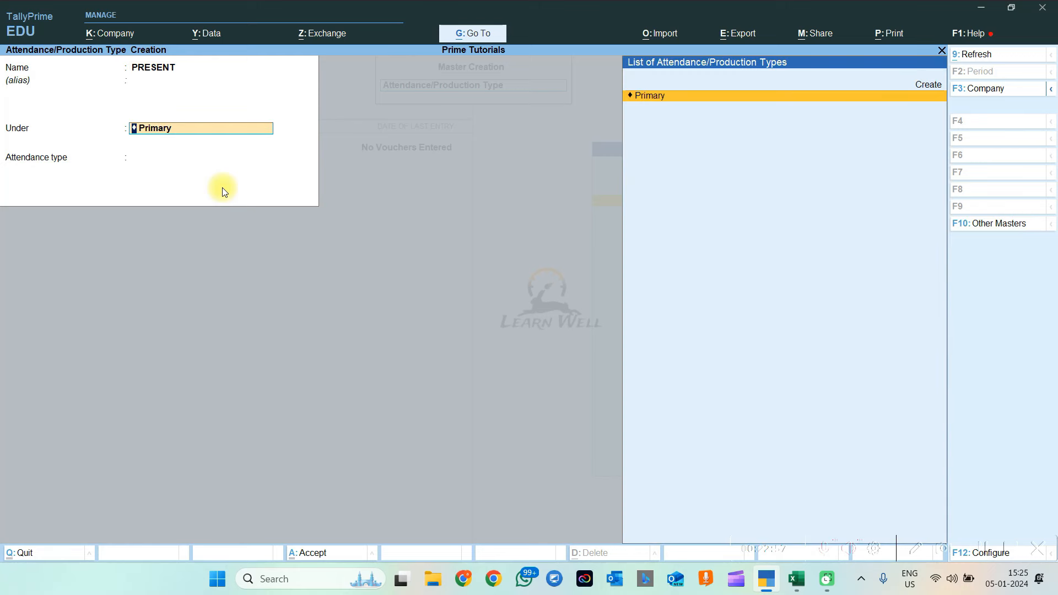
key(Return)
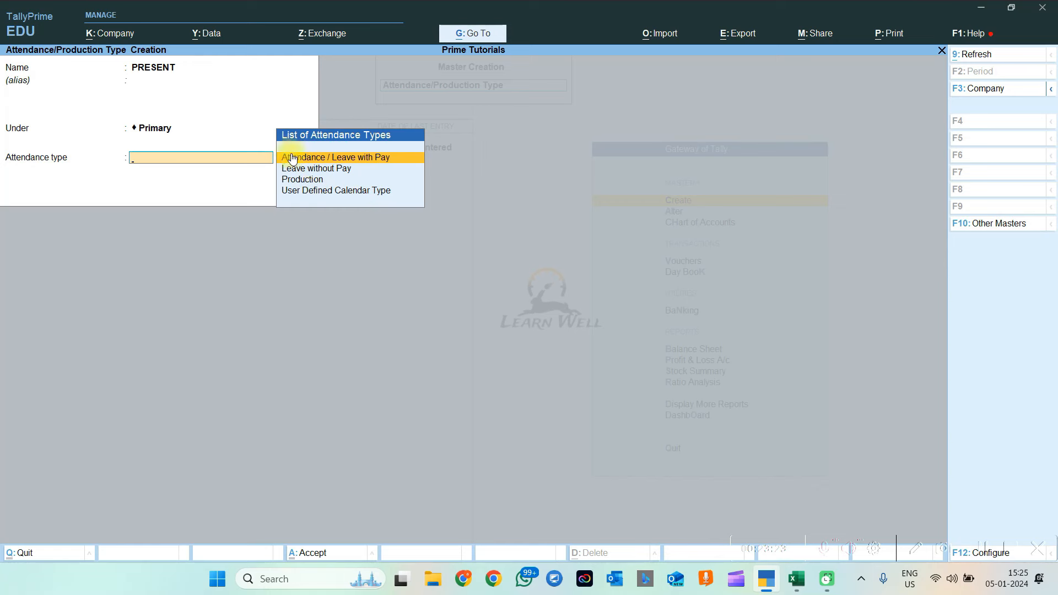
click(325, 161)
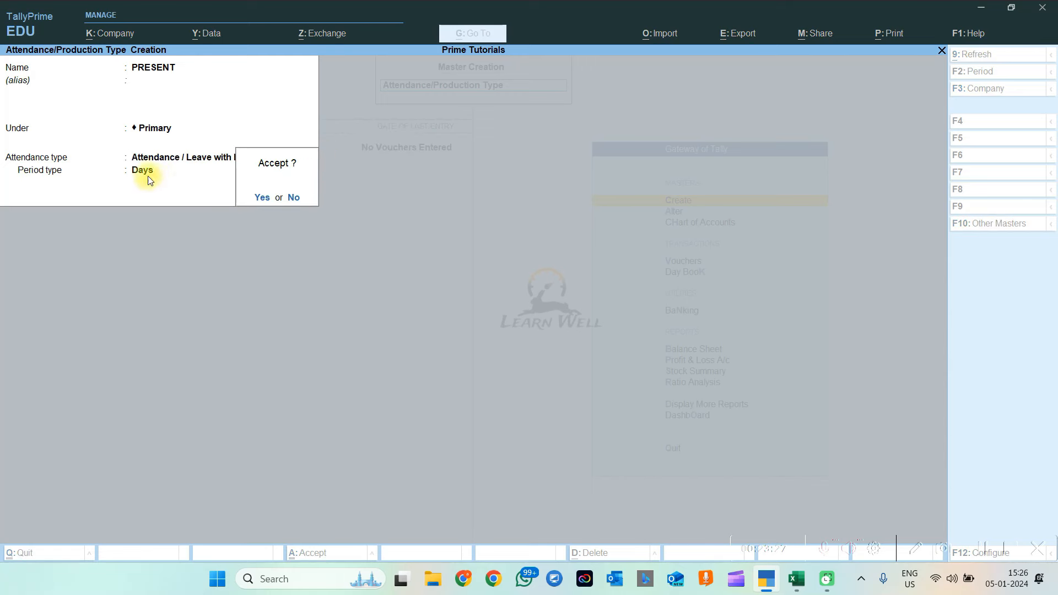
key(Escape)
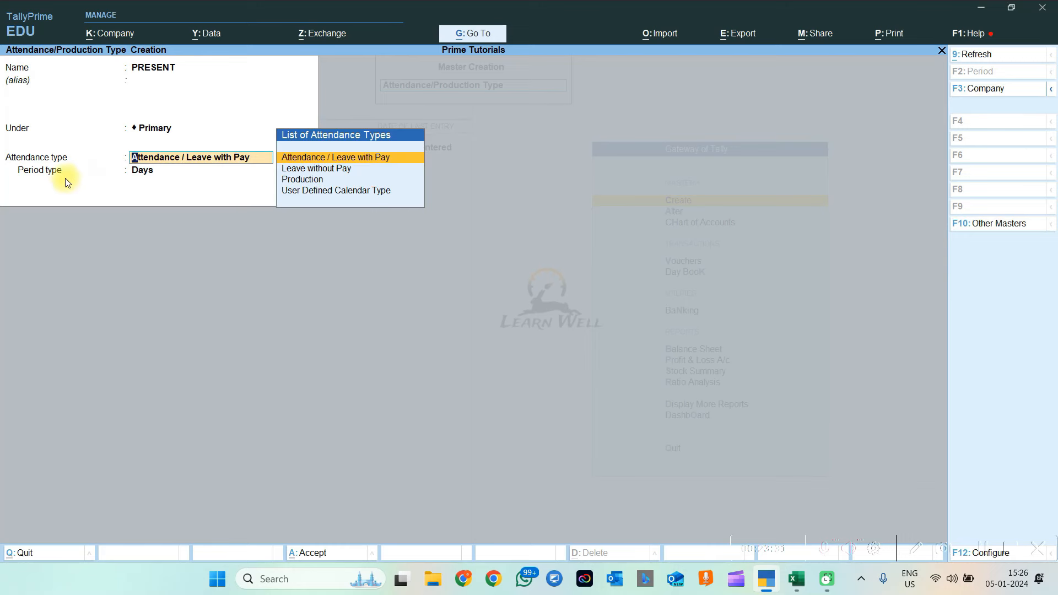
key(Return)
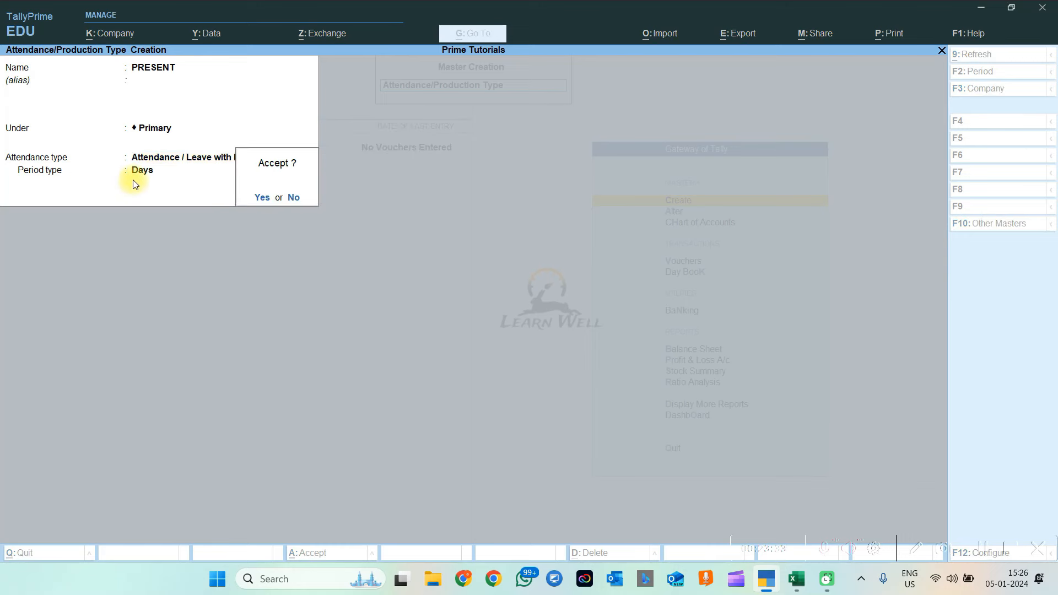
key(Return)
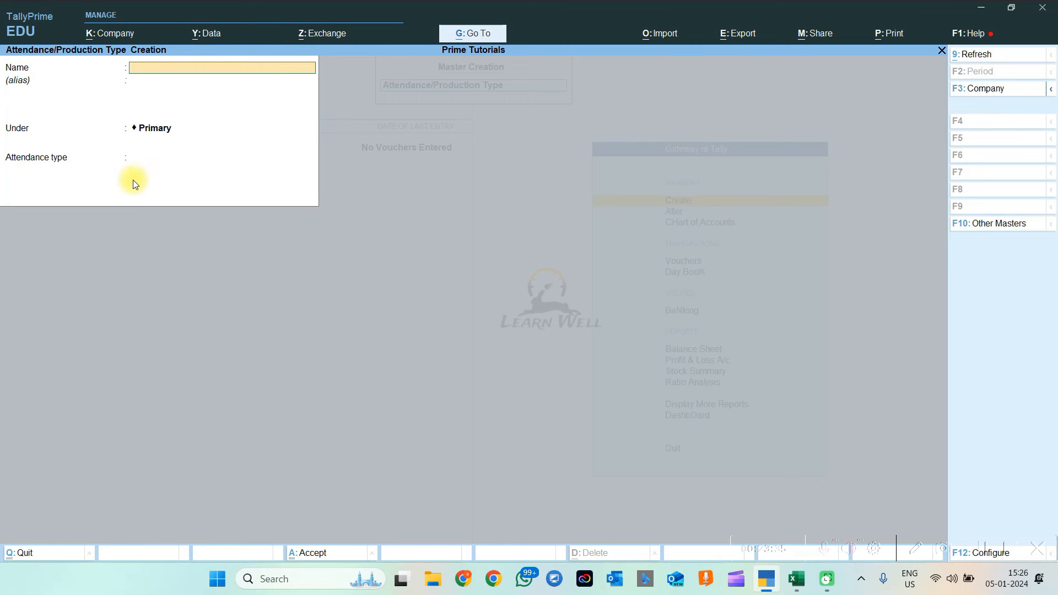
key(Escape)
key(Down)
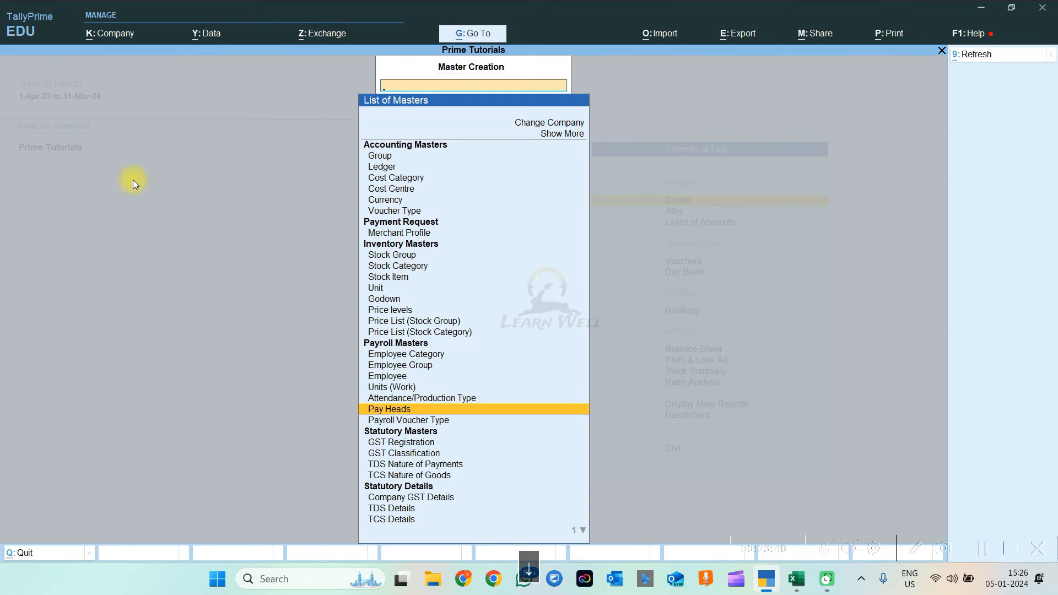
Abandon the Pay Head creation form and start a new Payroll Voucher Type
key(Return)
key(Escape)
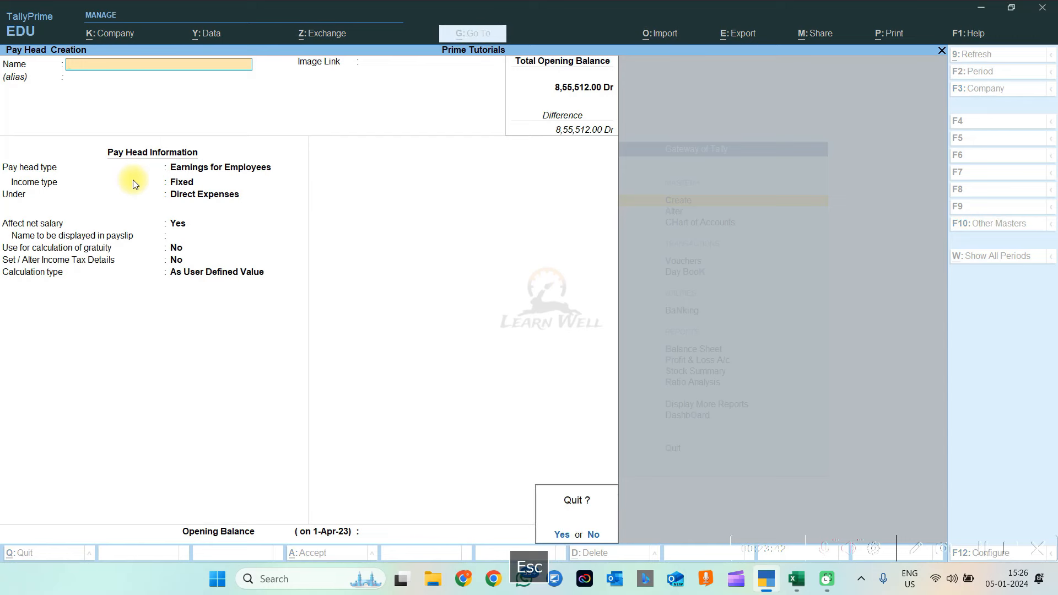
key(Escape)
key(Down)
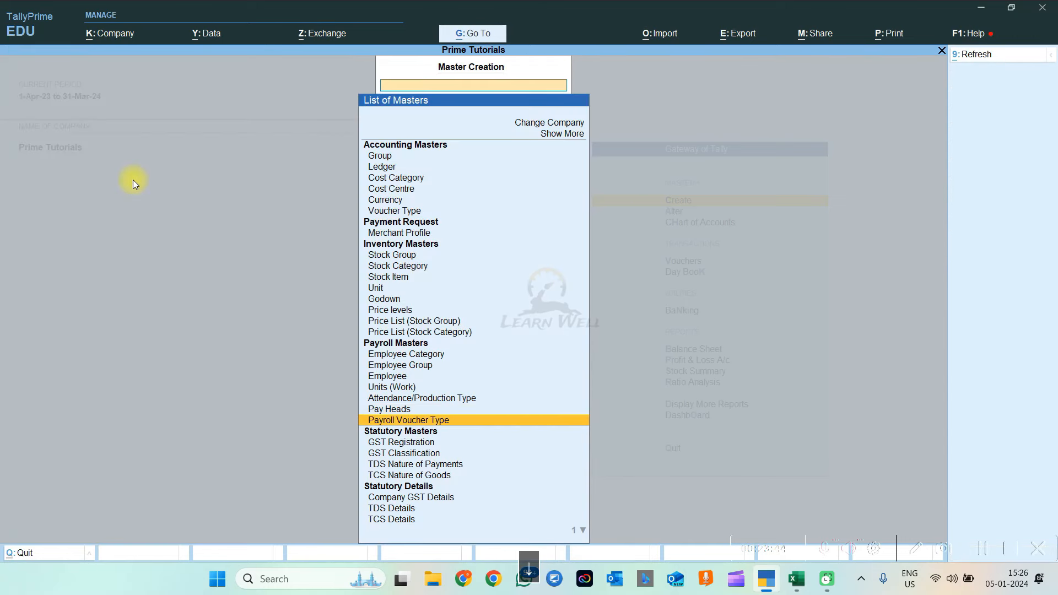
key(Return)
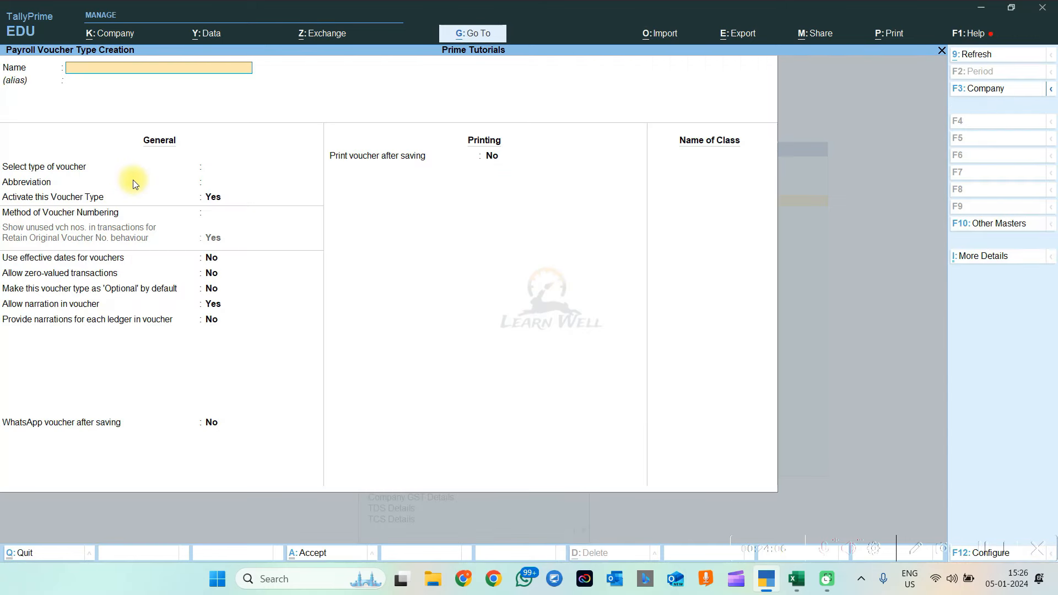
Name it AMIBKAPUR PAYROLL, base it on Payroll with Manual numbering, and save
text(AMIBKAPUR PAYROLL)
key(Return)
key(Return)
text(PAY)
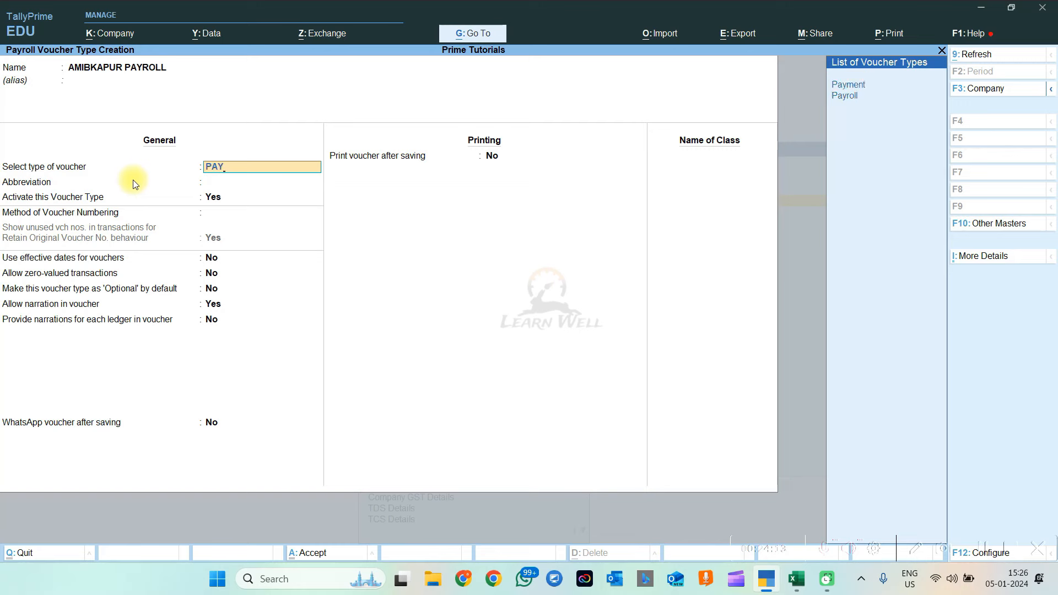
key(Down)
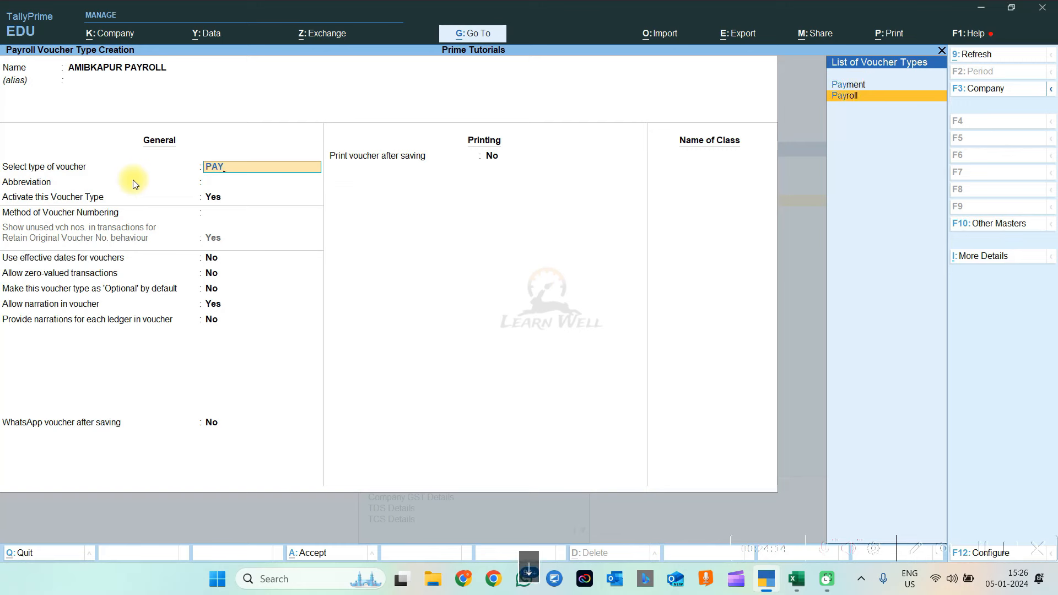
key(Return)
key(Return)
key(Return)
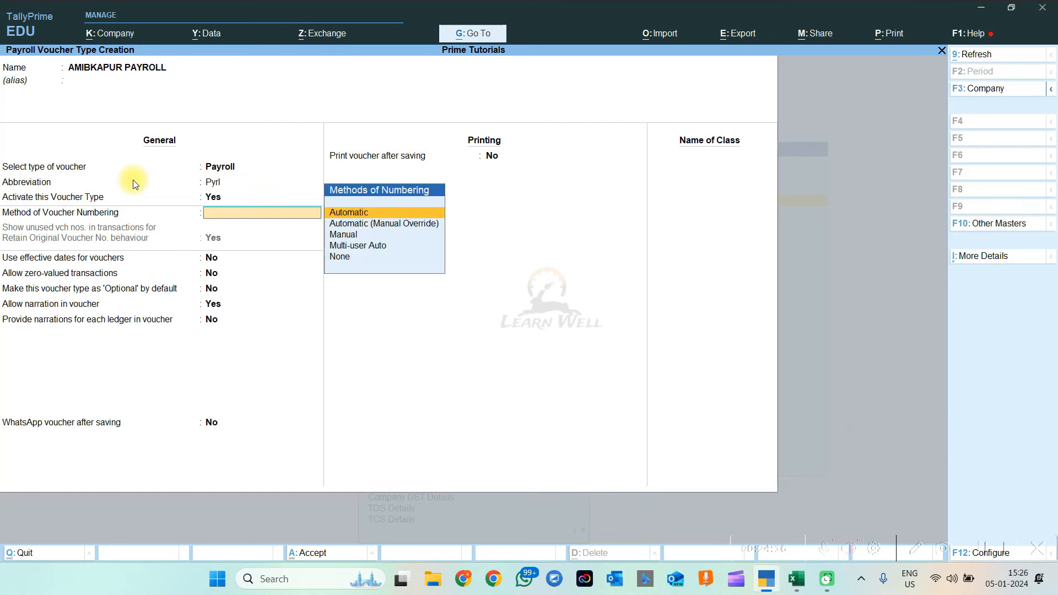
key(Down)
key(Down)
key(Return)
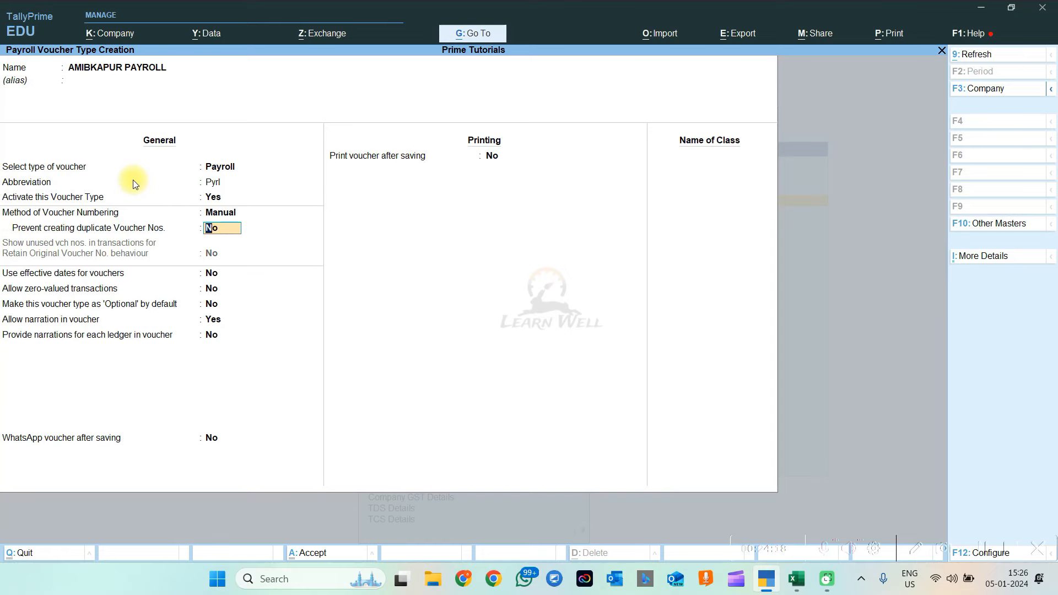
key(Return)
key(Escape)
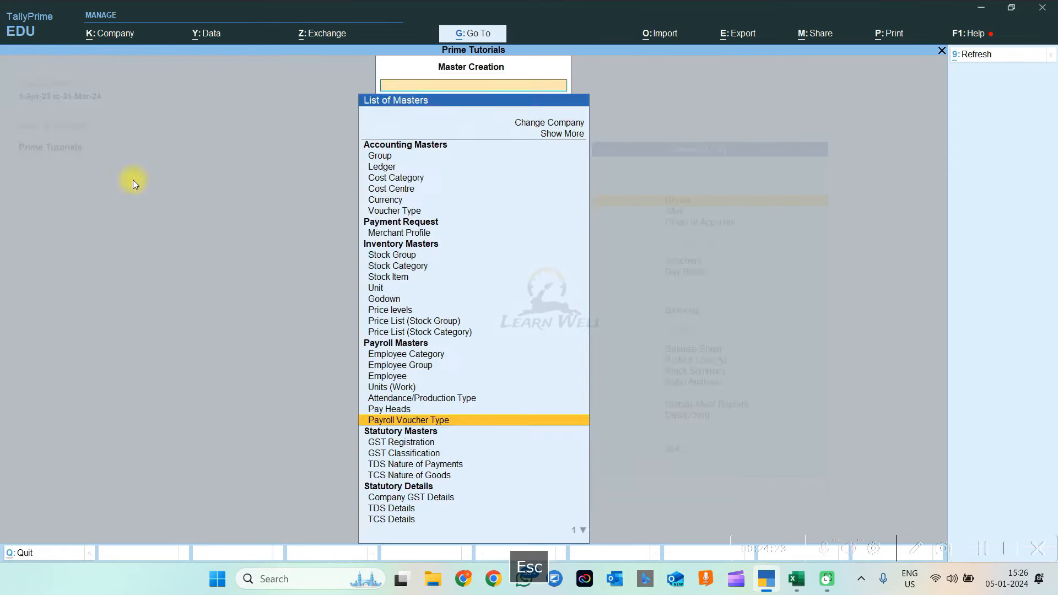
key(Escape)
key(Escape)
key(Escape)
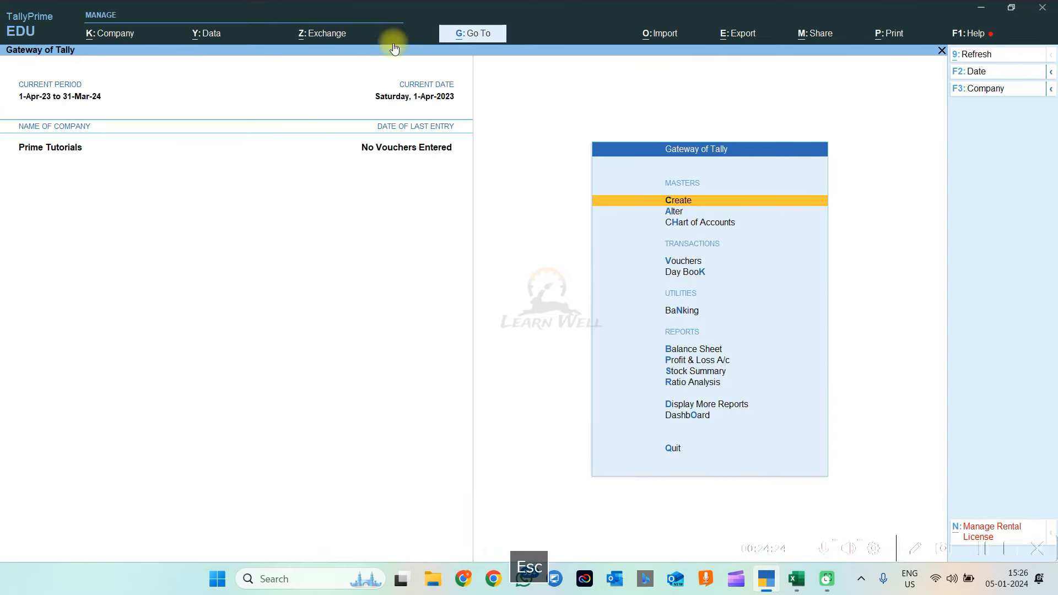
Start a new AMIBKAPUR PAYROLL voucher, accepting voucher number 1
key(v)
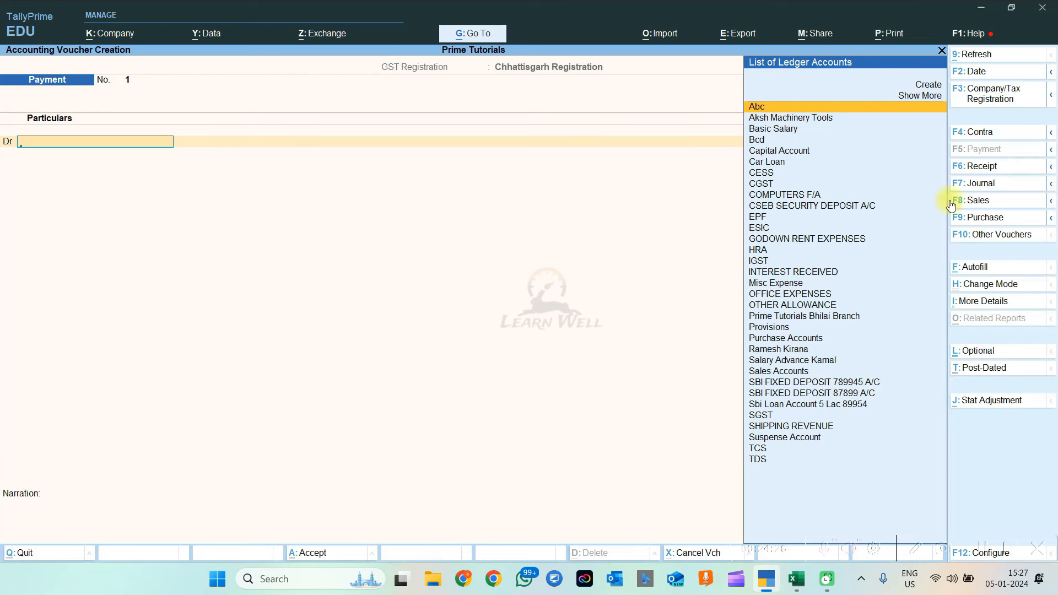
click(1004, 236)
text(PAY)
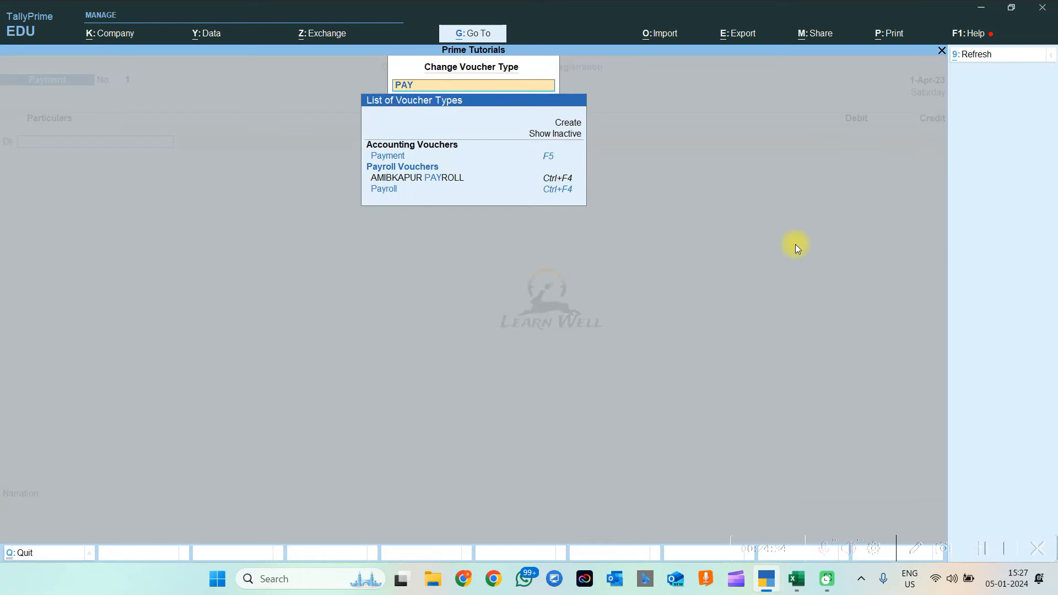
text(RO)
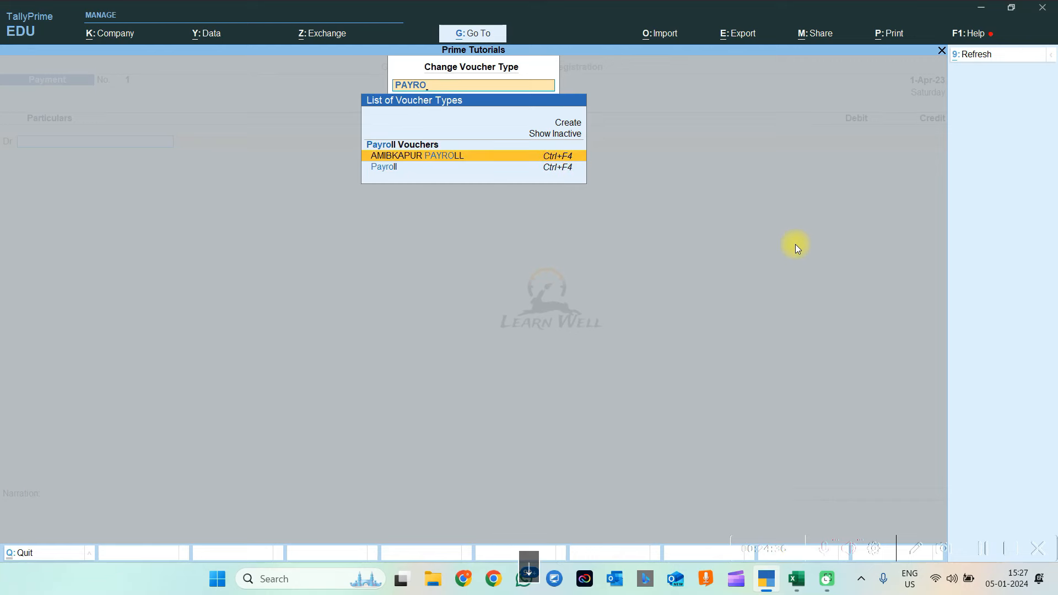
key(Down)
key(Up)
key(Return)
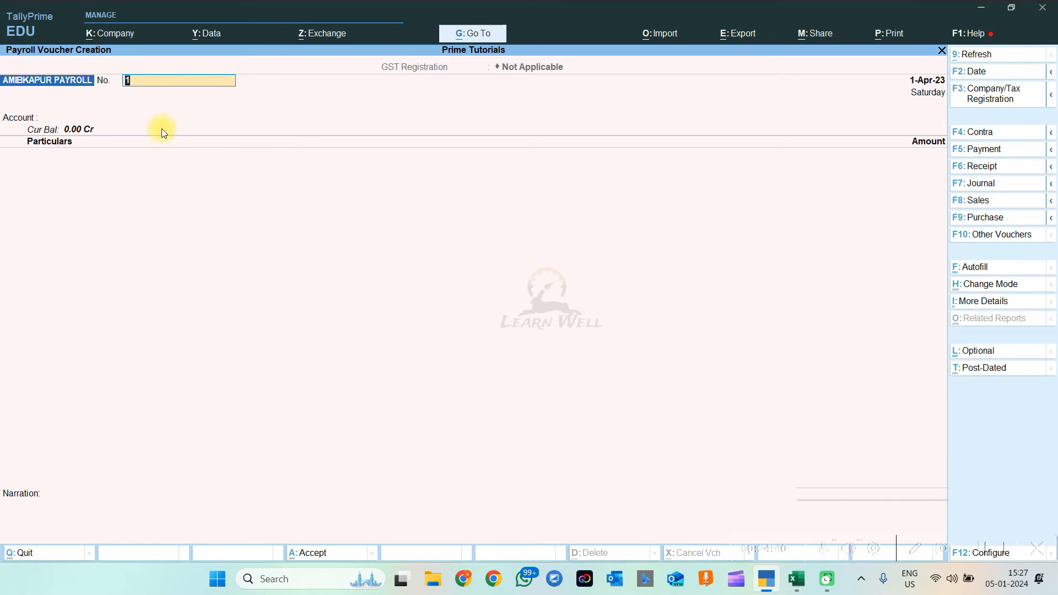
key(Return)
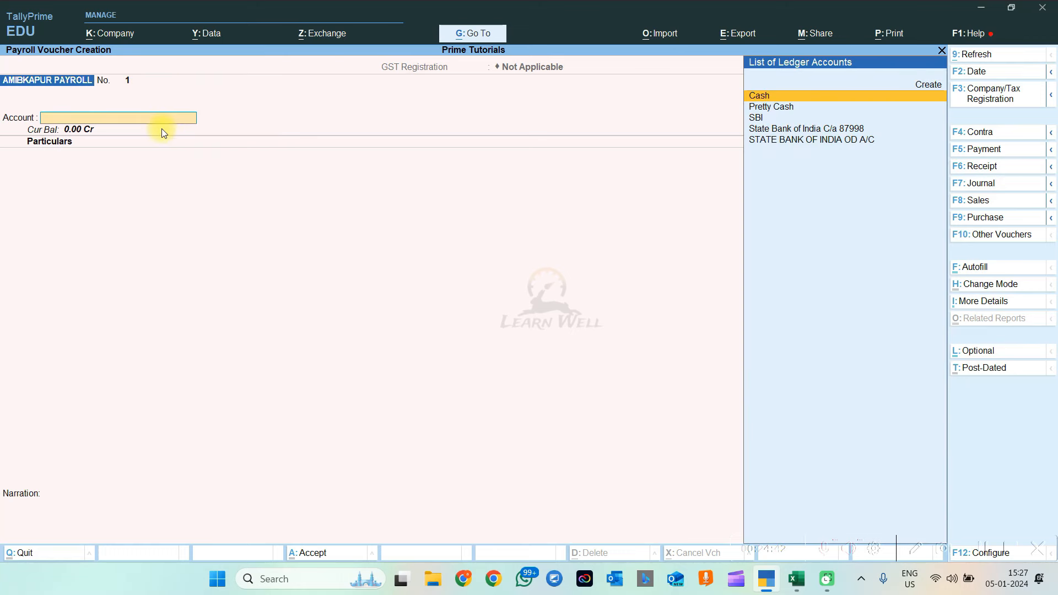
Pay from Cash for the first Accountant employee with an 8000 Basic Salary line
key(Return)
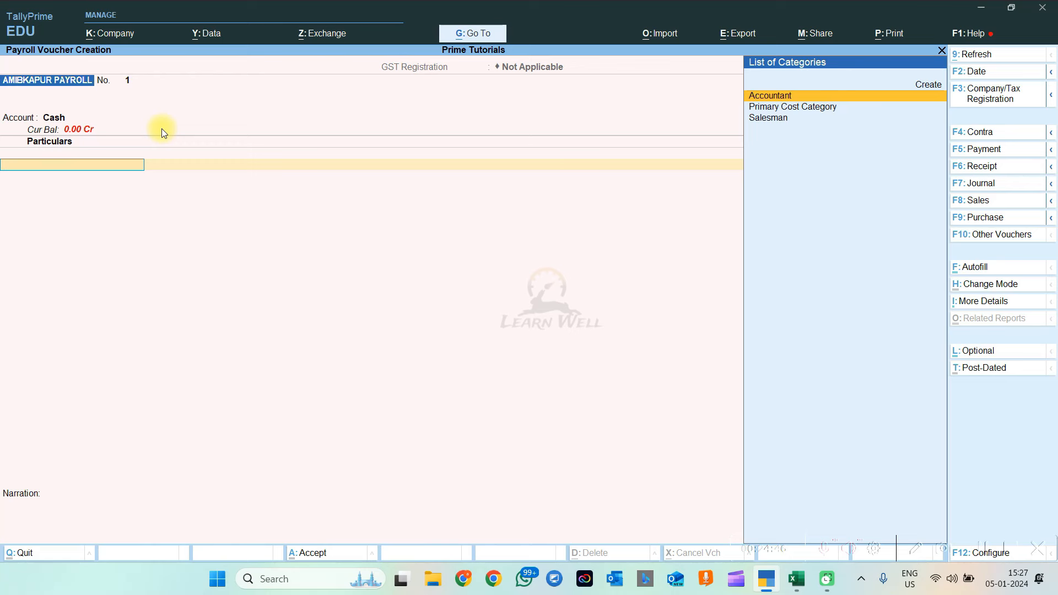
key(Return)
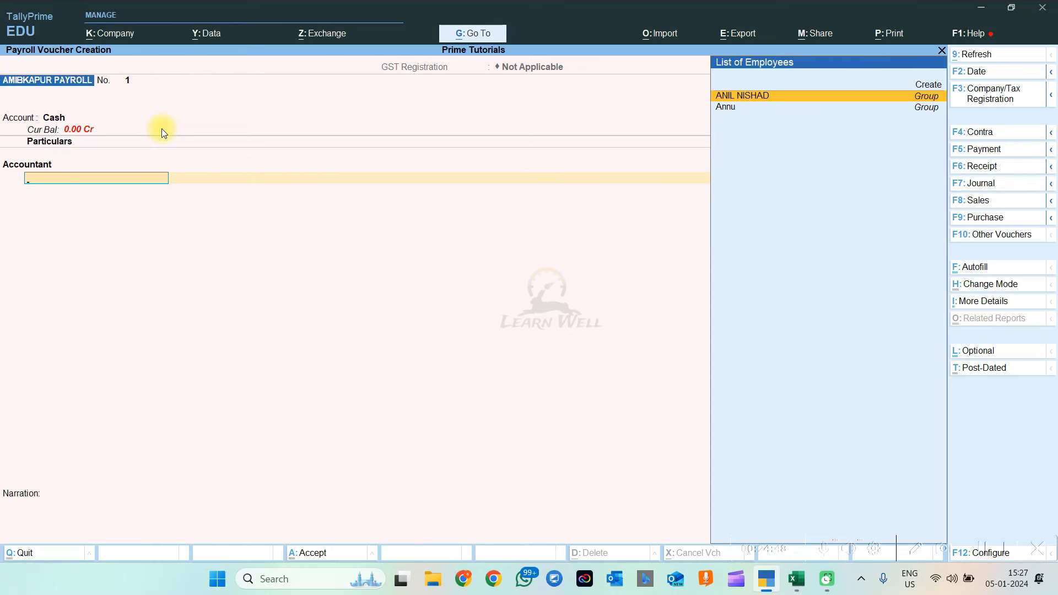
key(Return)
key(Return)
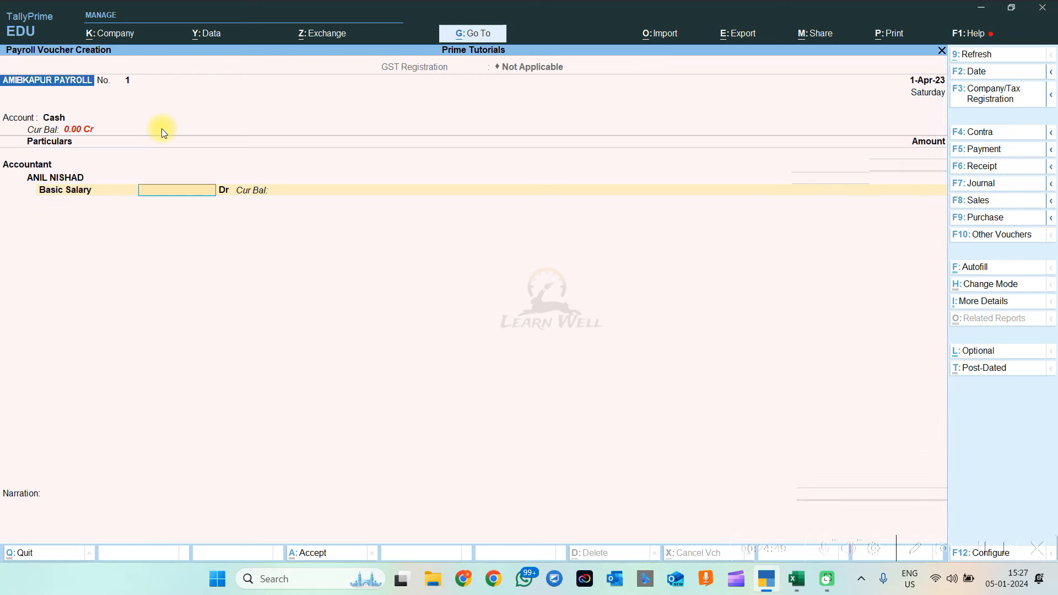
text(8000)
key(Return)
key(Return)
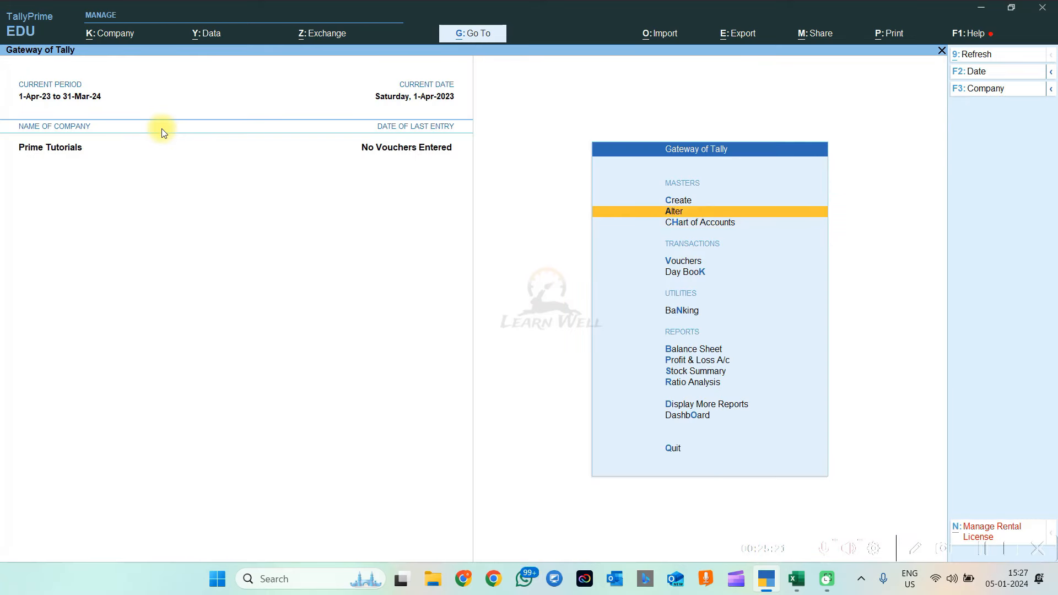
Leave the payroll voucher unsaved and open the employee list from the Chart of Accounts
key(c)
key(Escape)
key(h)
key(Return)
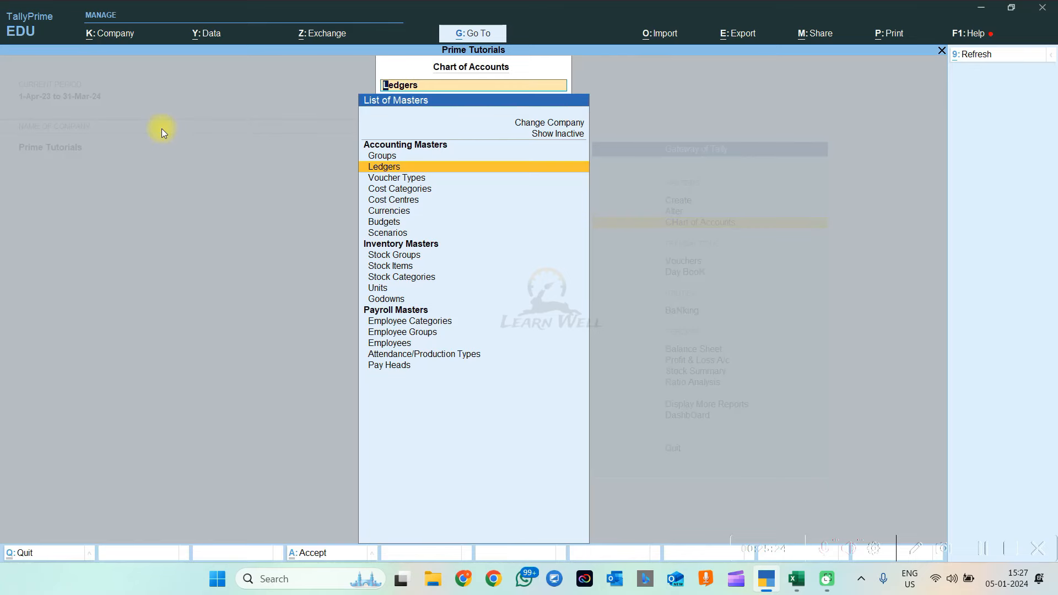
key(Down)
key(Down)
key(Down)
key(Down)
key(Down)
key(Down)
key(Down)
key(Down)
key(Down)
key(Down)
key(Down)
key(Down)
key(Down)
key(Down)
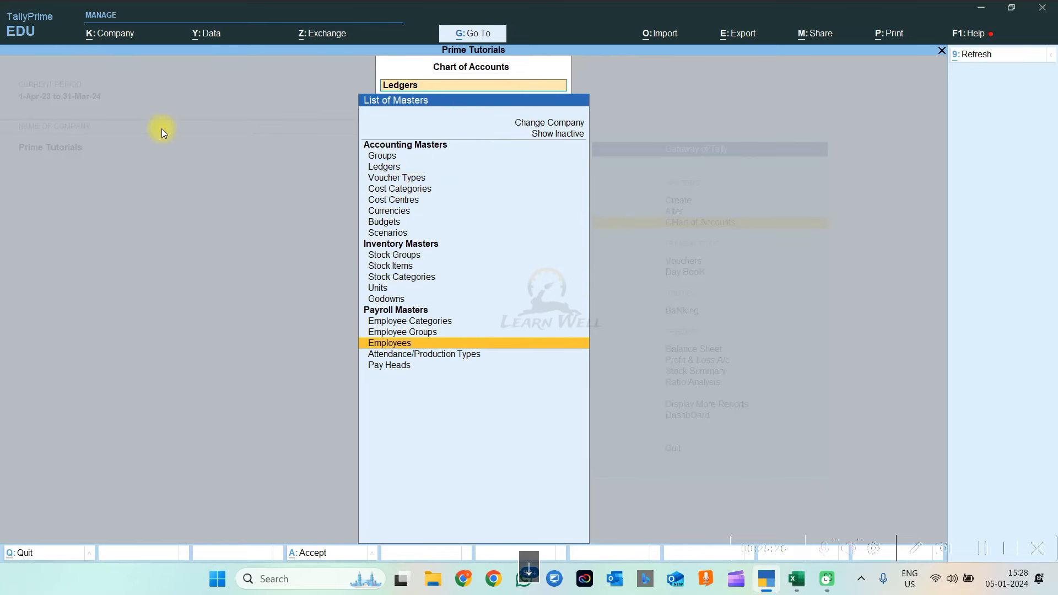
key(Return)
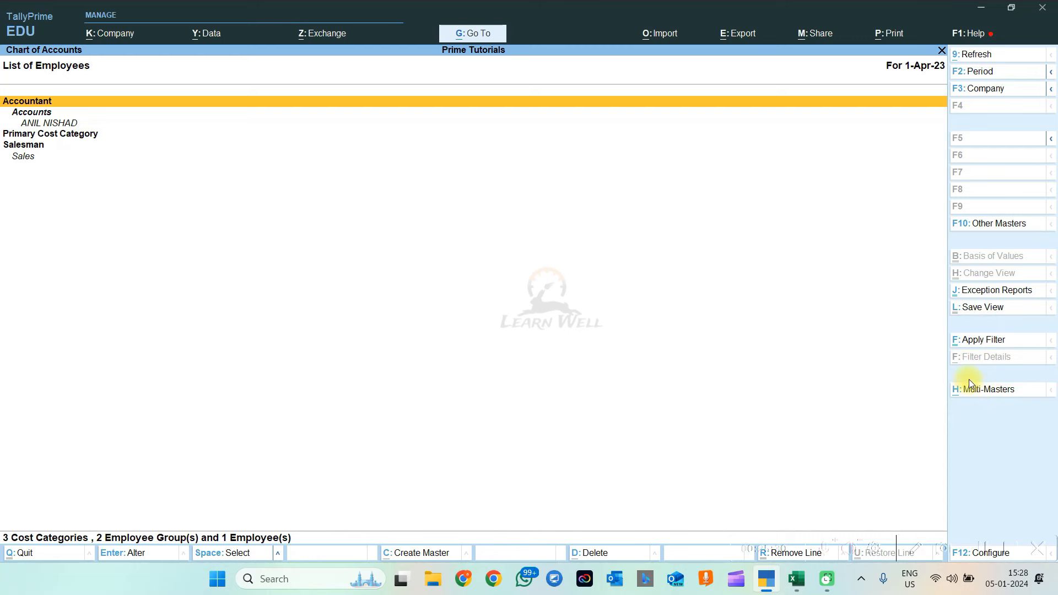
Choose Multi Create for employees and select All Items as the employee group
click(986, 391)
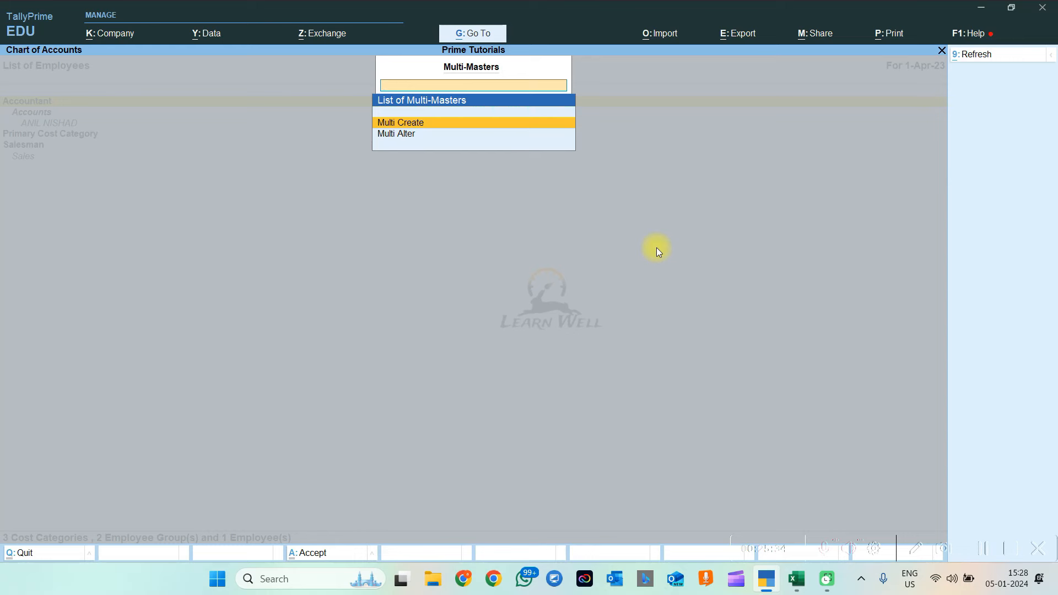
key(Down)
key(Up)
key(Return)
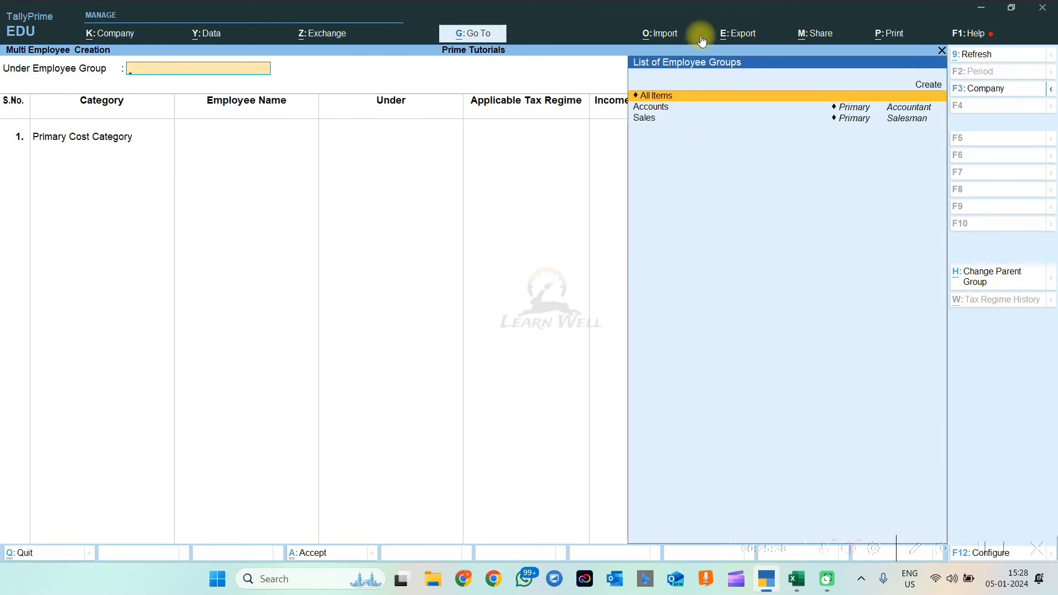
key(Down)
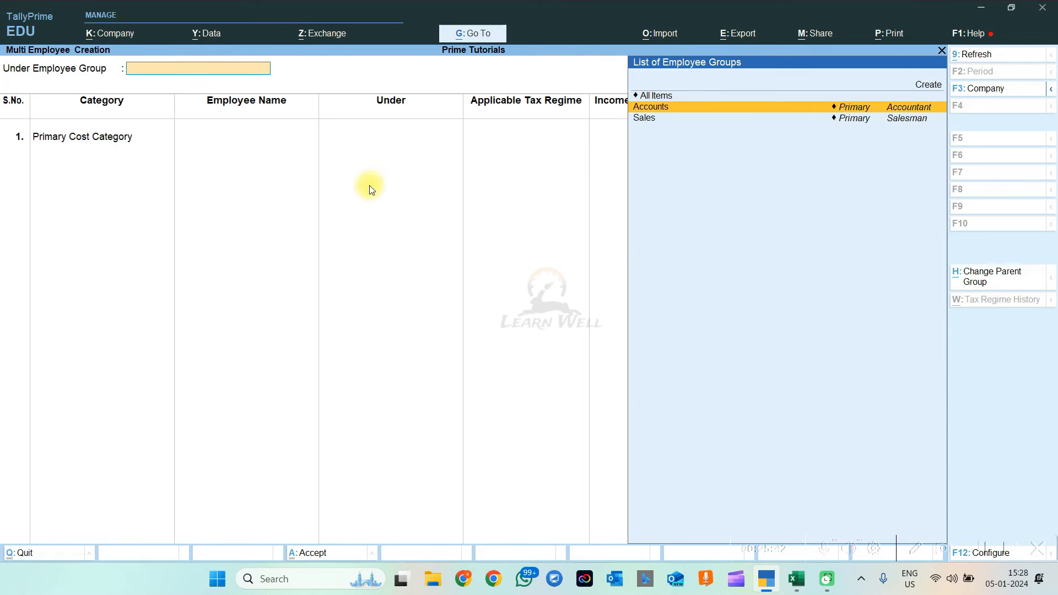
key(Up)
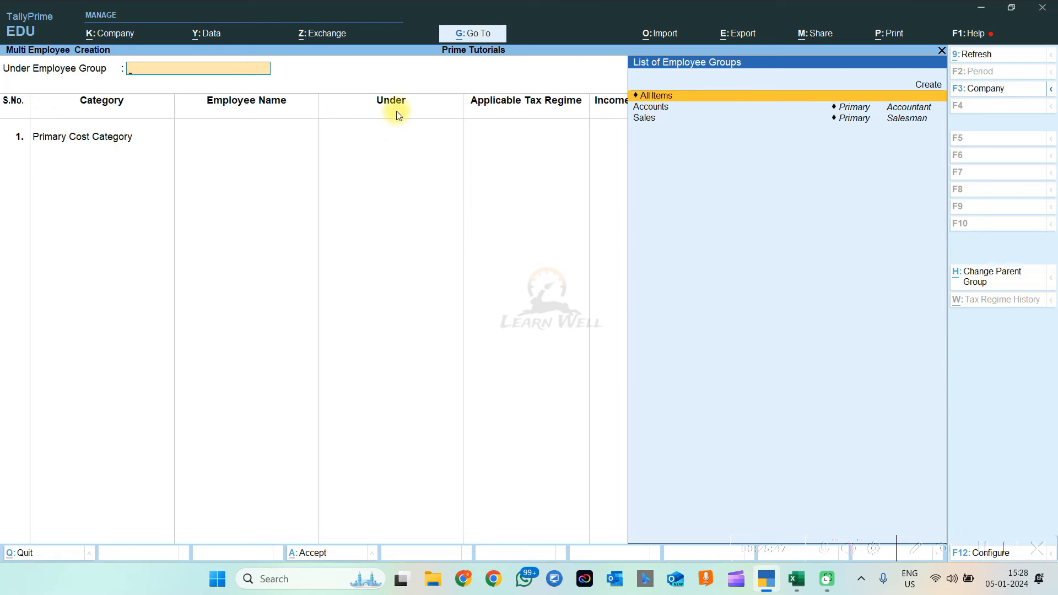
Set category Accountant and enter employee ANMOL under the Accounts group
key(Return)
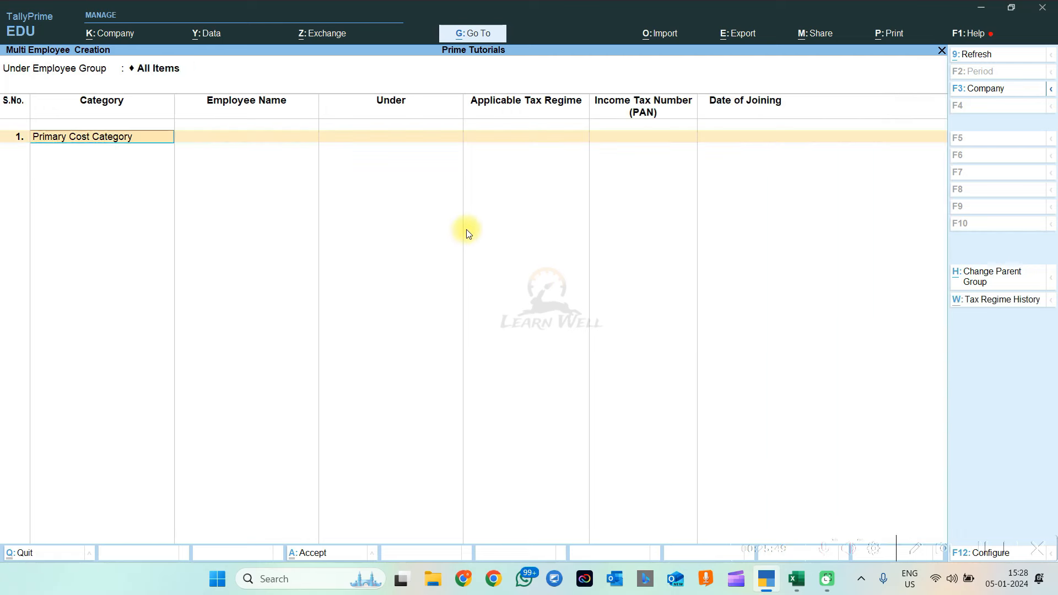
key(space)
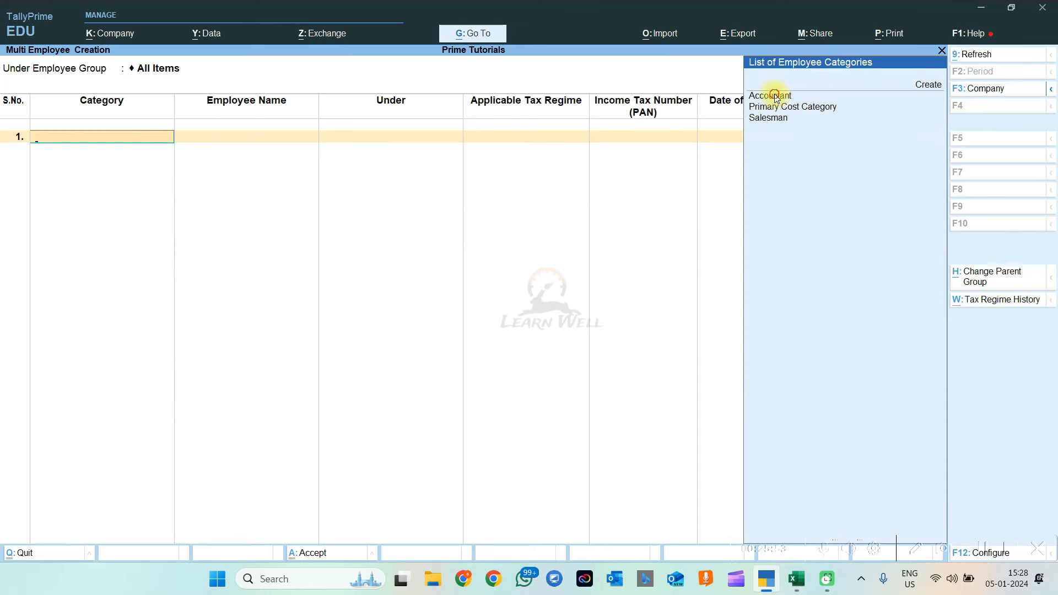
click(771, 96)
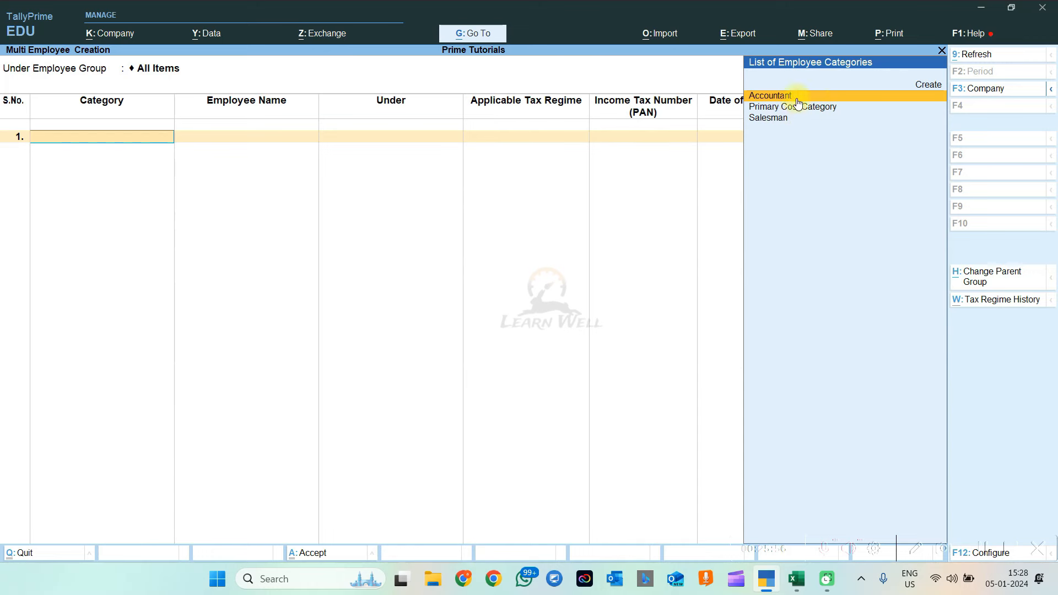
key(Return)
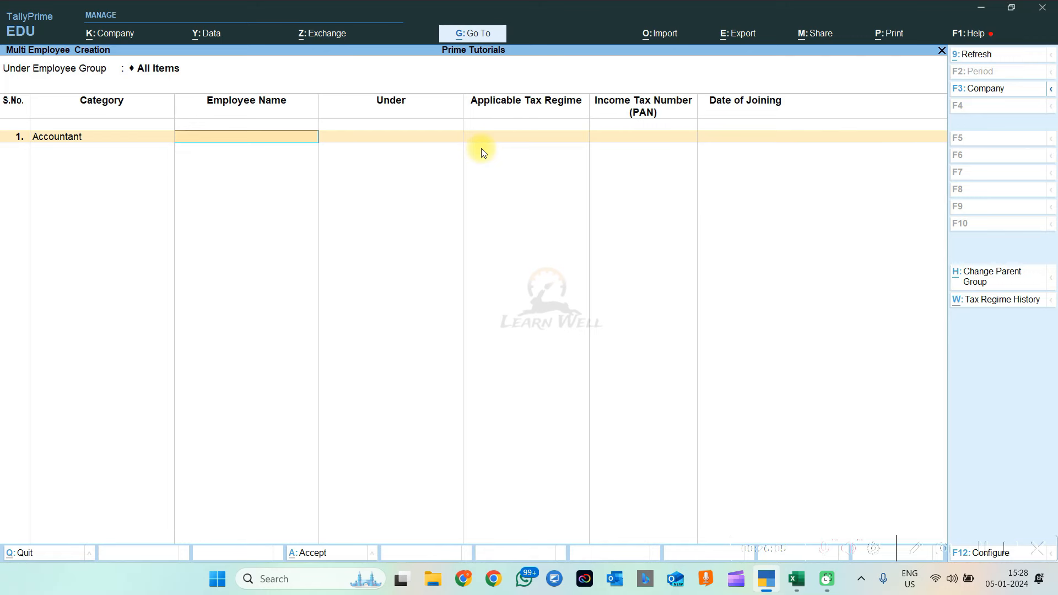
text(ANMOL)
key(Return)
key(Down)
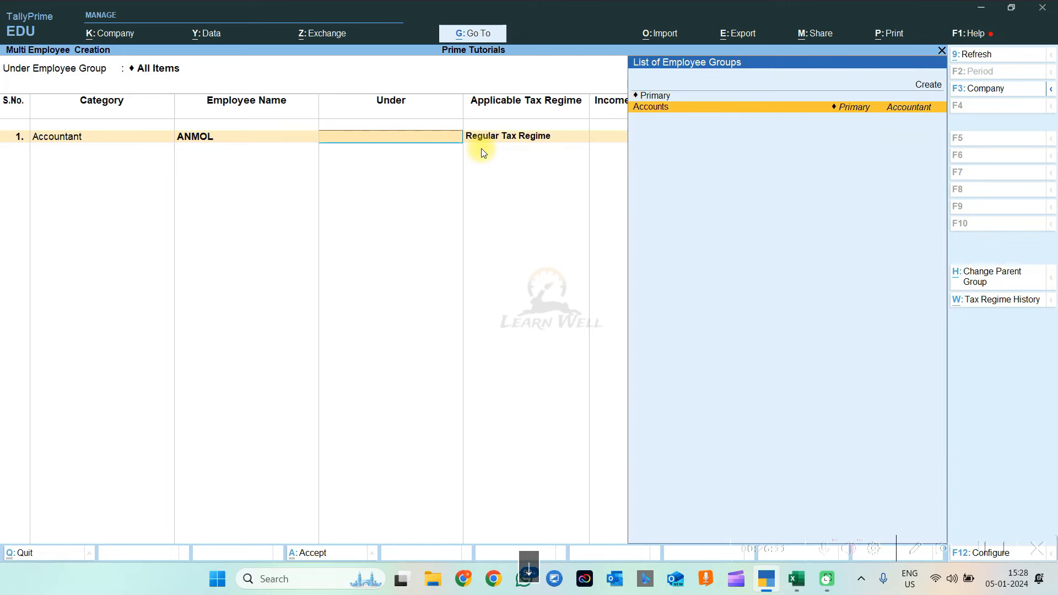
key(Return)
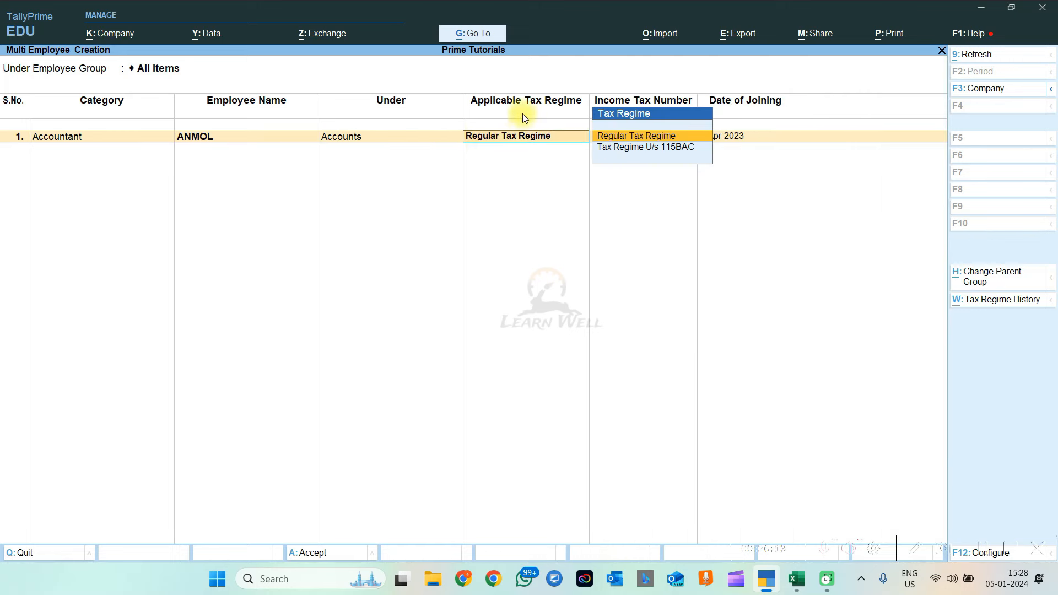
Keep the Regular Tax Regime, enter the employee's PAN, and accept joining date 1-Apr-2023
key(Return)
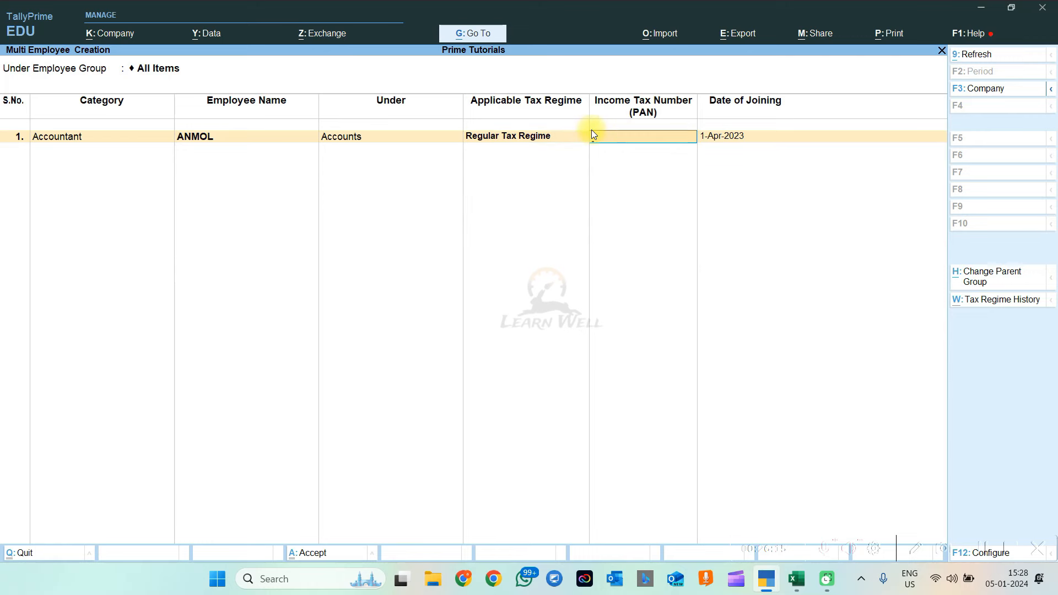
key(Return)
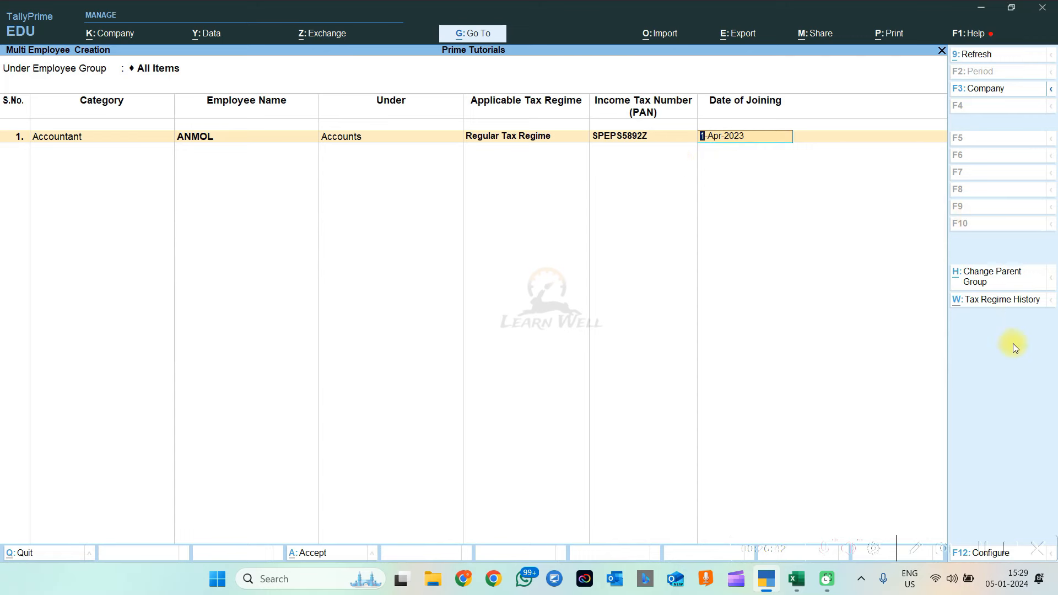
key(F12)
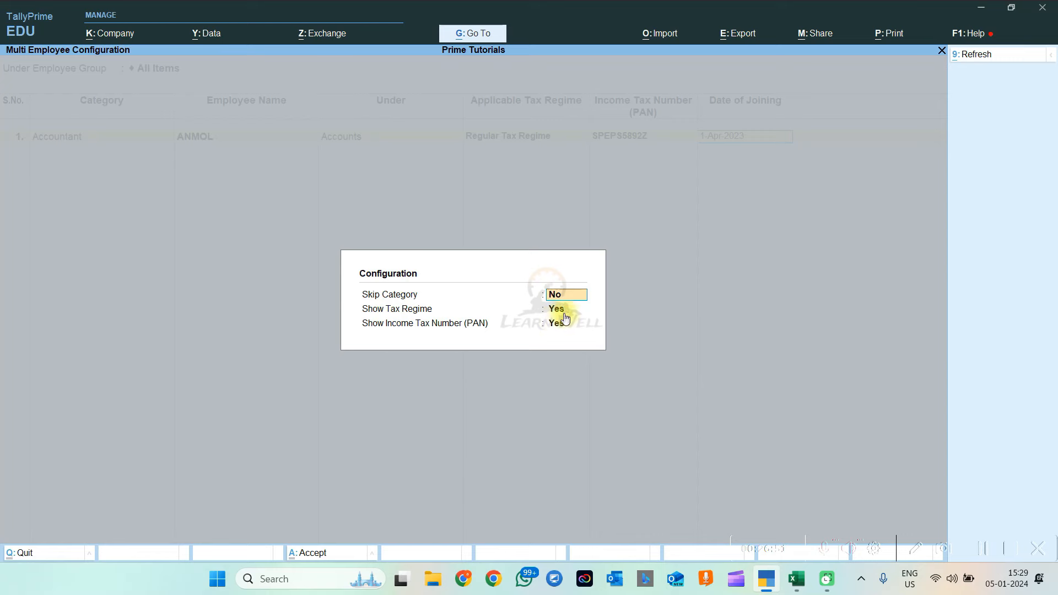
key(Escape)
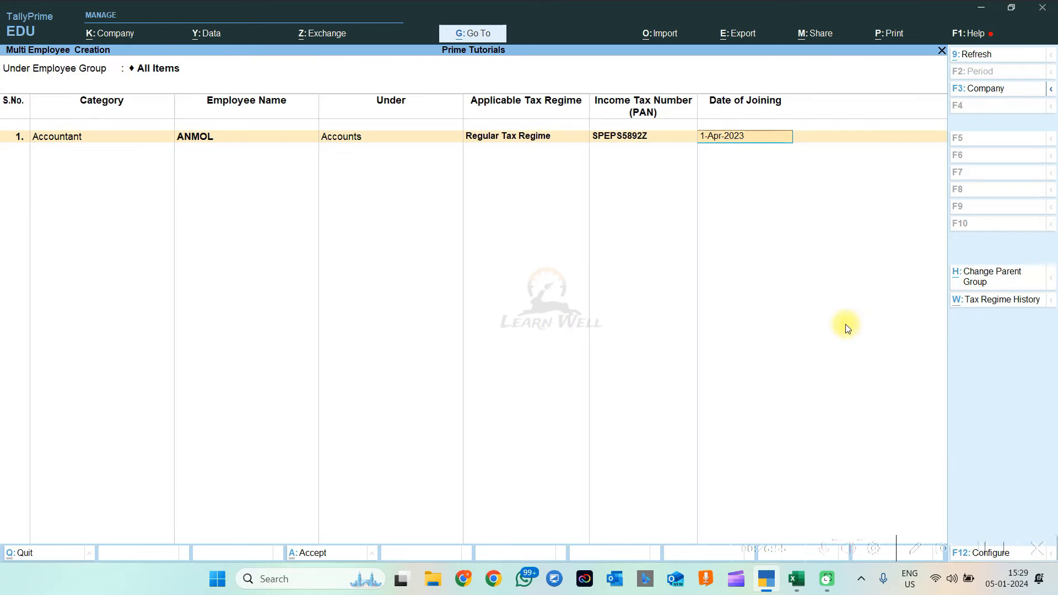
key(Return)
key(Return)
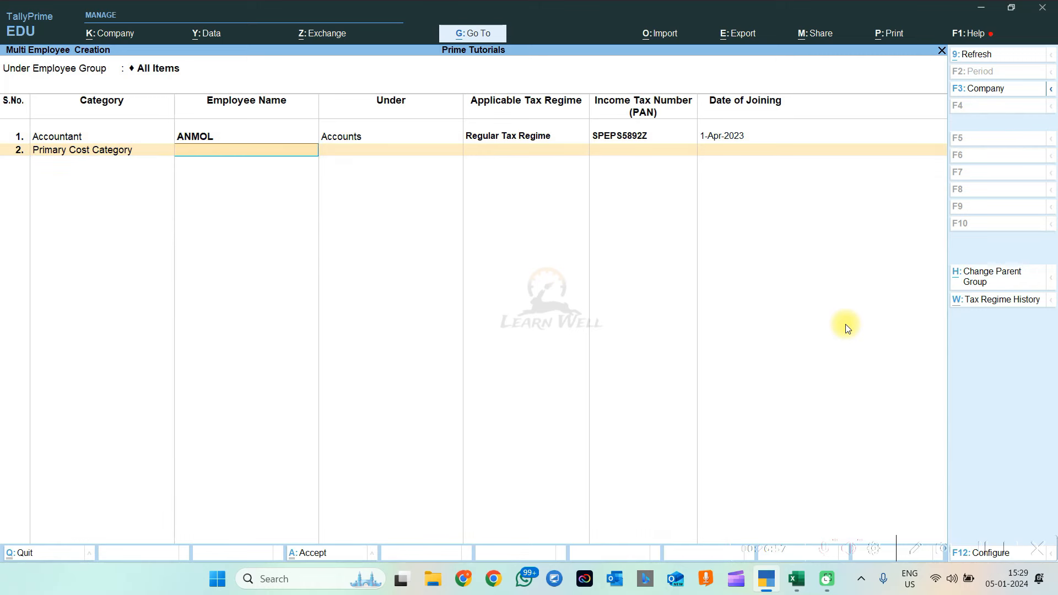
key(Return)
key(Return)
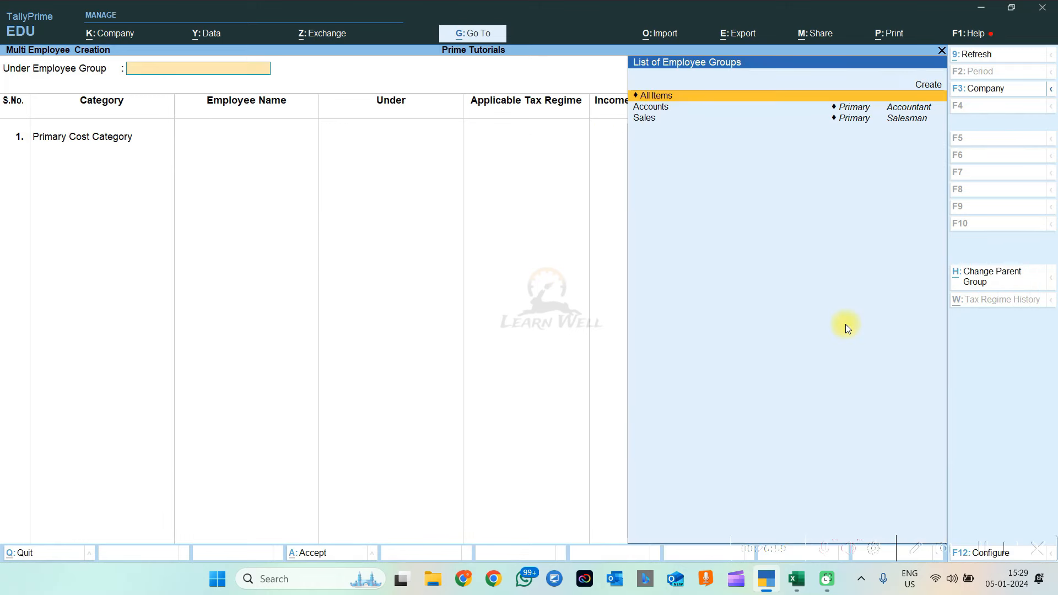
key(Escape)
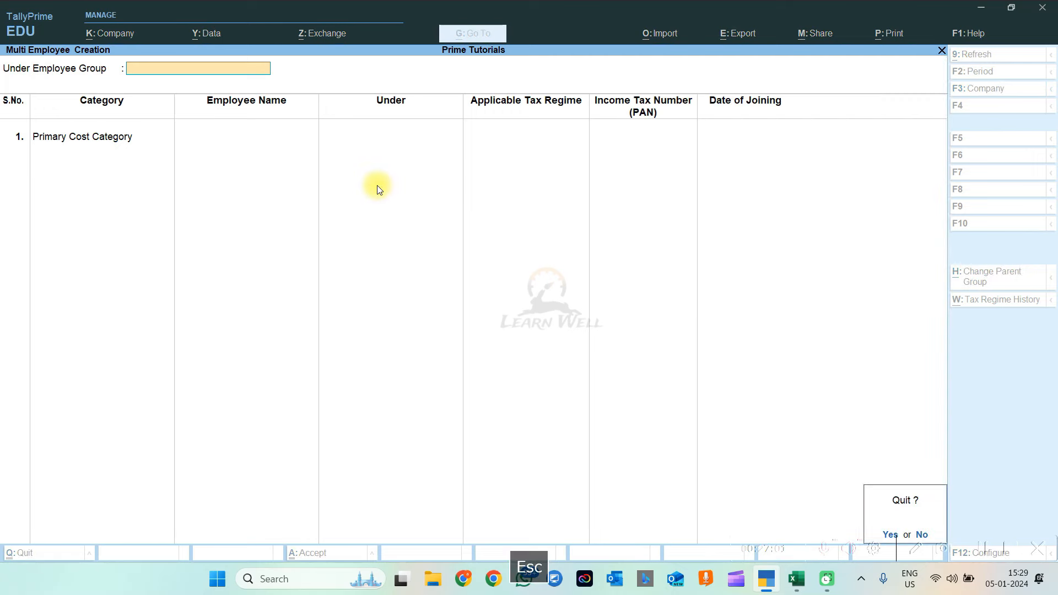
Quit multi-create, open ANMOL's details and salary settings, then return to the Gateway
key(Escape)
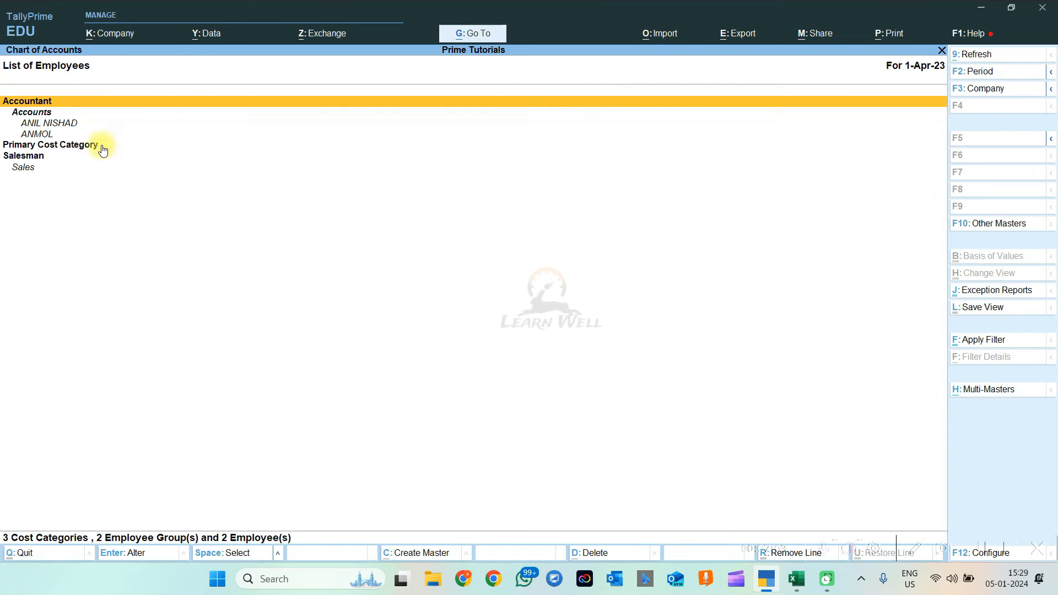
click(38, 138)
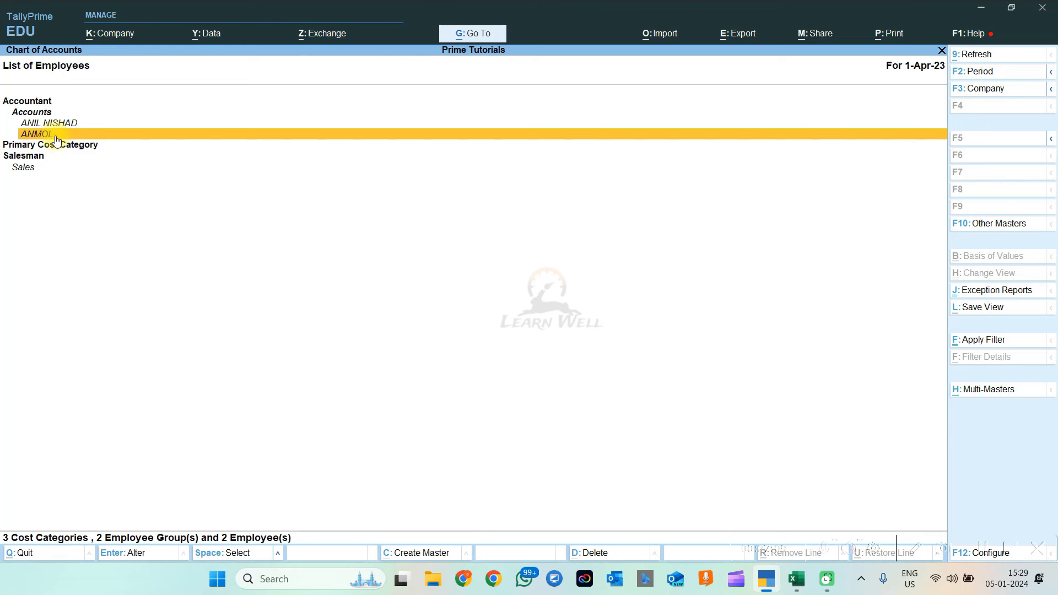
click(55, 136)
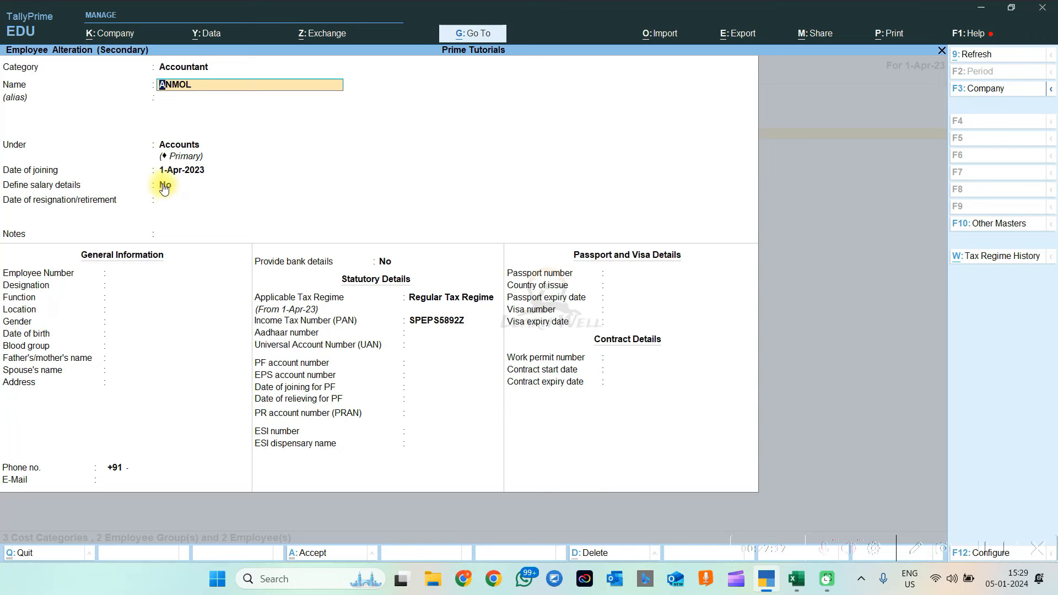
click(163, 186)
key(y)
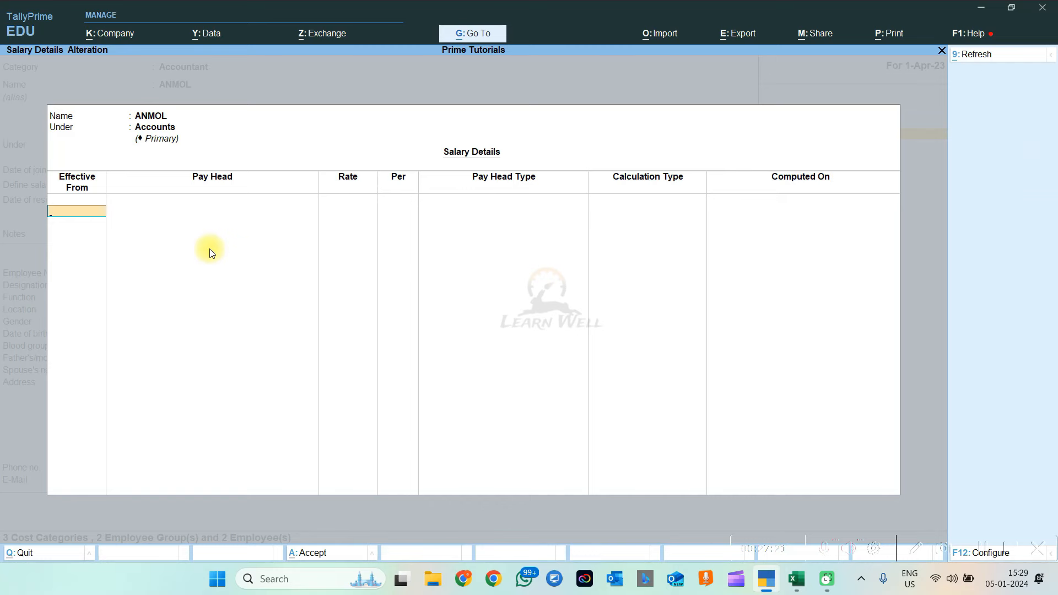
key(Escape)
key(Escape)
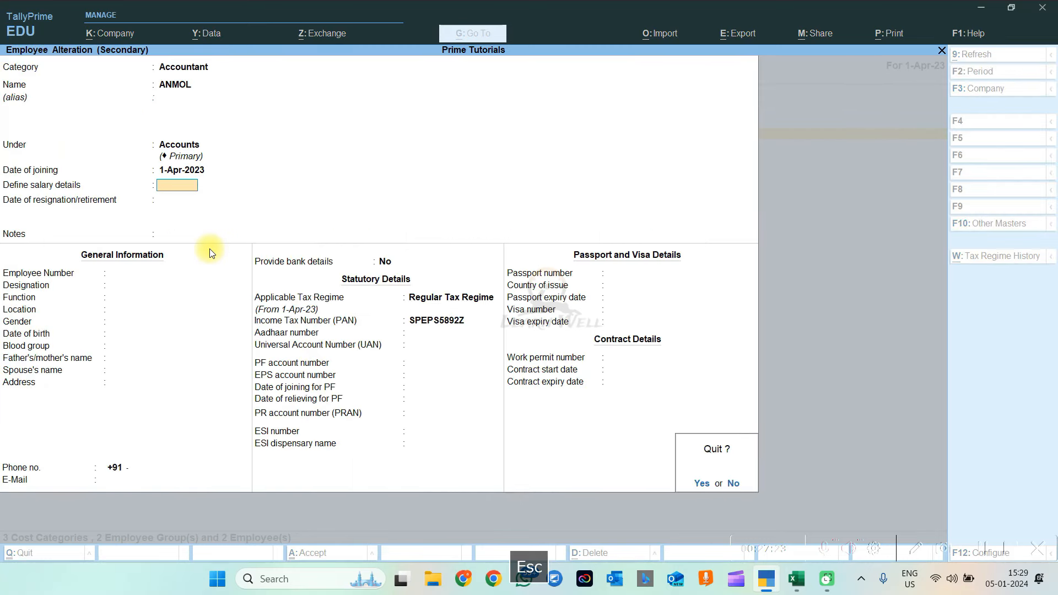
key(Escape)
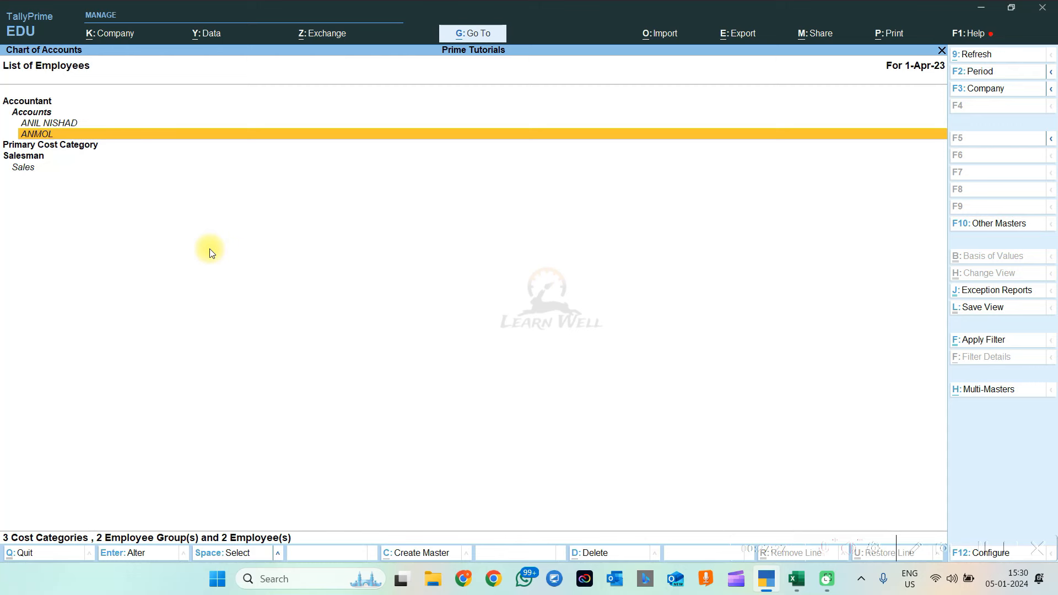
key(Escape)
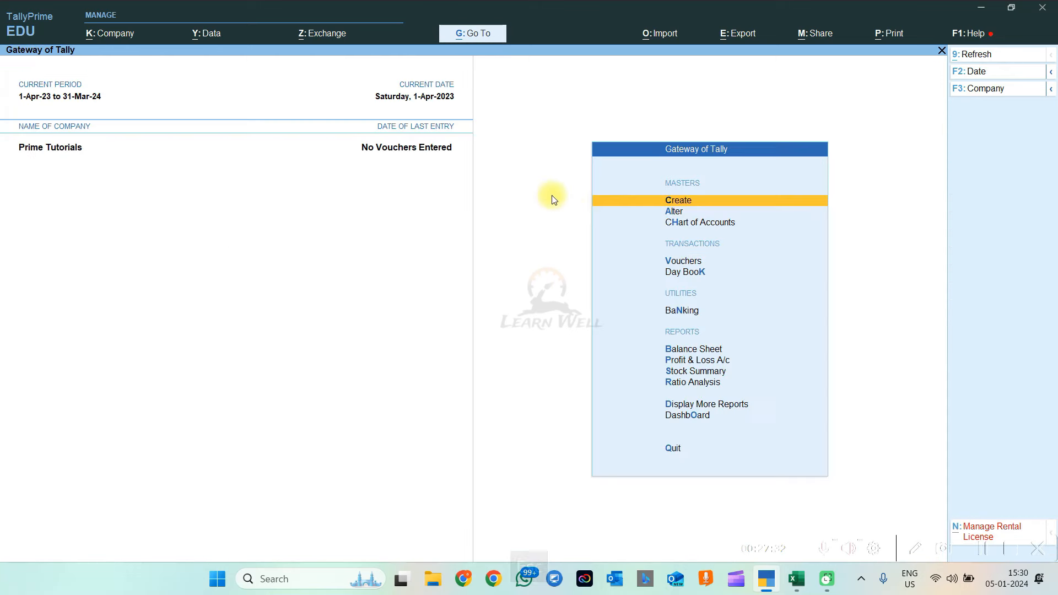